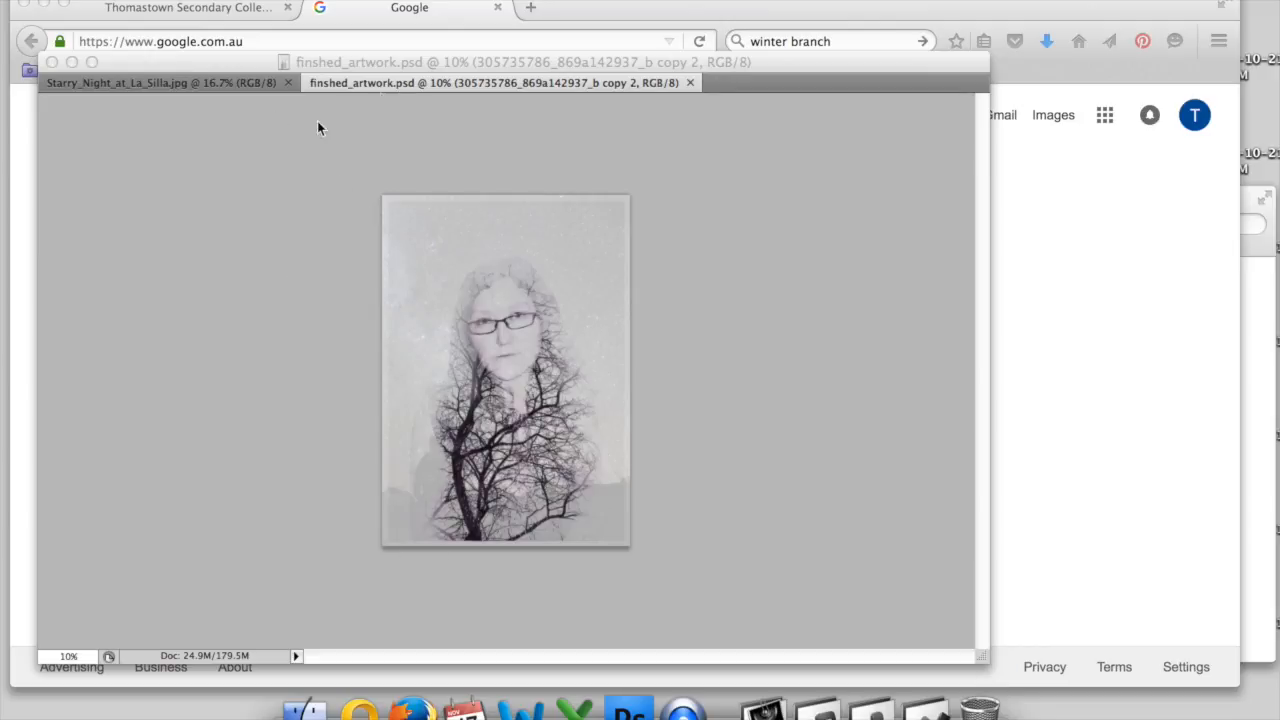
Step: Switch to the Firefox browser and search Google Images for "winter tree branch"
click(417, 14)
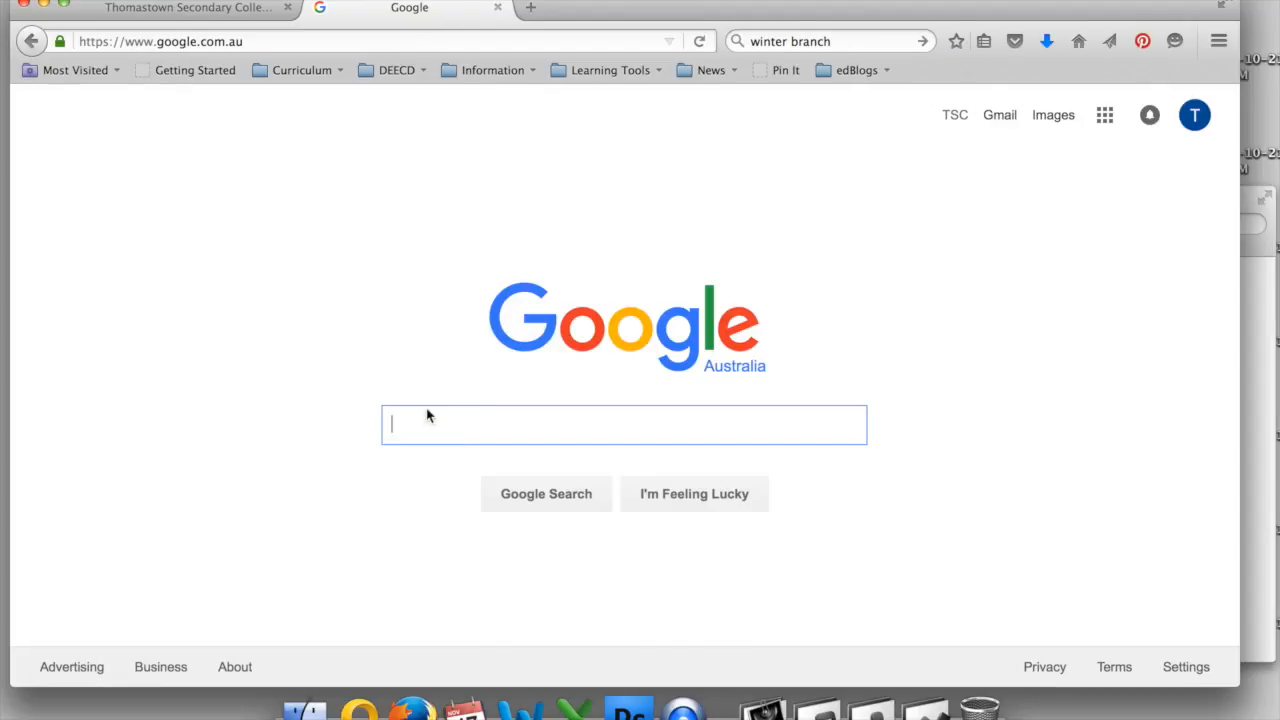
text(win)
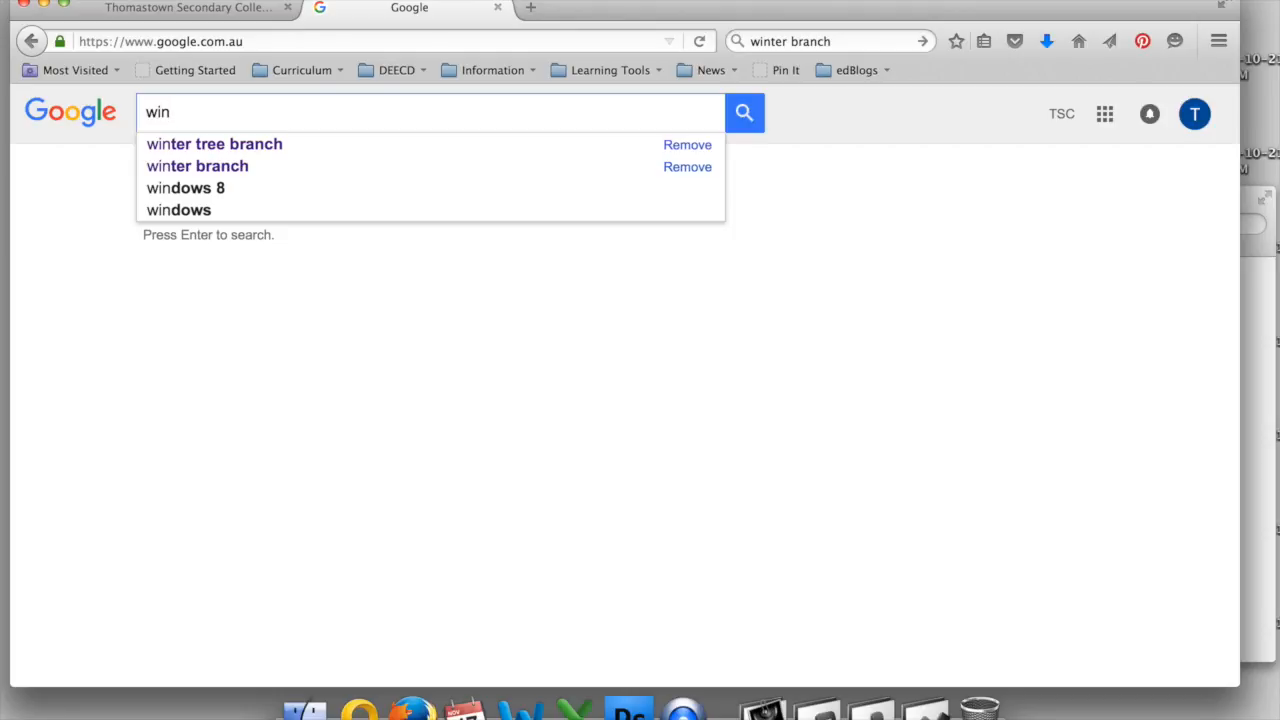
text(ter)
key(BackSpace)
key(BackSpace)
text(ter tree br)
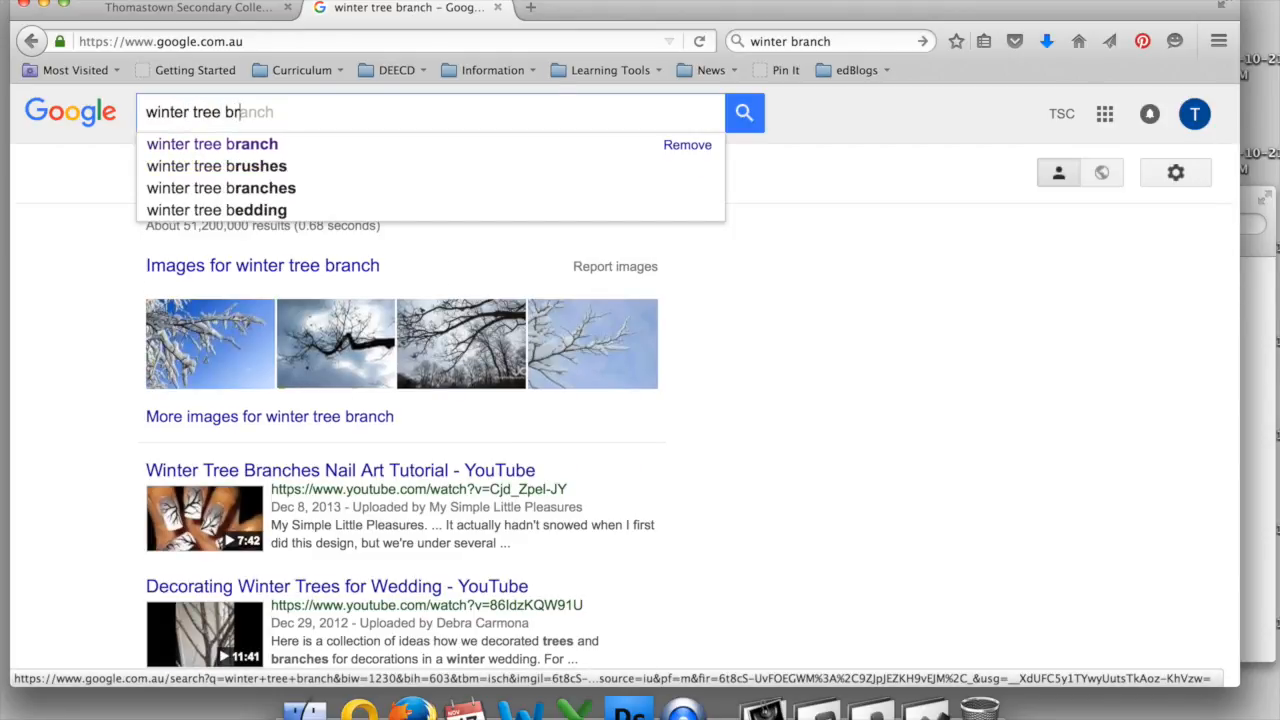
text(anch)
key(Return)
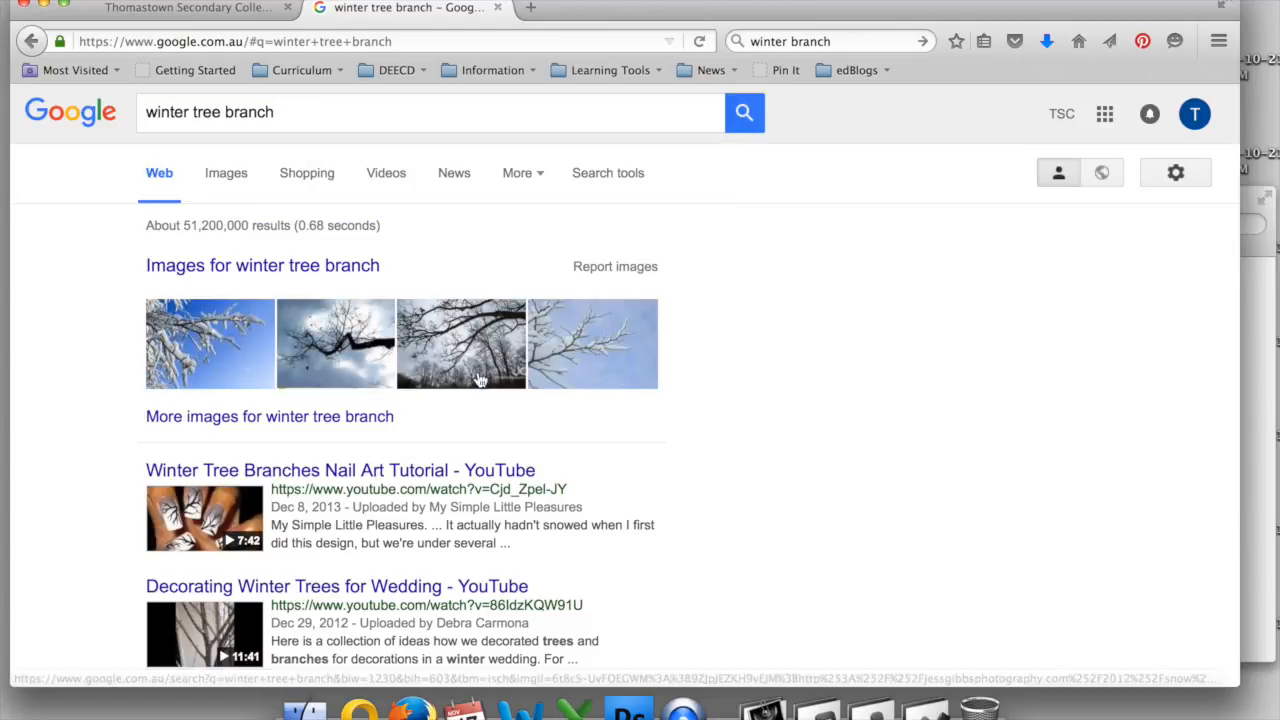
click(228, 175)
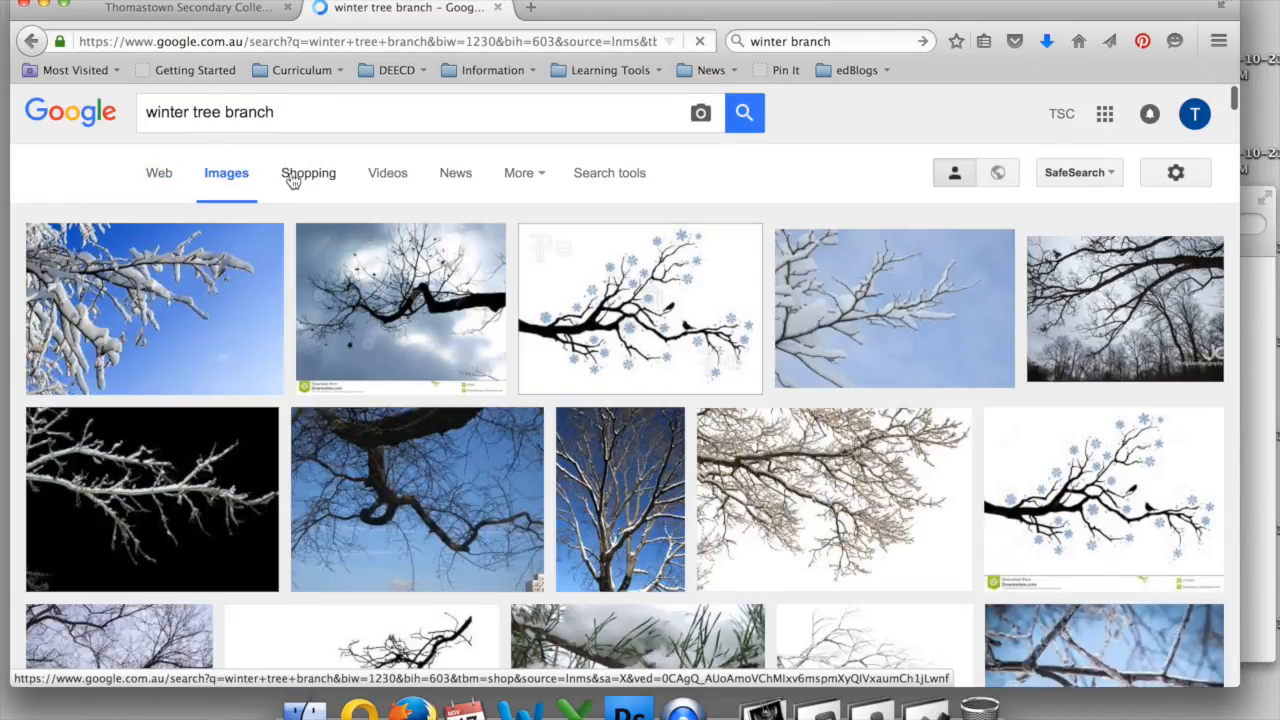
Step: Filter the image results to Labeled for reuse with modification and size Large
click(598, 176)
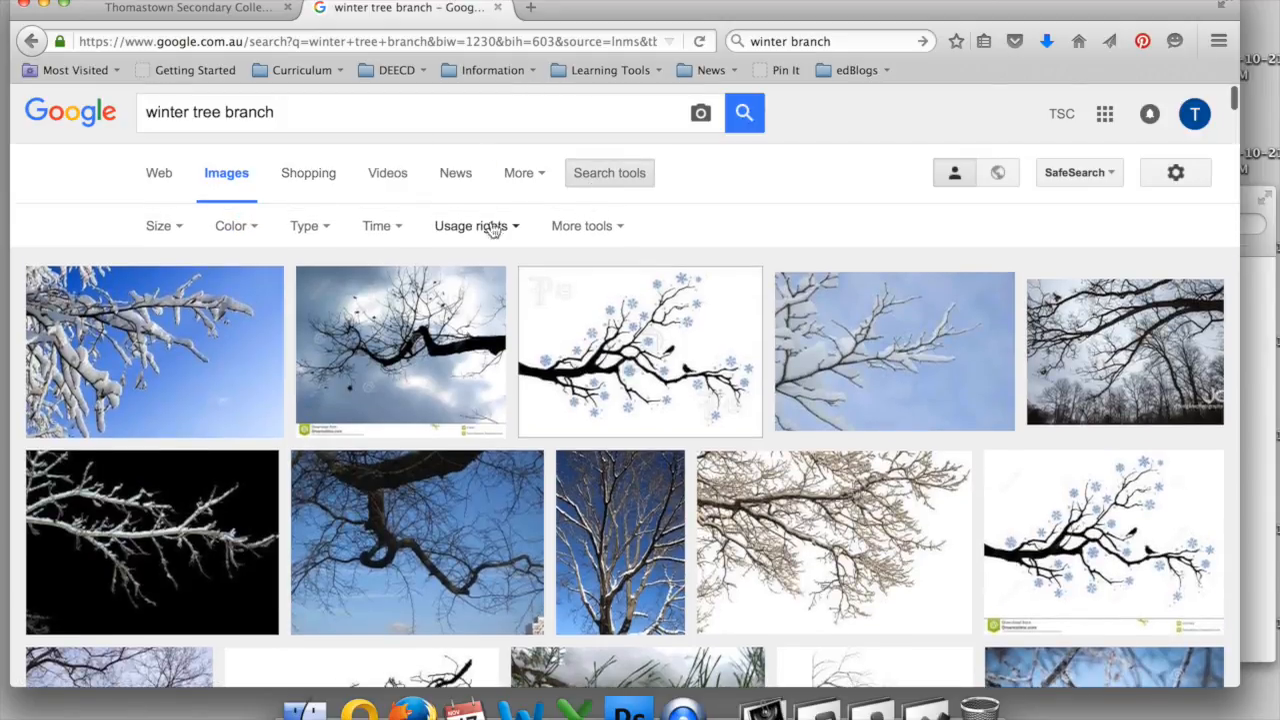
click(500, 229)
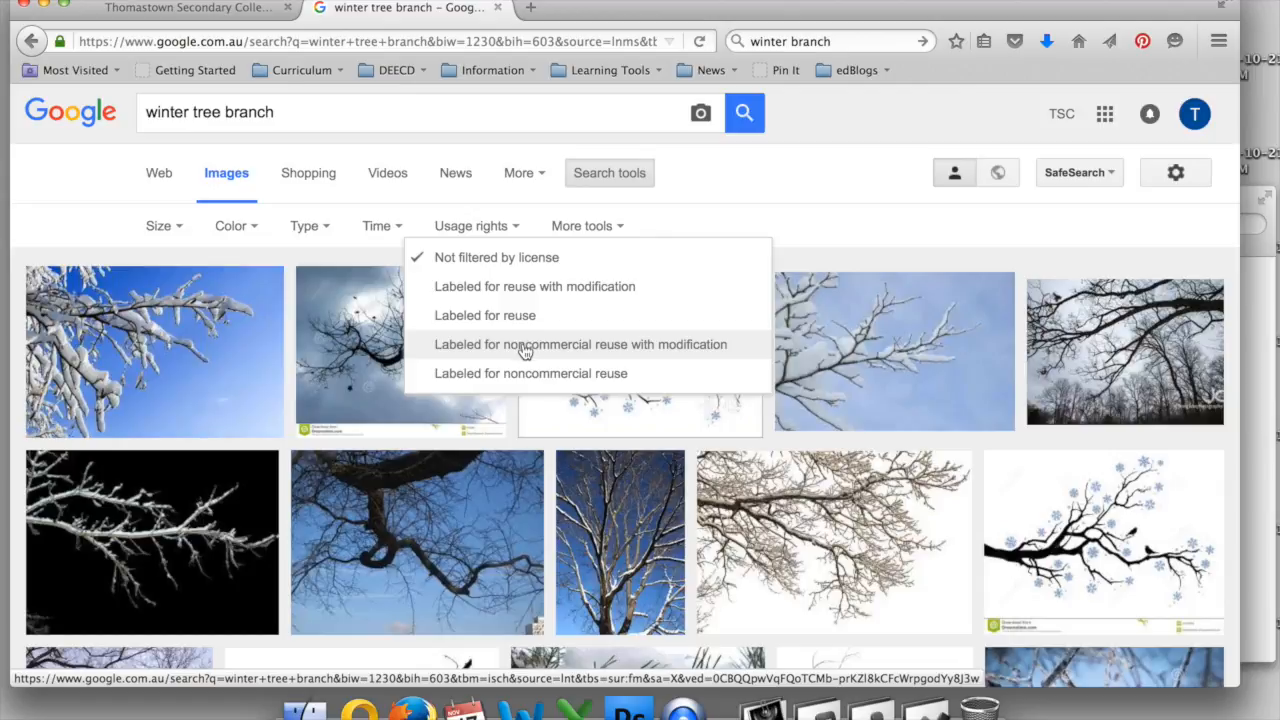
click(500, 288)
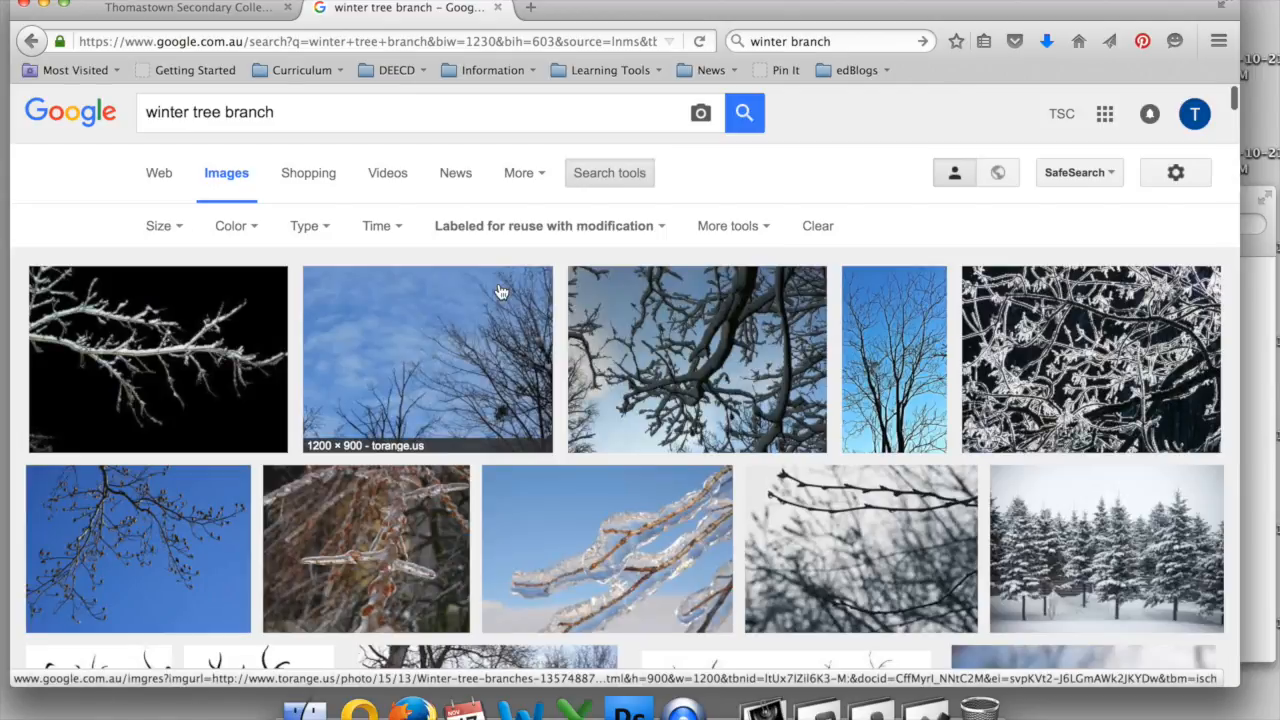
click(175, 226)
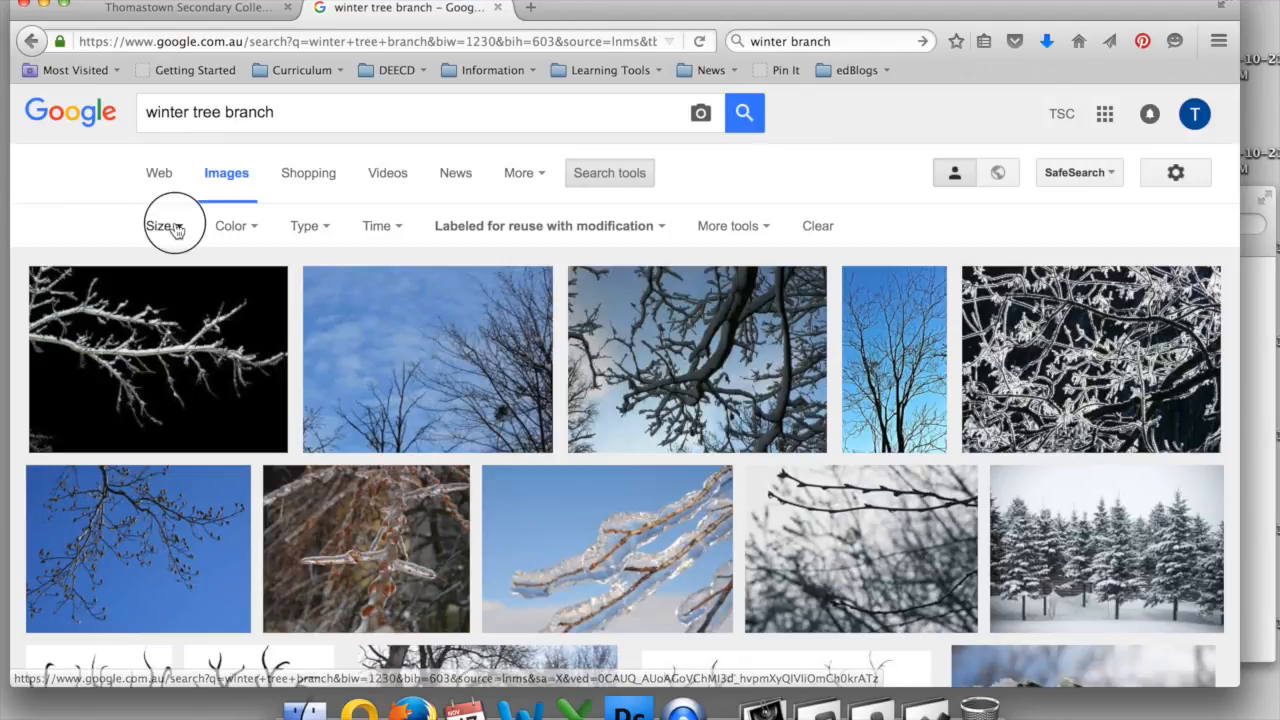
click(168, 290)
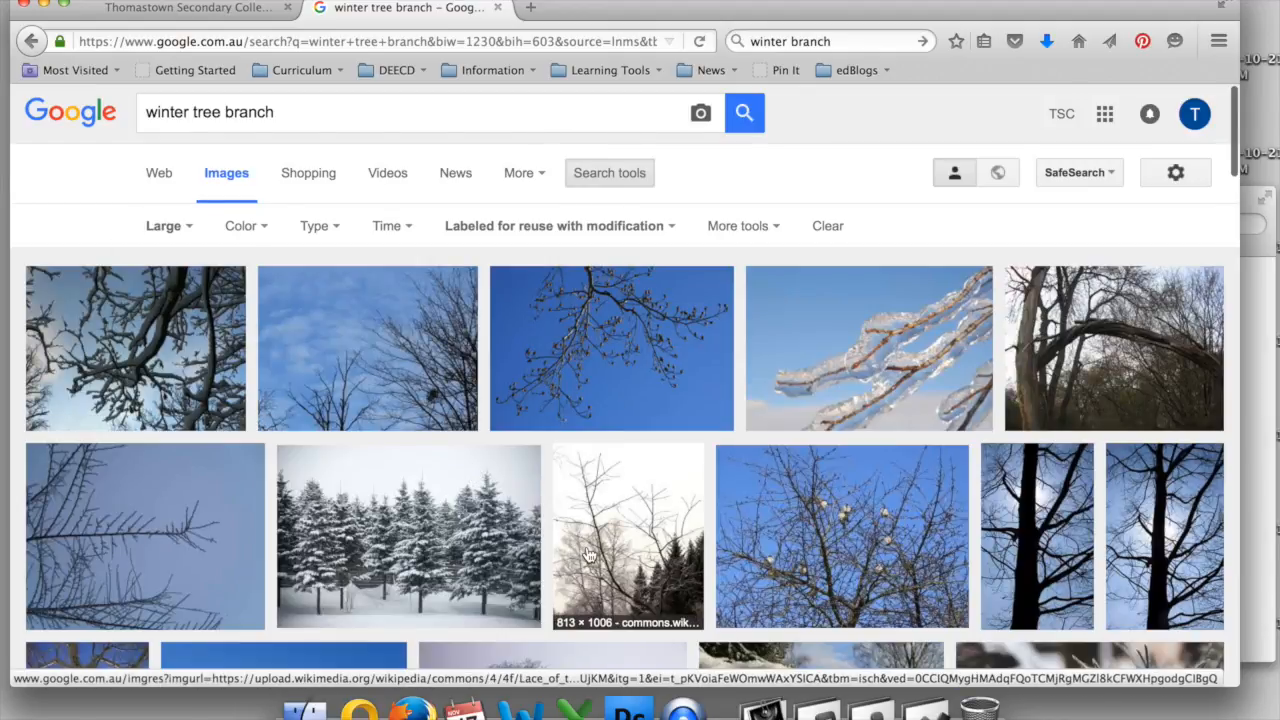
Step: Find the lone bare tree in a snowy field from pexels.com and open its full-size image
scroll(589, 556, down, 1)
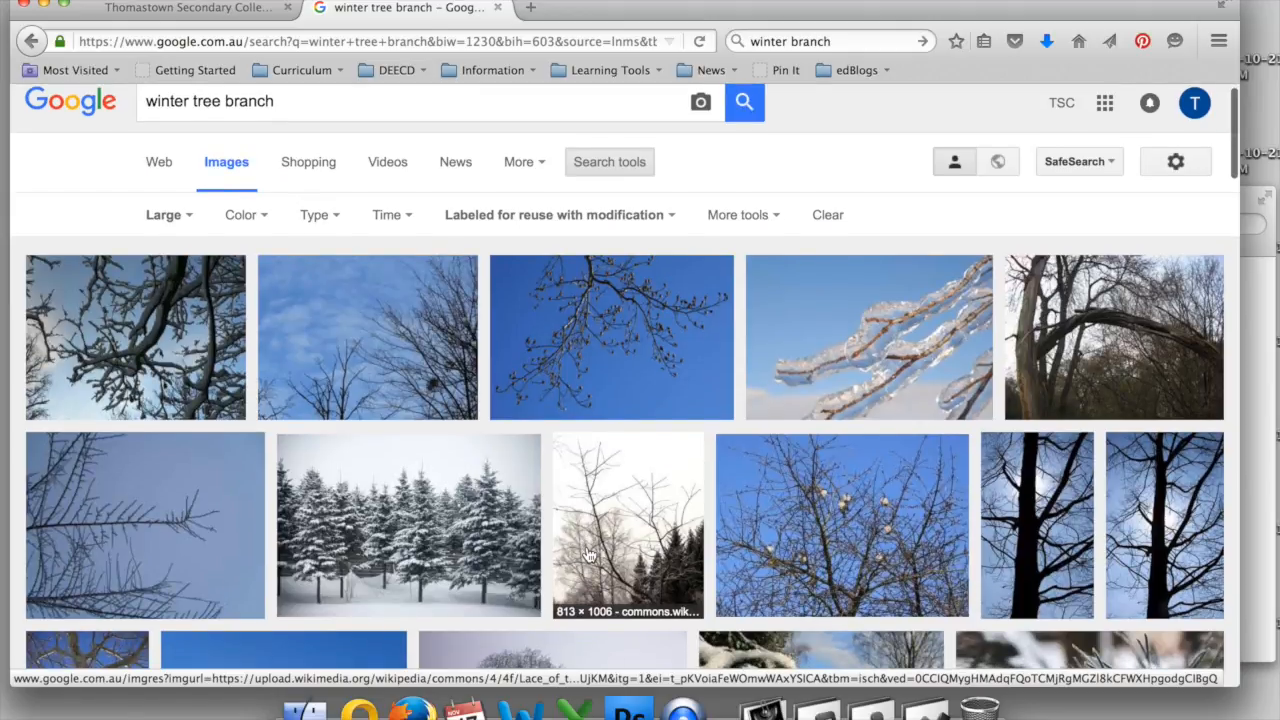
scroll(589, 556, down, 5)
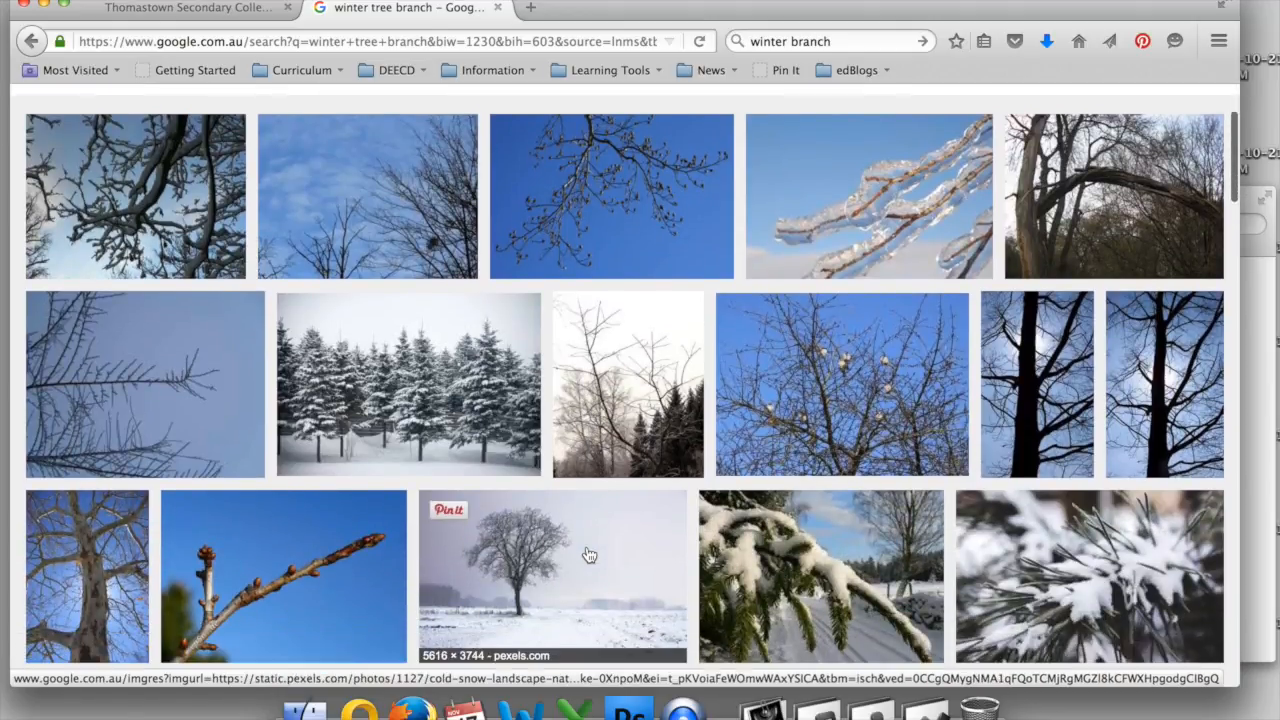
scroll(589, 556, down, 2)
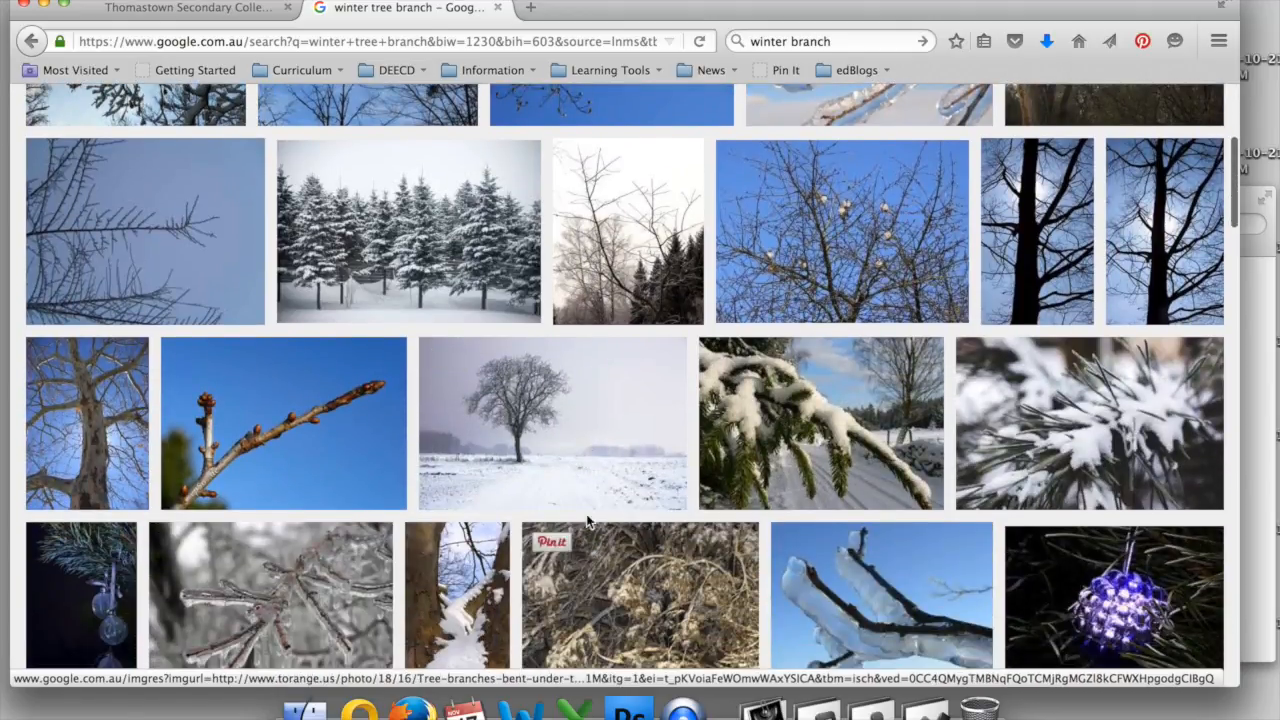
click(549, 455)
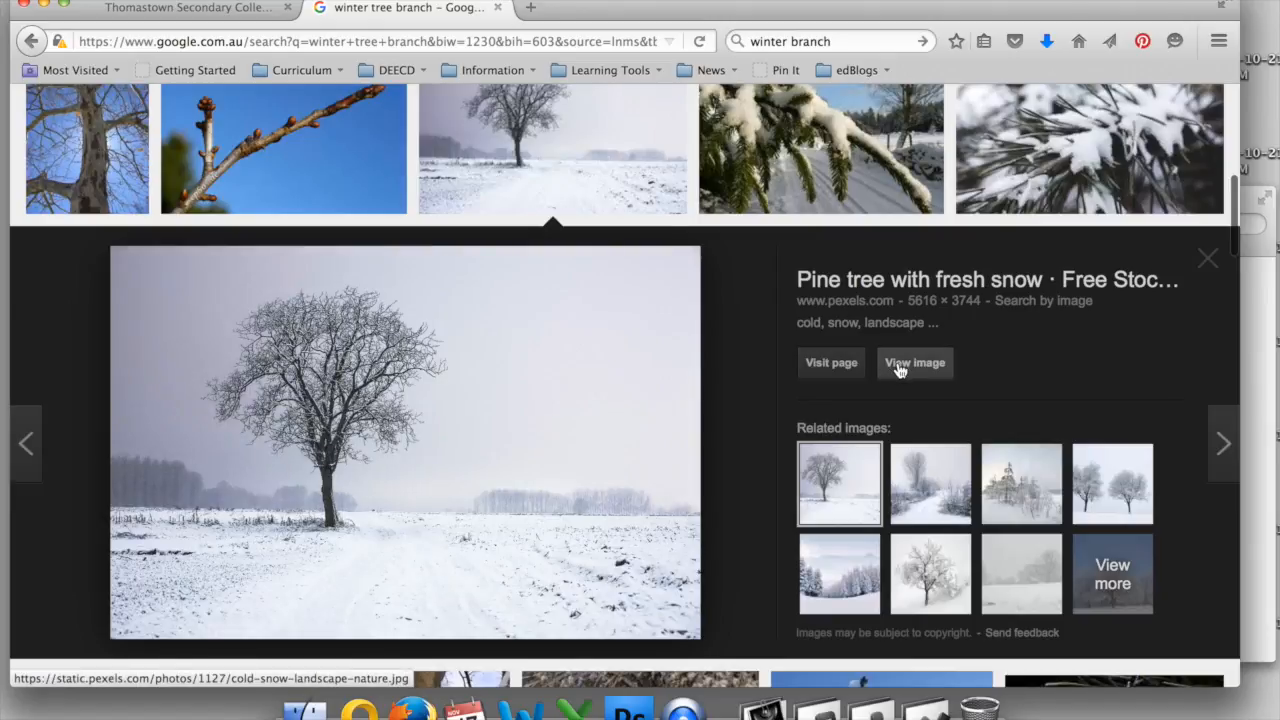
click(898, 366)
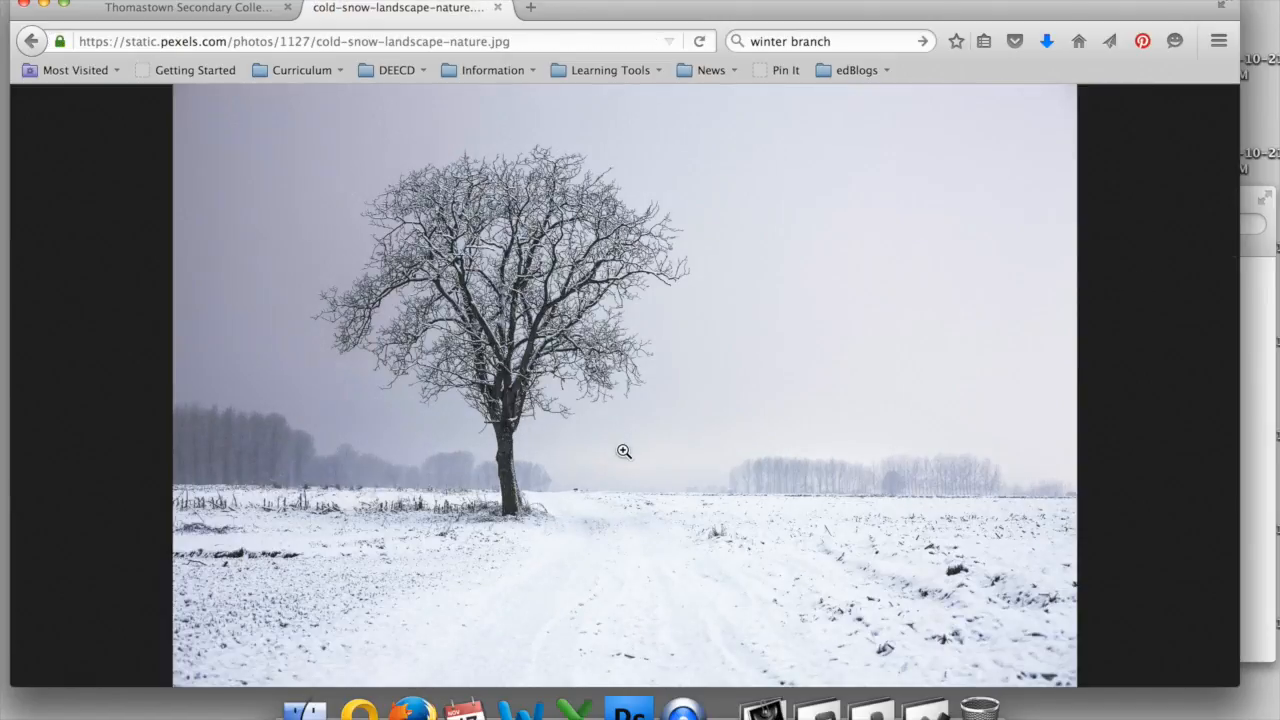
Step: Save the picture as cold-snow-landscape-nature.jpg in the images folder, replacing the existing file
right_click(620, 452)
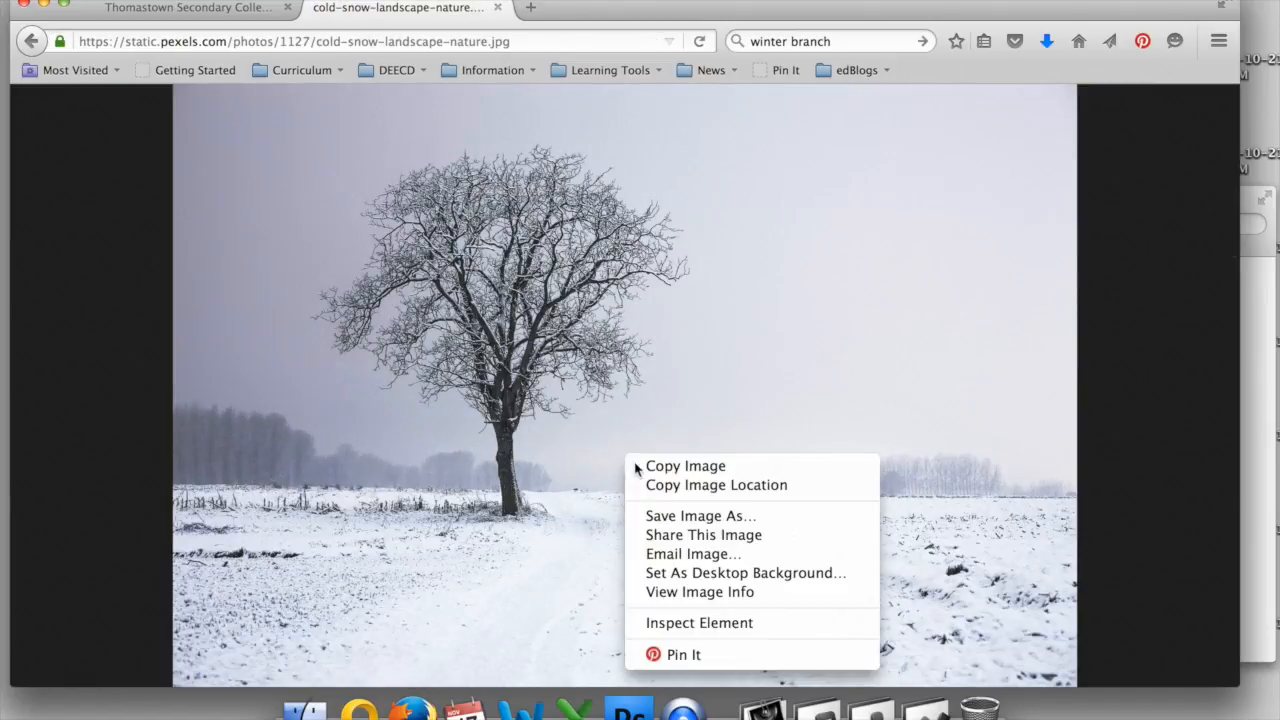
click(650, 515)
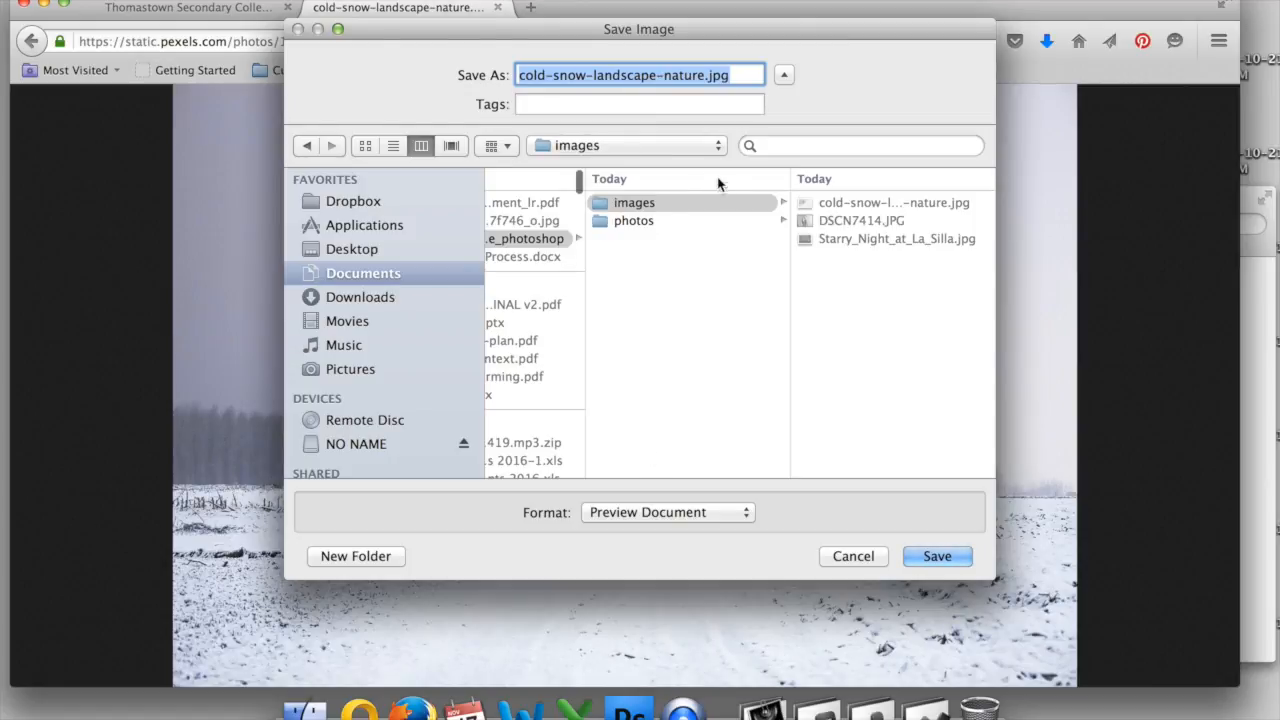
click(941, 557)
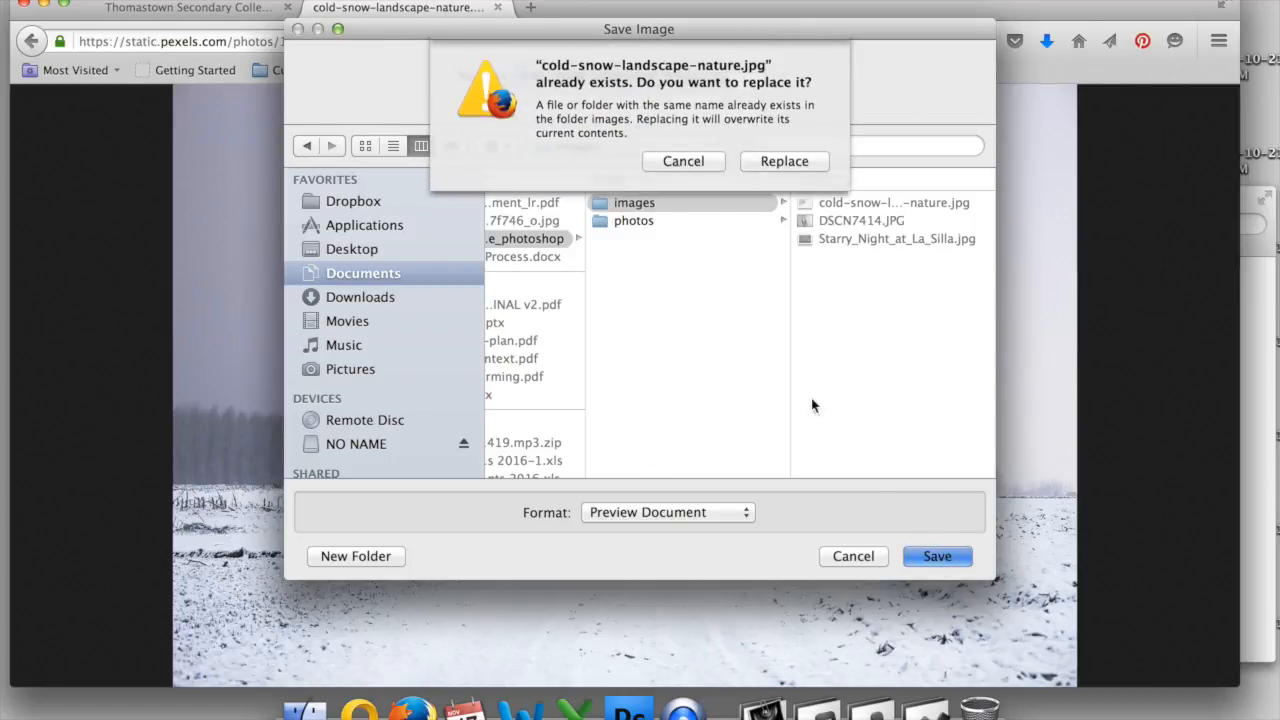
click(774, 164)
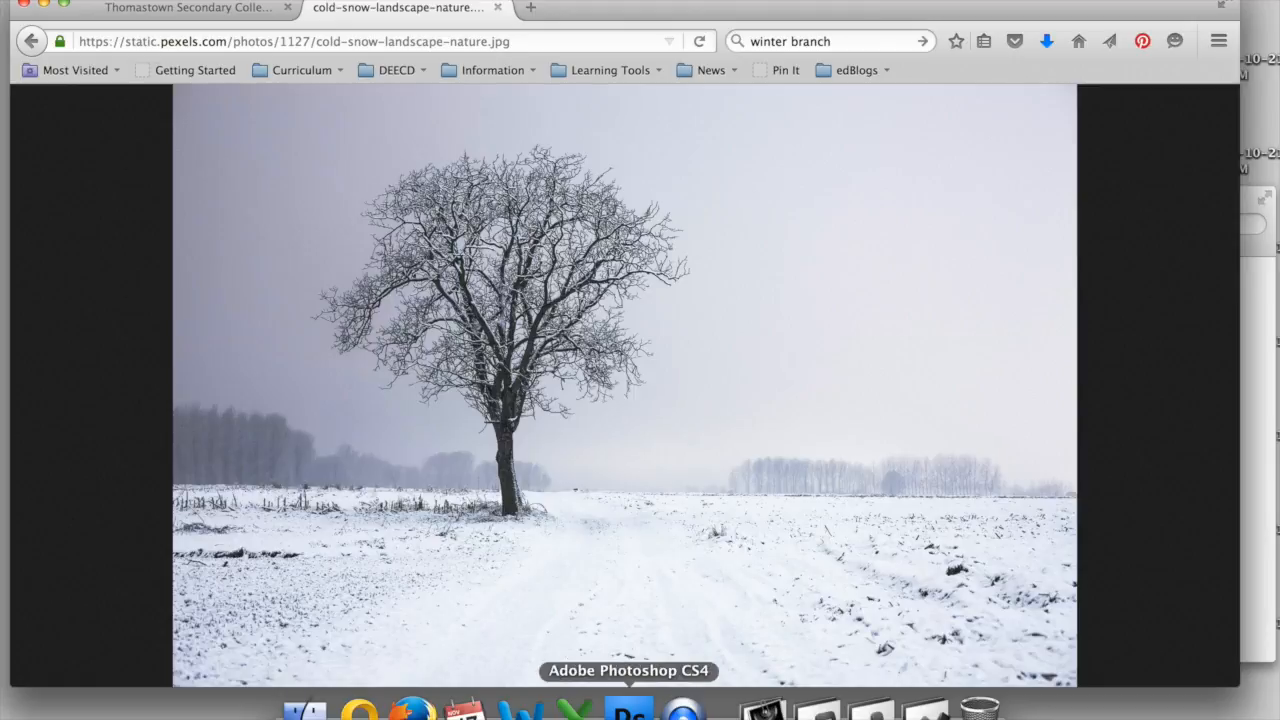
Step: Switch to Photoshop and open cold-snow-landscape-nature.jpg from the images folder
click(629, 710)
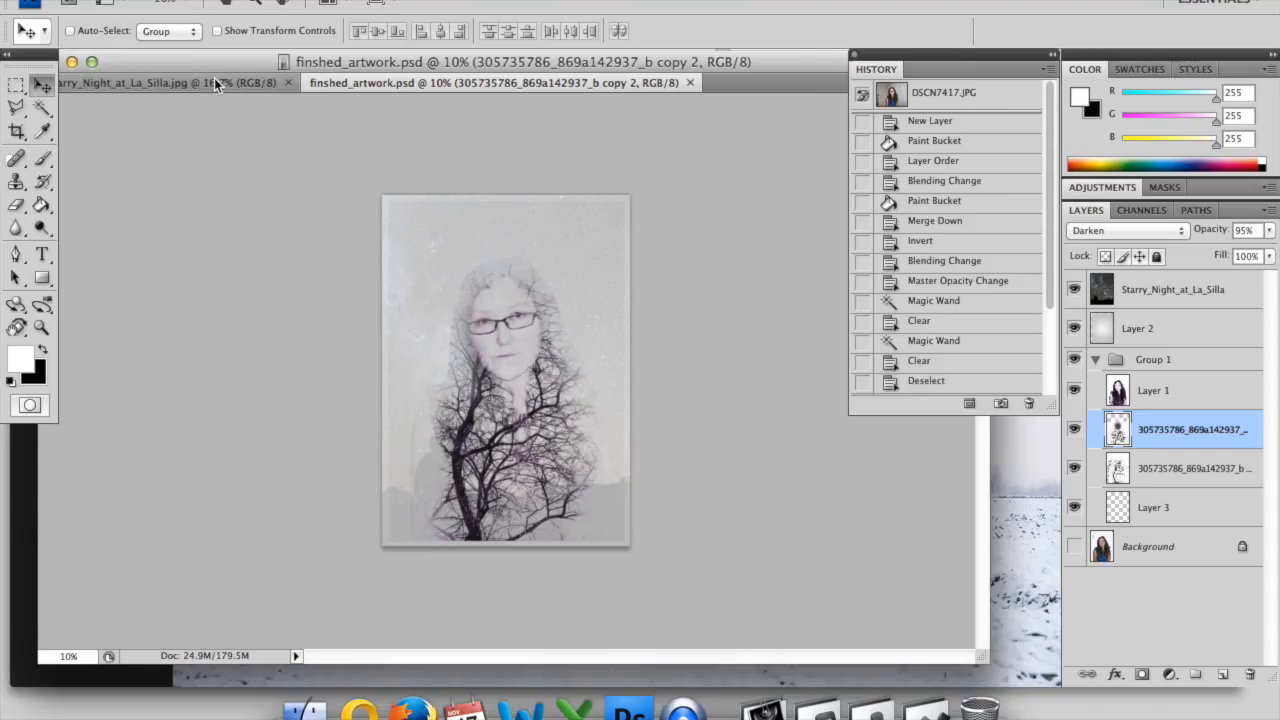
click(220, 83)
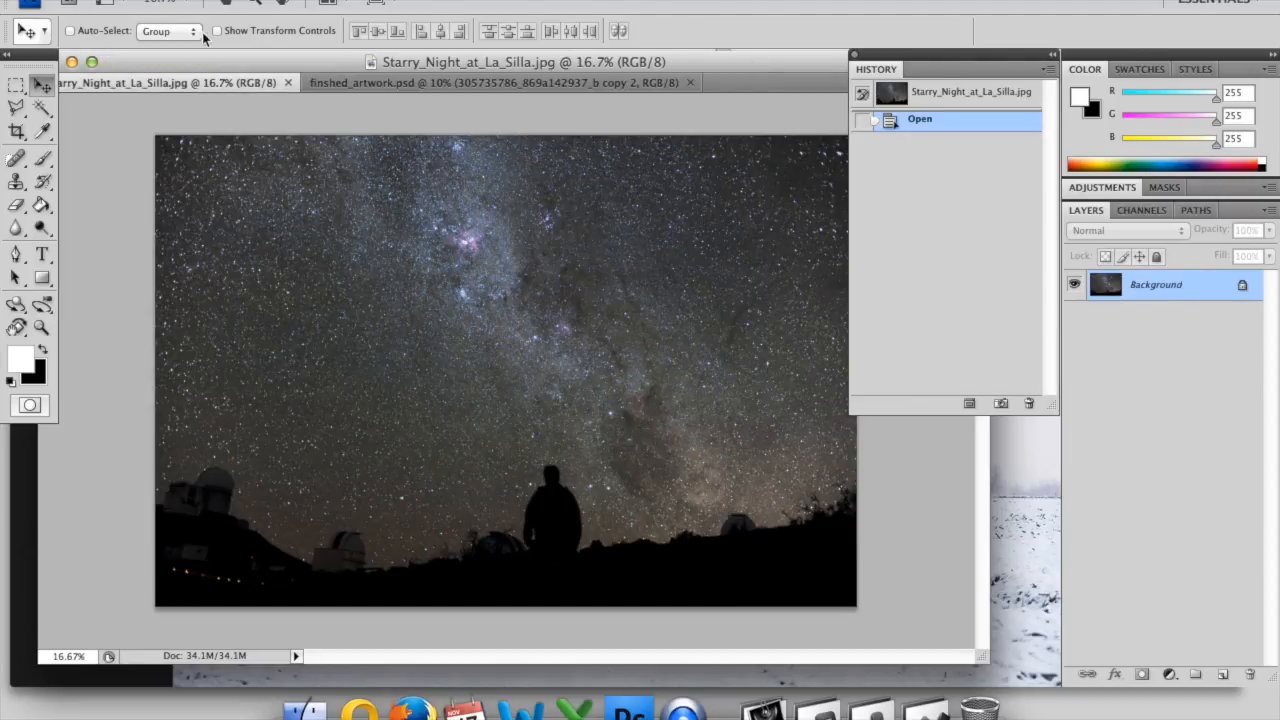
click(170, 0)
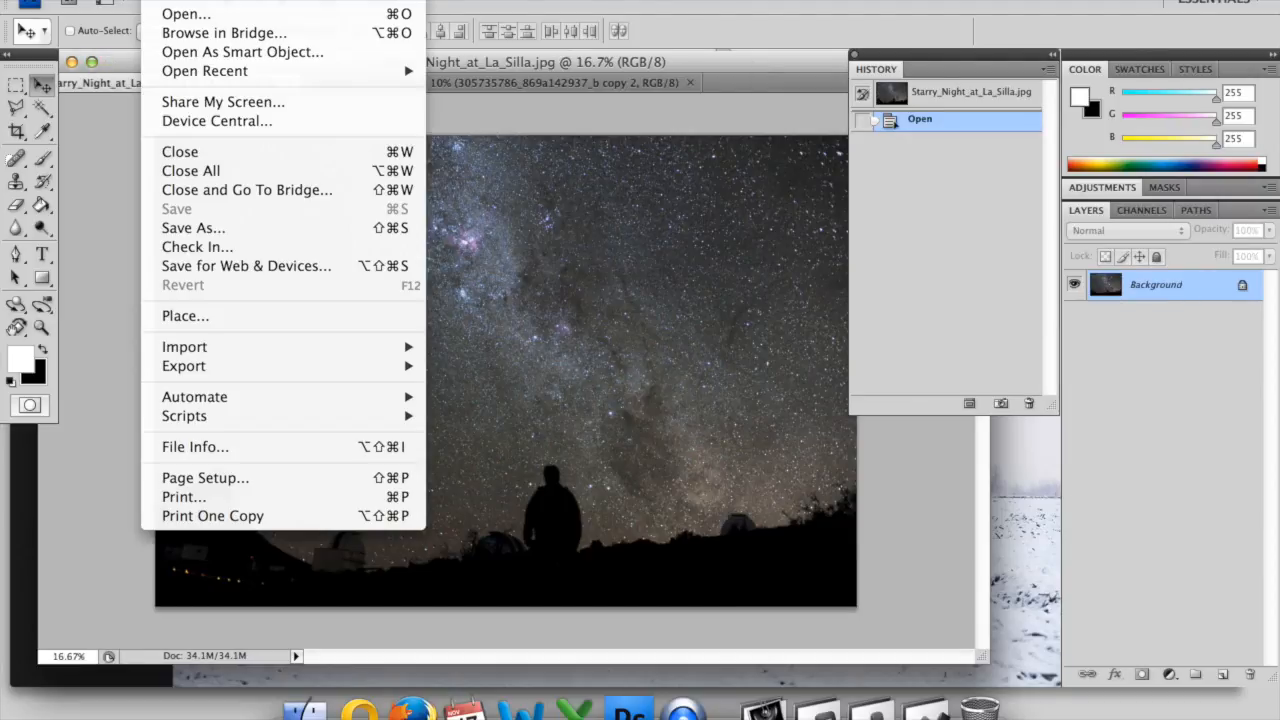
click(186, 15)
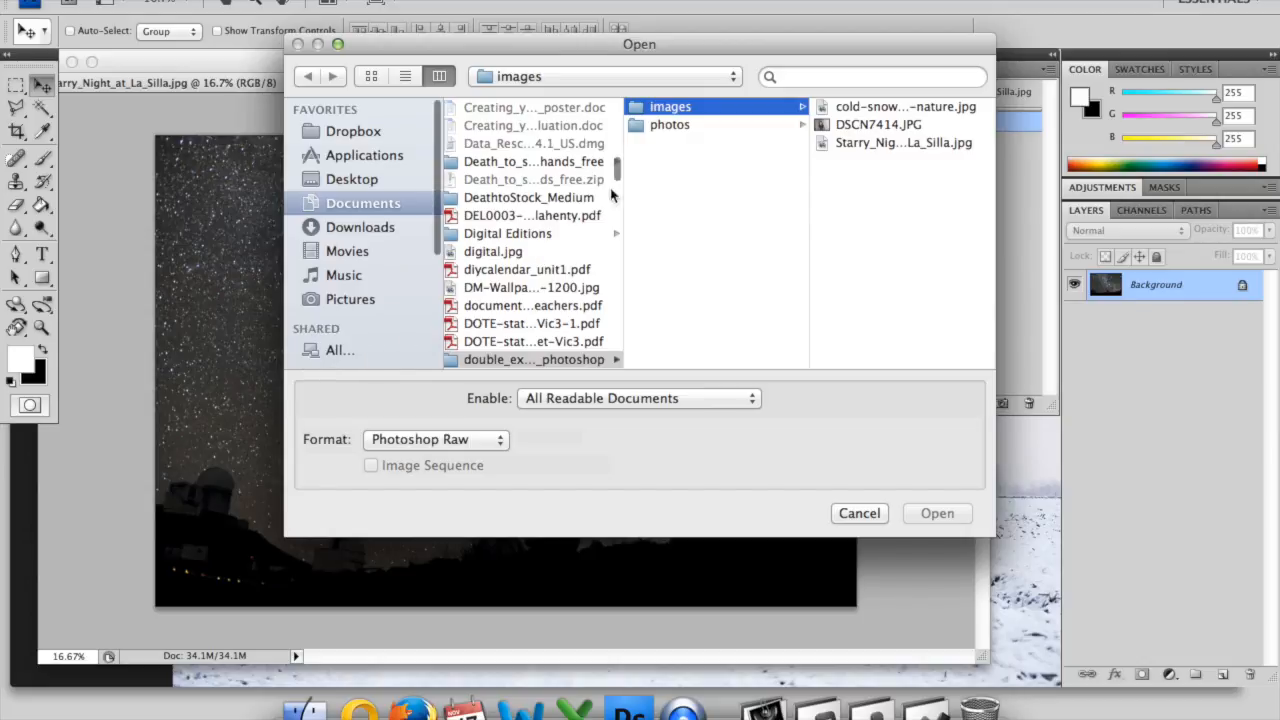
click(855, 110)
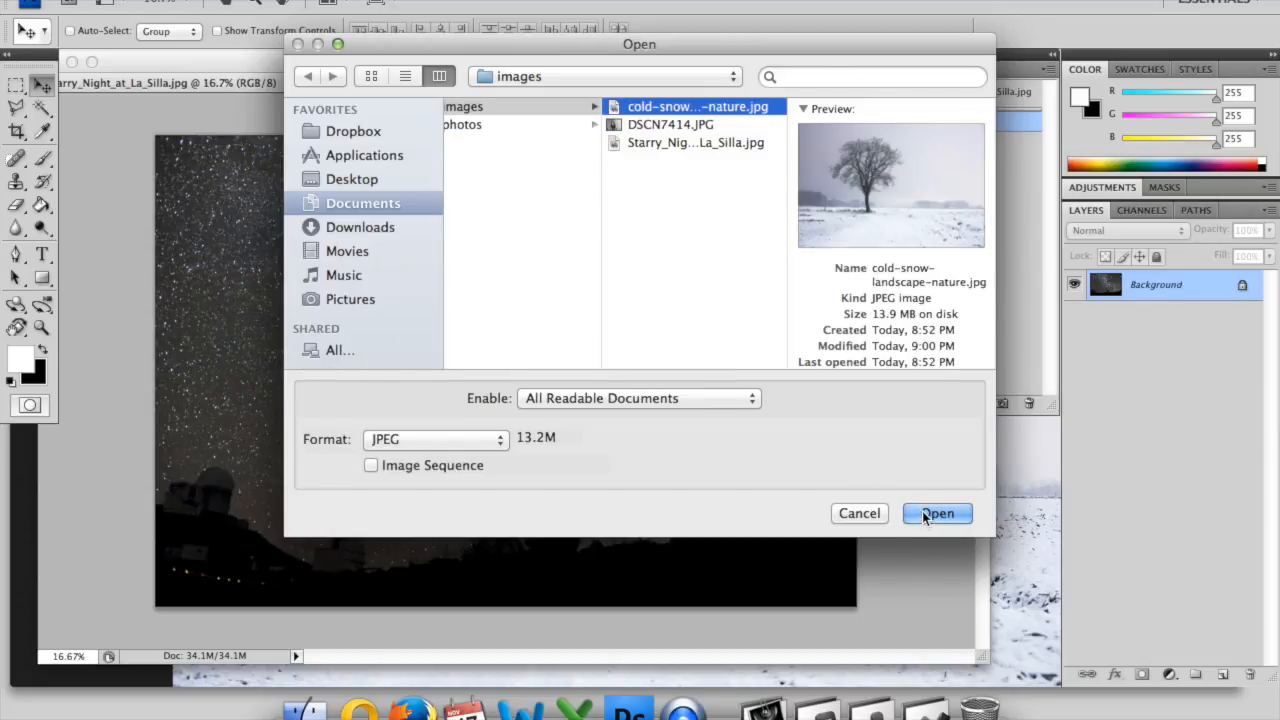
click(930, 514)
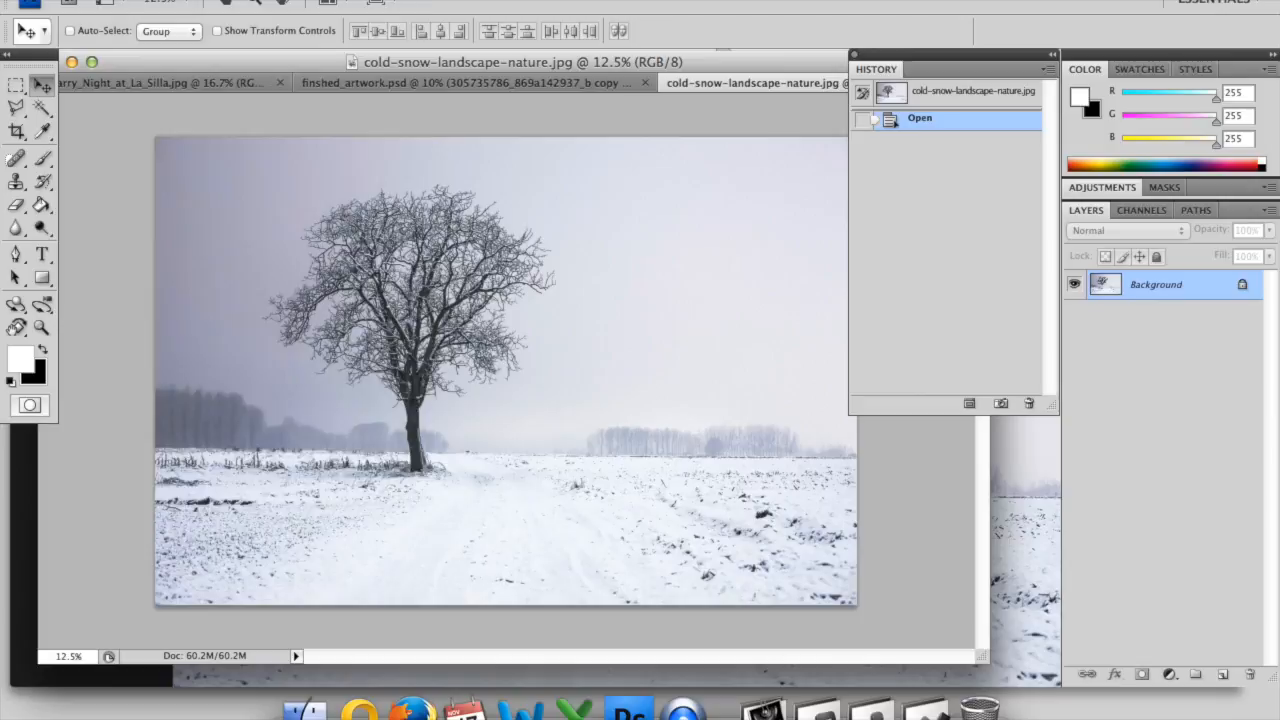
Step: Open the portrait photo DSCN7414.JPG from the images folder
click(176, 2)
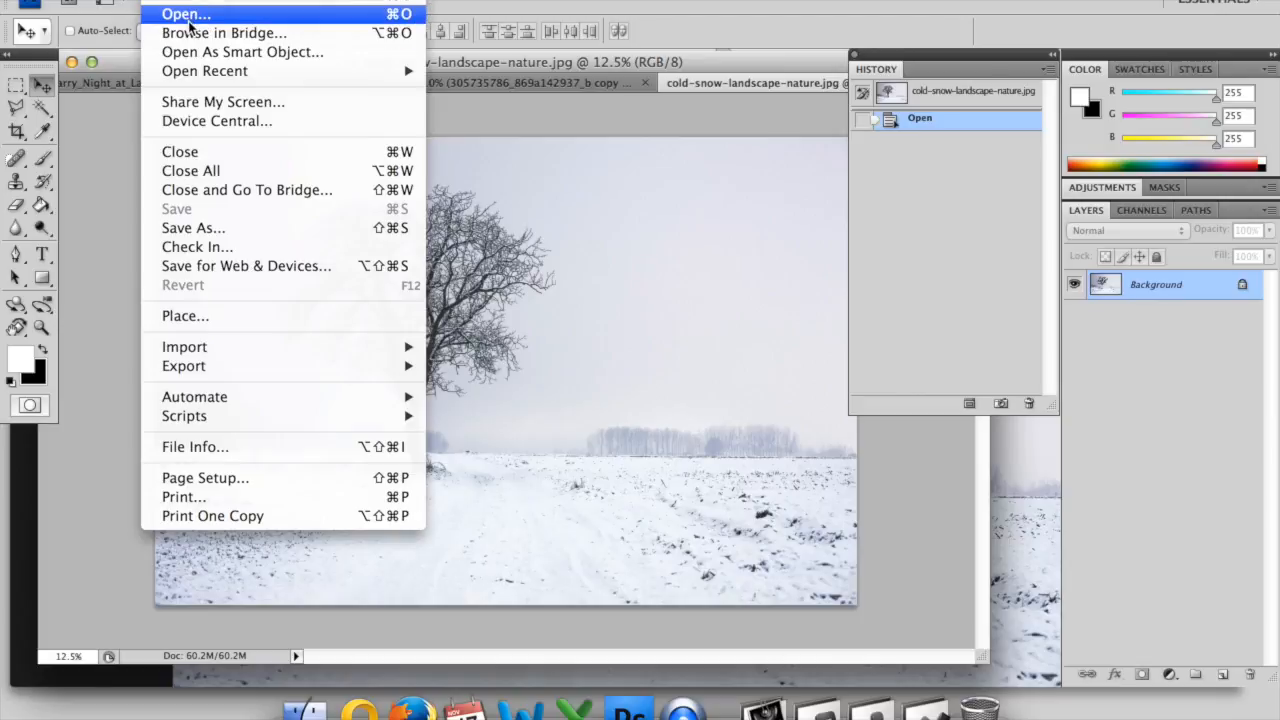
click(188, 17)
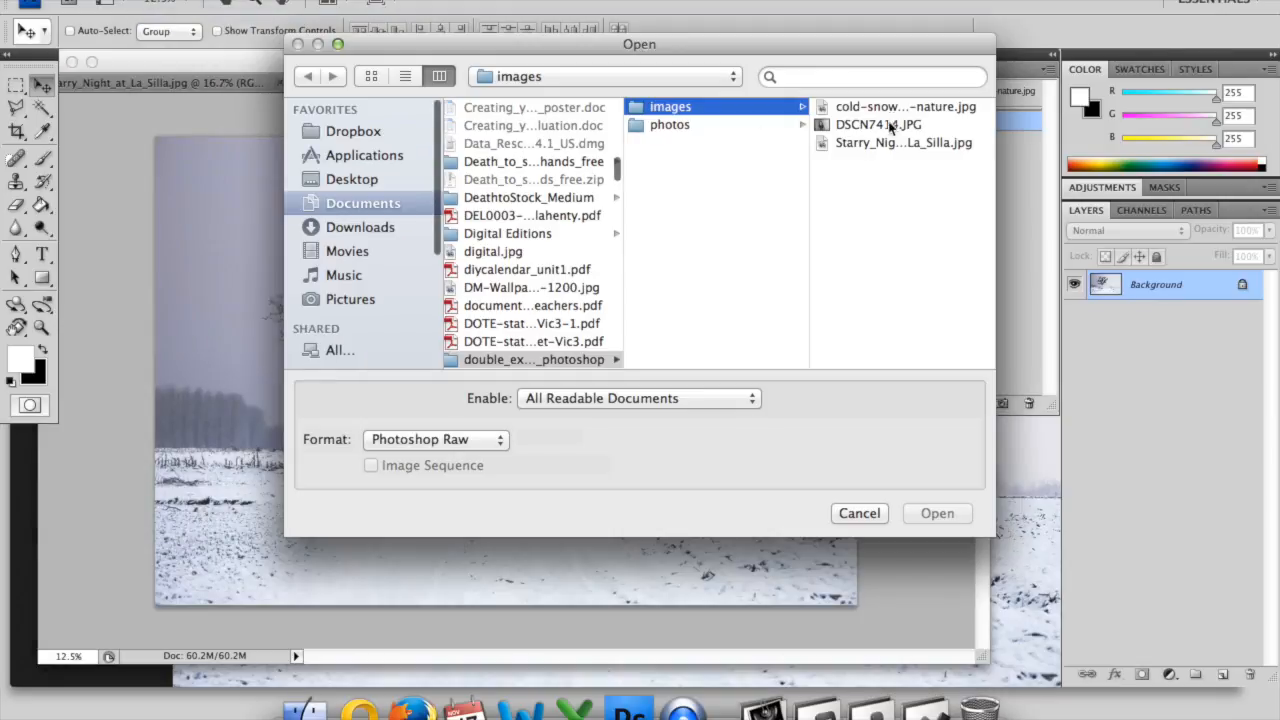
click(890, 127)
key(Return)
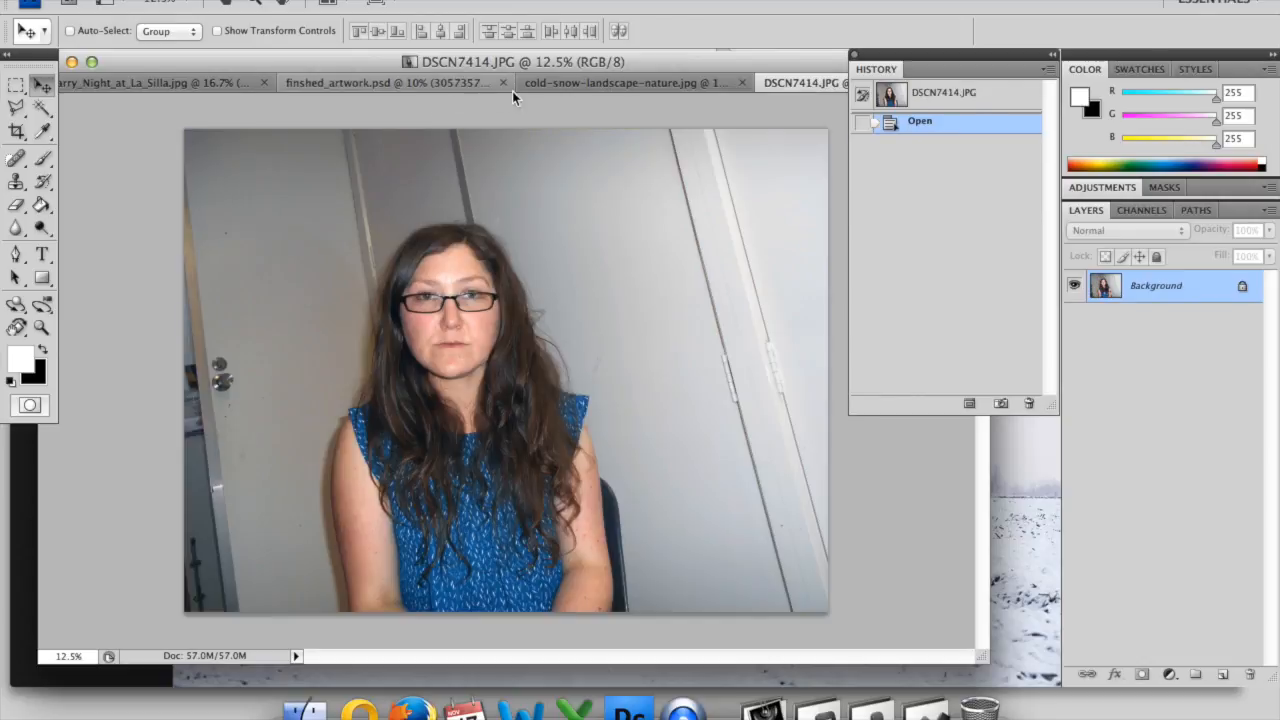
Step: Reorder the open documents so that finshed_artwork.psd comes last, after DSCN7414.JPG
drag(428, 90, 845, 88)
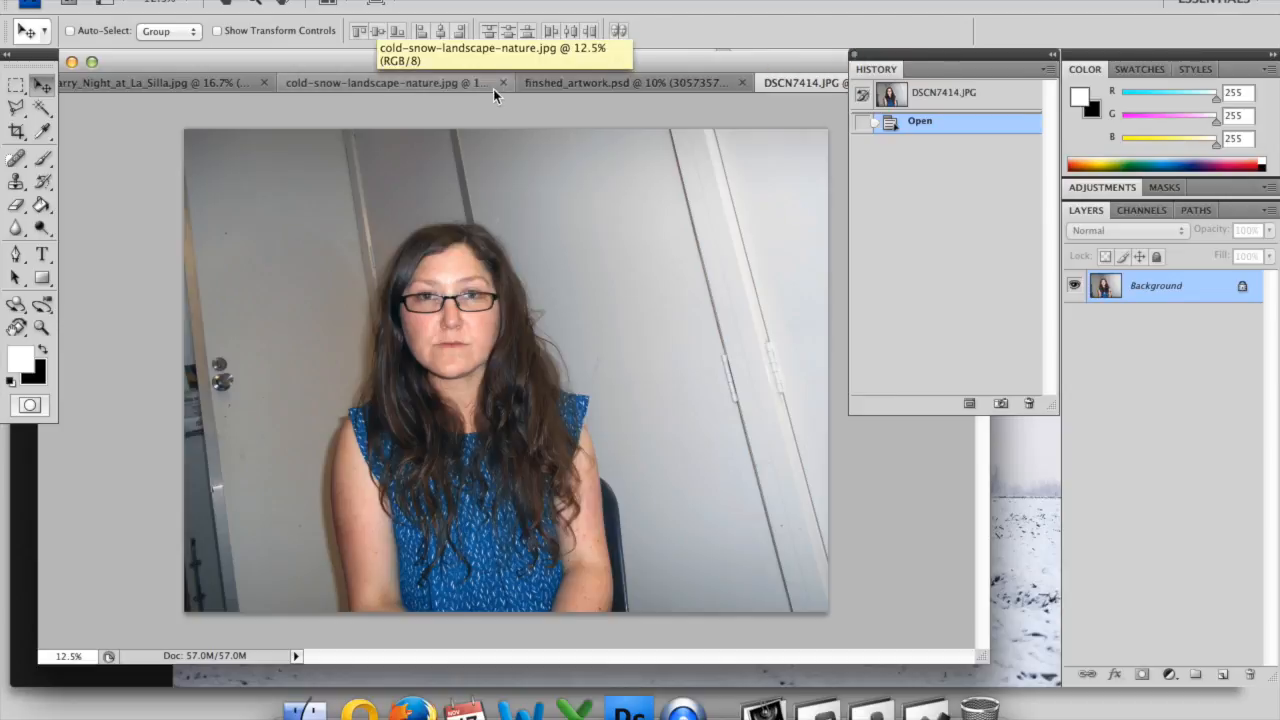
drag(653, 90, 798, 82)
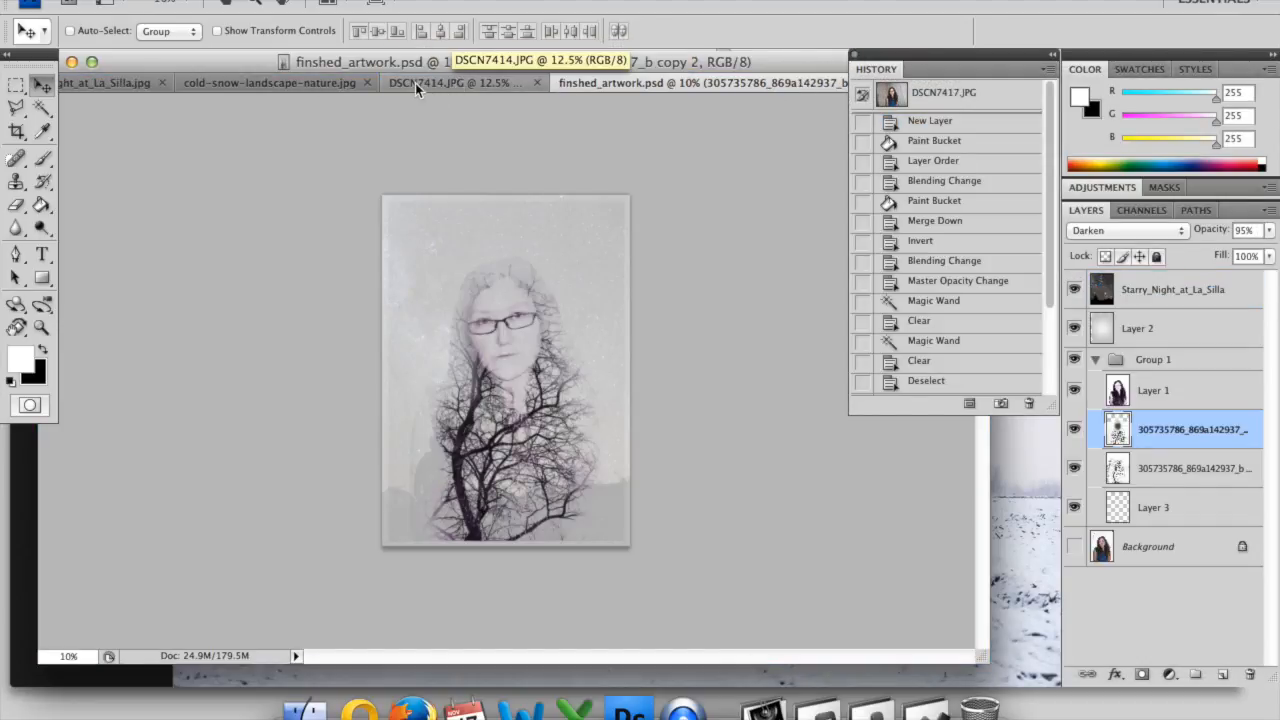
Step: Duplicate the Background layer of DSCN7414.JPG and hide the original Background layer
click(418, 88)
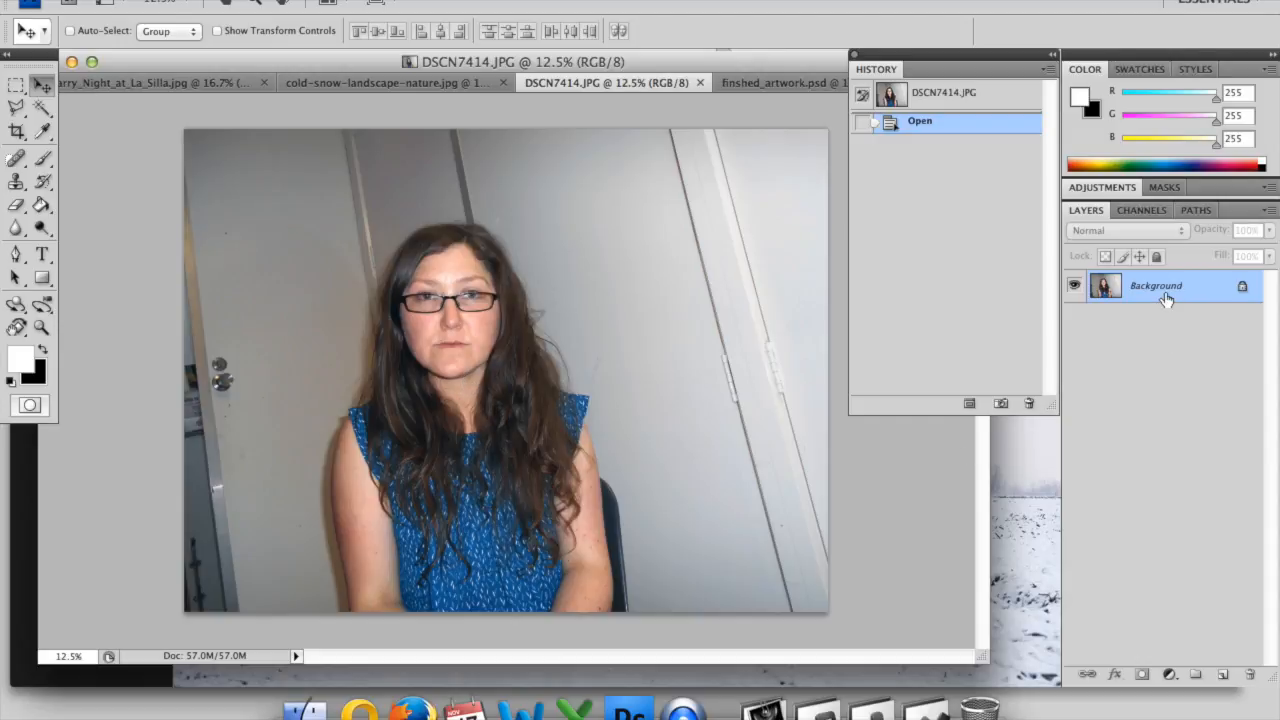
drag(1172, 292, 1222, 676)
click(1074, 317)
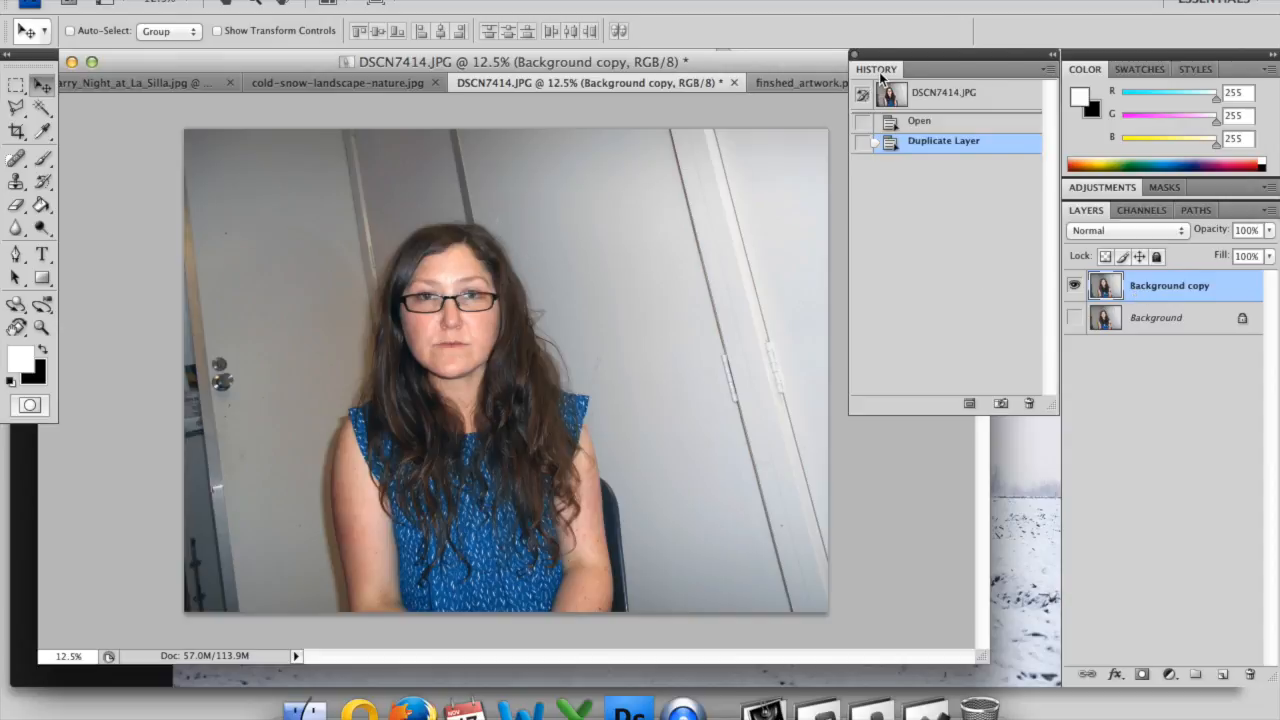
click(601, 9)
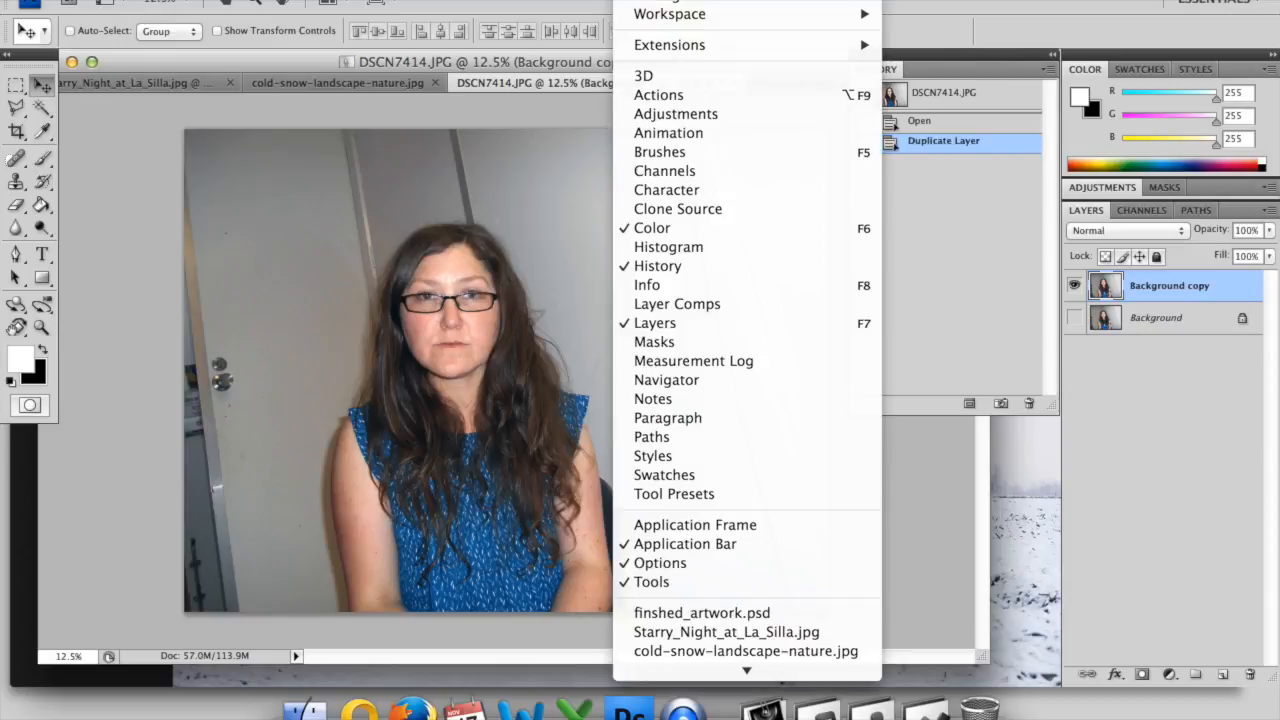
click(592, 240)
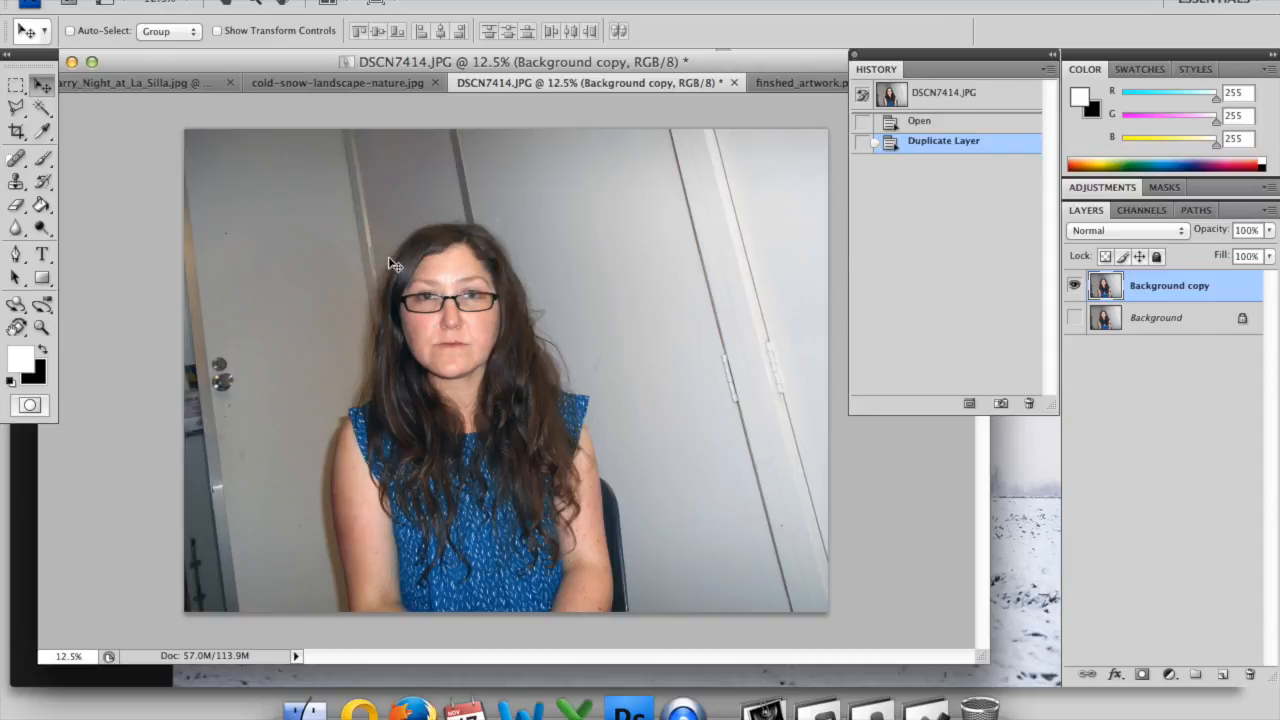
Step: Convert DSCN7414.JPG to Grayscale mode without merging the layers, discarding the color information
click(270, 2)
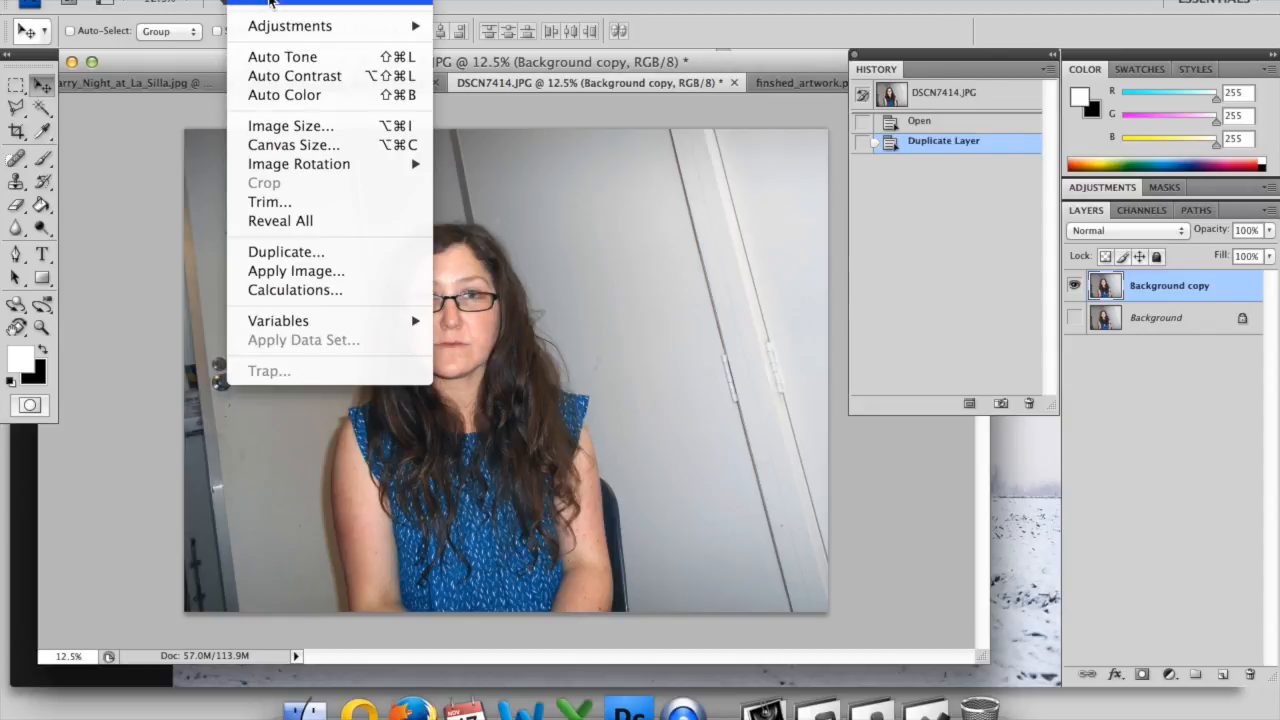
mouse_move(271, 3)
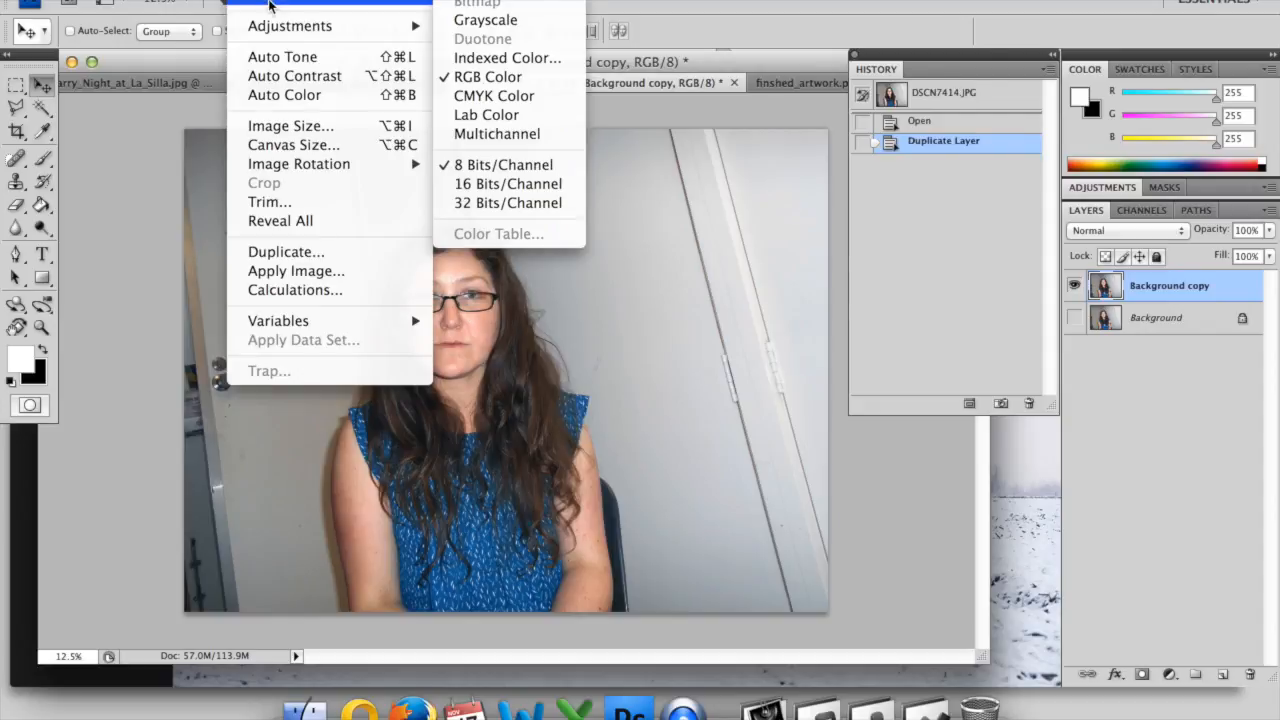
click(466, 22)
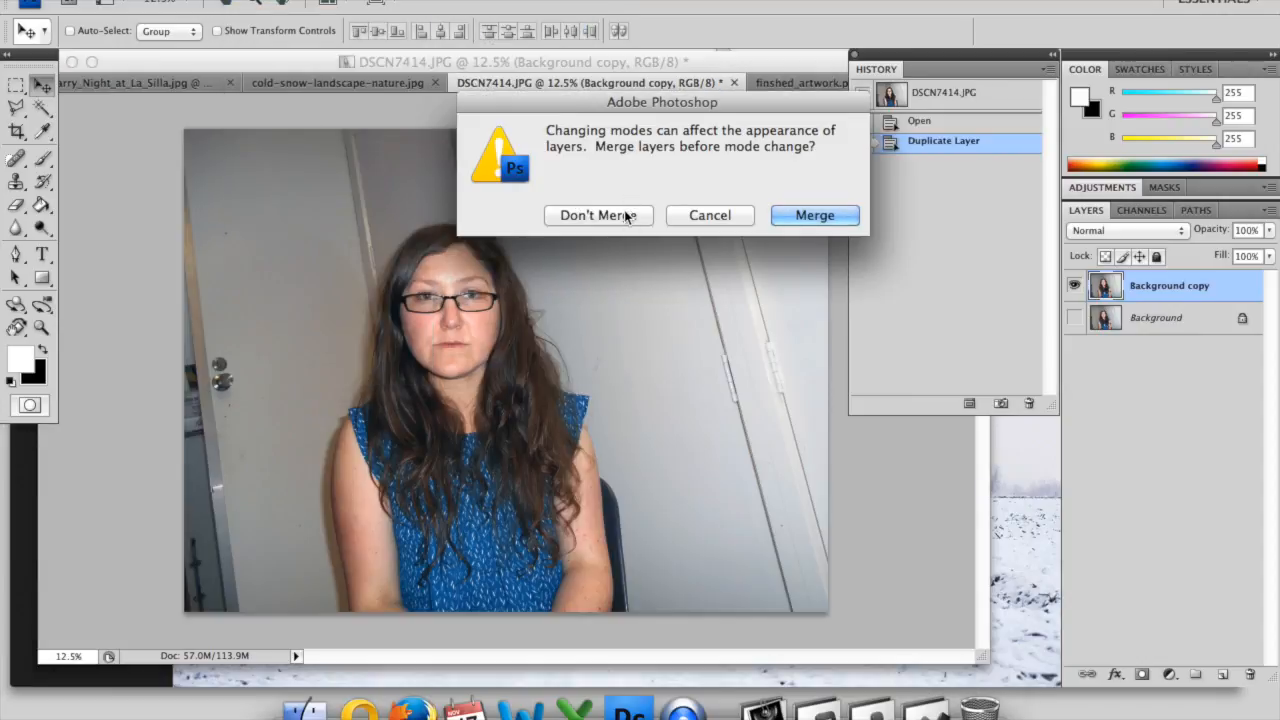
click(636, 219)
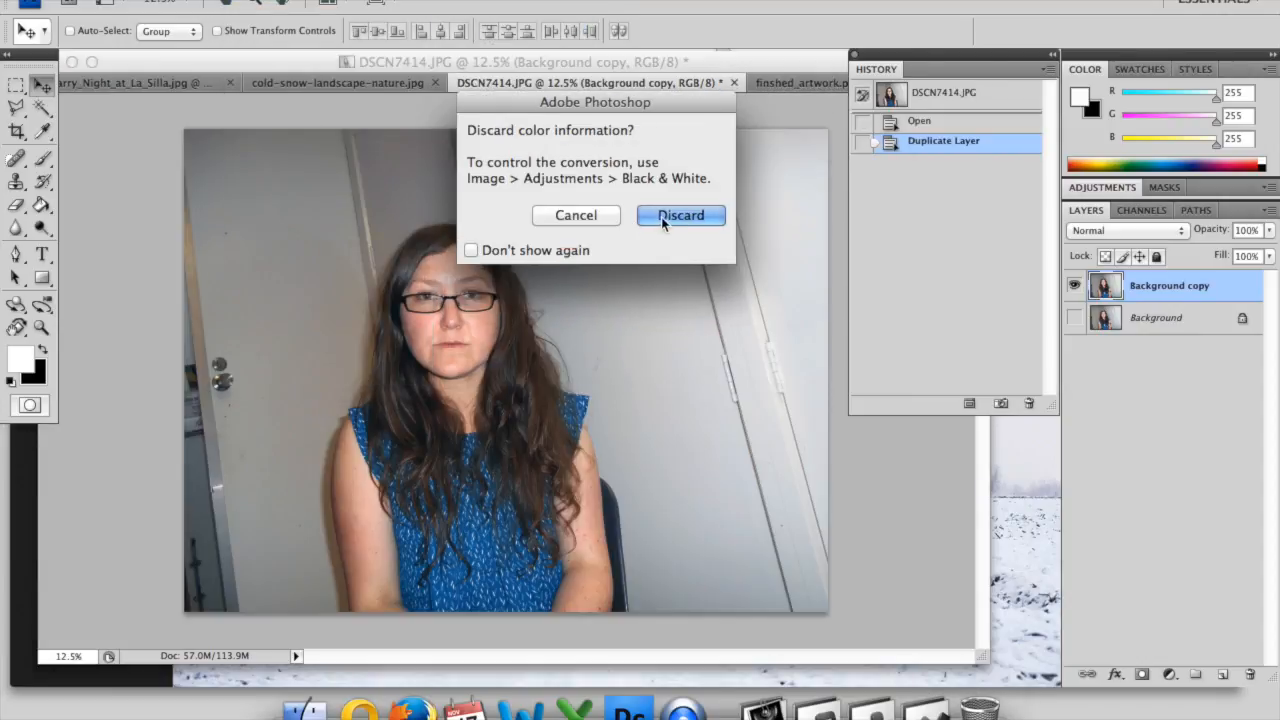
click(662, 215)
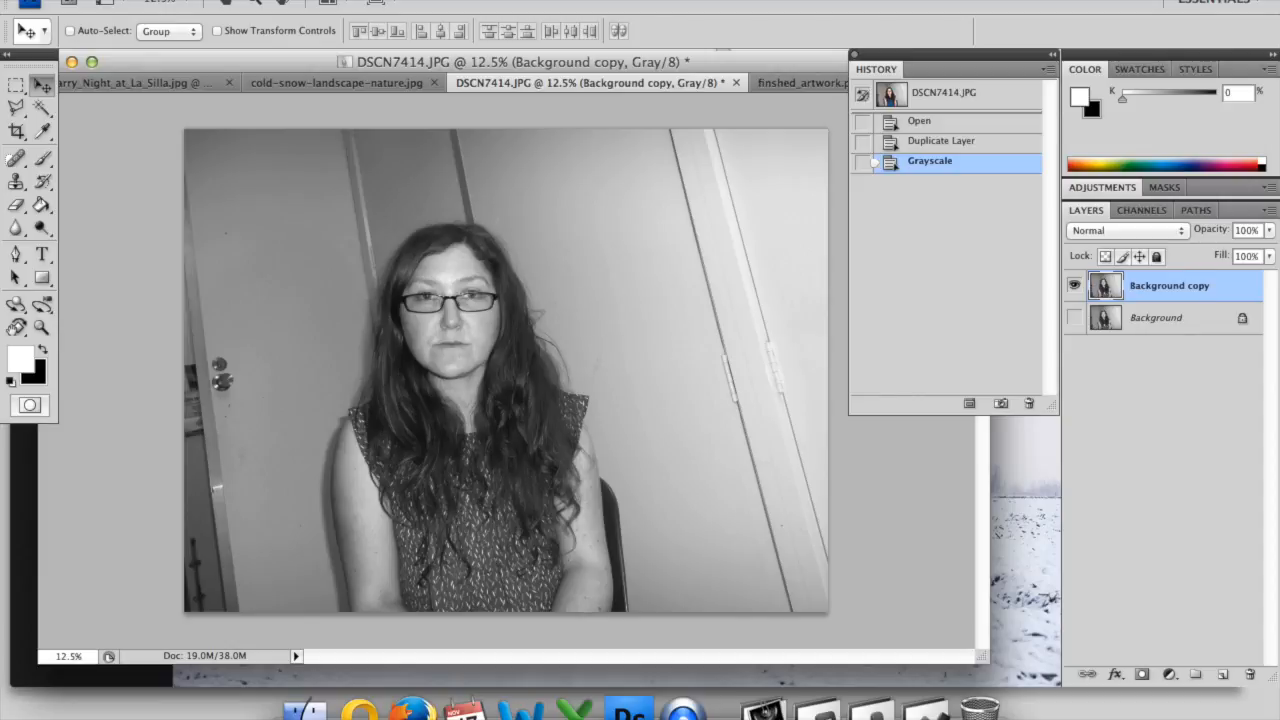
Step: Apply a Brightness/Contrast adjustment to the Background copy layer with brightness 33 and contrast 100
click(258, 2)
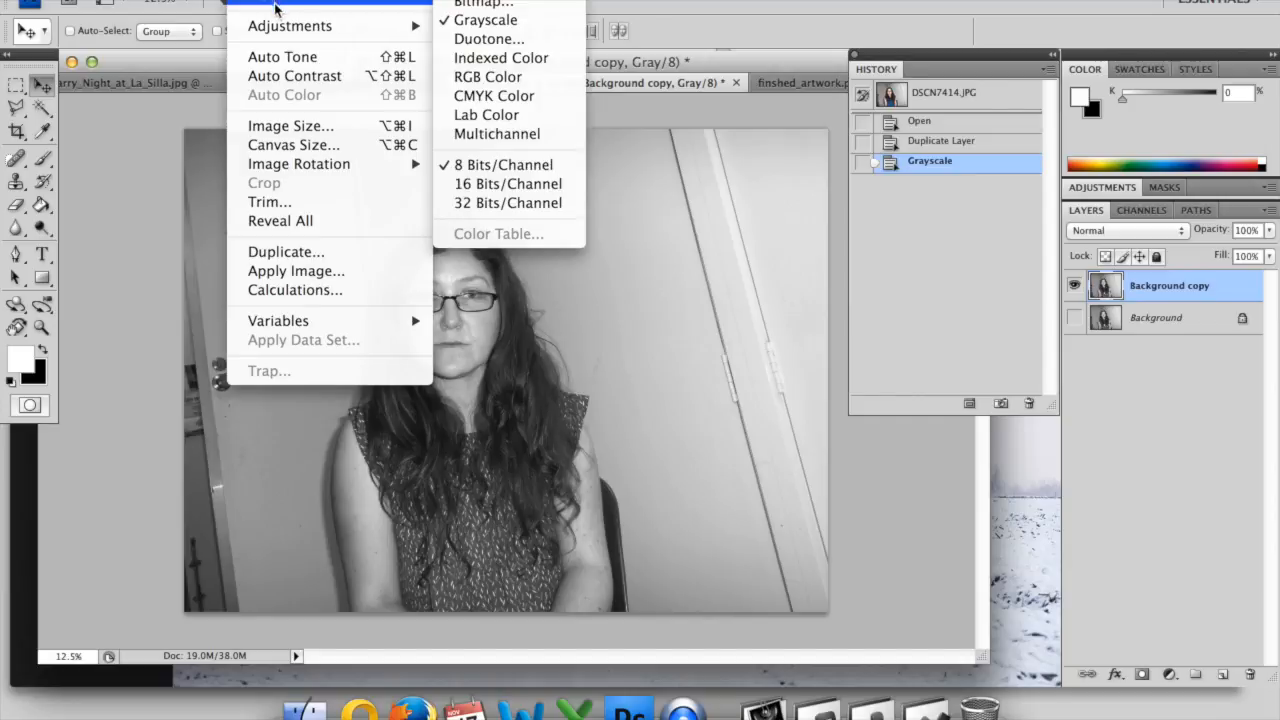
mouse_move(403, 30)
click(470, 26)
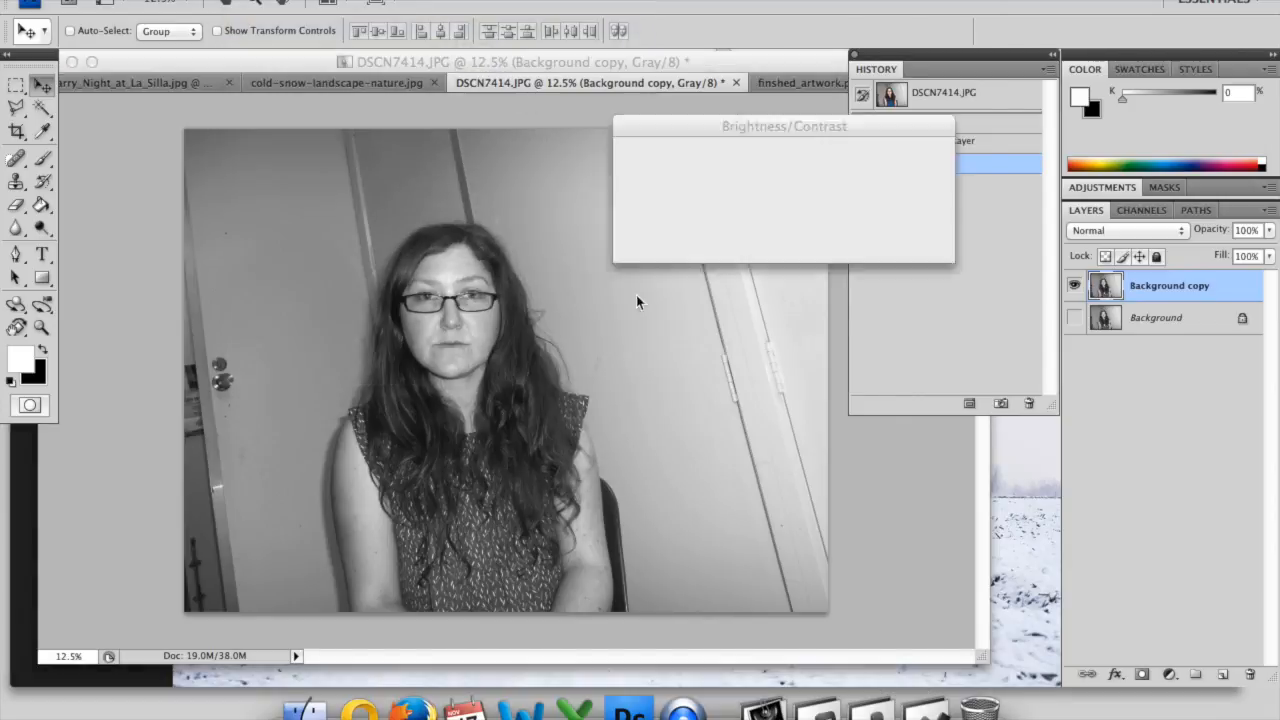
drag(731, 221, 834, 221)
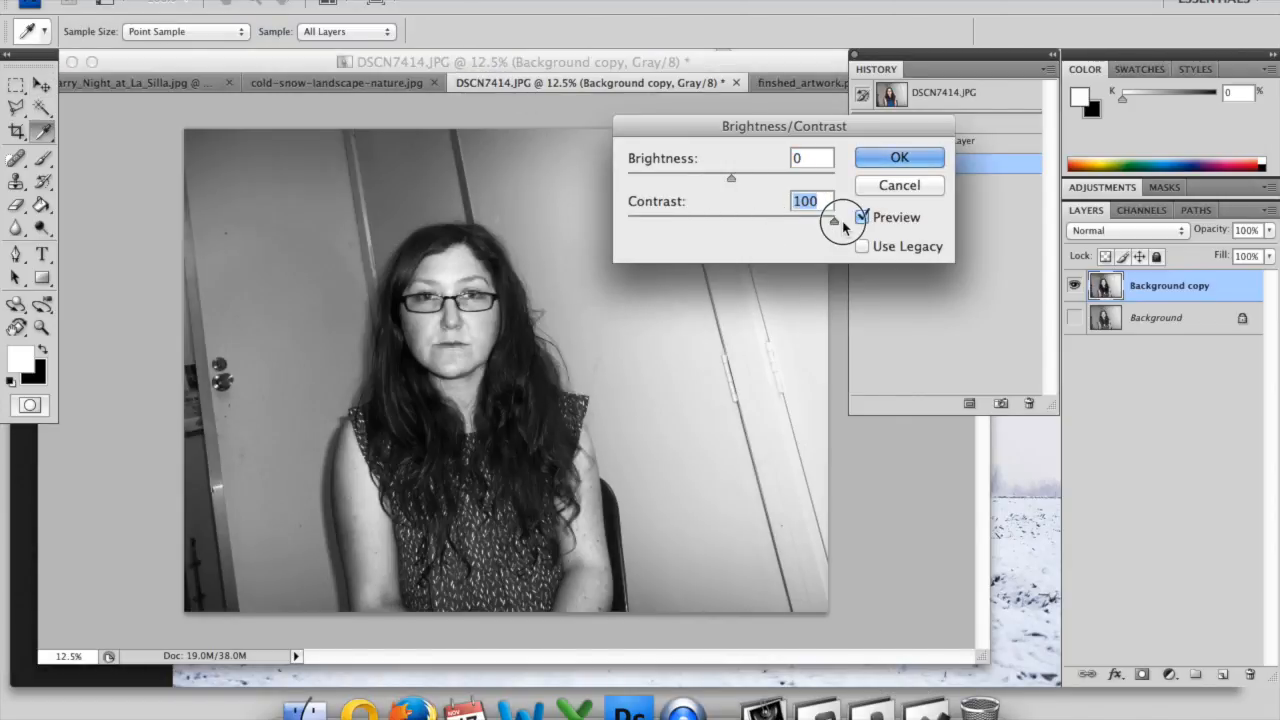
drag(731, 182, 757, 187)
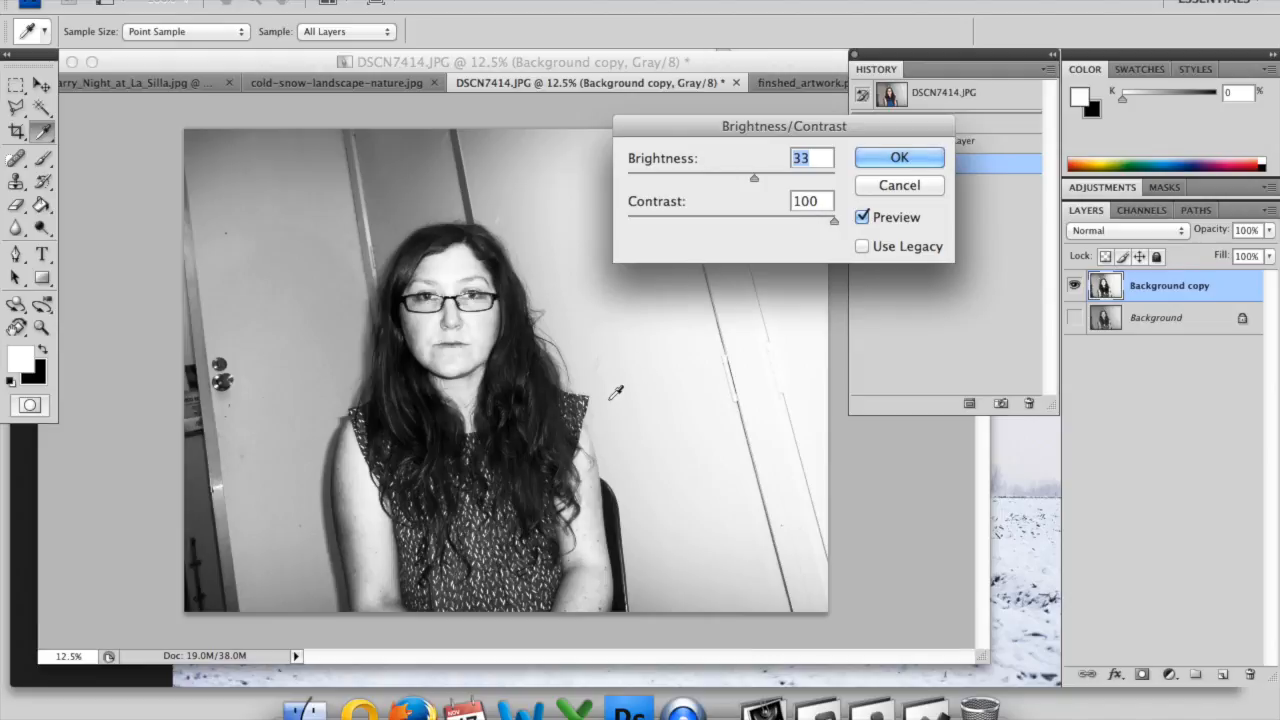
click(899, 157)
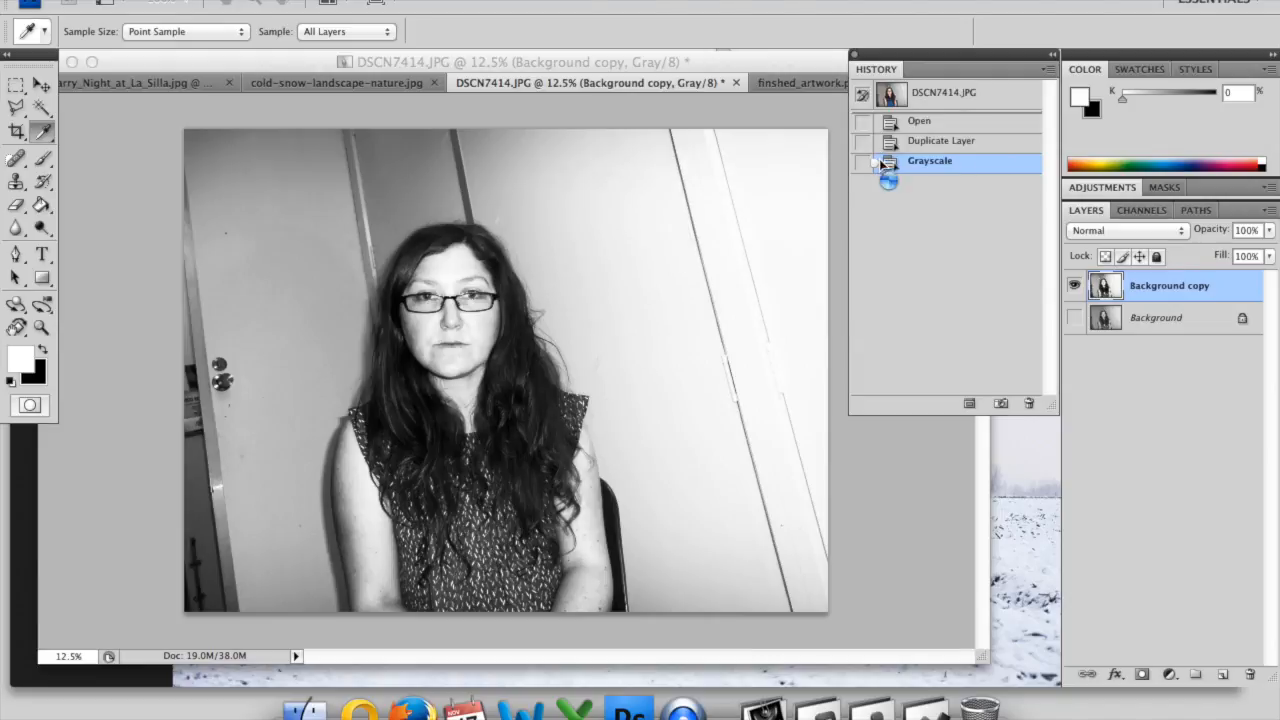
key(v)
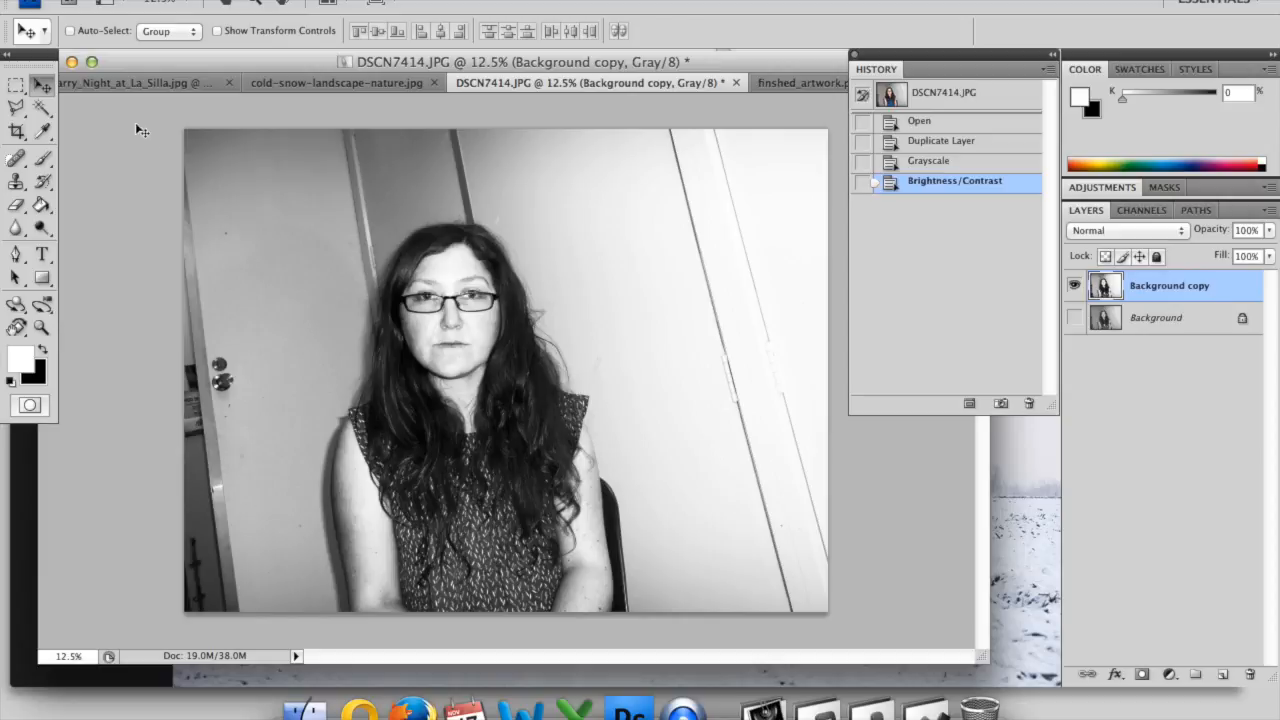
click(46, 116)
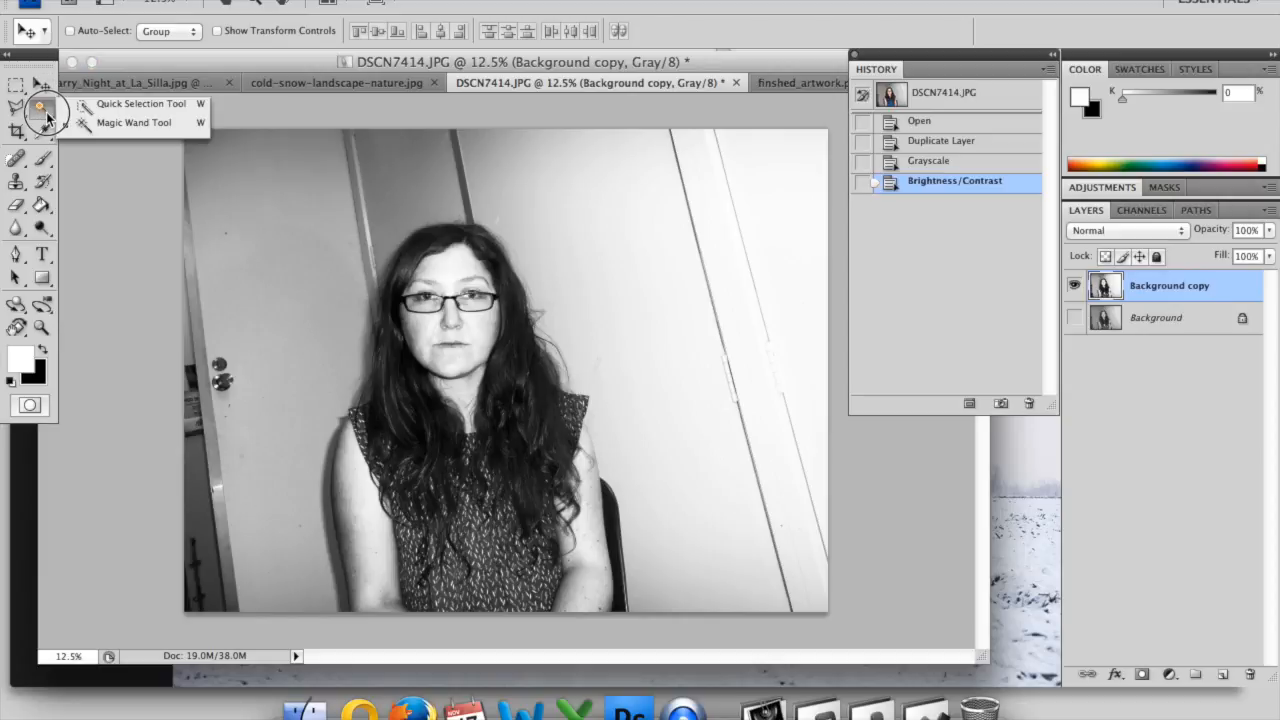
click(143, 106)
drag(184, 130, 343, 251)
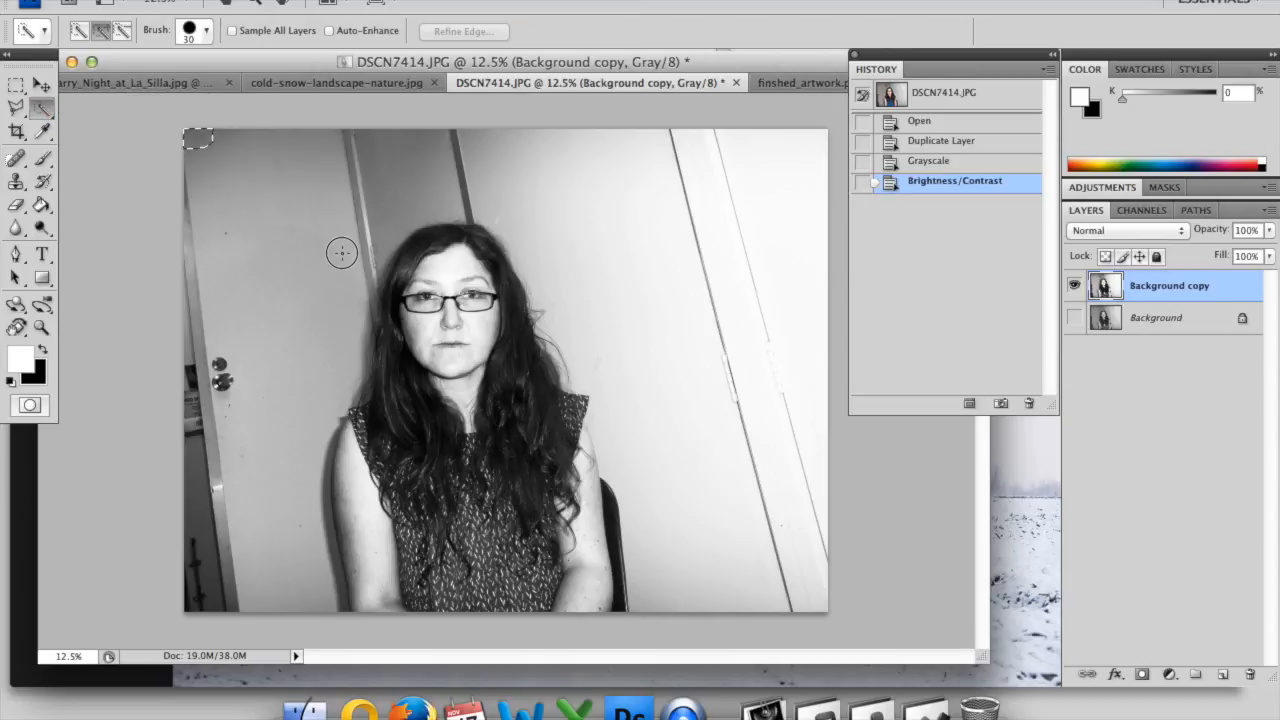
drag(328, 458, 305, 608)
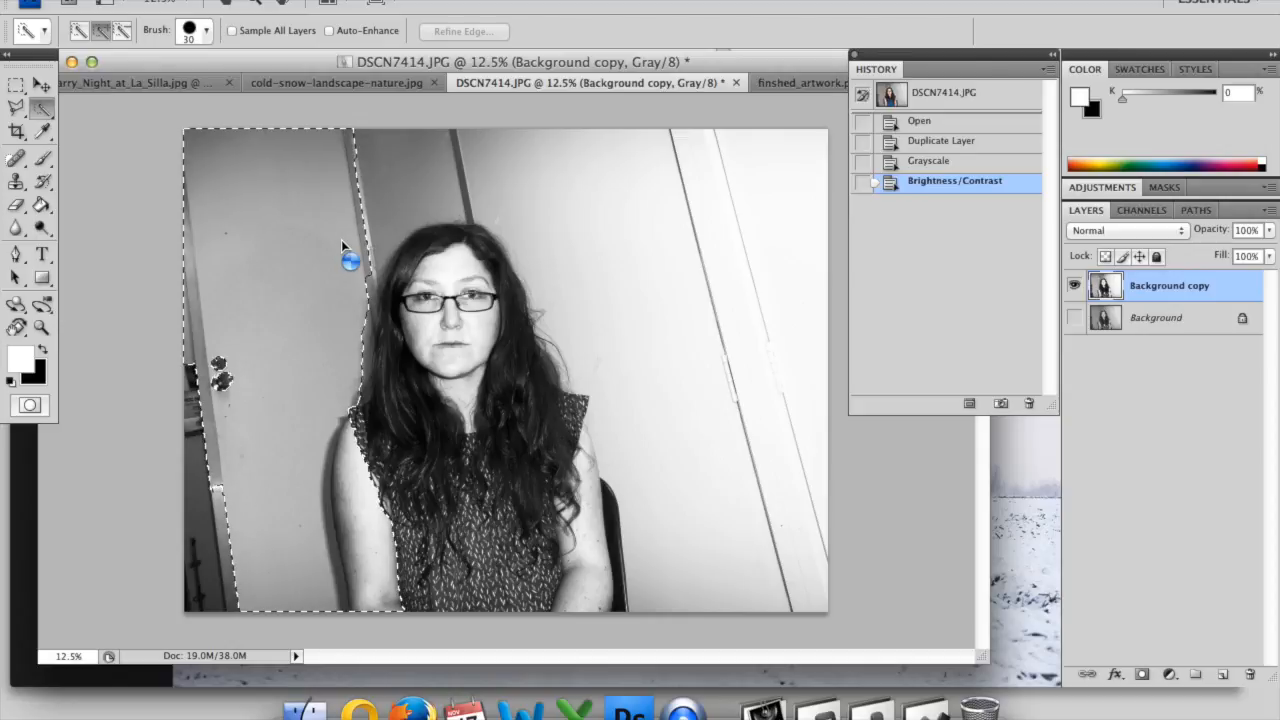
key(ctrl+d)
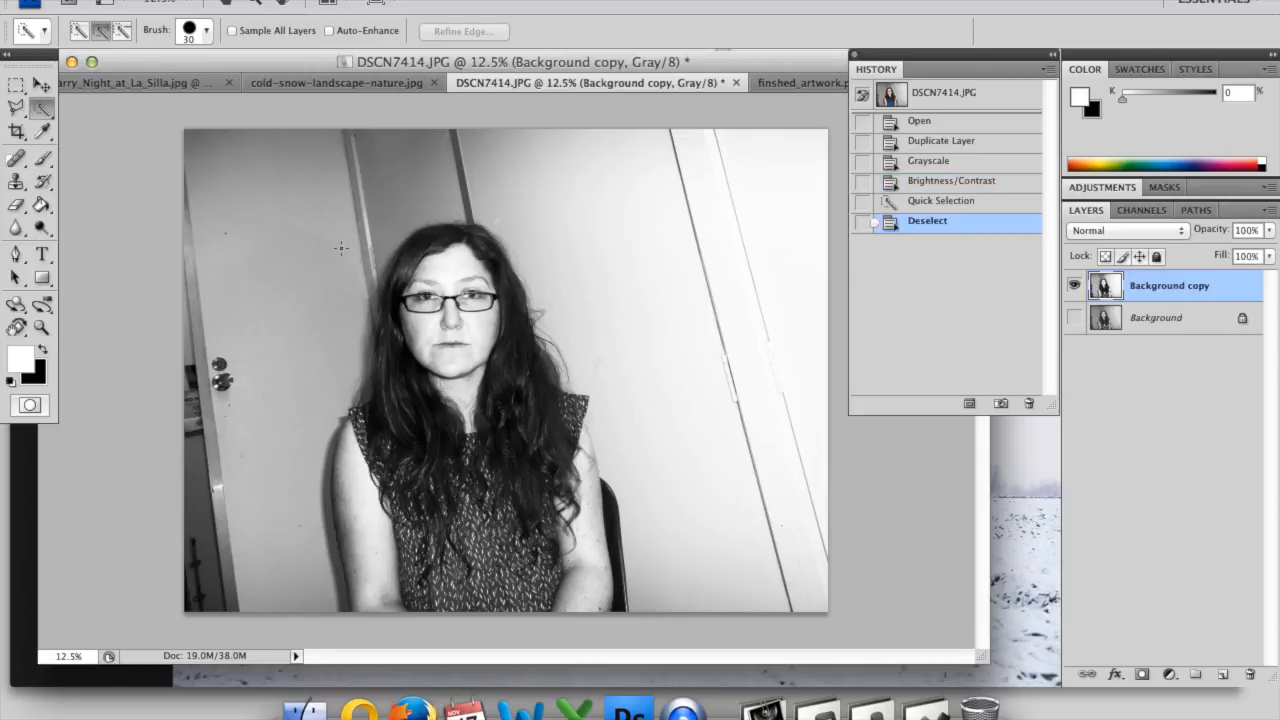
Step: Select the wall on the right side of the portrait with the Quick Selection tool and delete it
click(802, 176)
click(582, 355)
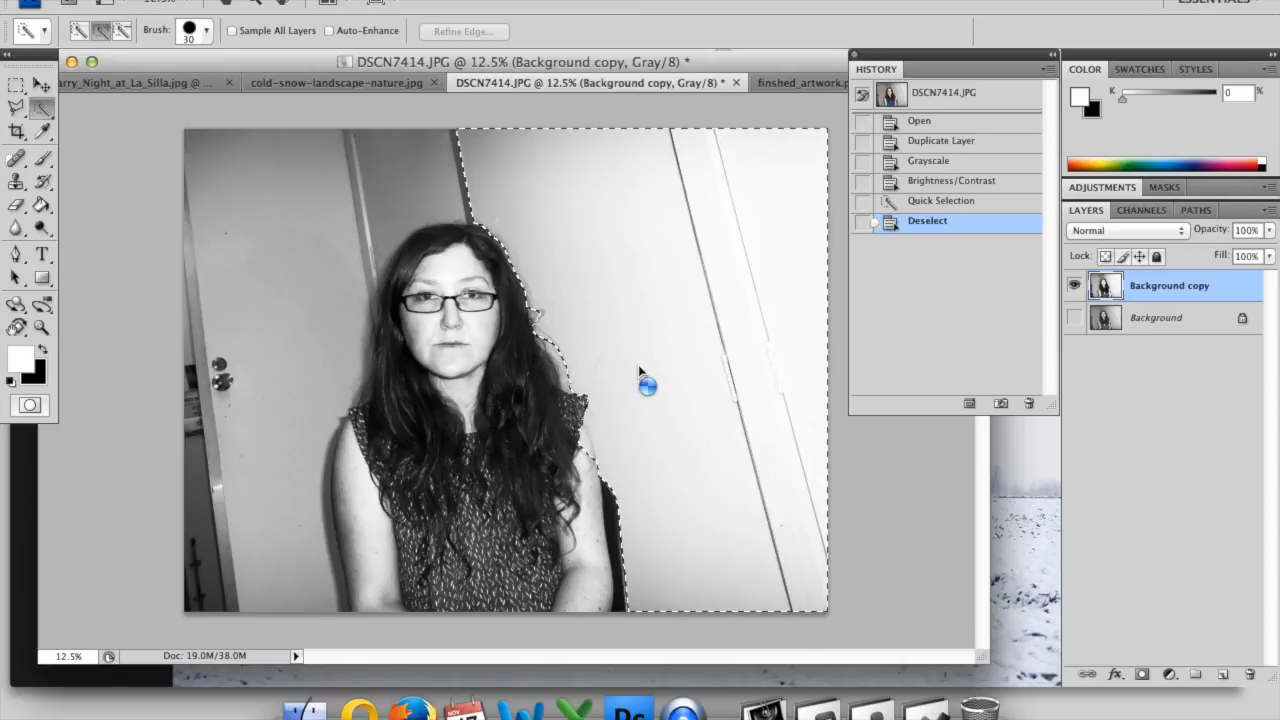
key(Delete)
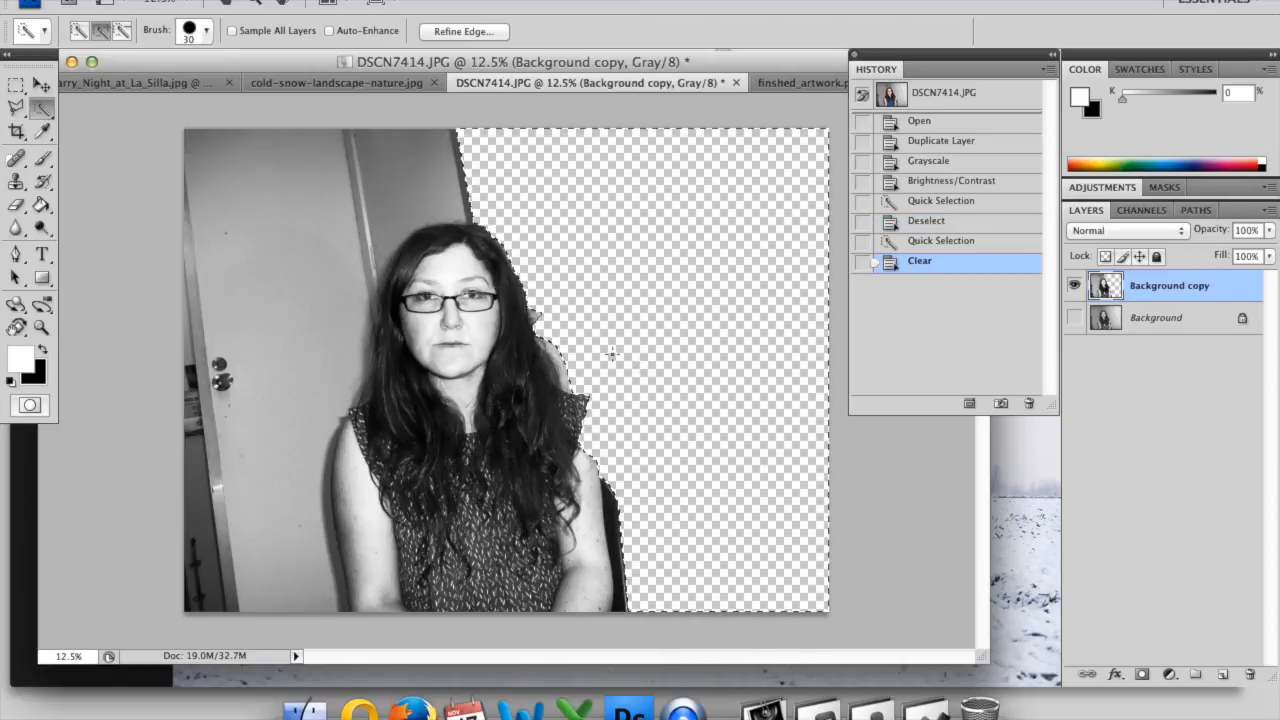
Step: Delete the wall above the woman's head and the door area on the left in successive Quick Selection portions
drag(421, 171, 288, 183)
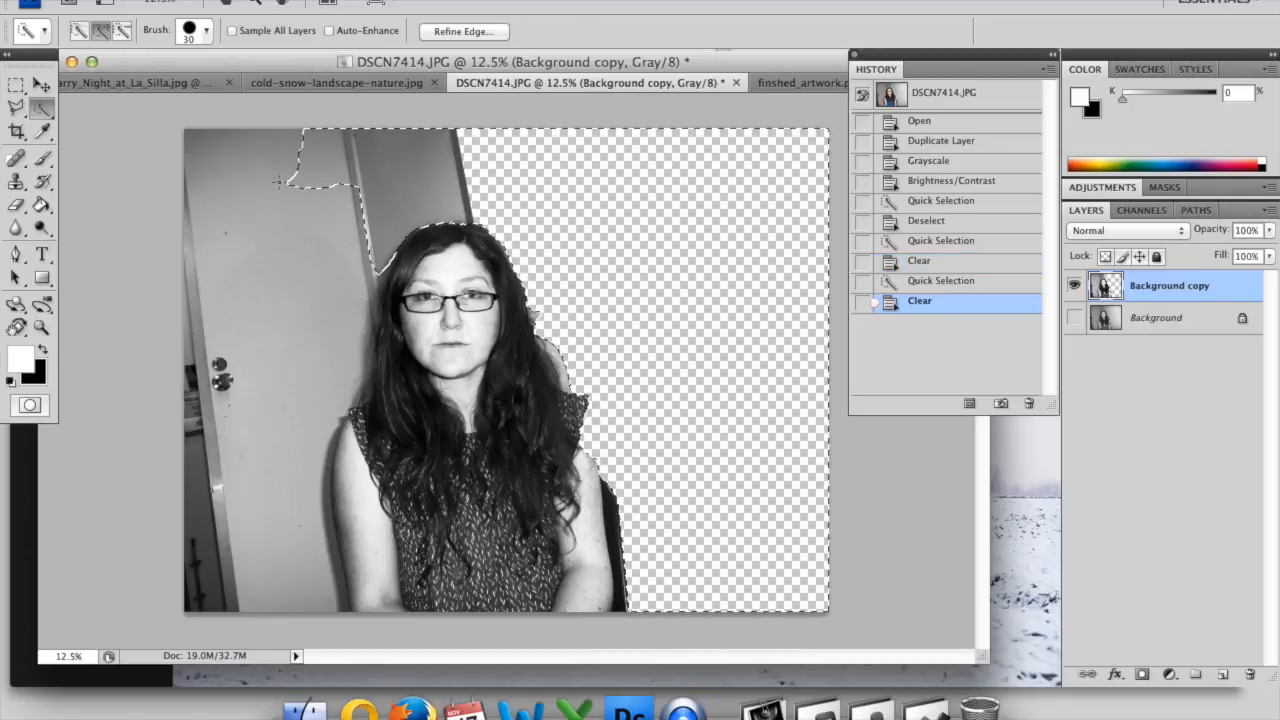
key(Delete)
click(337, 329)
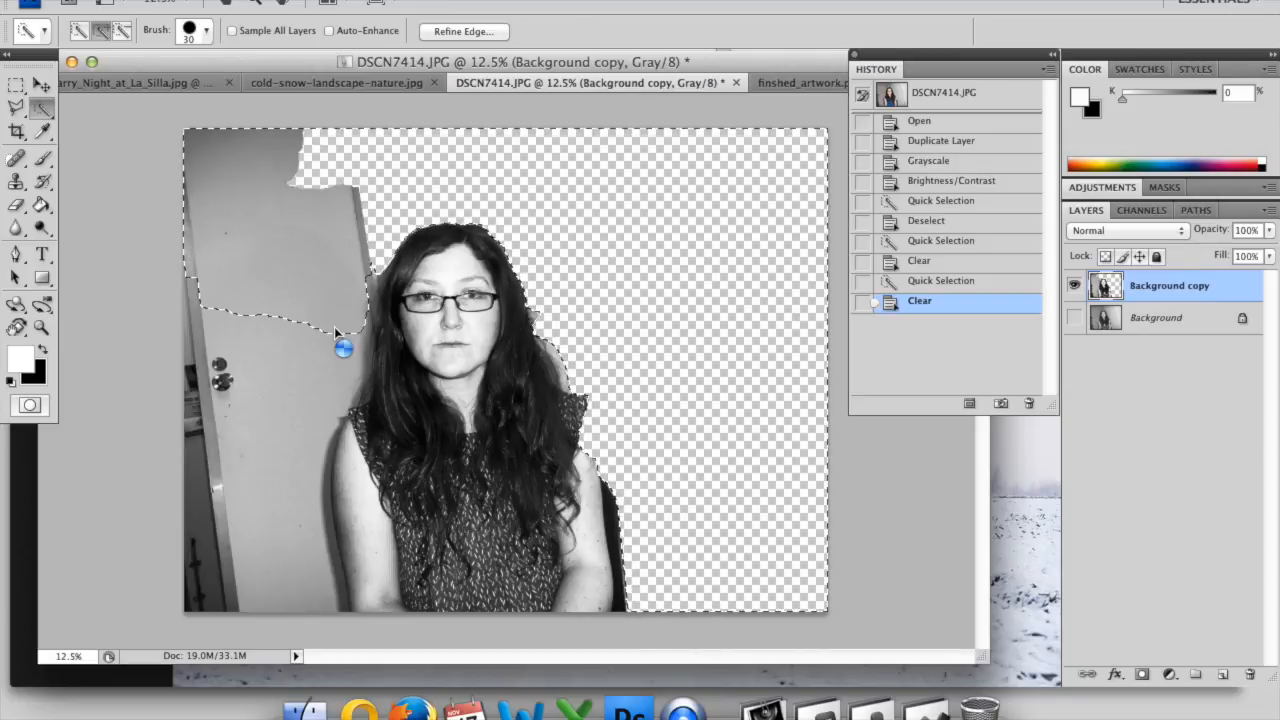
key(Delete)
click(262, 350)
click(238, 554)
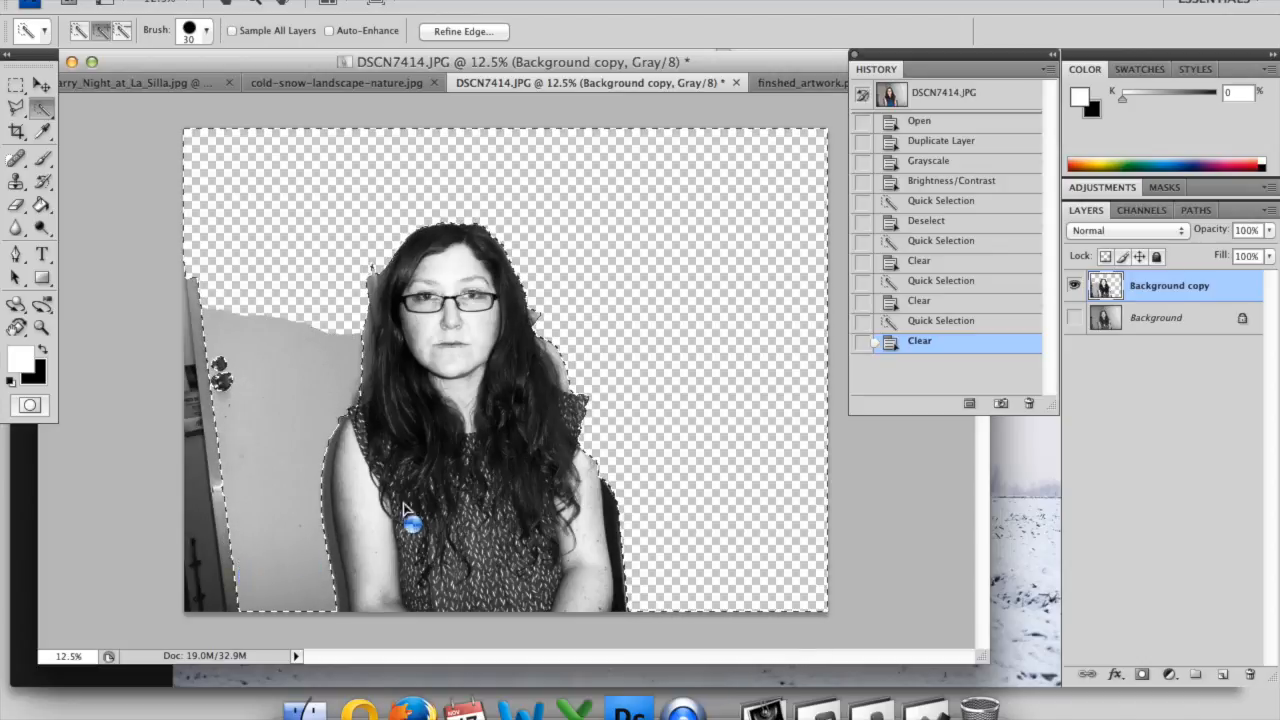
key(Delete)
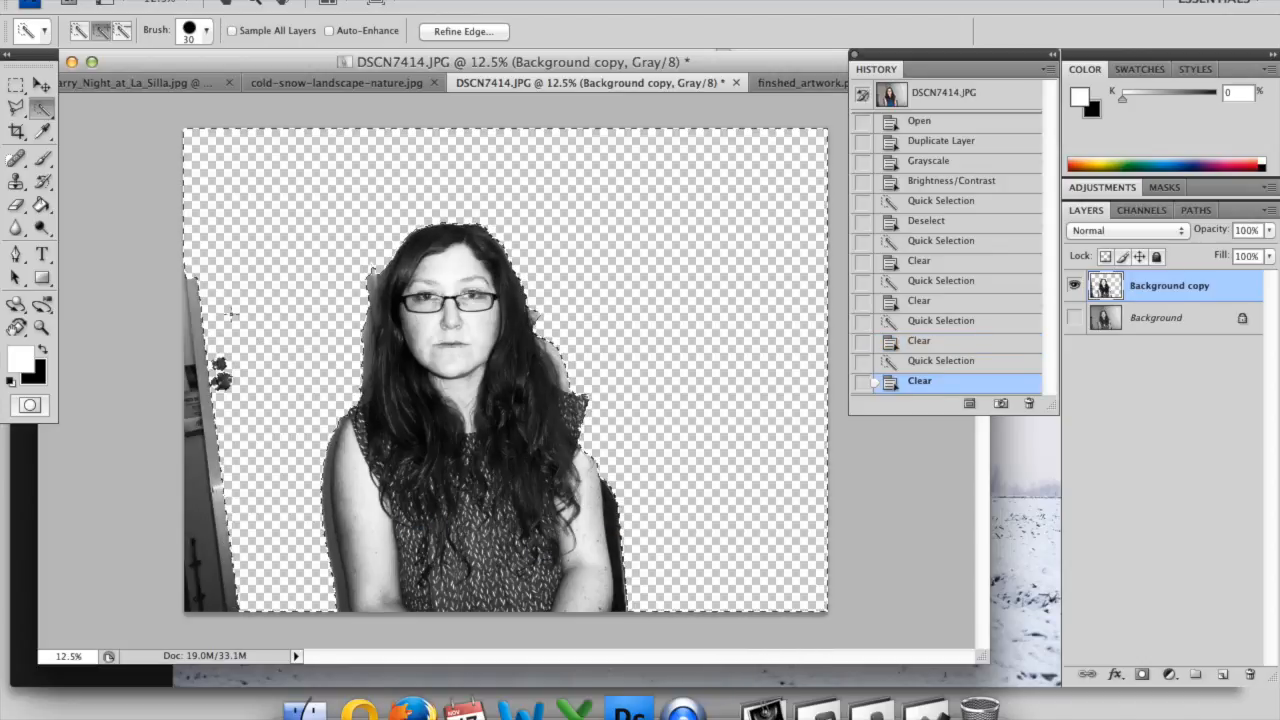
Step: Clear the leftover door frame and handle at the photo's left edge with a rectangular marquee, and deselect
click(9, 90)
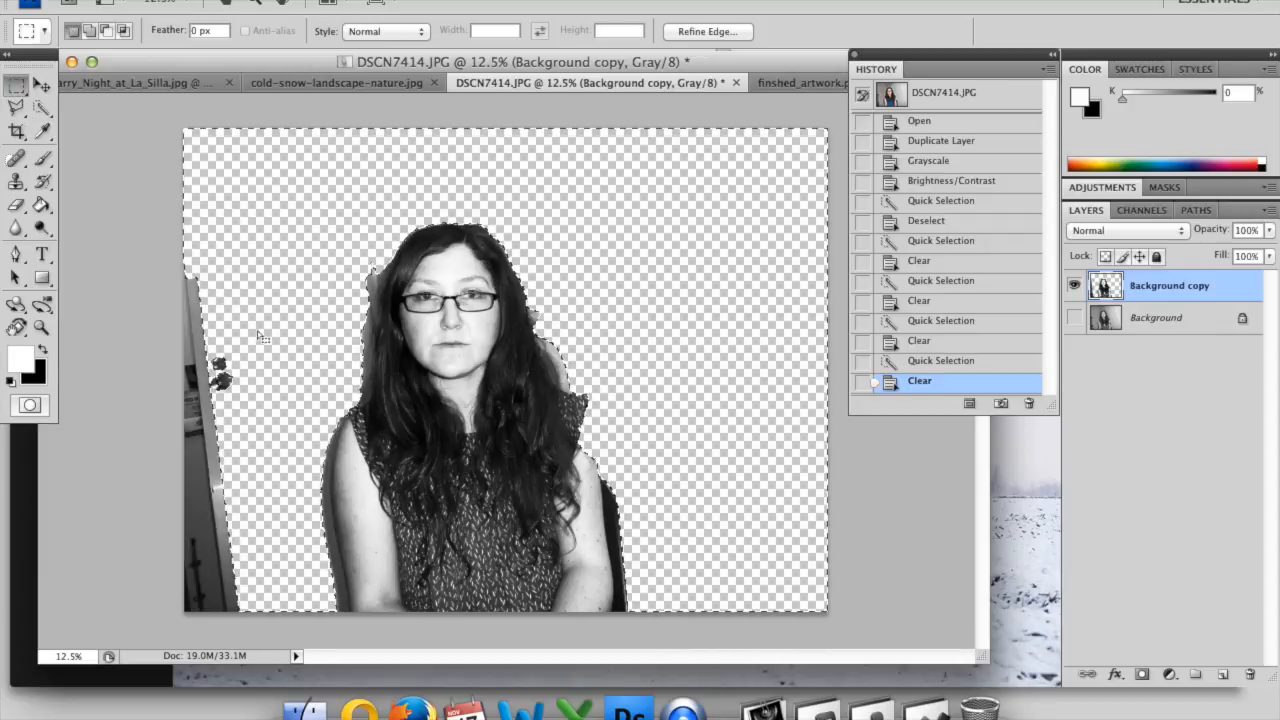
drag(174, 218, 258, 650)
key(Delete)
key(ctrl+d)
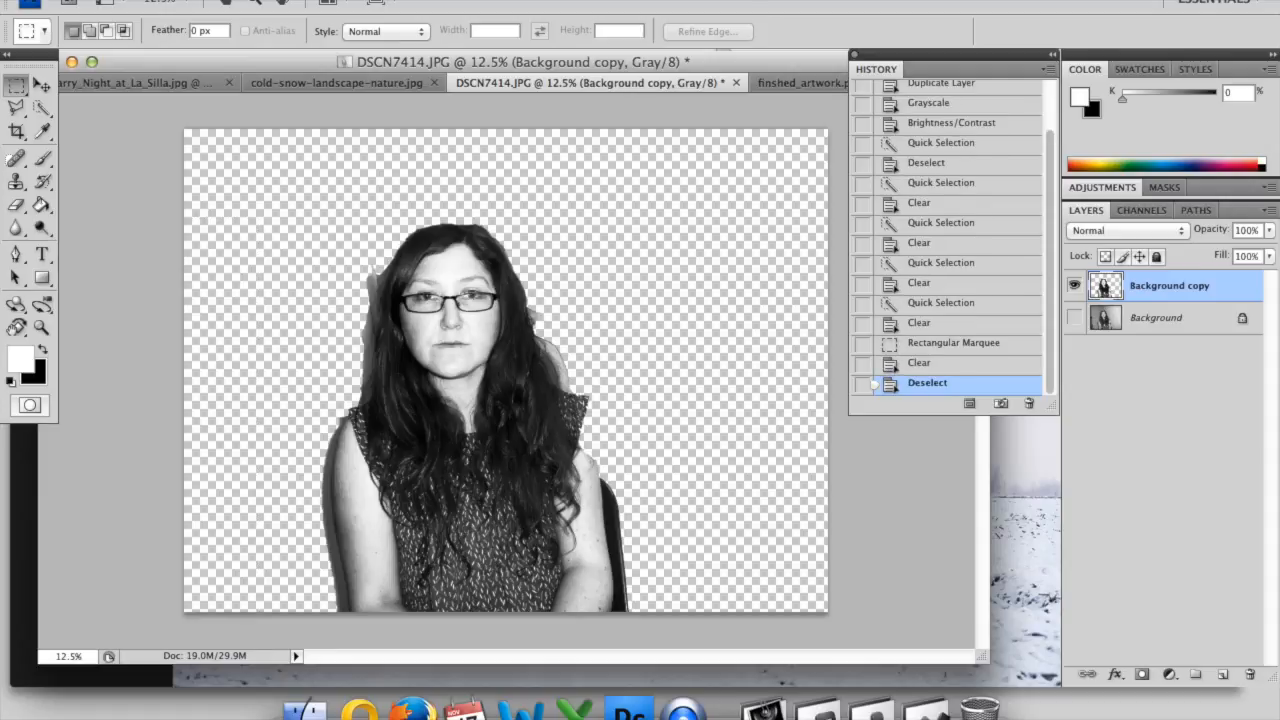
Step: Outline the shadow beside the hair on the portrait's left side with the Polygonal Lasso, delete it and deselect
click(16, 107)
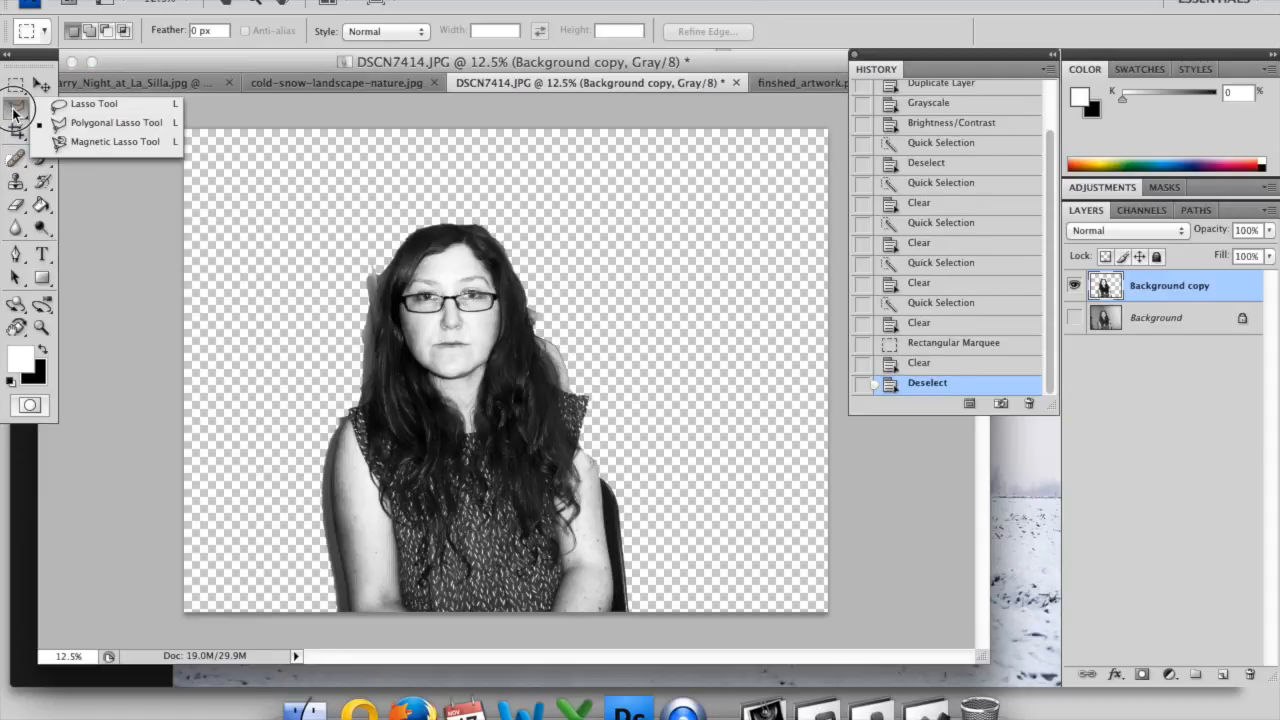
click(66, 124)
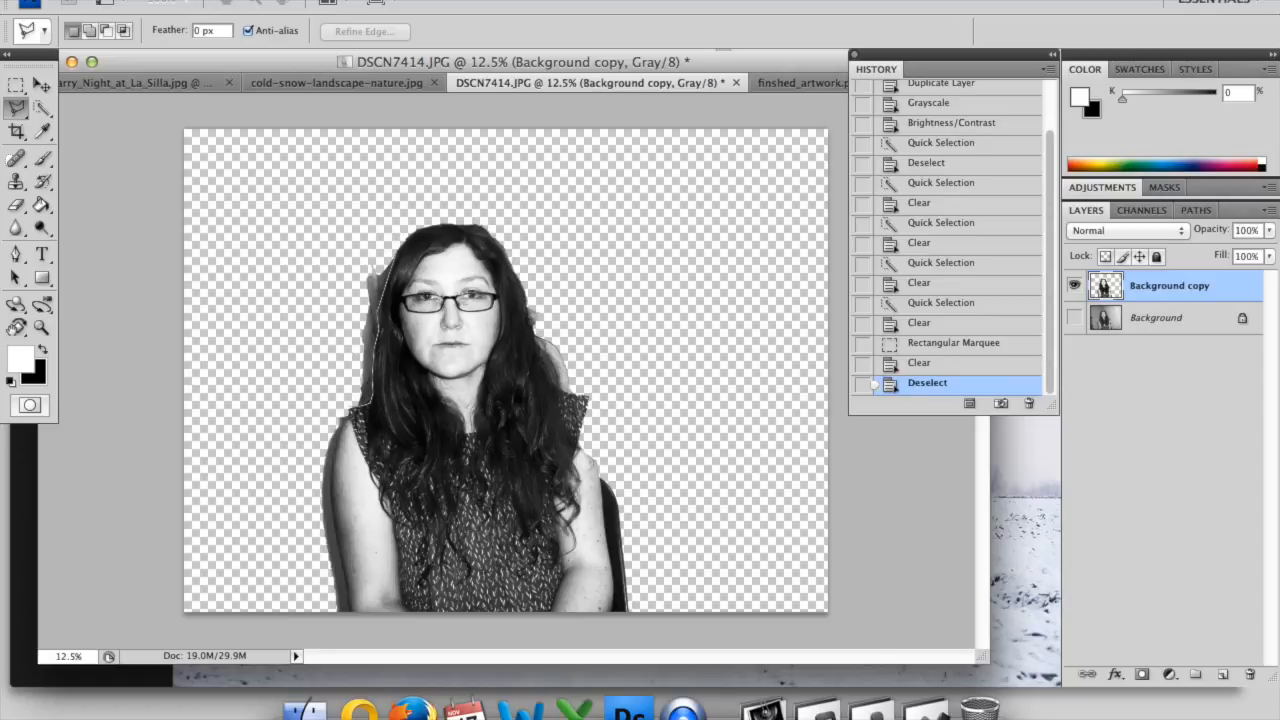
click(345, 408)
click(328, 253)
click(391, 249)
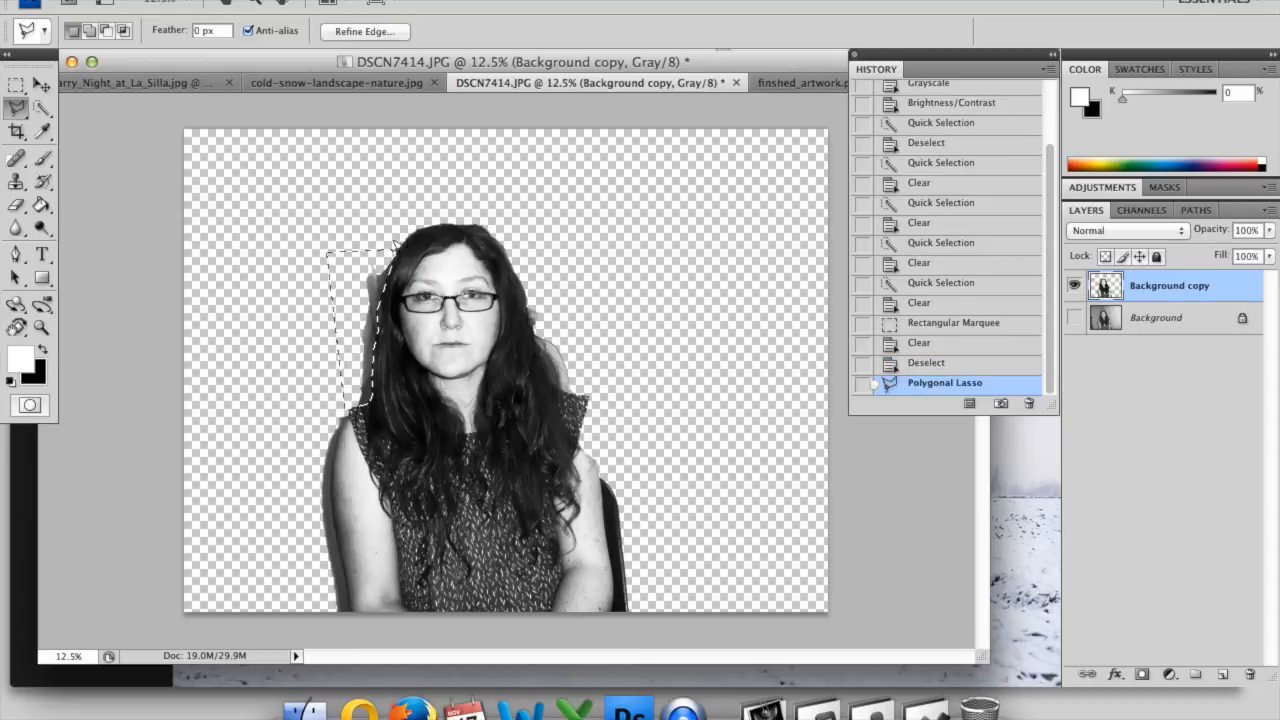
key(Delete)
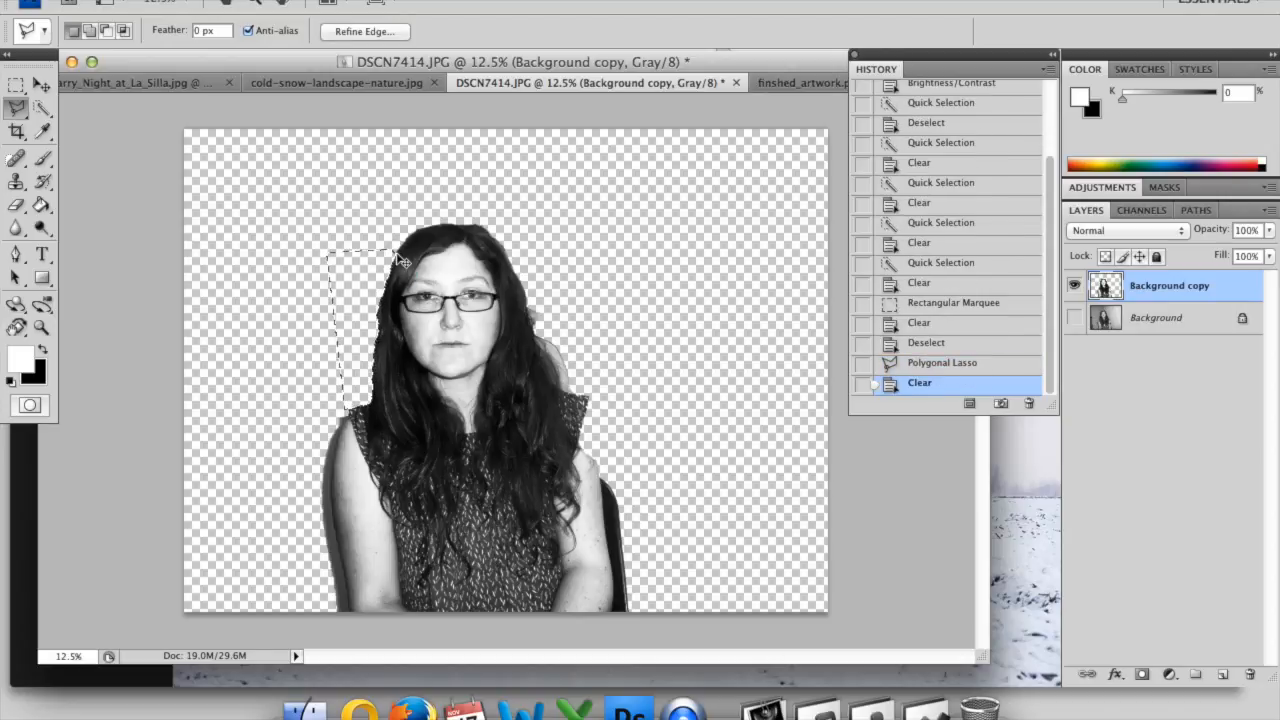
key(super+d)
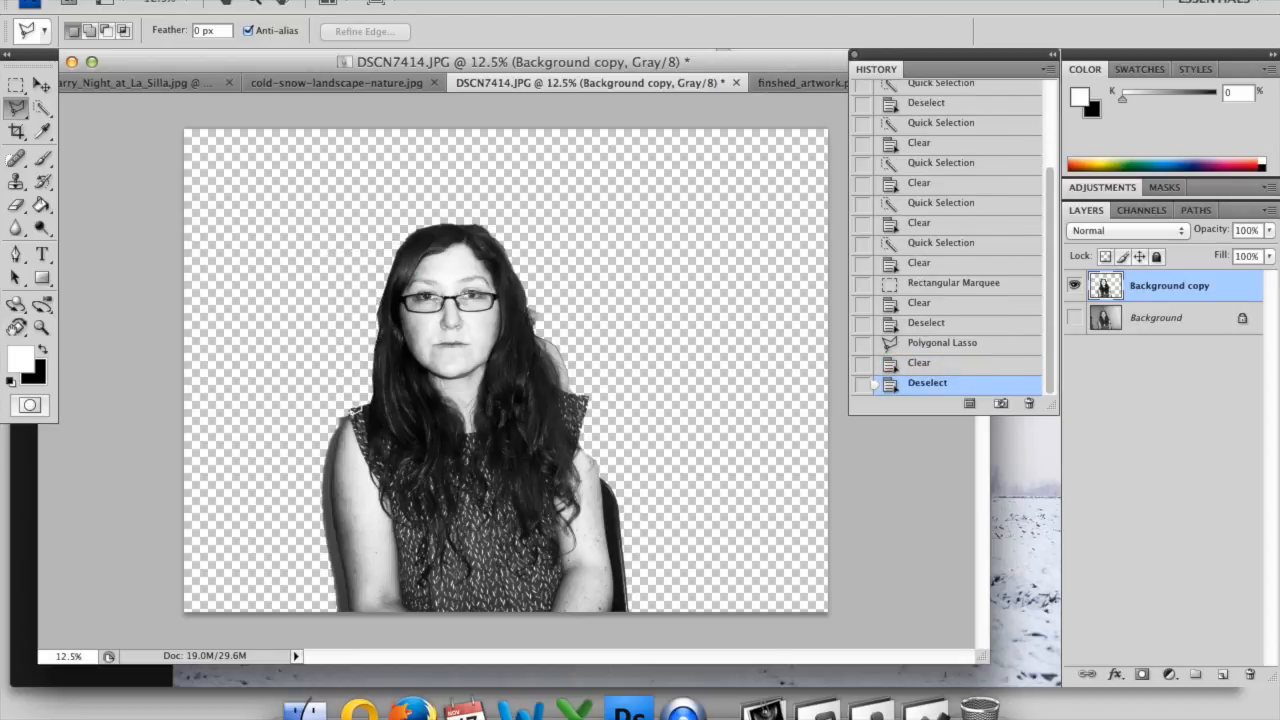
Step: Select the dark shadow along the arm on the portrait's left side with the Magic Wand, delete it and deselect
drag(41, 107, 104, 127)
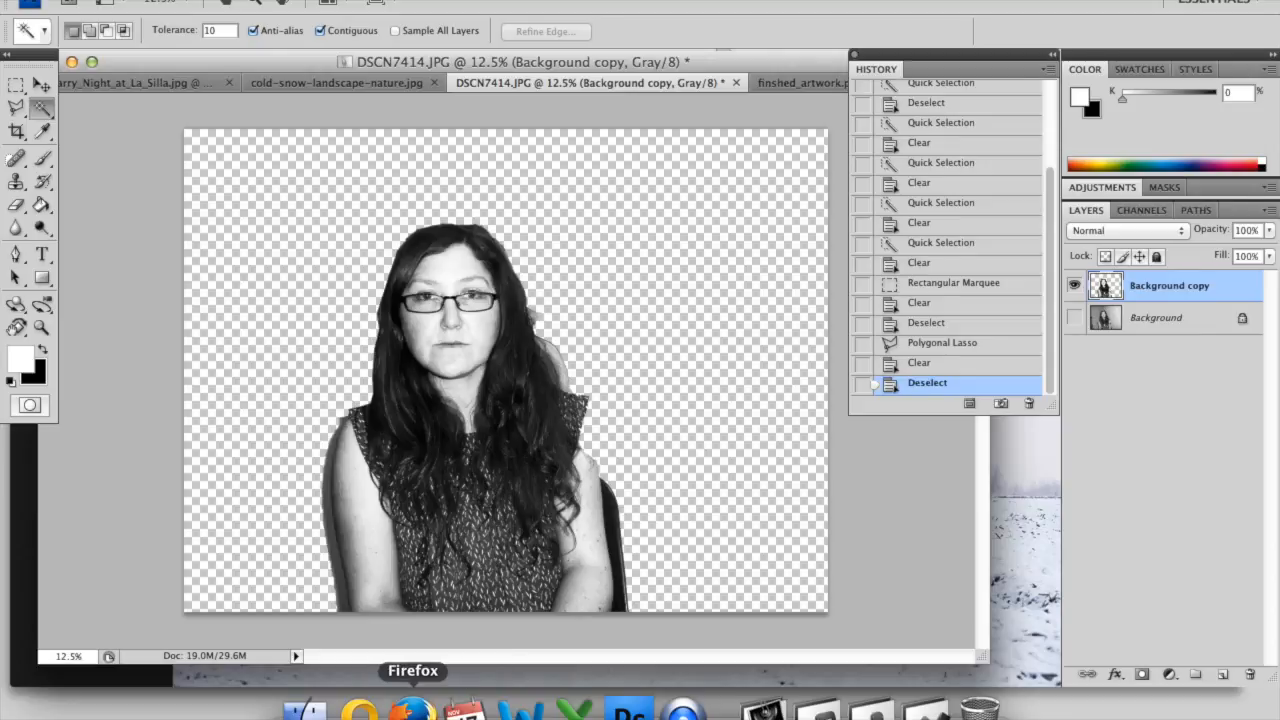
click(340, 568)
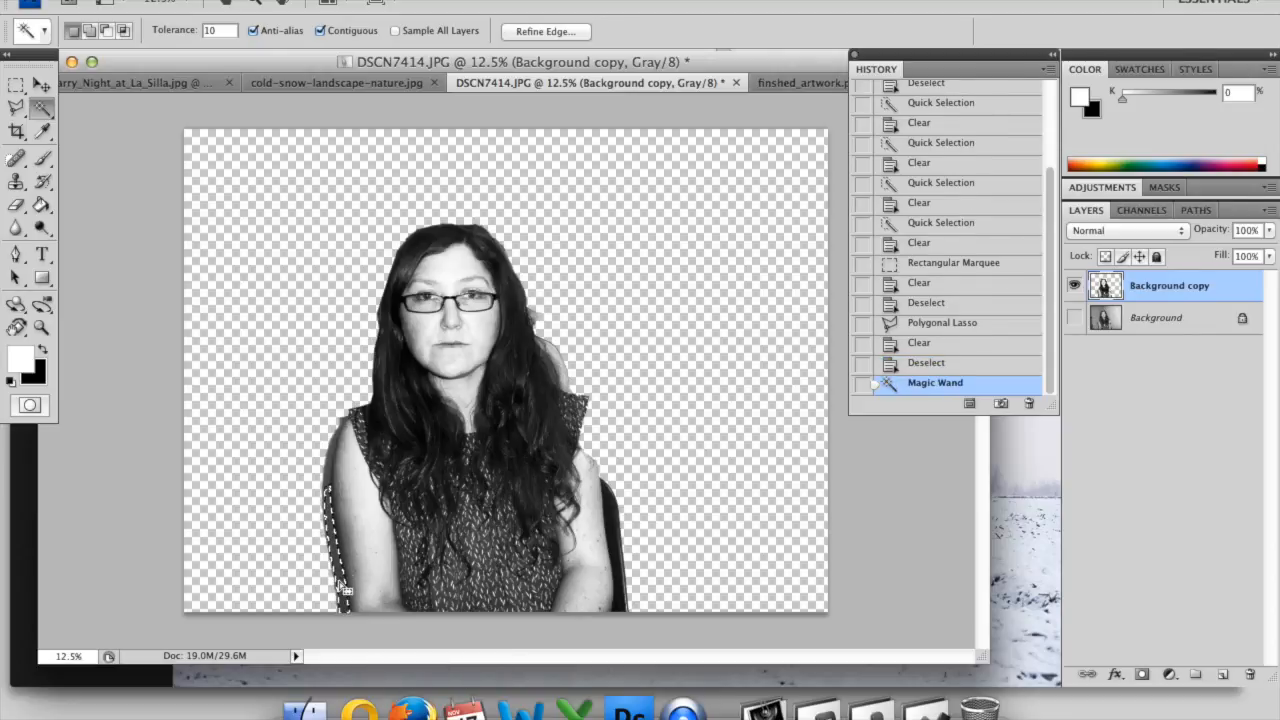
key(Delete)
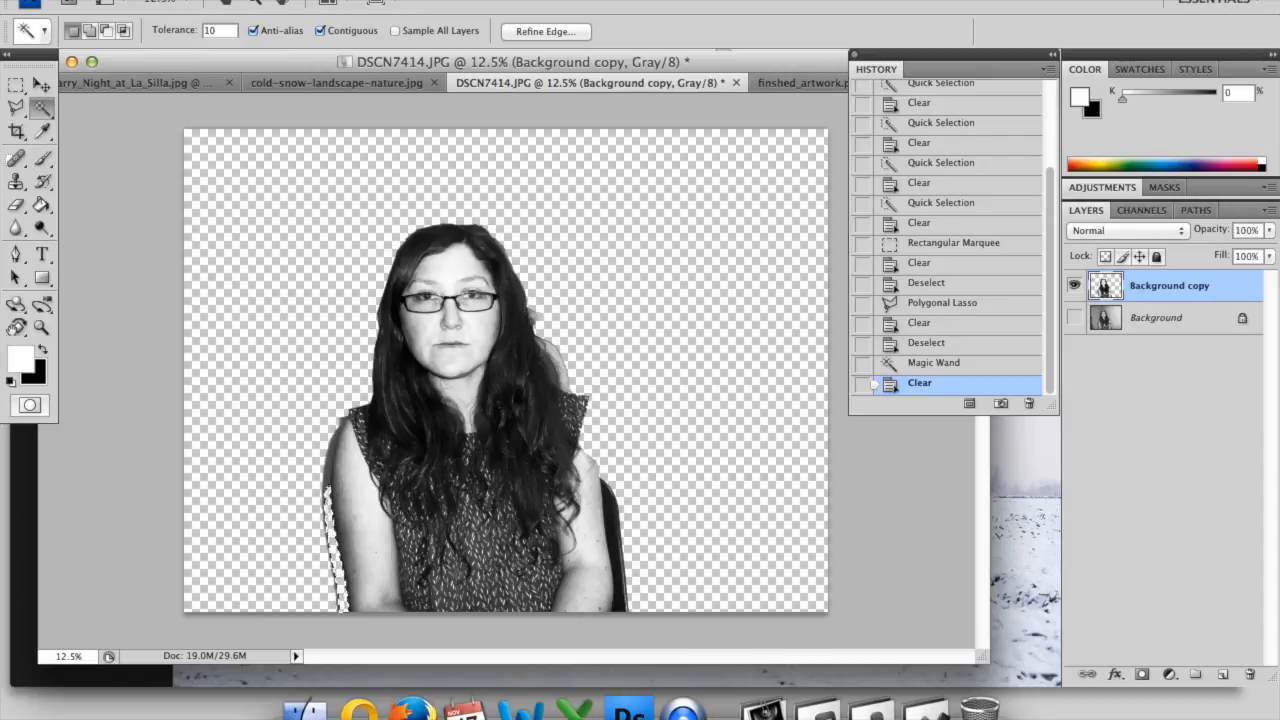
click(331, 476)
key(Delete)
key(ctrl+d)
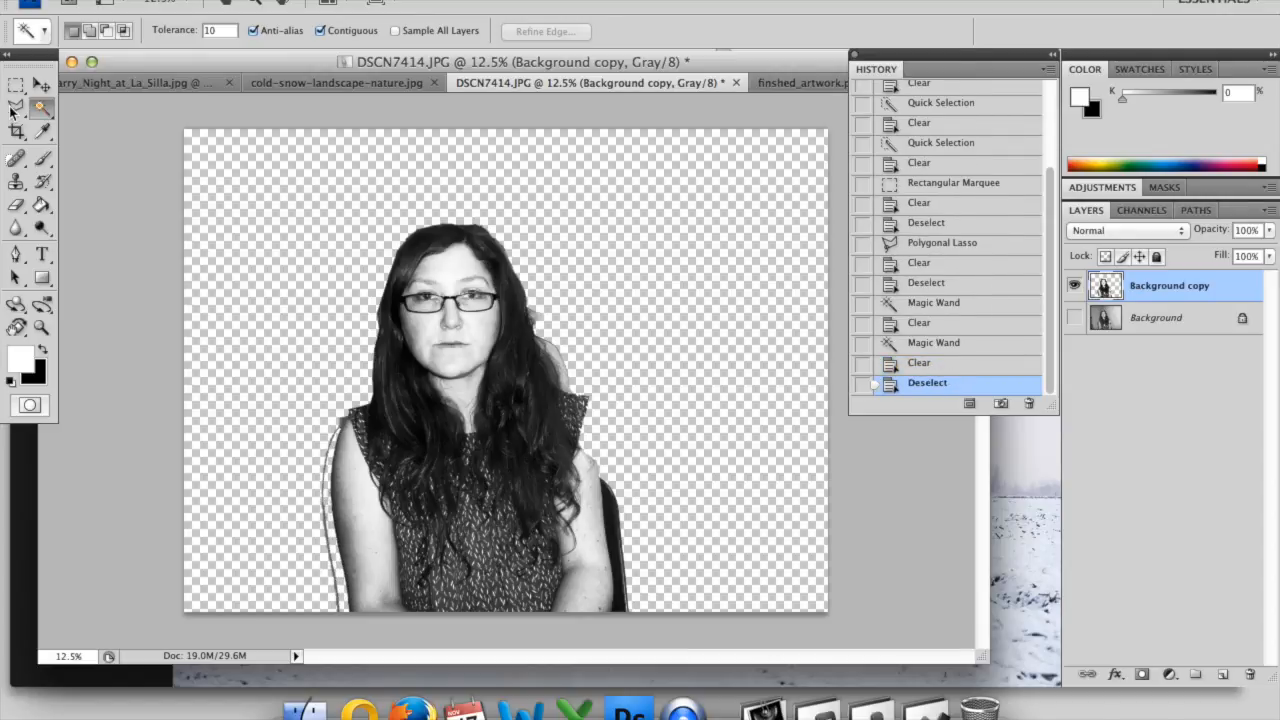
Step: Outline the thin leftover line beside the arm on the portrait's left side with the Polygonal Lasso, delete it and deselect
drag(14, 111, 110, 122)
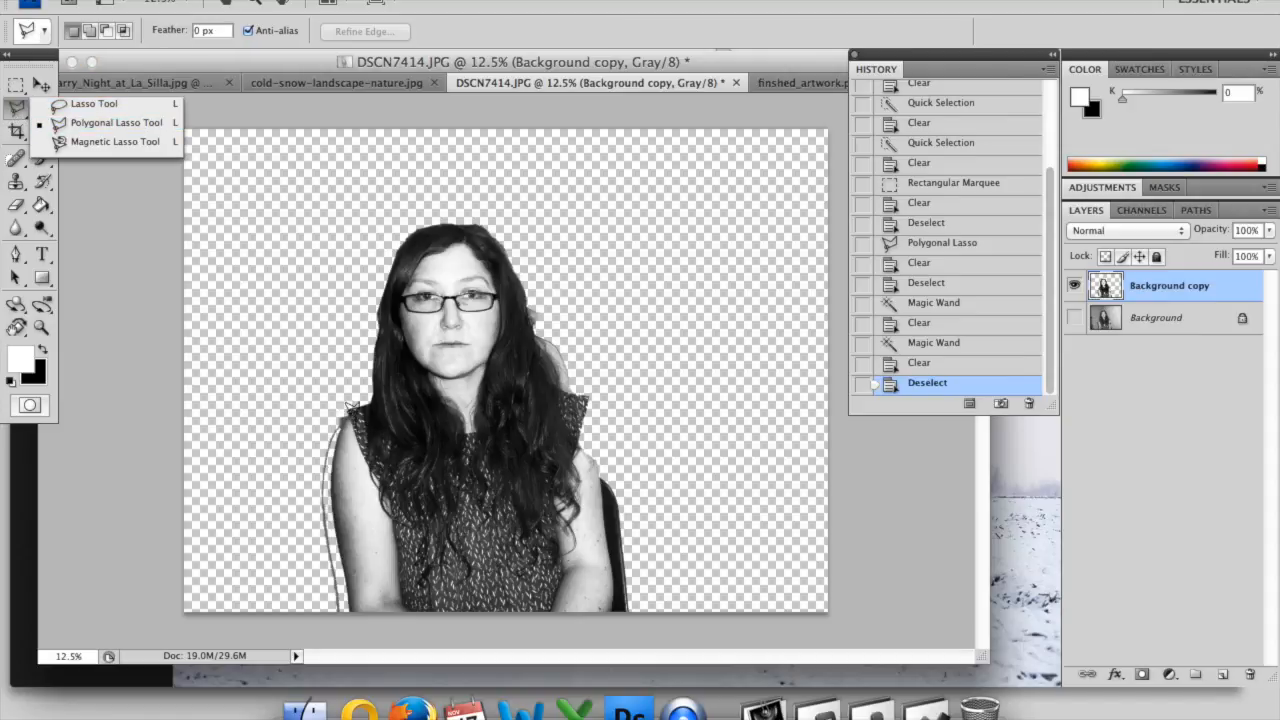
click(349, 410)
click(334, 437)
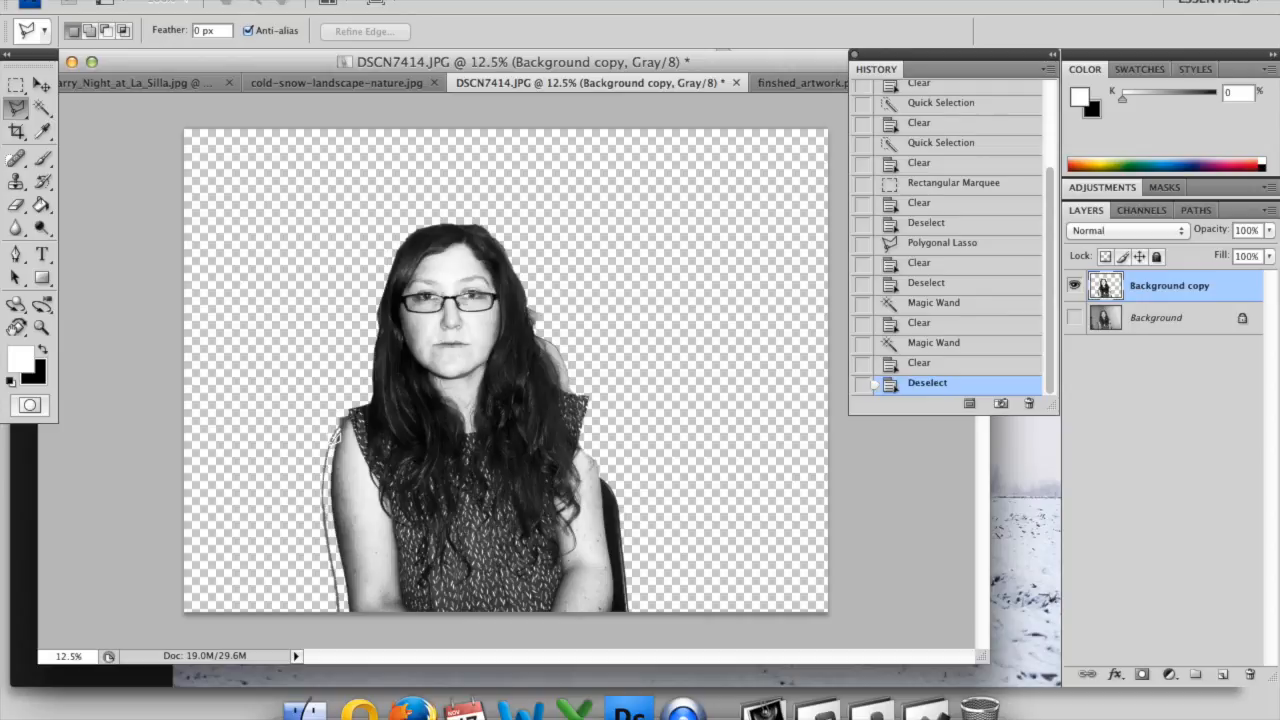
click(326, 487)
click(331, 538)
click(340, 590)
click(312, 622)
click(307, 525)
click(326, 402)
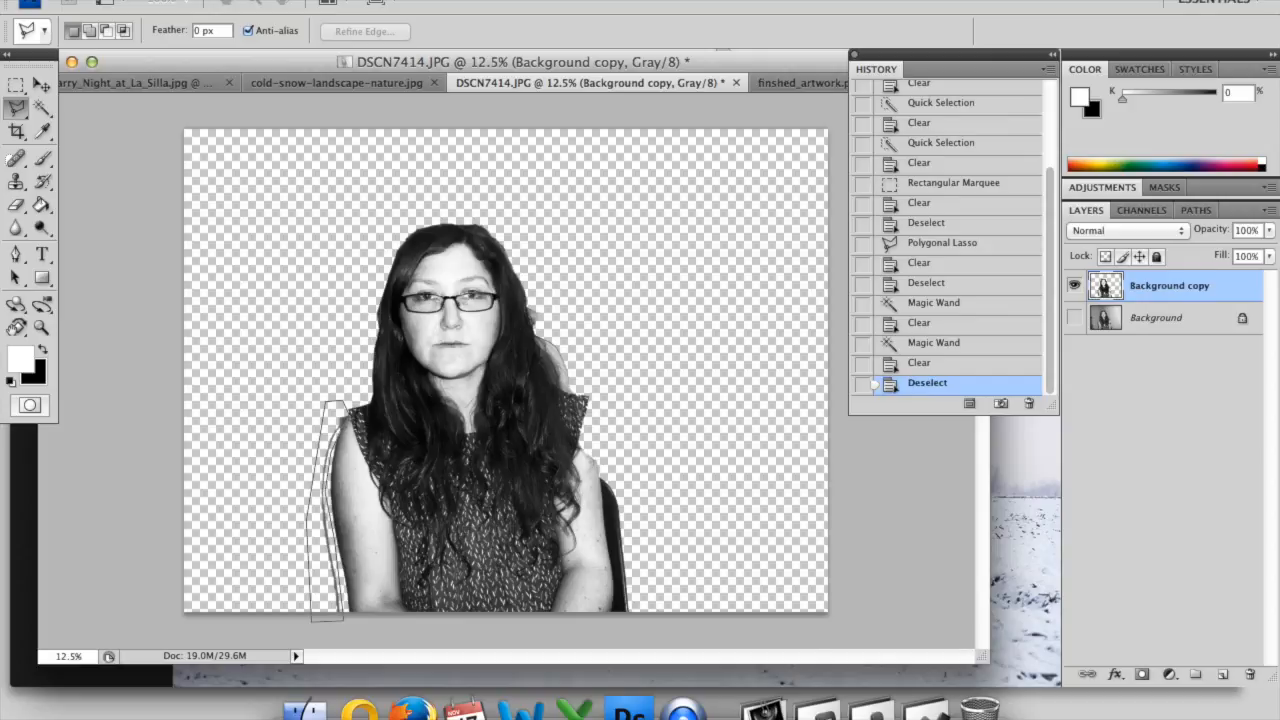
double_click(341, 431)
key(Delete)
key(ctrl+d)
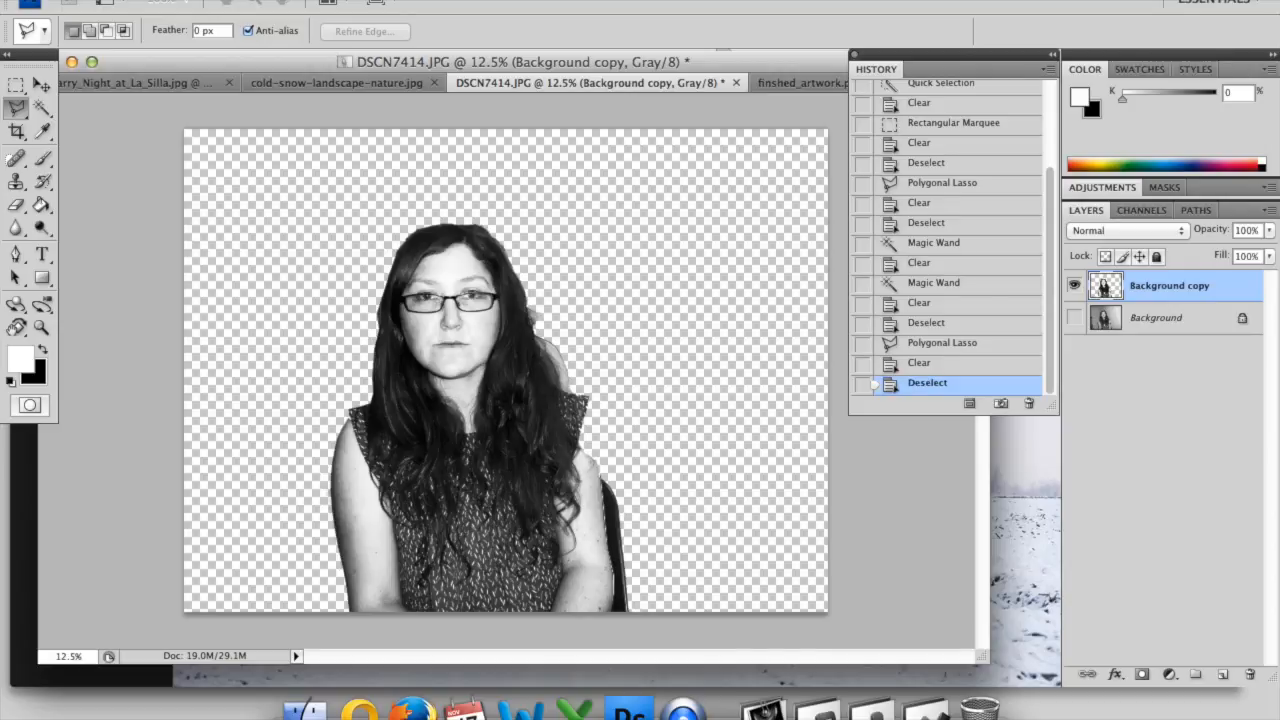
Step: Outline the chair back beside the arm on the portrait's right side with the Polygonal Lasso, delete it and deselect
click(608, 619)
click(646, 619)
click(646, 477)
double_click(602, 478)
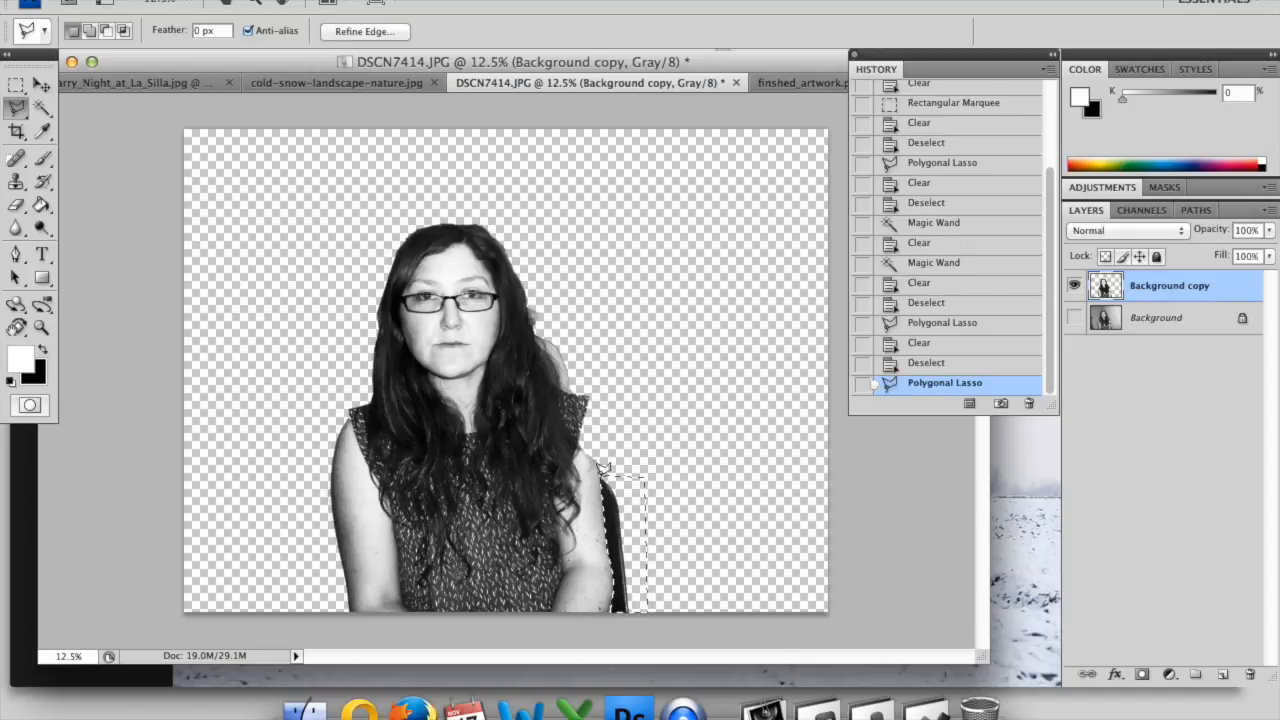
key(Delete)
key(ctrl+d)
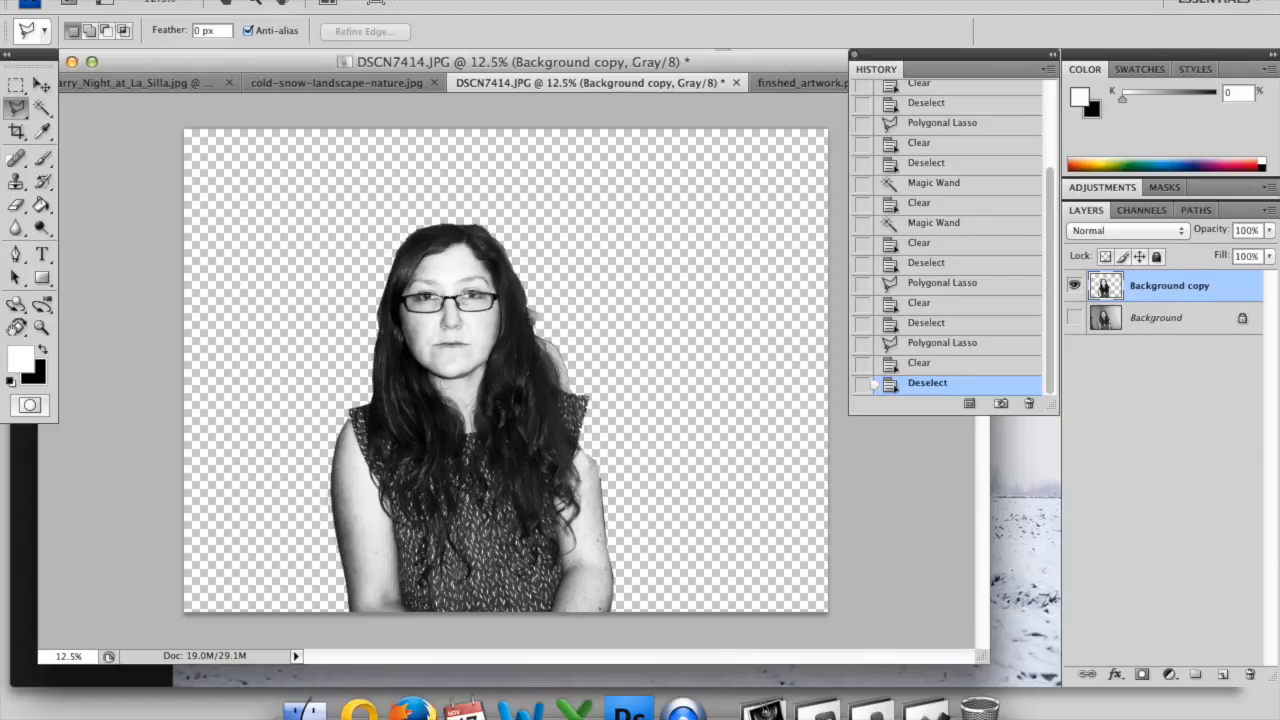
Step: Delete the gray background remnants beside the hair on the portrait's right side in successive Magic Wand selections, and deselect
click(41, 107)
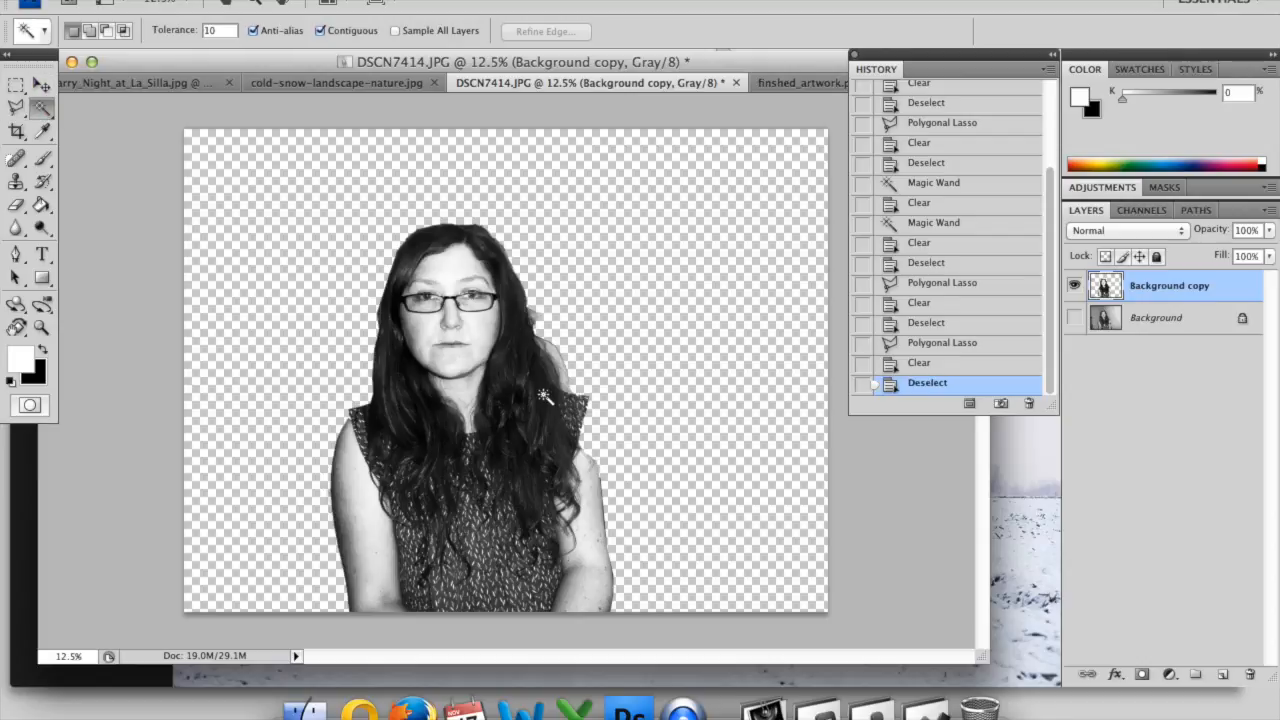
click(560, 362)
key(Delete)
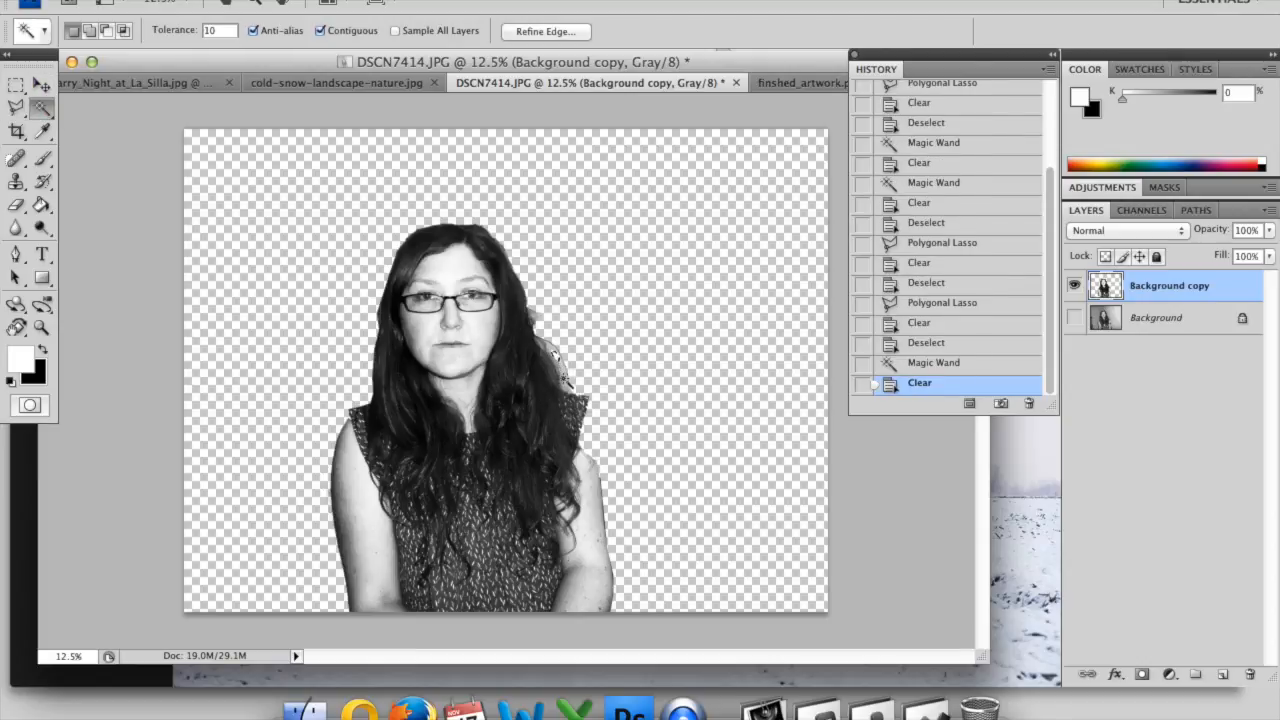
key(Delete)
click(553, 356)
key(Delete)
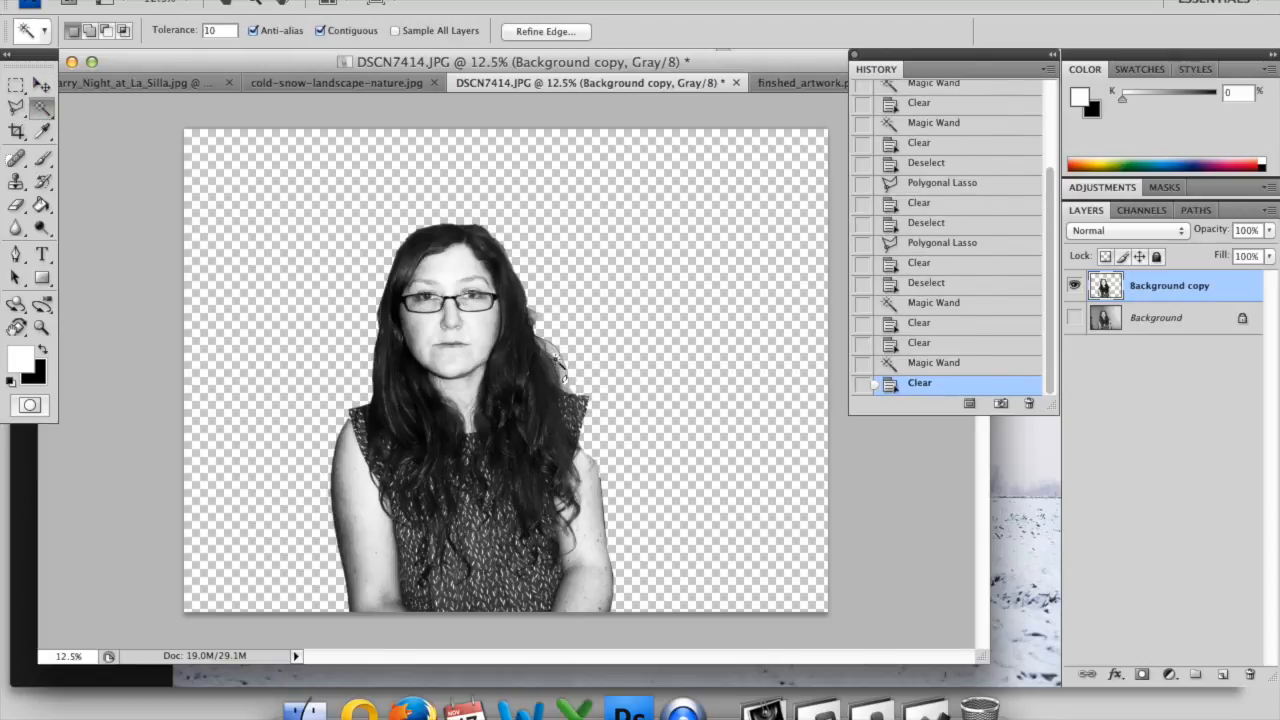
click(550, 352)
key(Delete)
click(567, 386)
key(Delete)
click(566, 382)
key(Delete)
click(548, 345)
key(Delete)
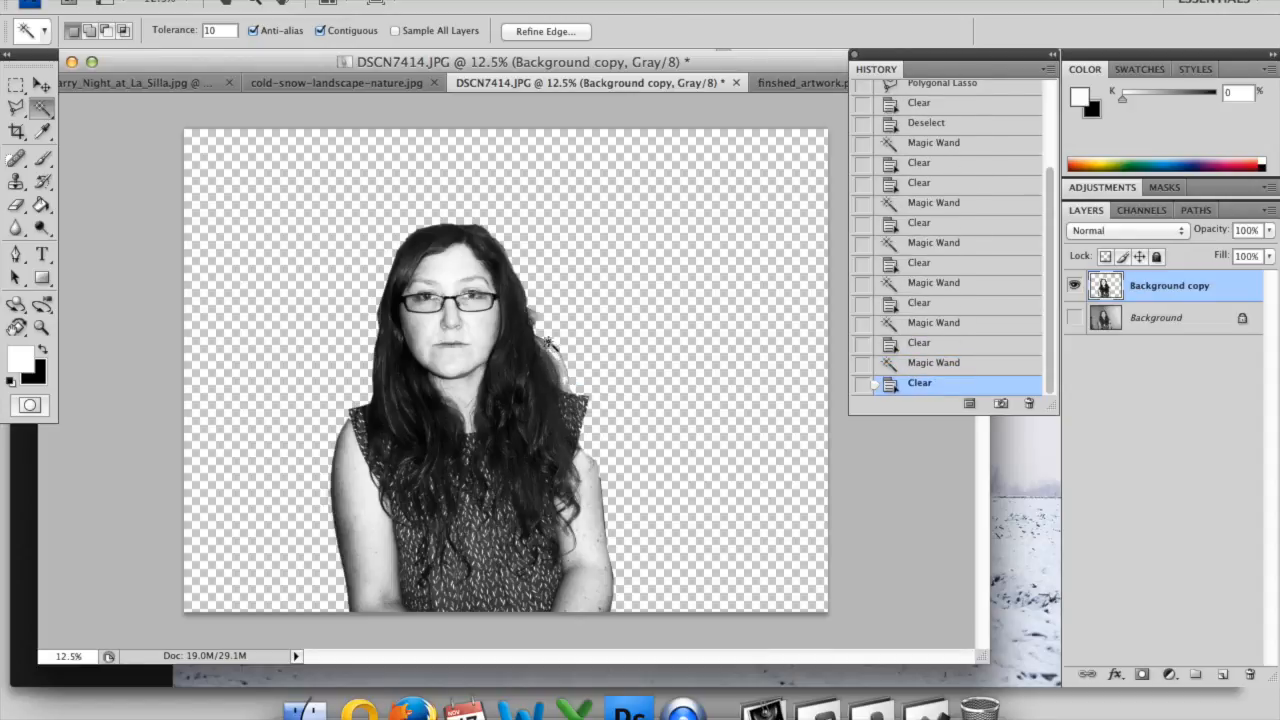
click(537, 316)
key(Delete)
key(super+d)
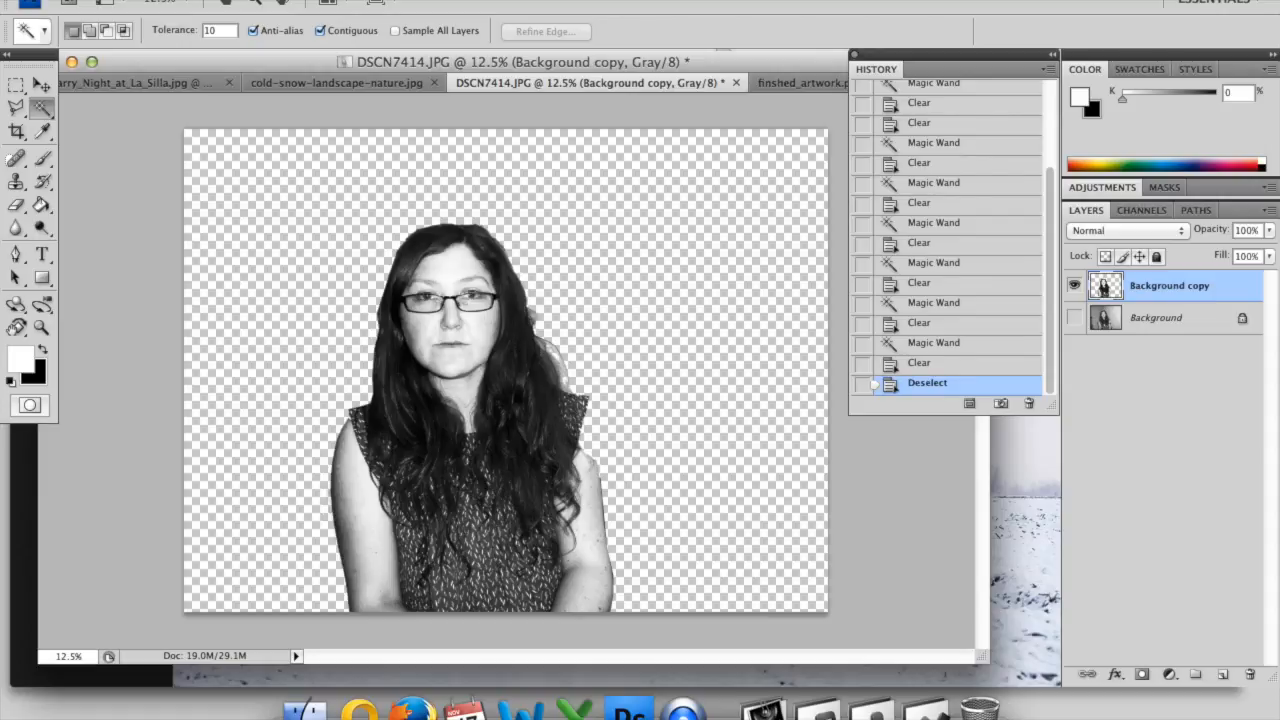
Step: Copy the entire cold-snow-landscape-nature.jpg image and paste it into the DSCN7414.JPG portrait document
click(203, 82)
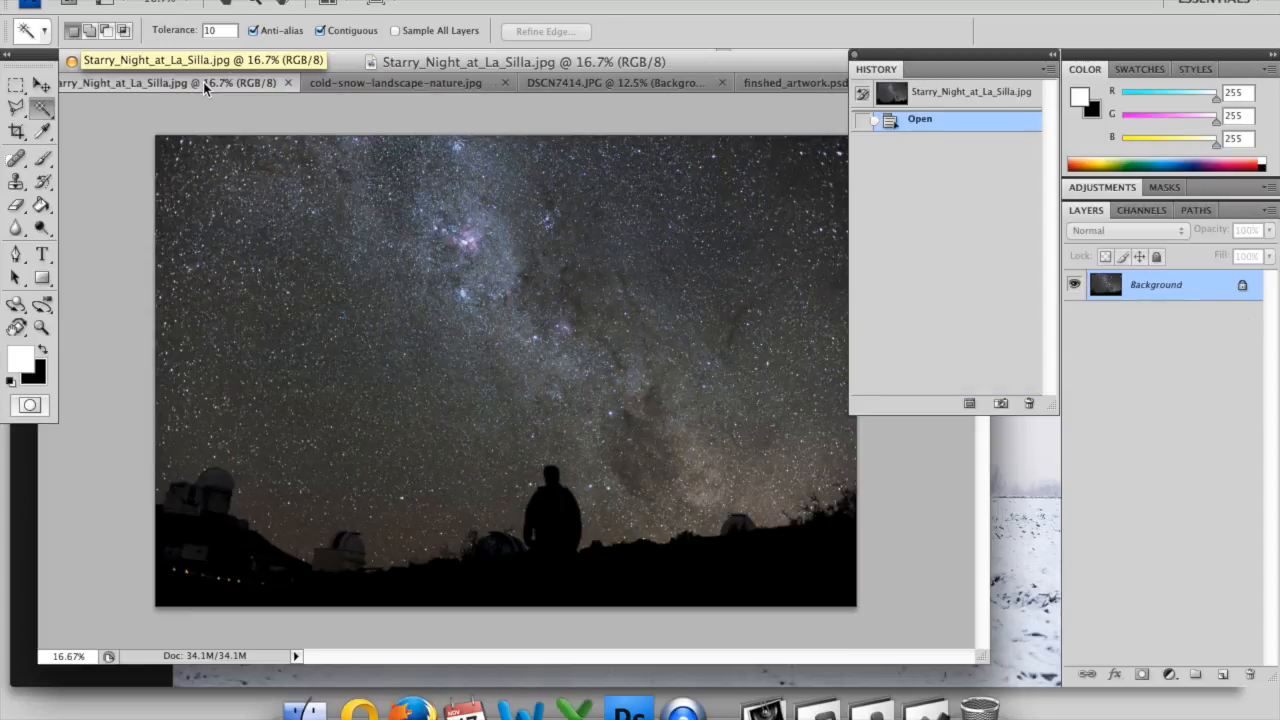
click(350, 84)
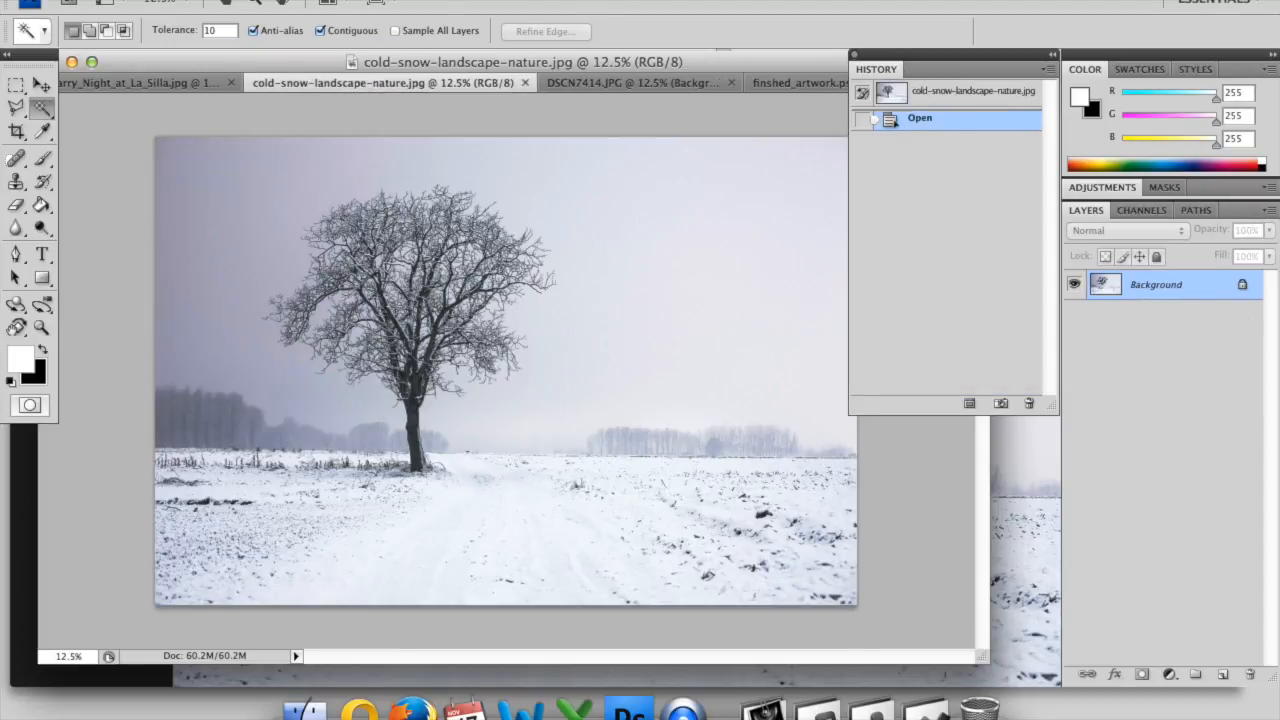
key(super+a)
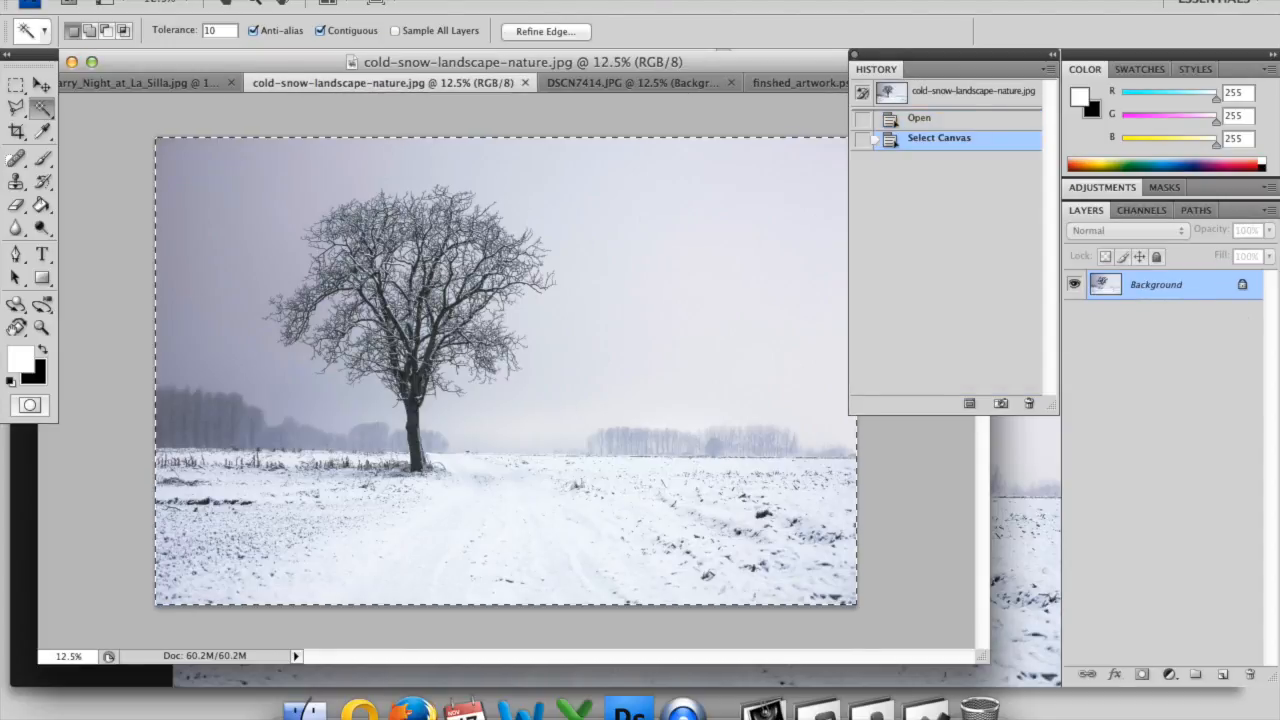
click(608, 82)
key(super+v)
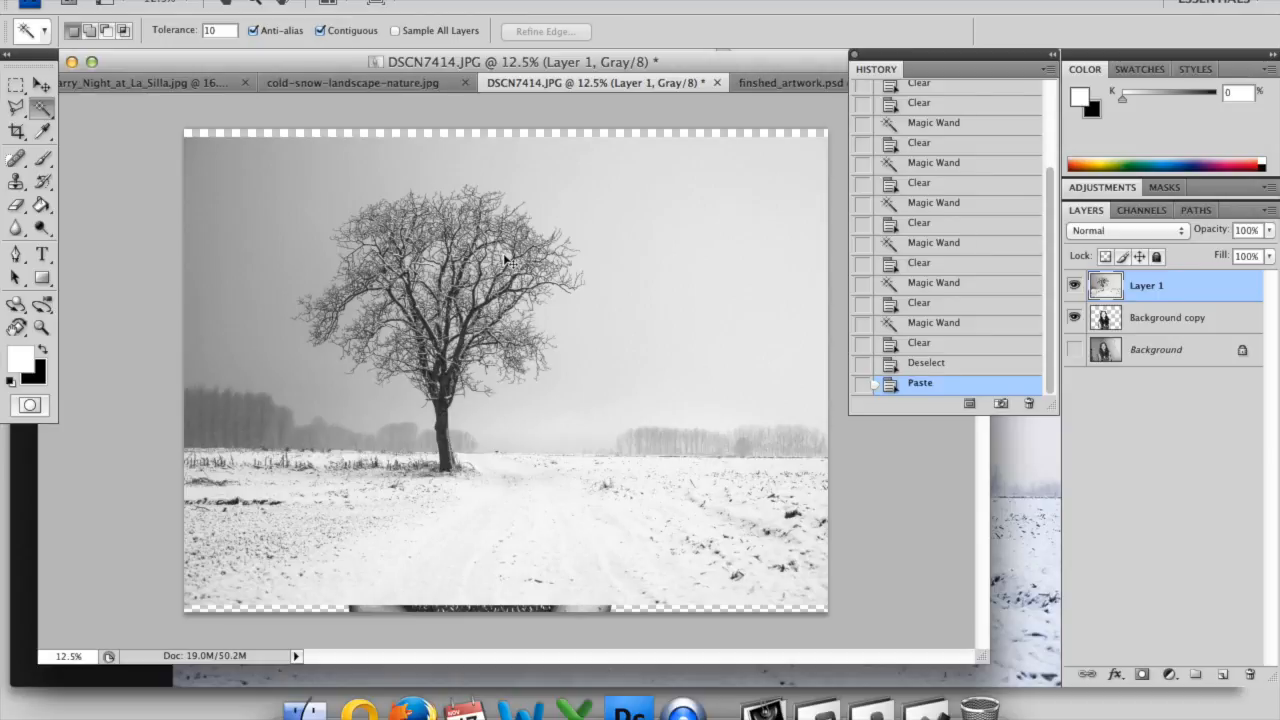
Step: Scale the pasted tree layer proportionally to 150% with the tree centered on the canvas, and place it beneath the portrait cutout layer
key(super+t)
click(357, 33)
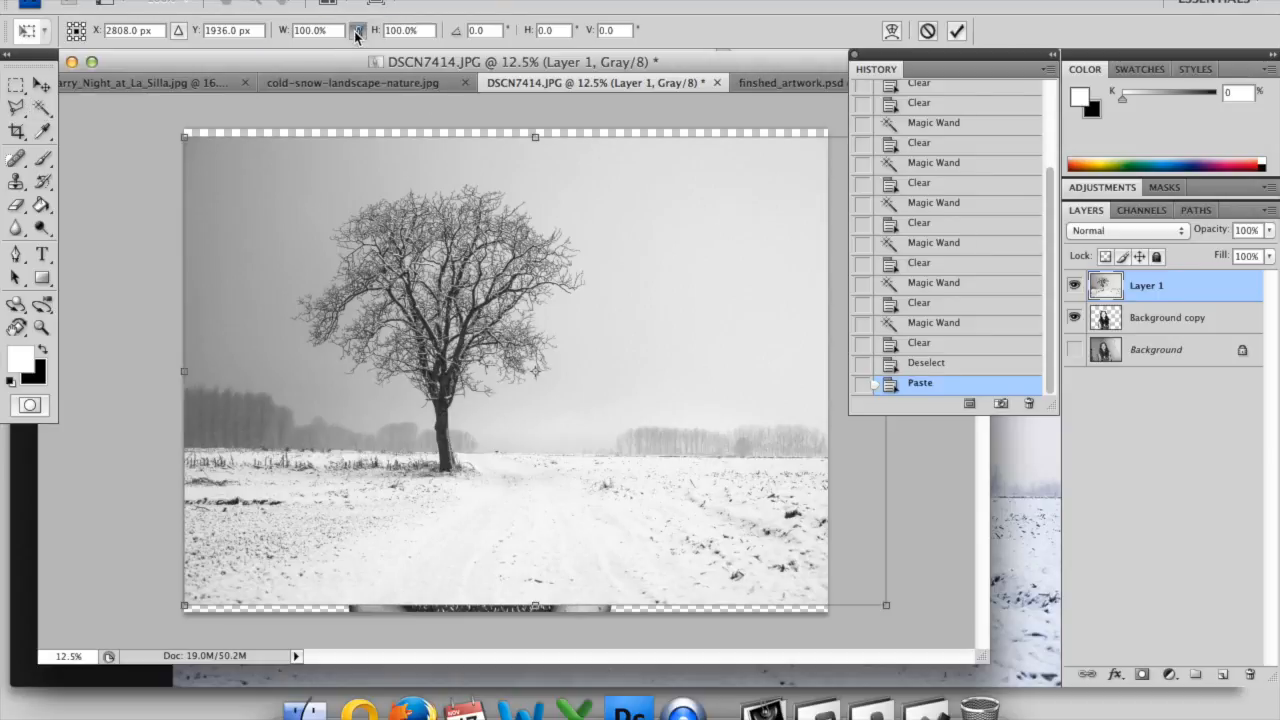
click(404, 30)
text(150)
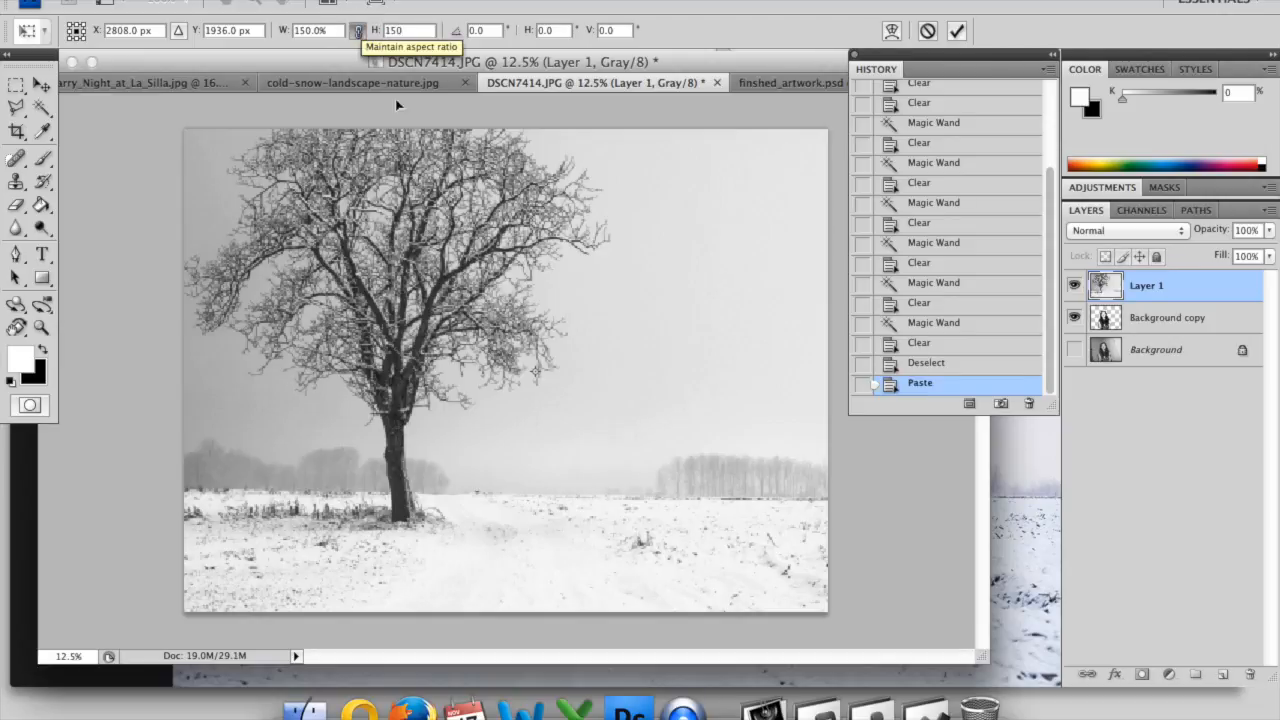
drag(418, 228, 502, 328)
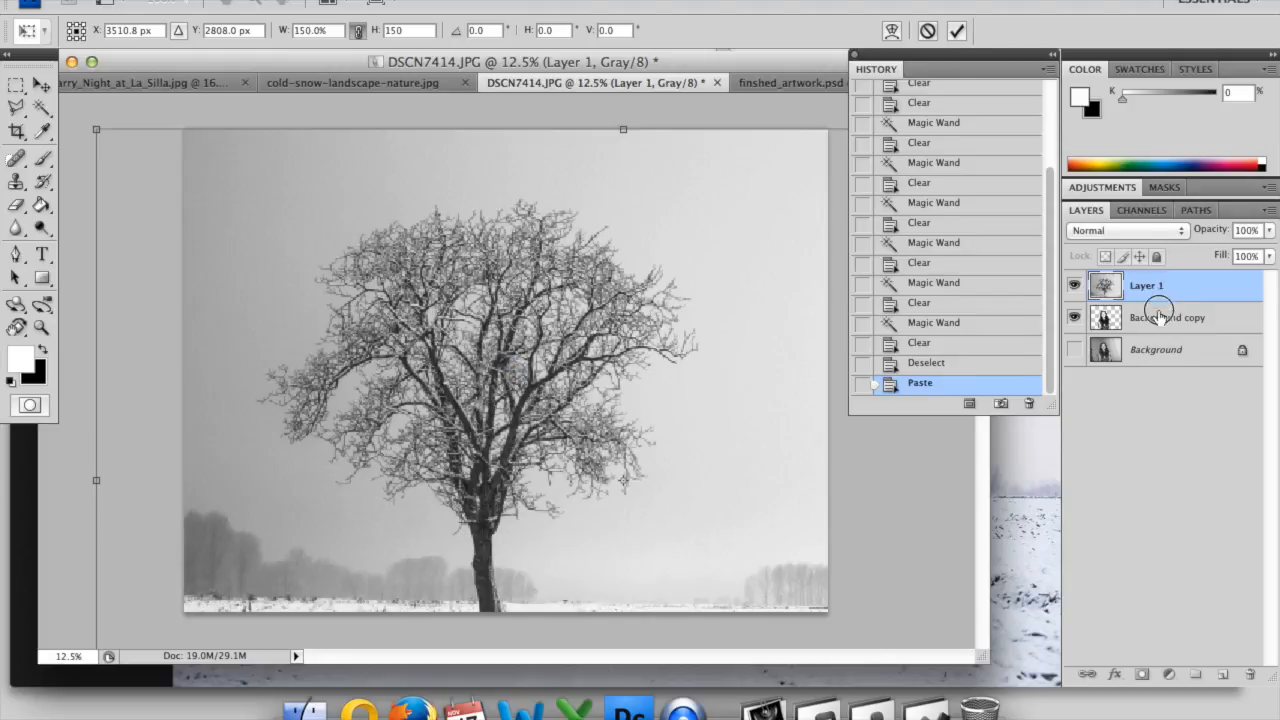
key(Return)
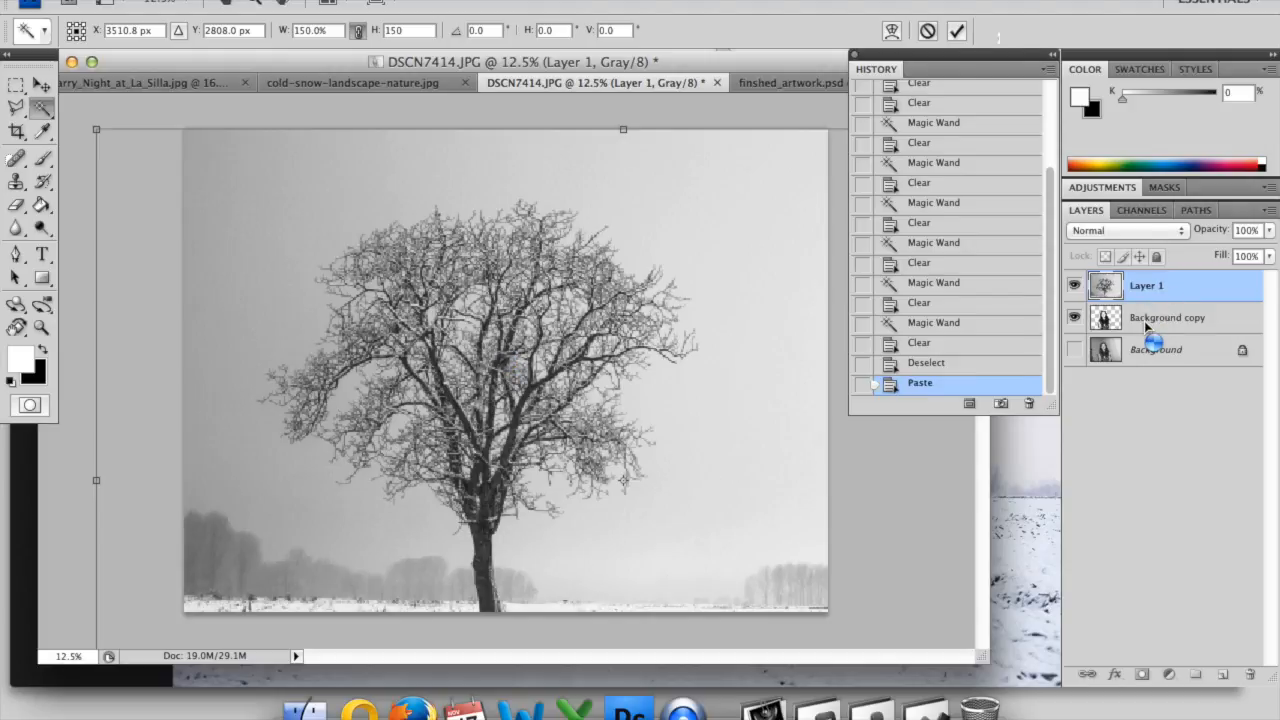
drag(1144, 289, 1143, 330)
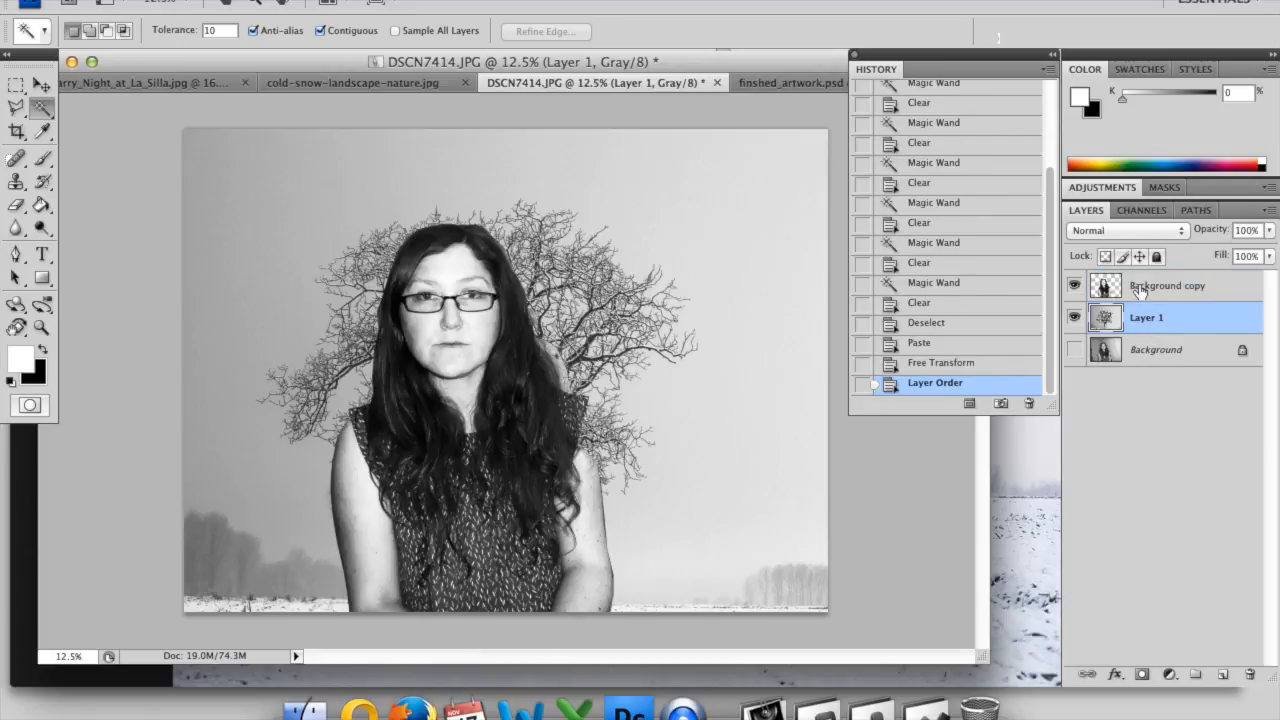
Step: Add a new layer between the portrait cutout and the tree and fill it with white using the Paint Bucket
click(1223, 677)
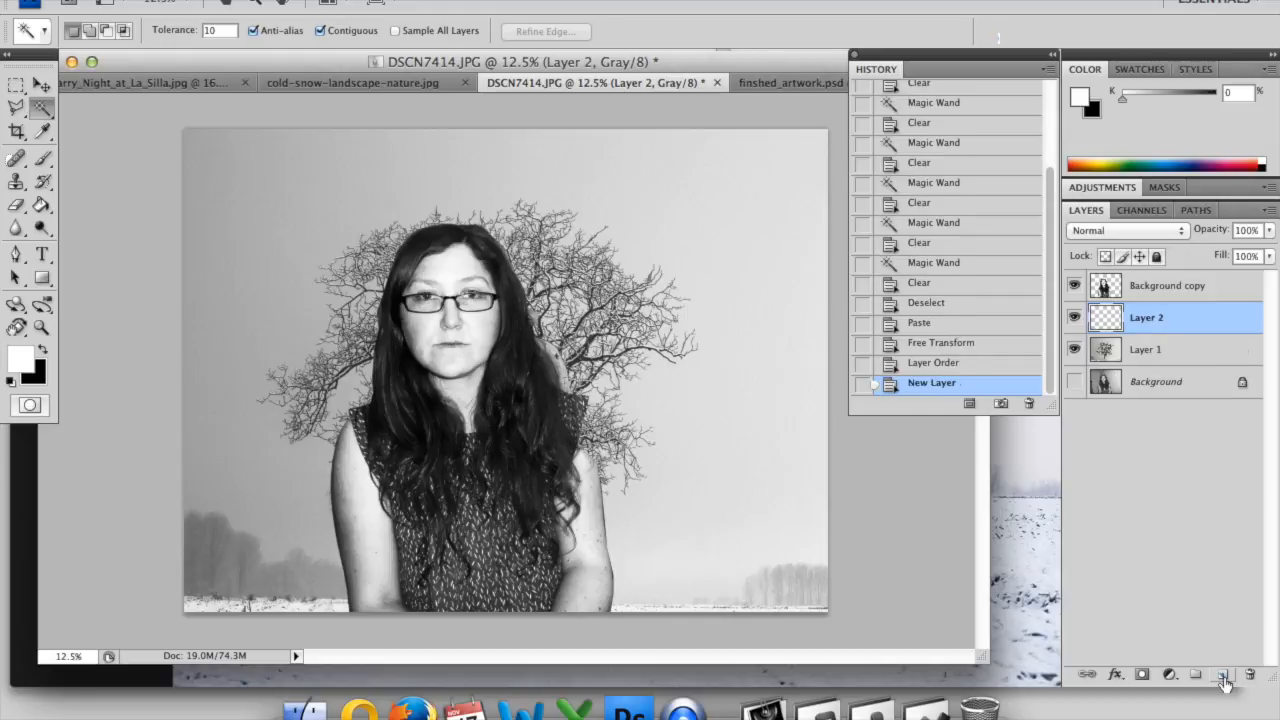
click(40, 204)
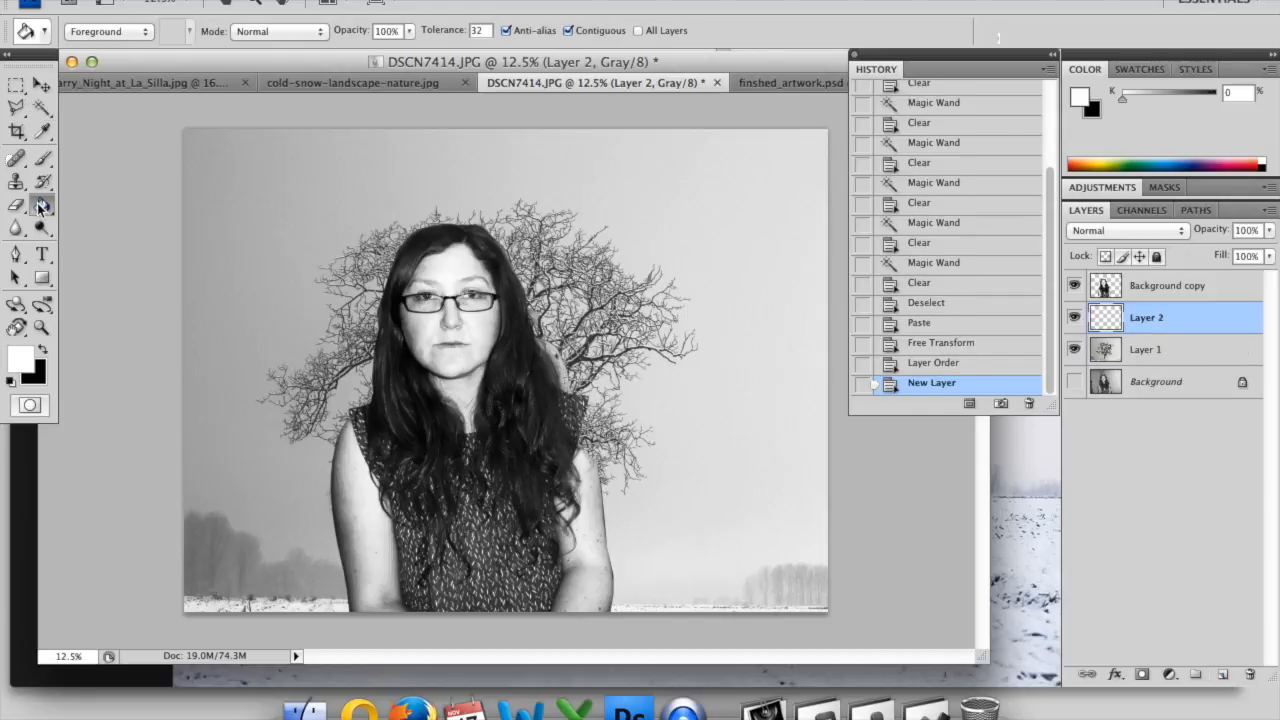
click(10, 381)
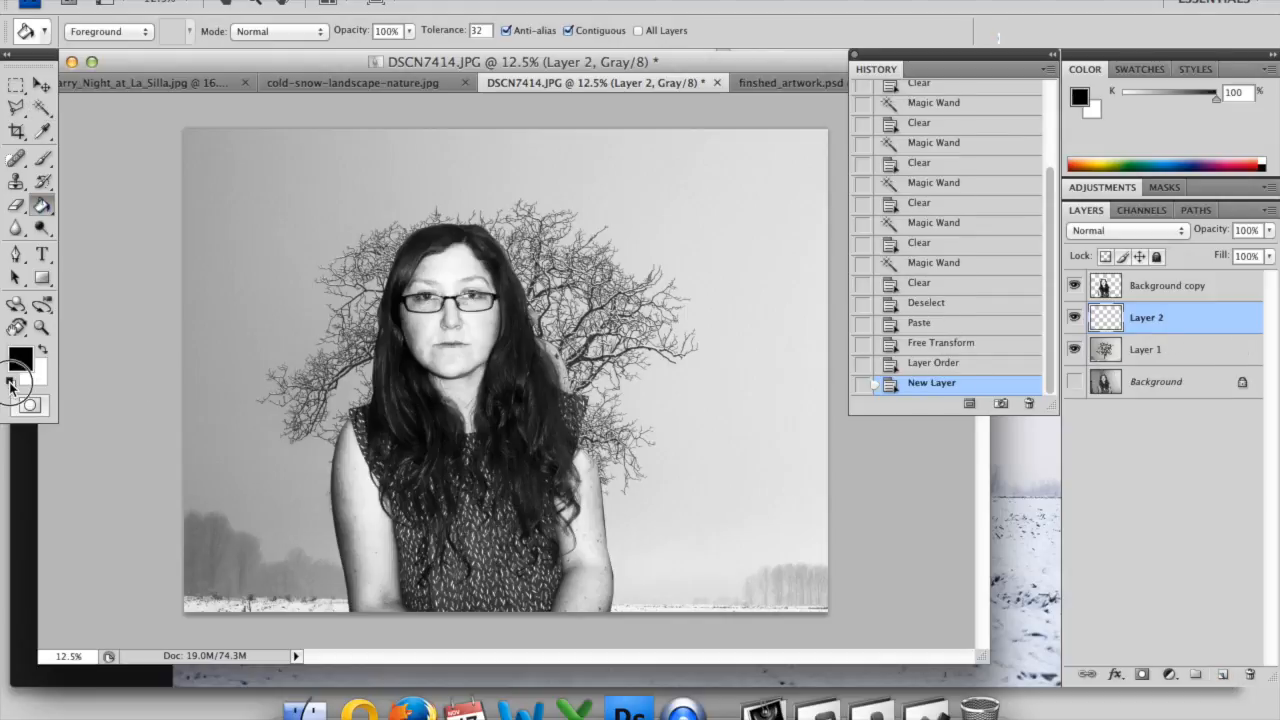
click(42, 350)
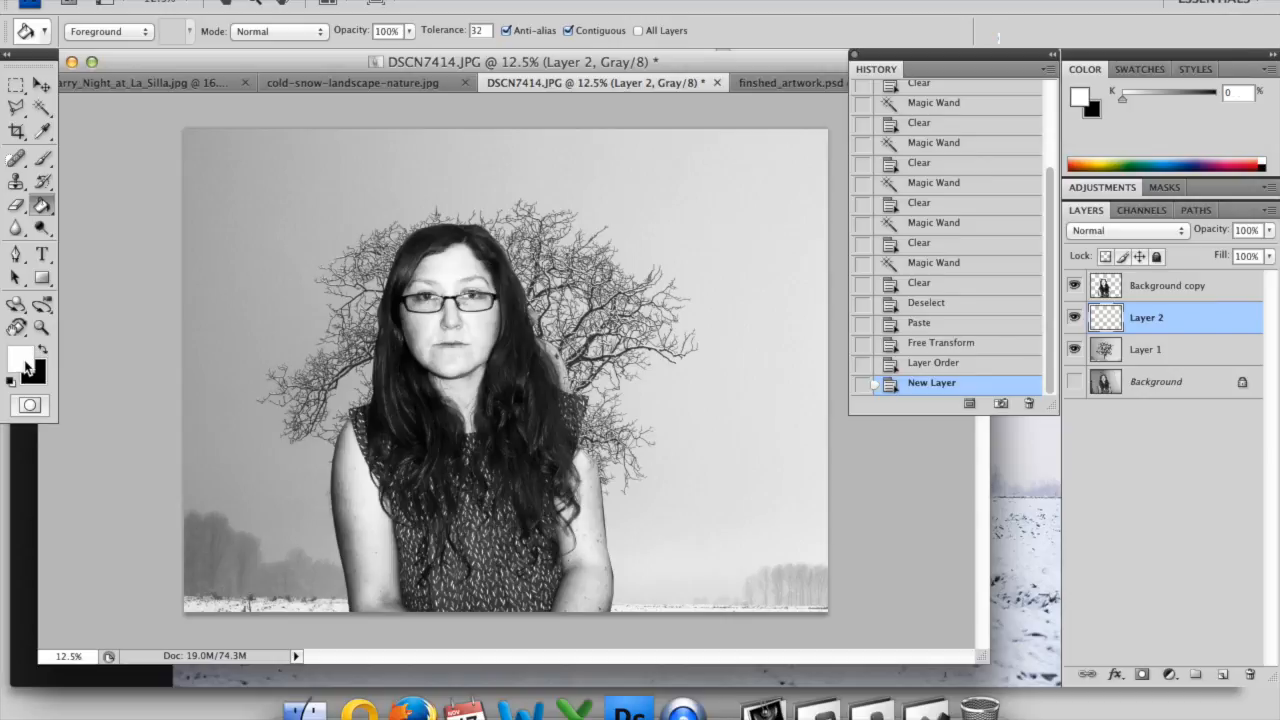
click(317, 237)
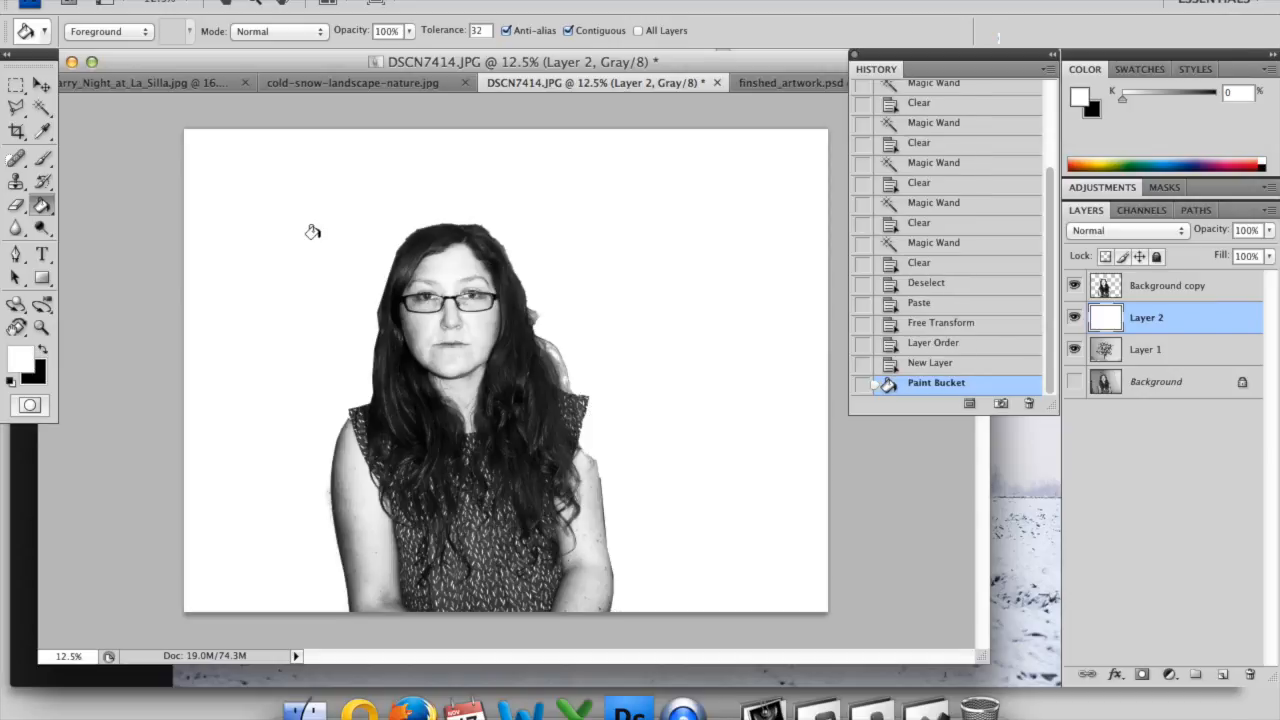
click(556, 358)
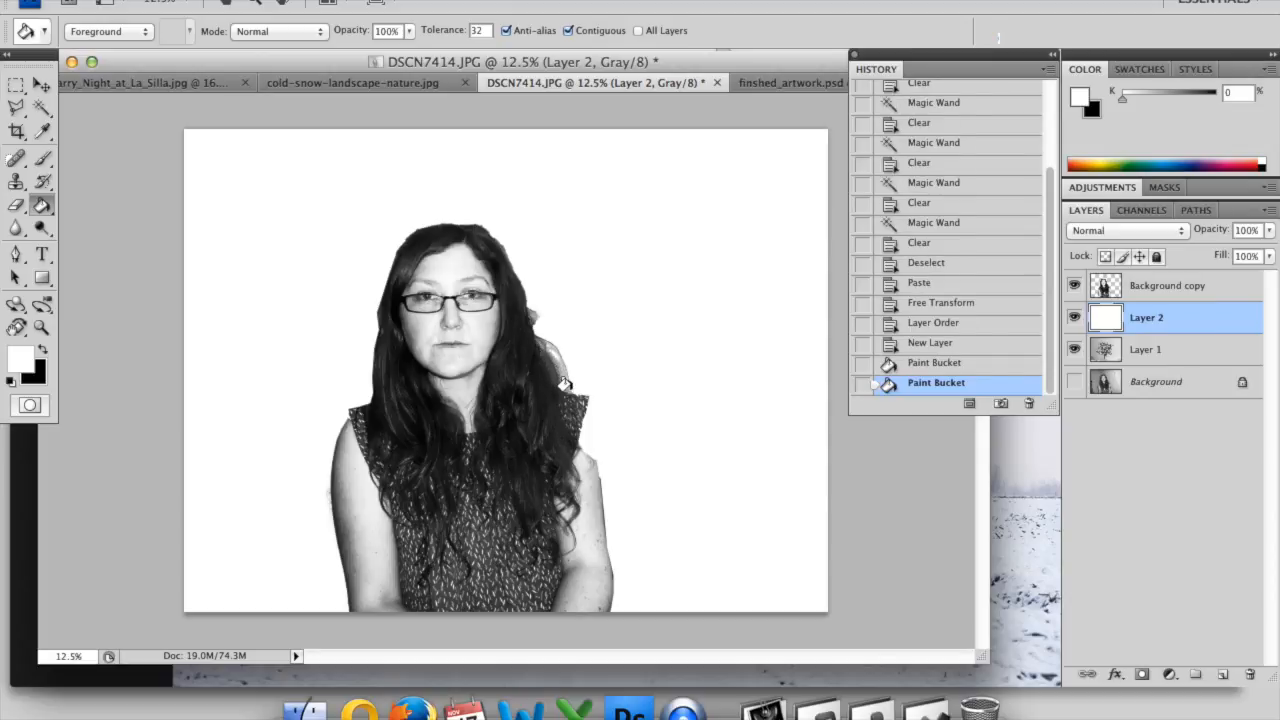
Step: Merge the portrait cutout layer down into the white layer
click(1141, 288)
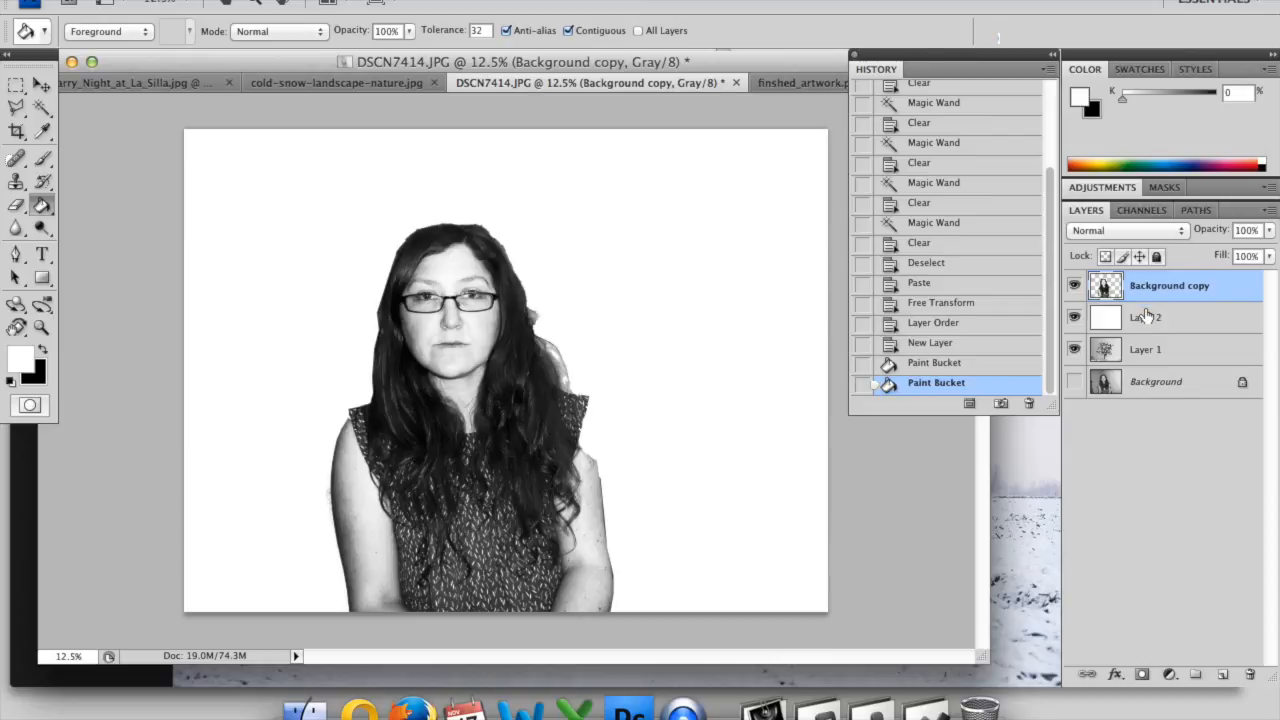
click(1268, 210)
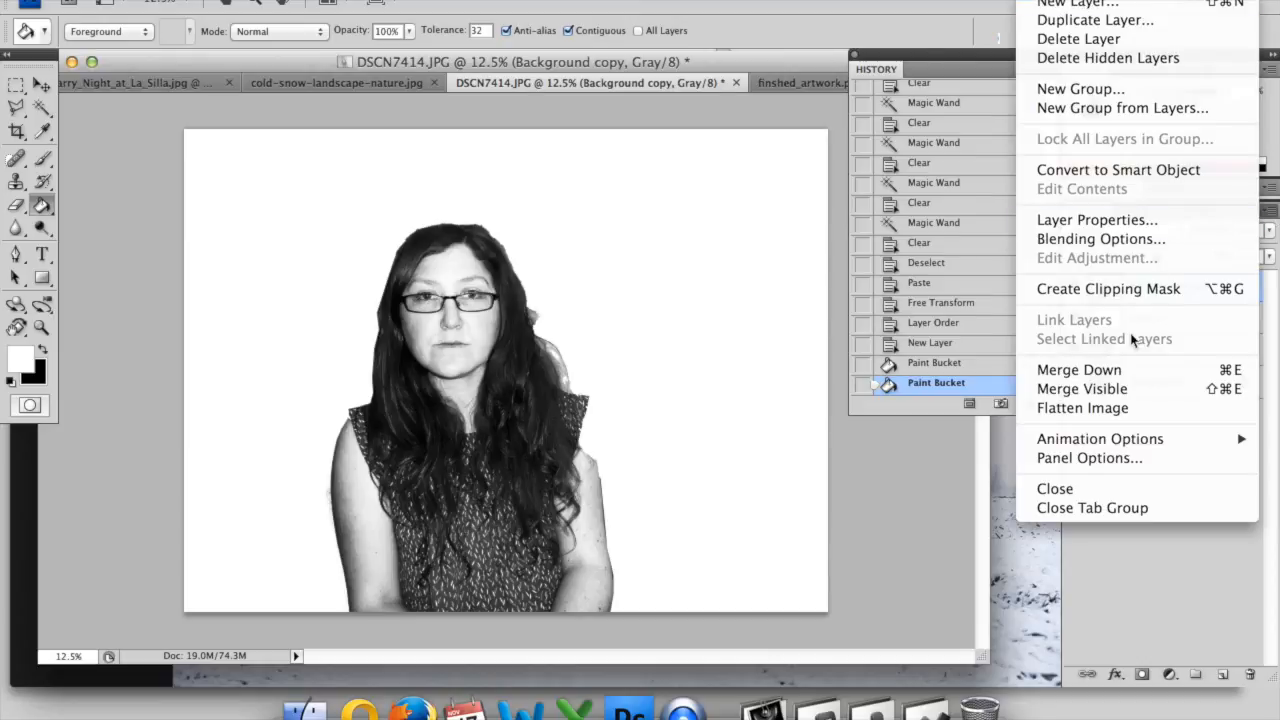
click(1095, 369)
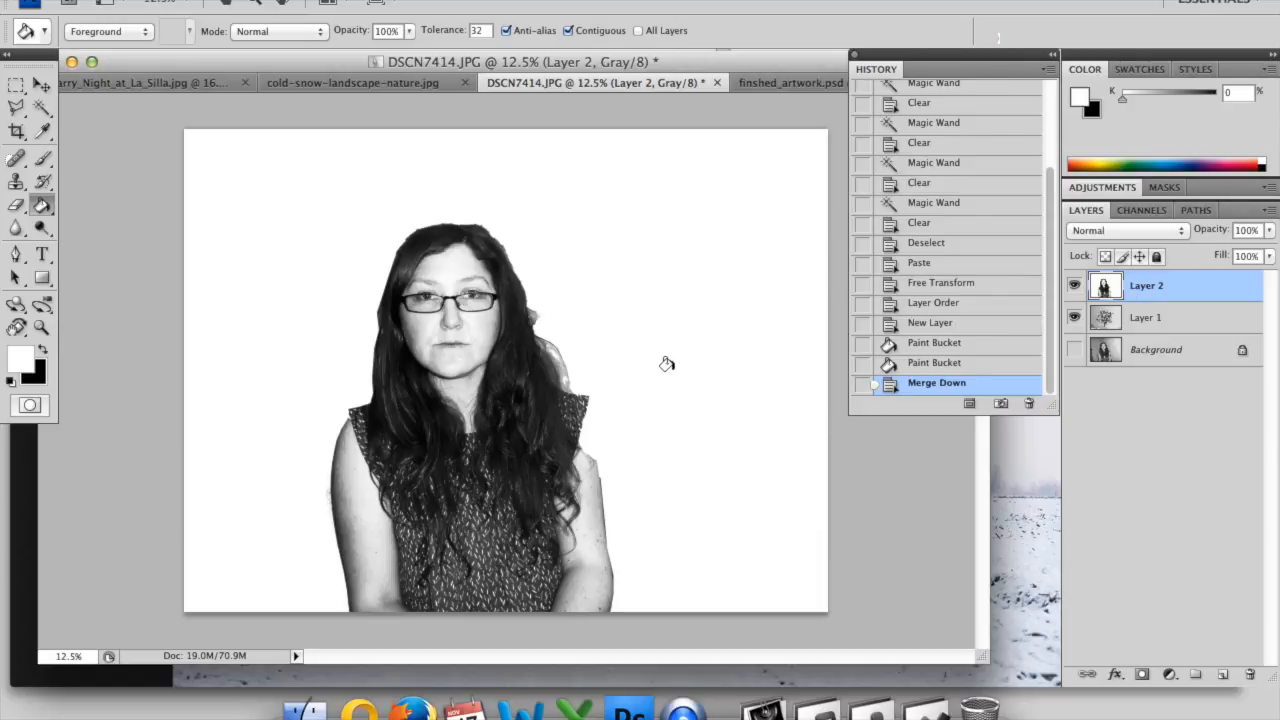
Step: Save the document in Photoshop format as double_exposure.psd in the images folder
click(160, 1)
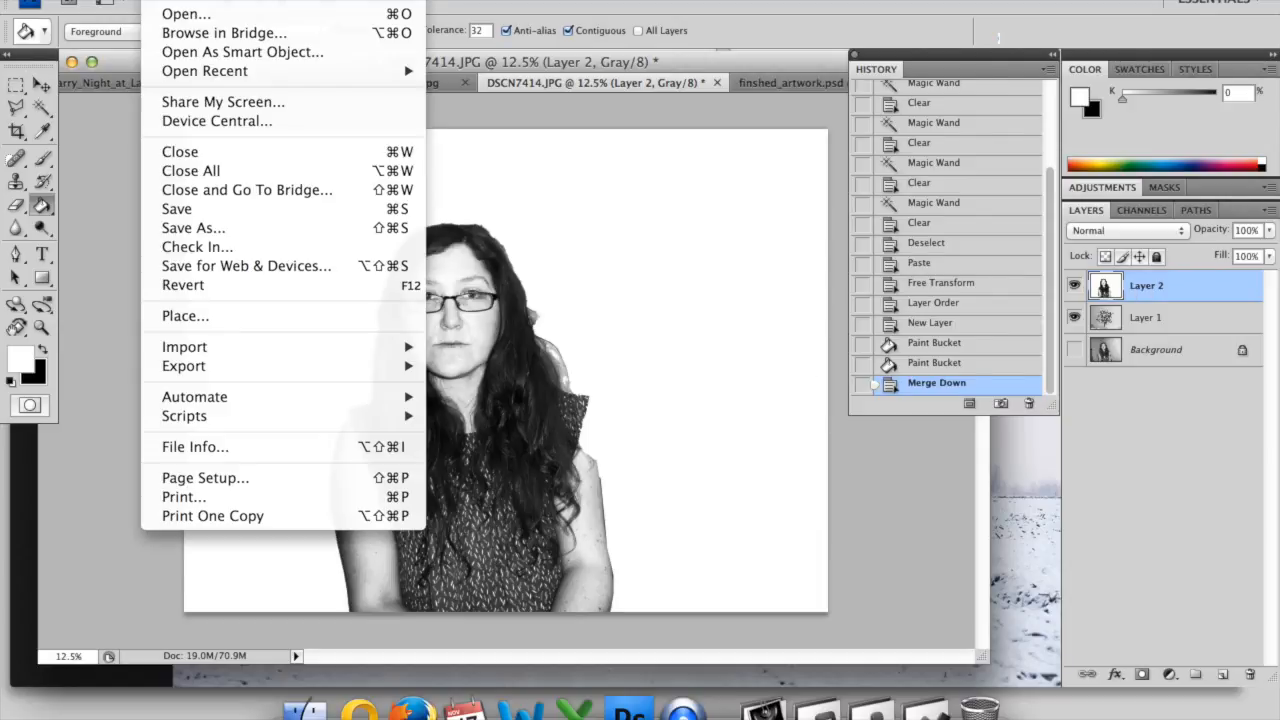
click(187, 229)
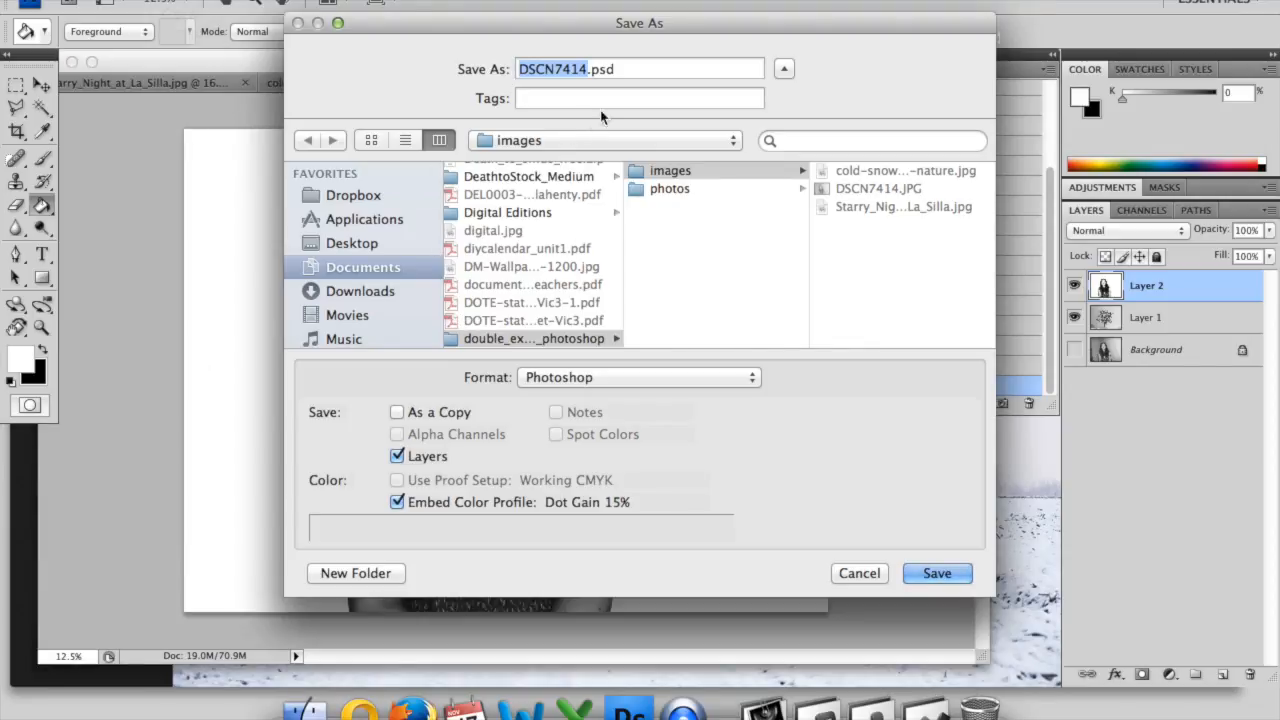
text(double_e)
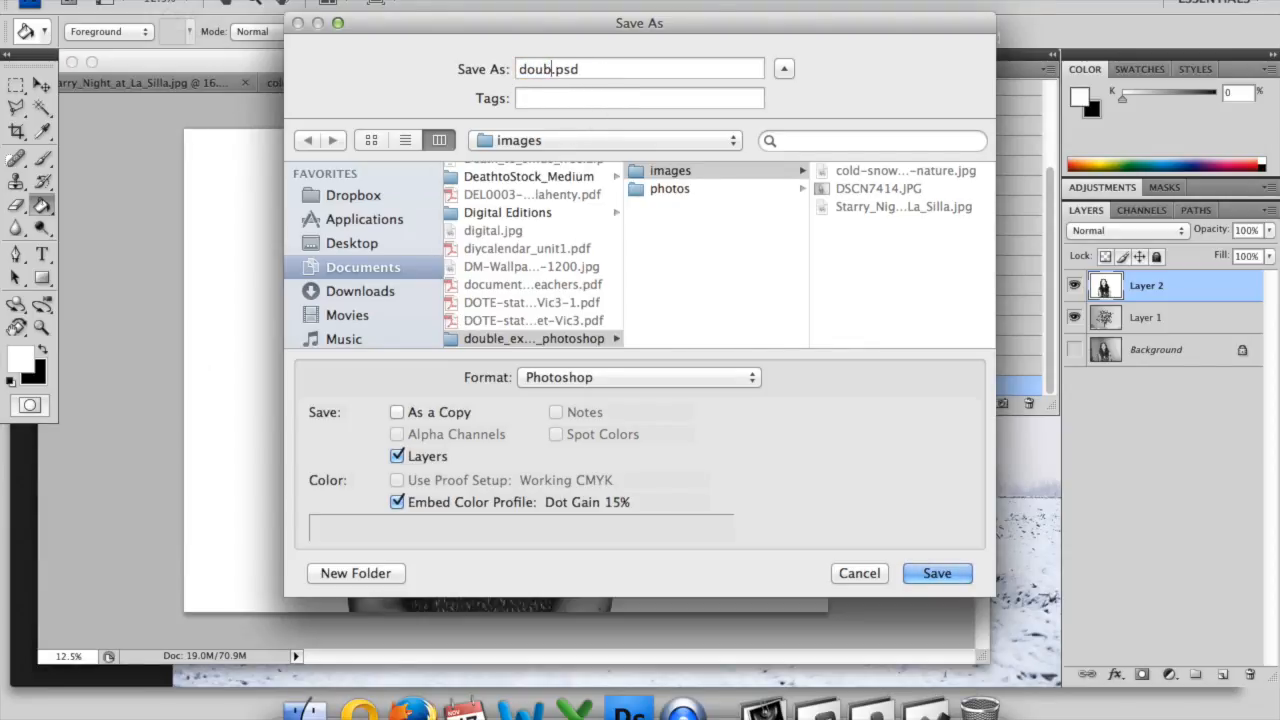
text(xposure)
click(939, 572)
click(835, 232)
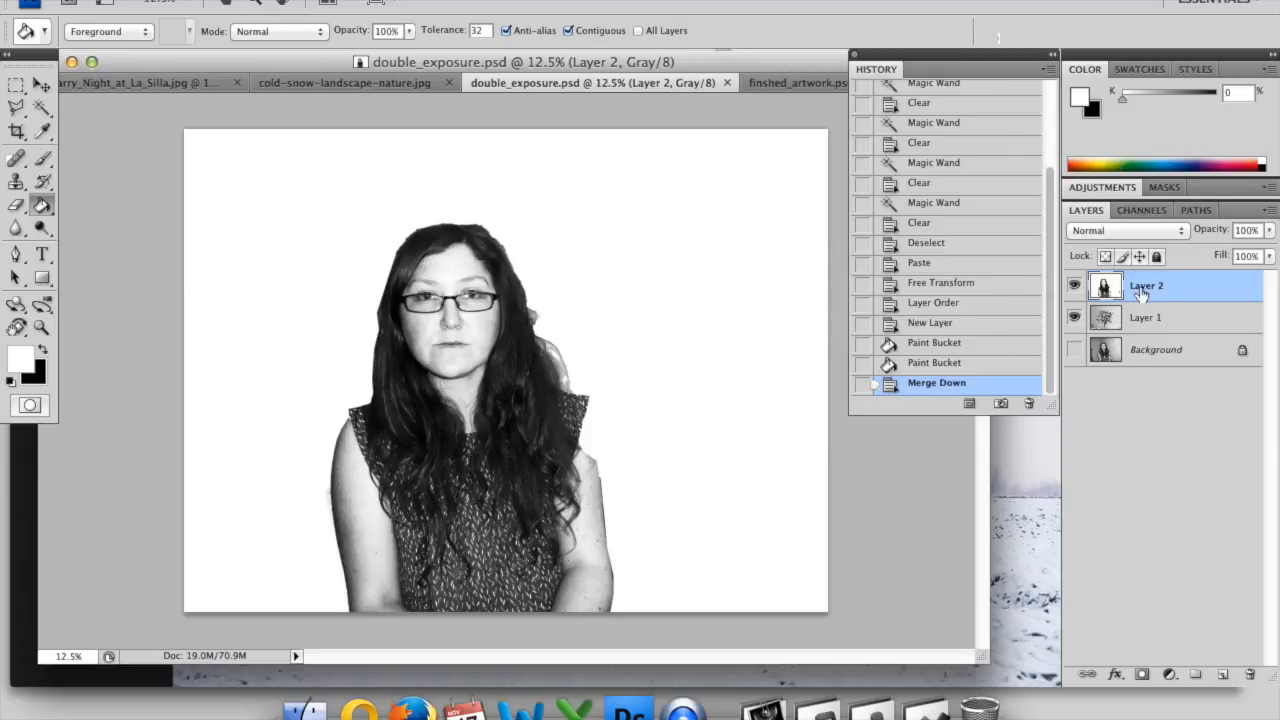
Step: Set the merged portrait layer's blending mode to Screen
click(1119, 231)
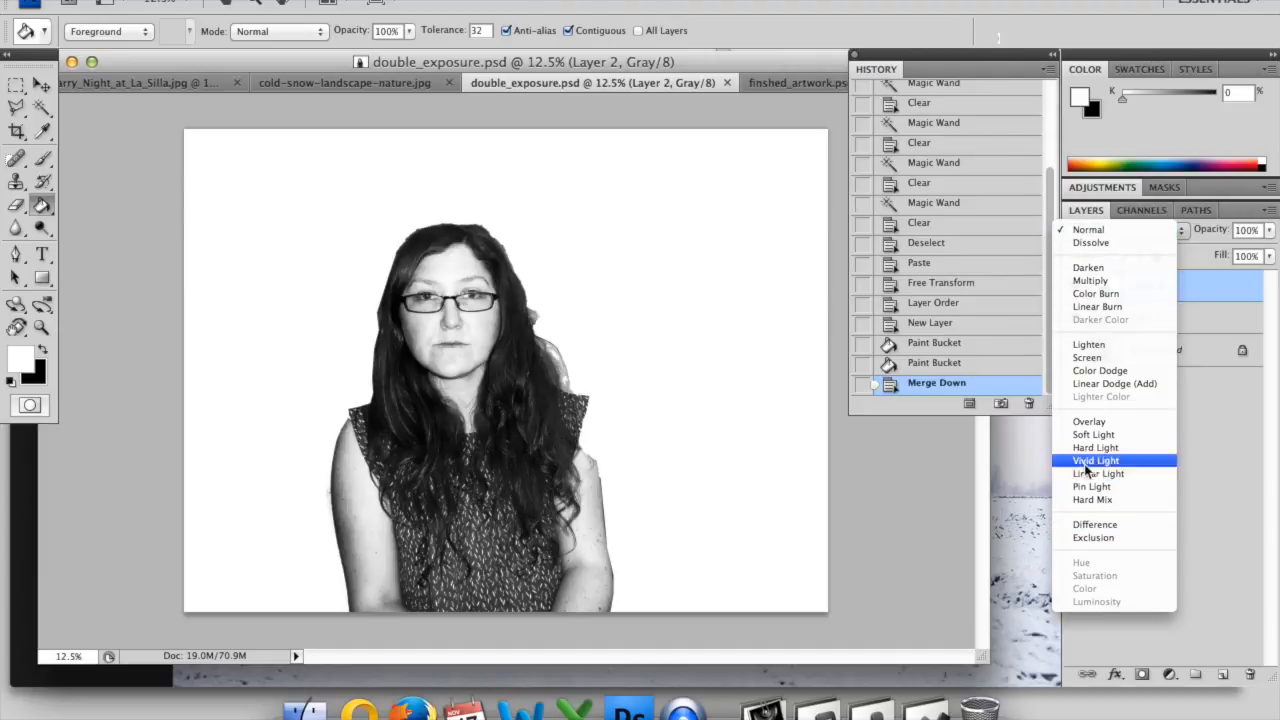
click(1087, 358)
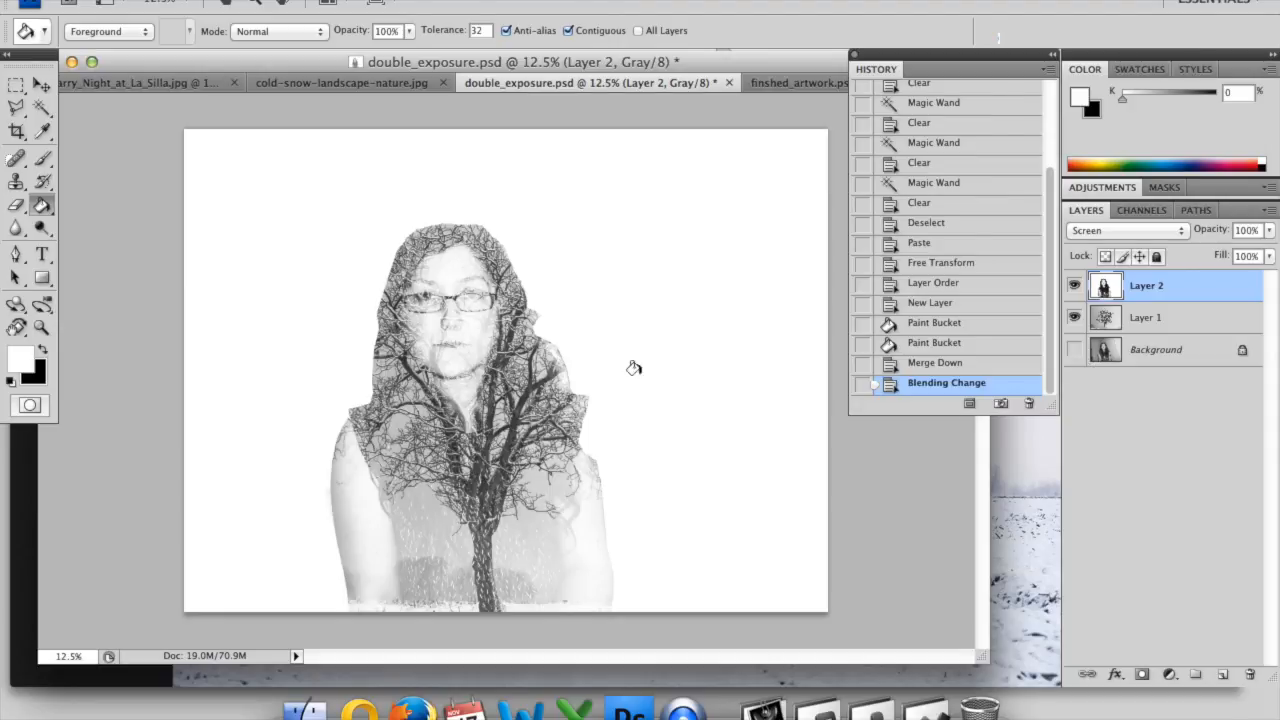
Step: Move the tree on Layer 1 down and to the left beneath the portrait
click(1170, 324)
click(41, 87)
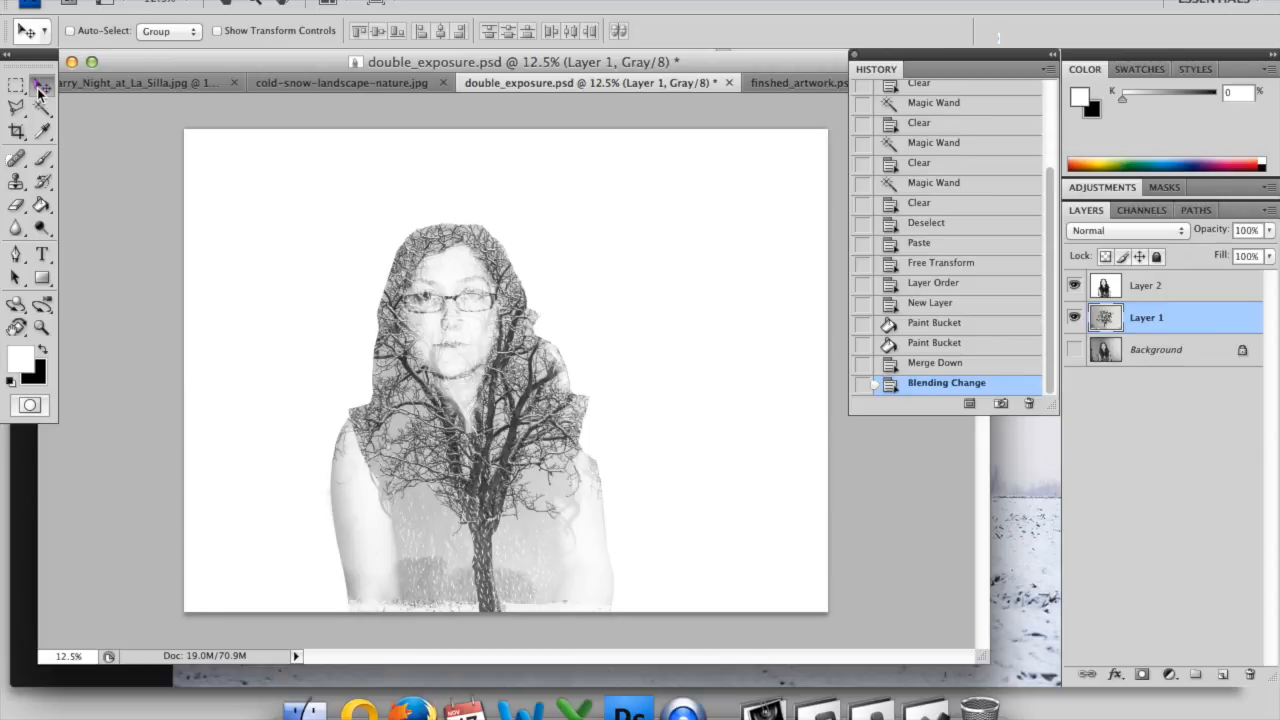
drag(424, 382, 386, 452)
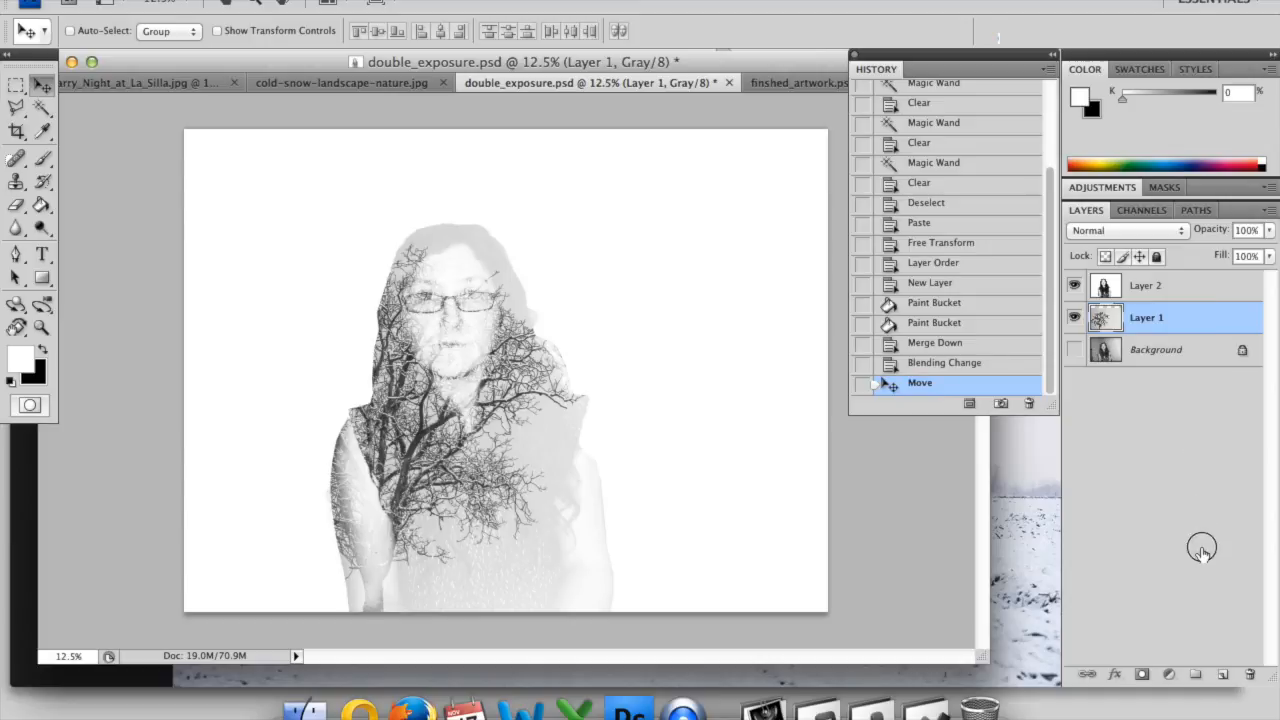
Step: Duplicate Layer 1, move the copied tree down and right over the torso, and set its blending mode to Darken
drag(1224, 676, 1224, 677)
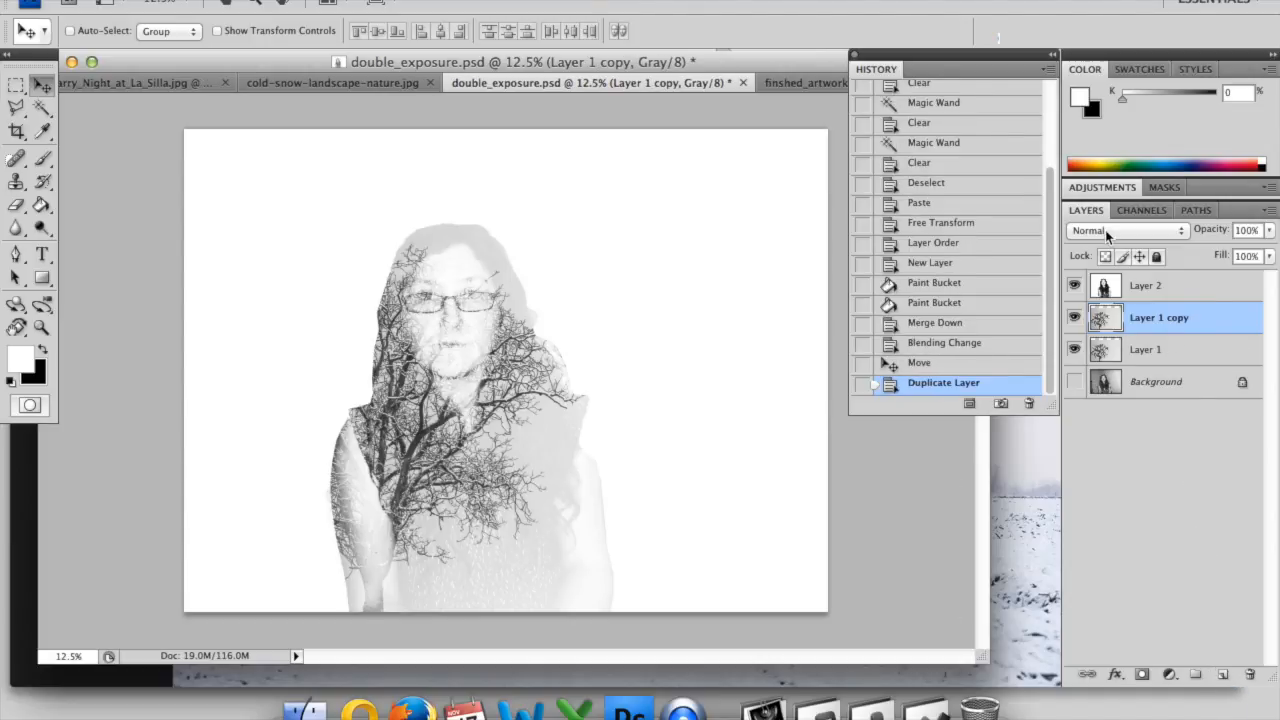
drag(440, 412, 517, 452)
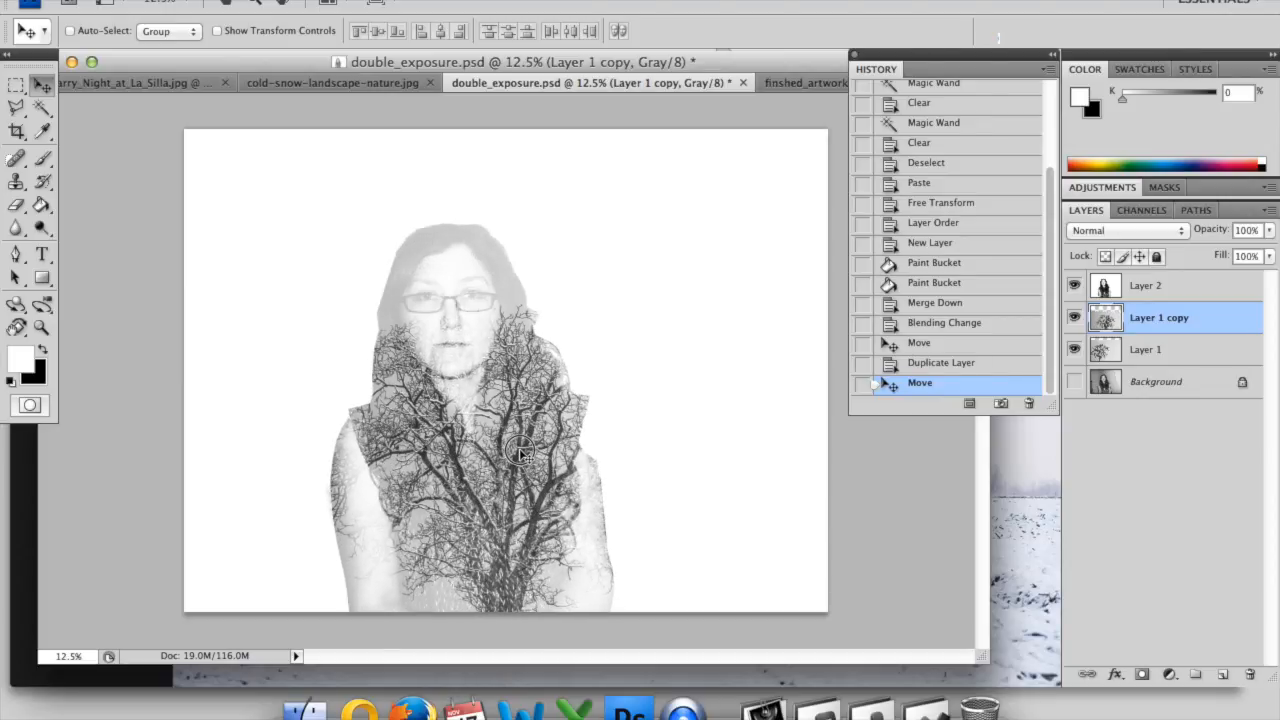
click(1146, 234)
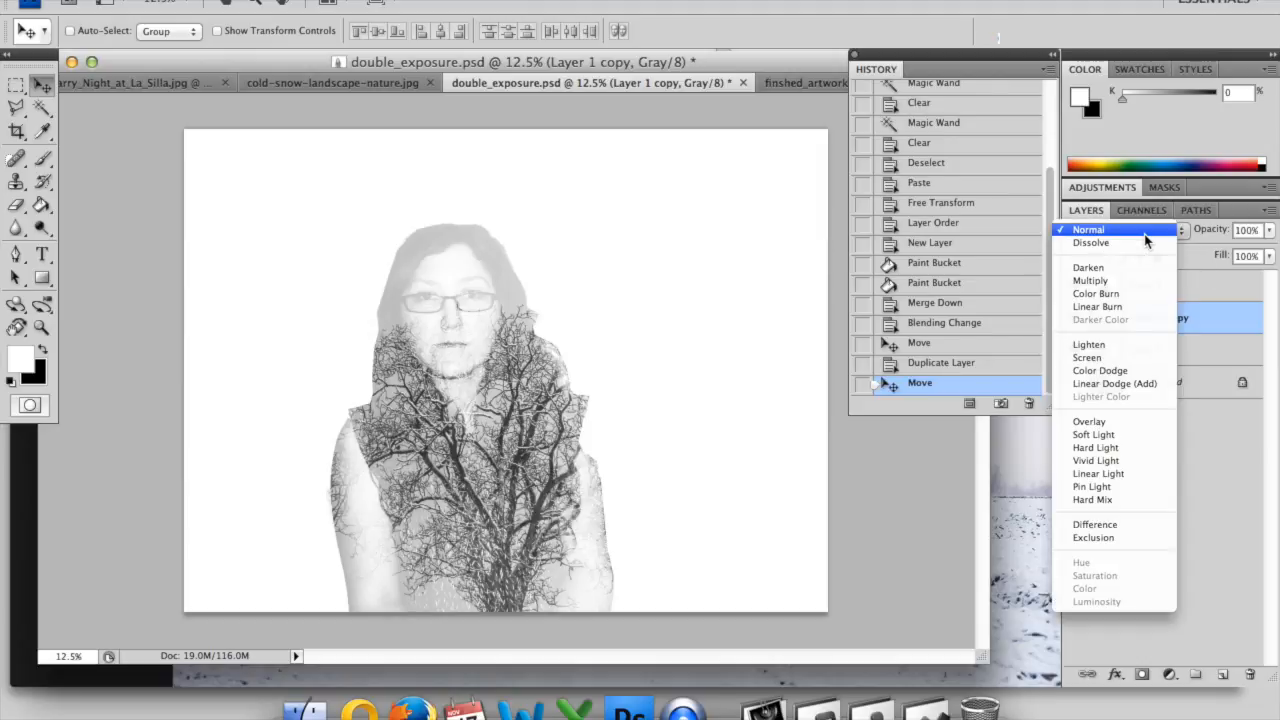
click(1086, 267)
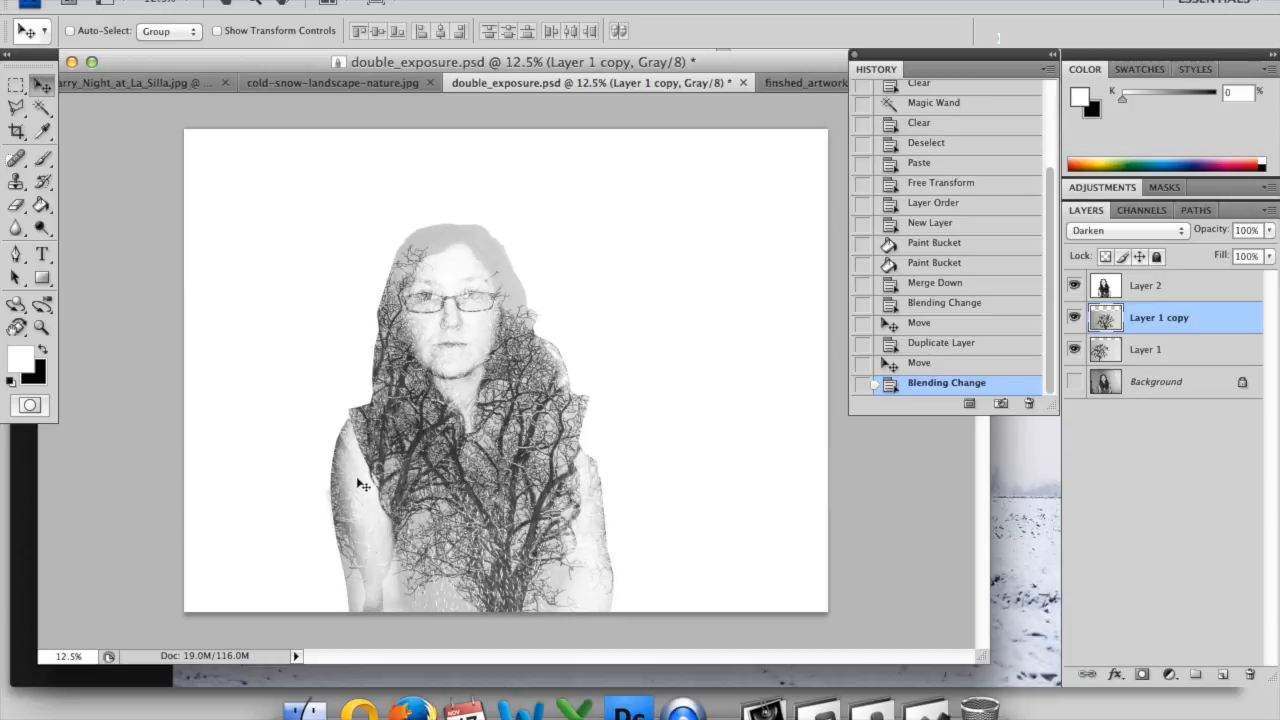
Step: Shift the Layer 1 tree up so its branches cover the hair, and nudge the Layer 1 copy tree slightly down and right
click(1146, 349)
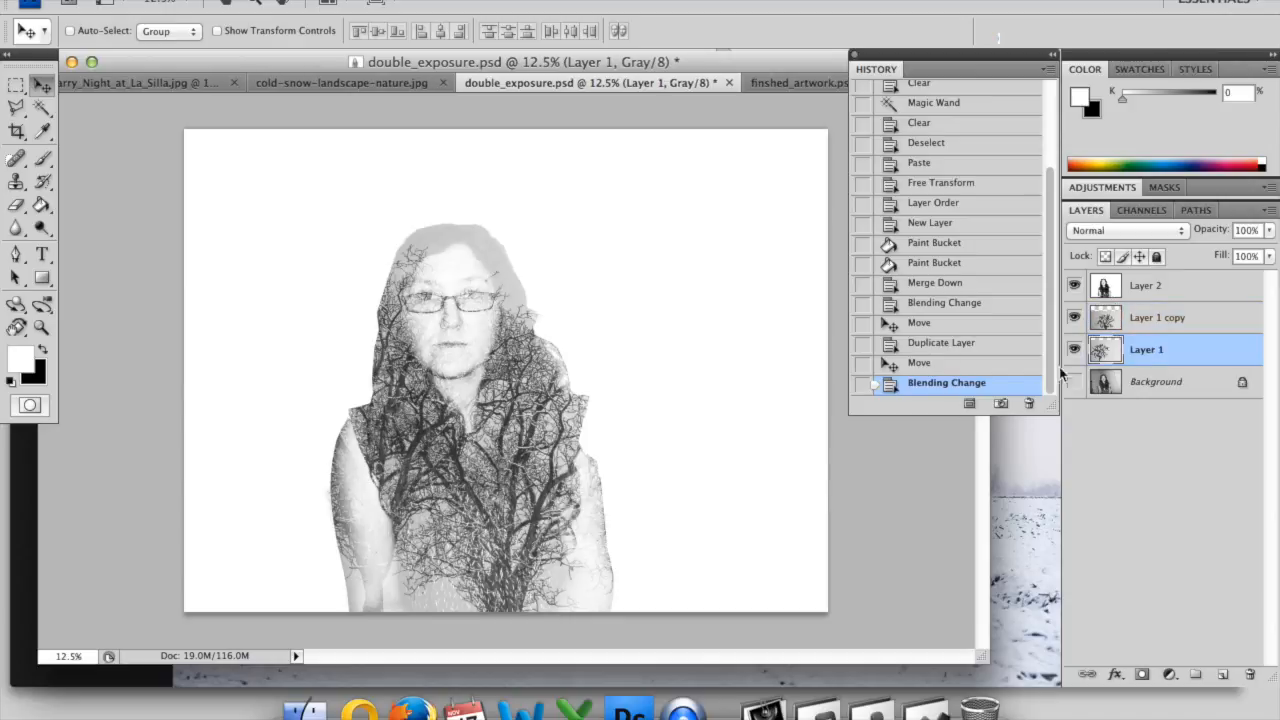
drag(392, 464, 432, 382)
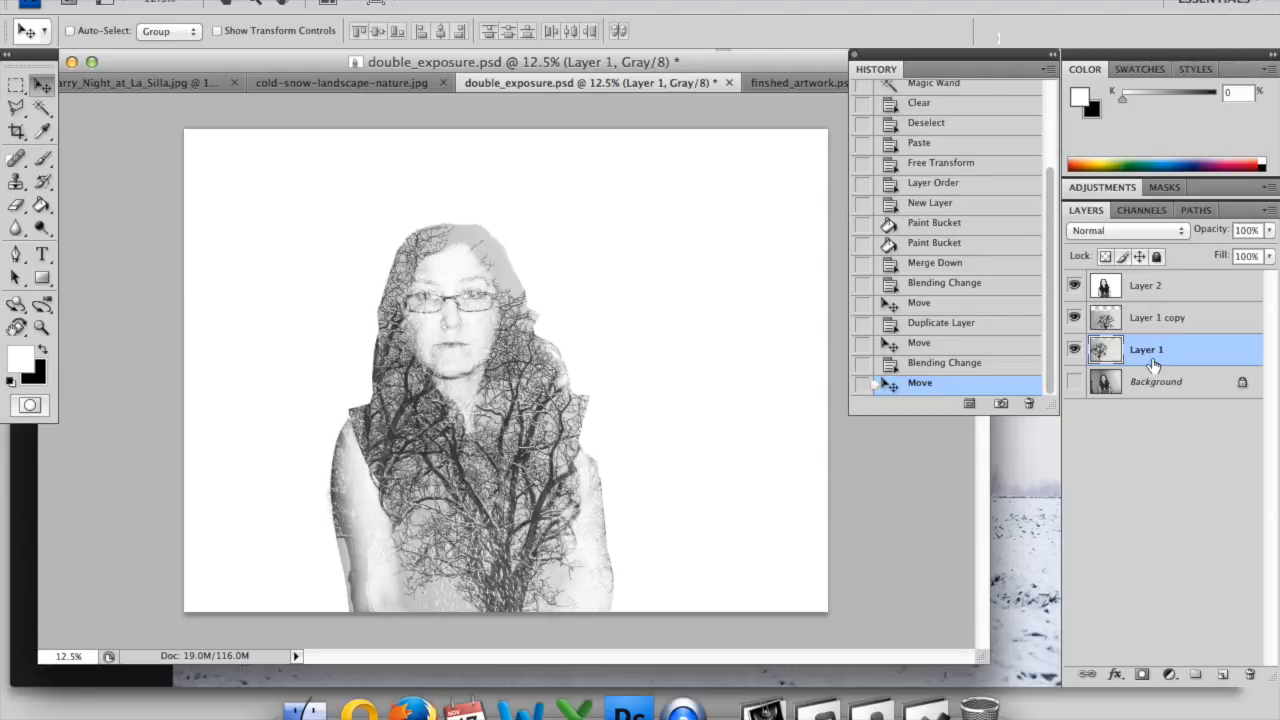
drag(430, 465, 414, 441)
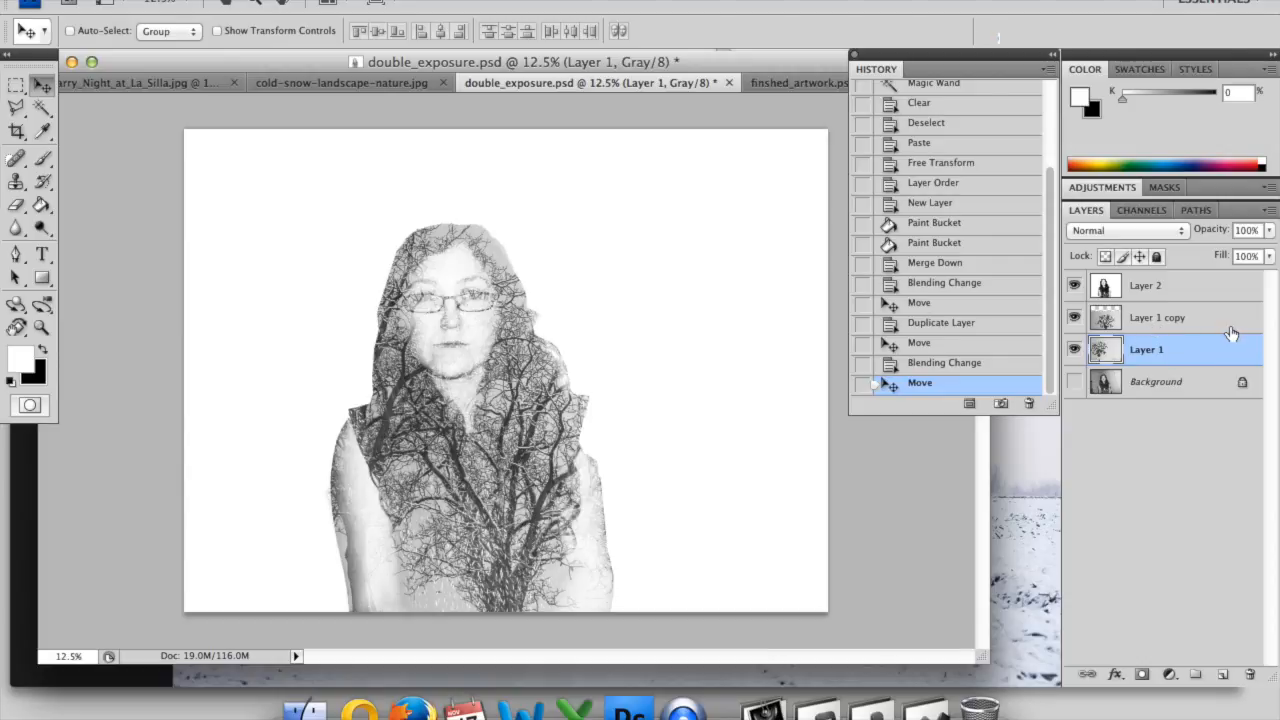
click(1186, 320)
mouse_move(500, 502)
mouse_down()
mouse_move(452, 472)
mouse_move(538, 437)
mouse_move(525, 478)
mouse_move(536, 399)
mouse_move(518, 478)
mouse_move(527, 494)
mouse_move(505, 506)
mouse_up()
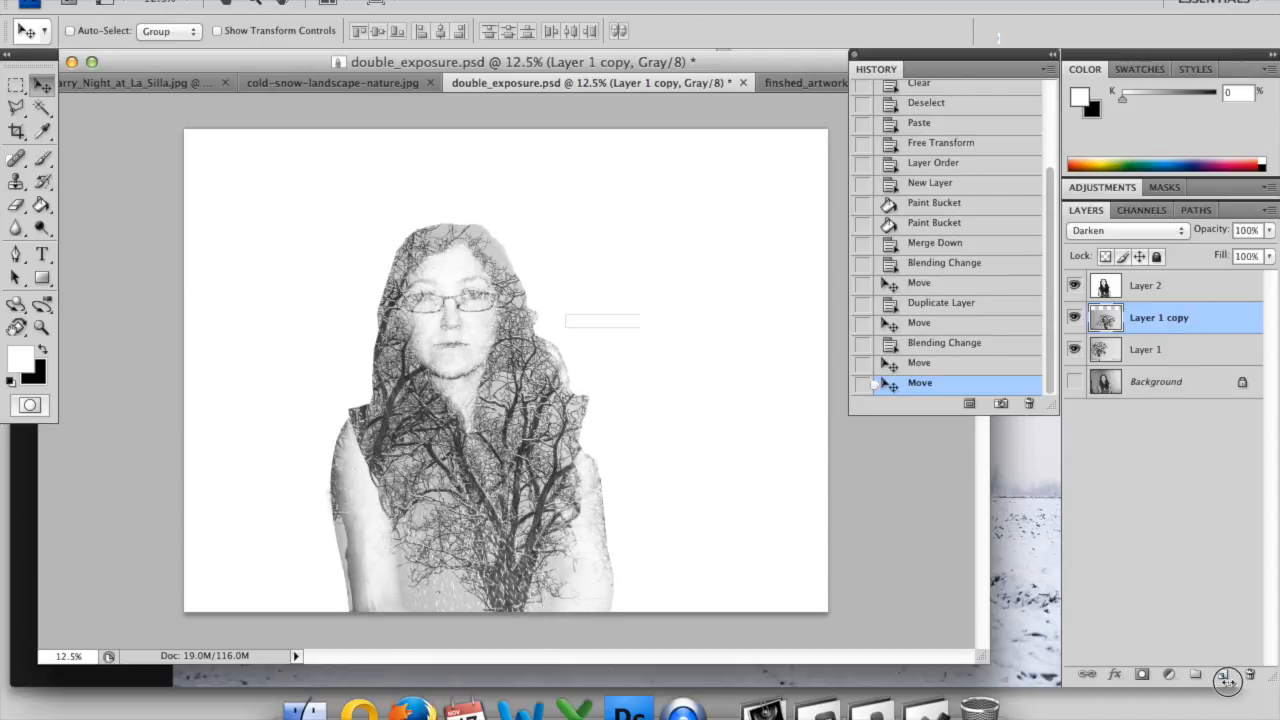
Step: Duplicate Layer 1 copy and move the new tree left and slightly down, across the lower torso
drag(1176, 320, 1222, 670)
drag(465, 446, 355, 479)
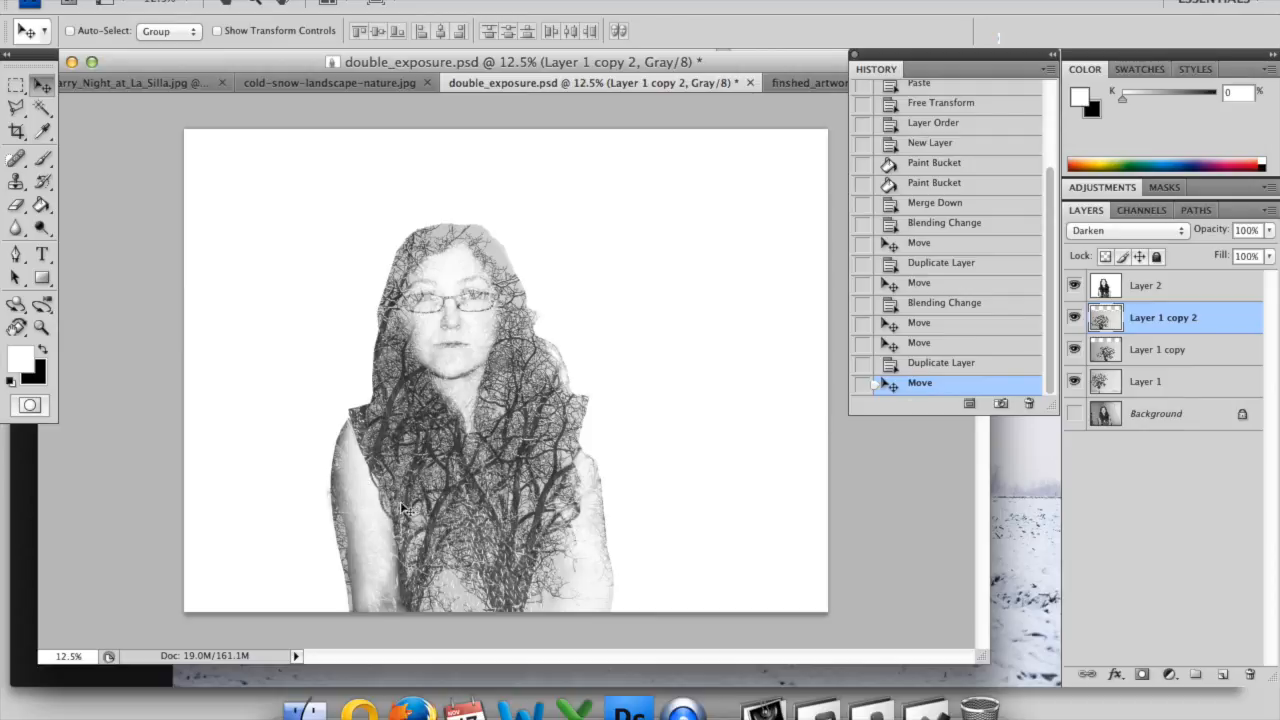
mouse_move(413, 502)
mouse_down()
mouse_move(368, 508)
mouse_move(411, 509)
mouse_up()
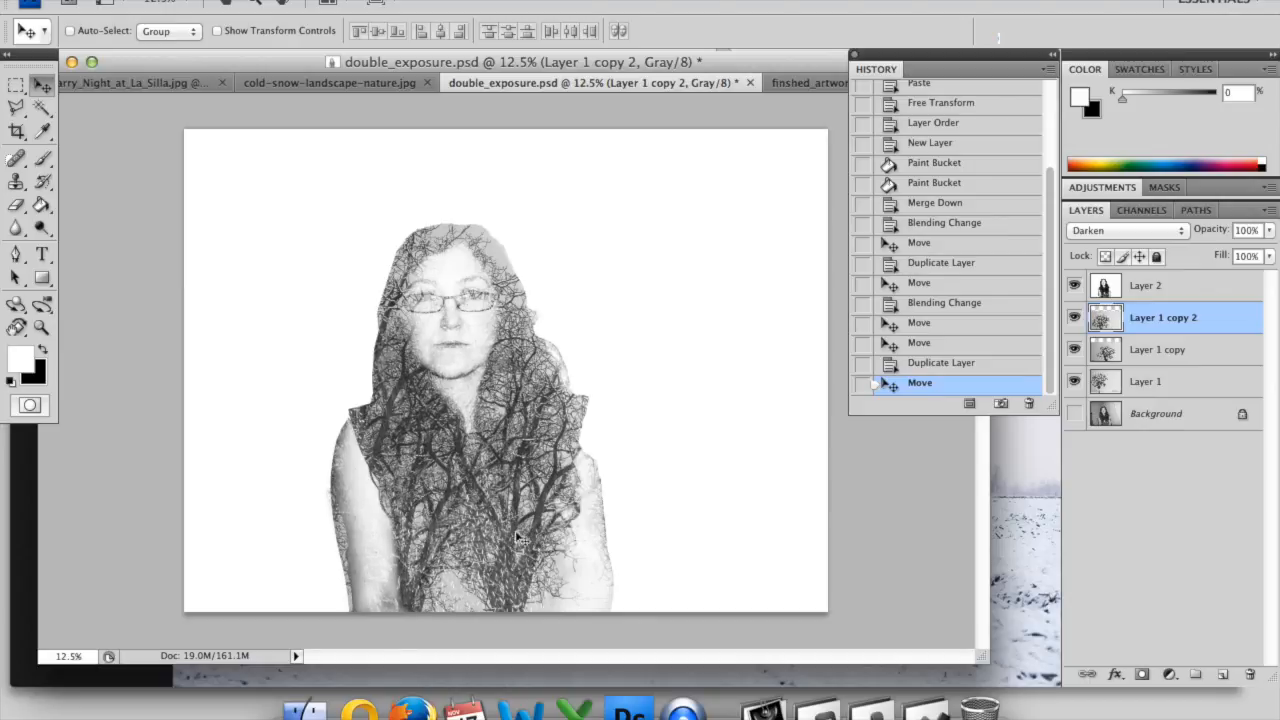
Step: Shift the Layer 1 copy tree slightly left within the figure and save the document
click(1166, 352)
drag(545, 485, 518, 482)
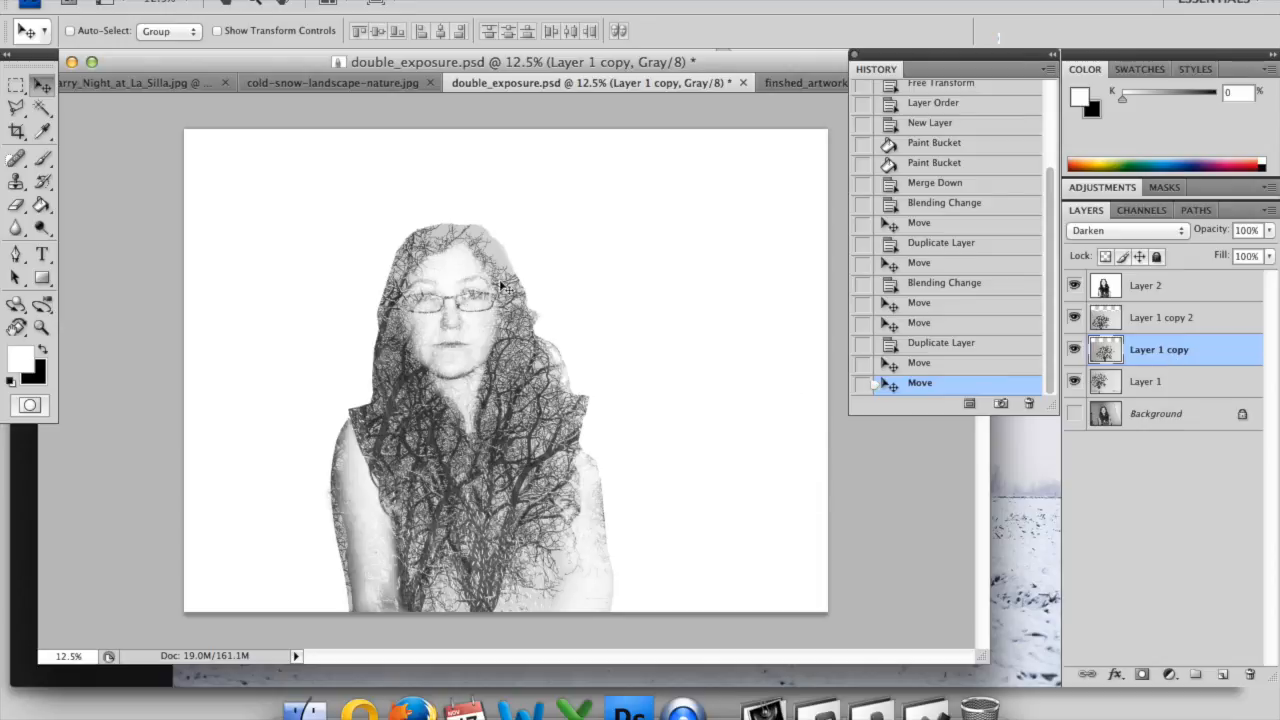
key(super+s)
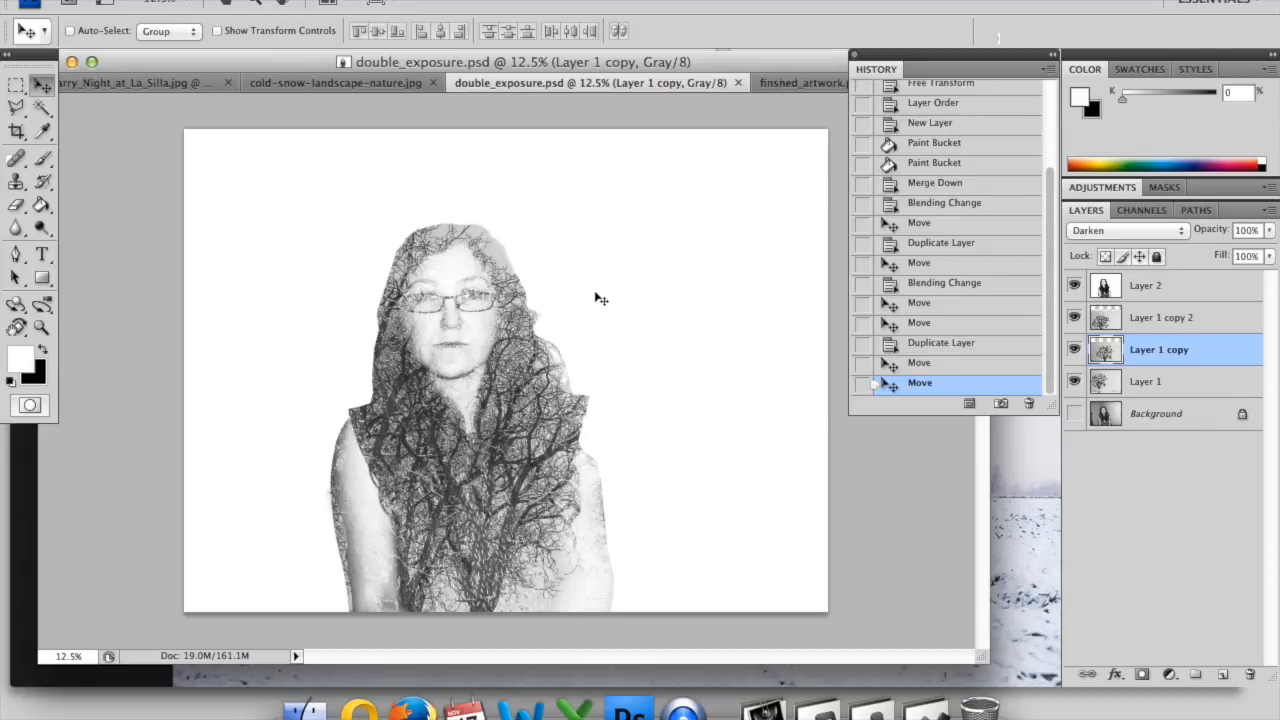
Step: Crop the image to an upright frame of about 2944 x 3624 pixels around the figure, down to the lower edge
click(17, 131)
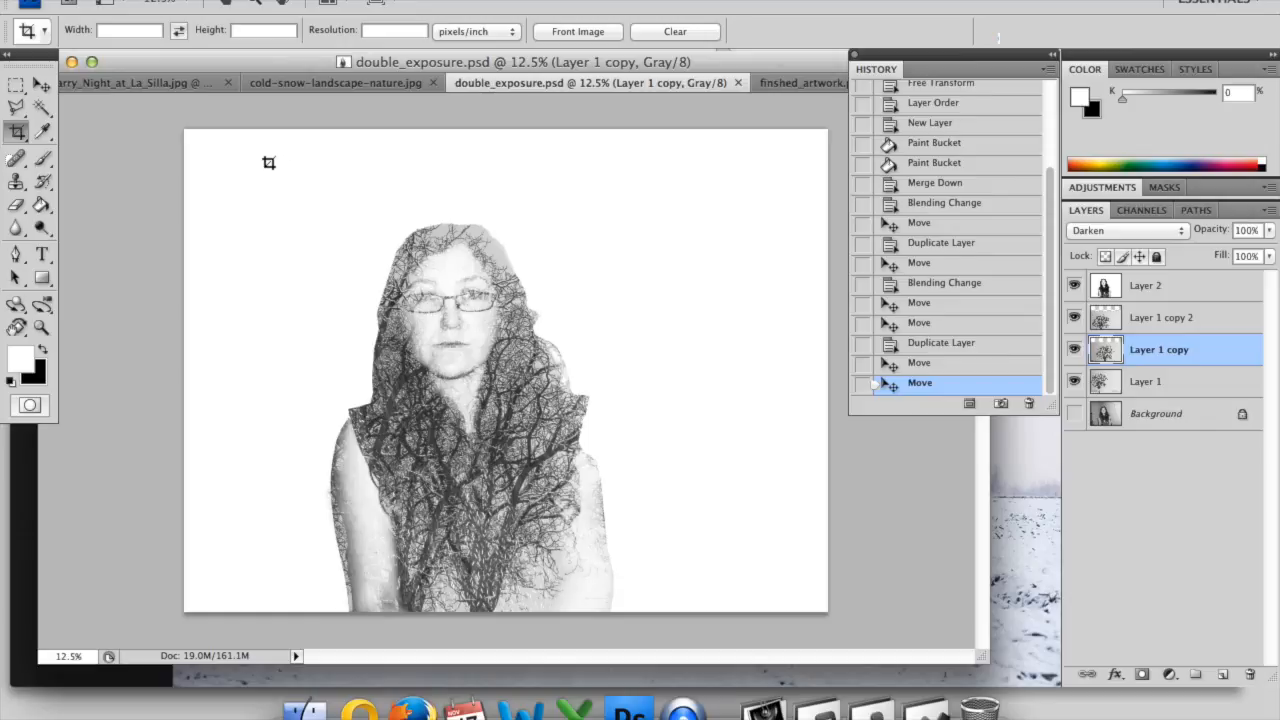
drag(285, 159, 651, 611)
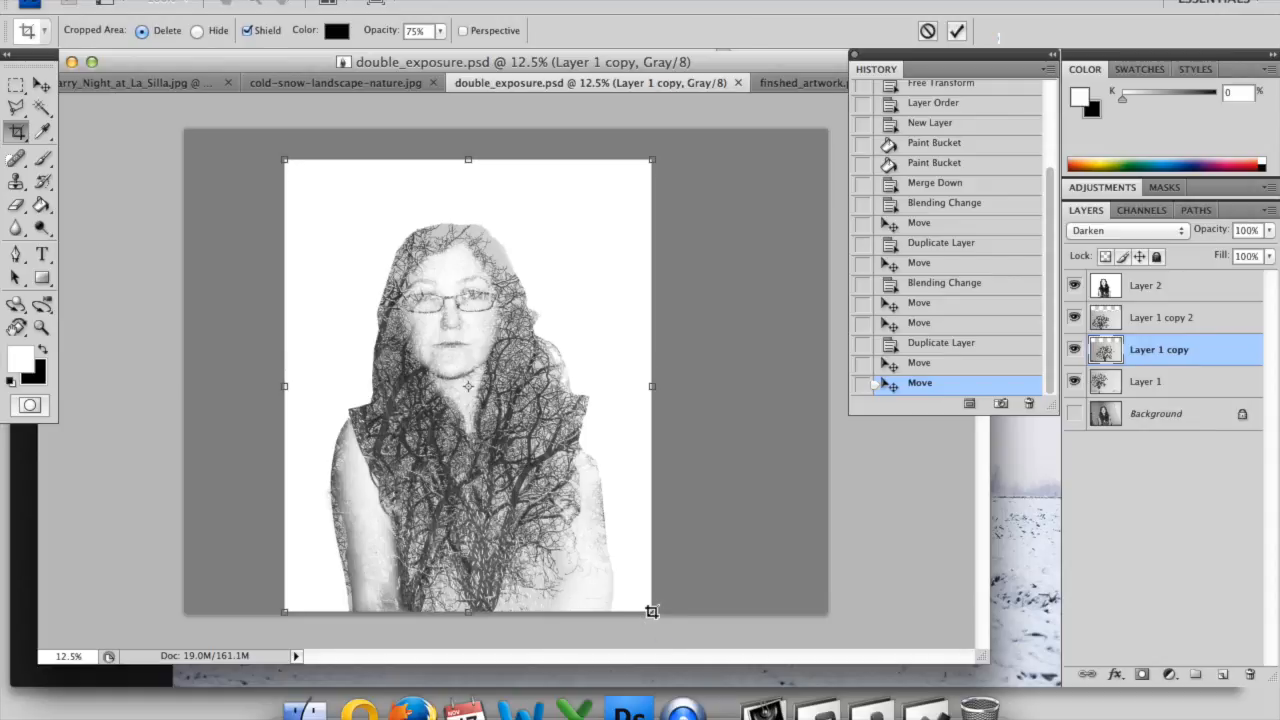
key(Return)
Step: Resize the image to a document height of 29.7 cm with its proportions constrained
click(246, 1)
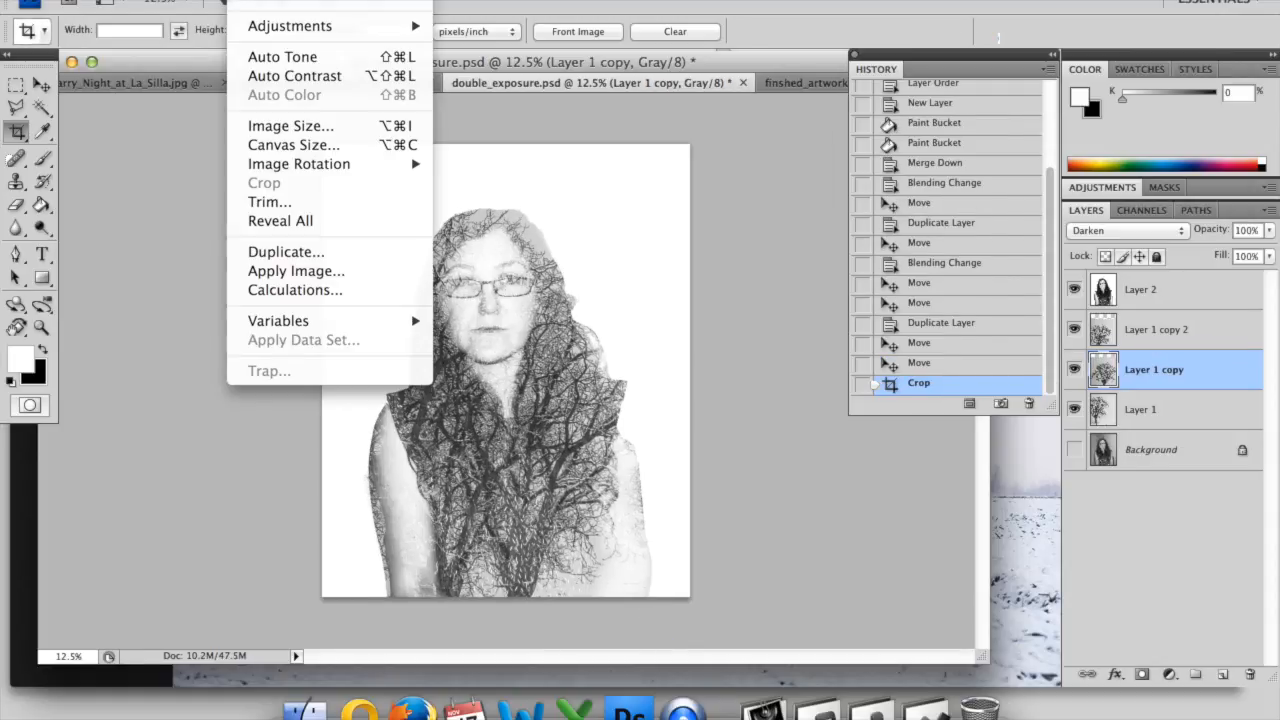
click(290, 126)
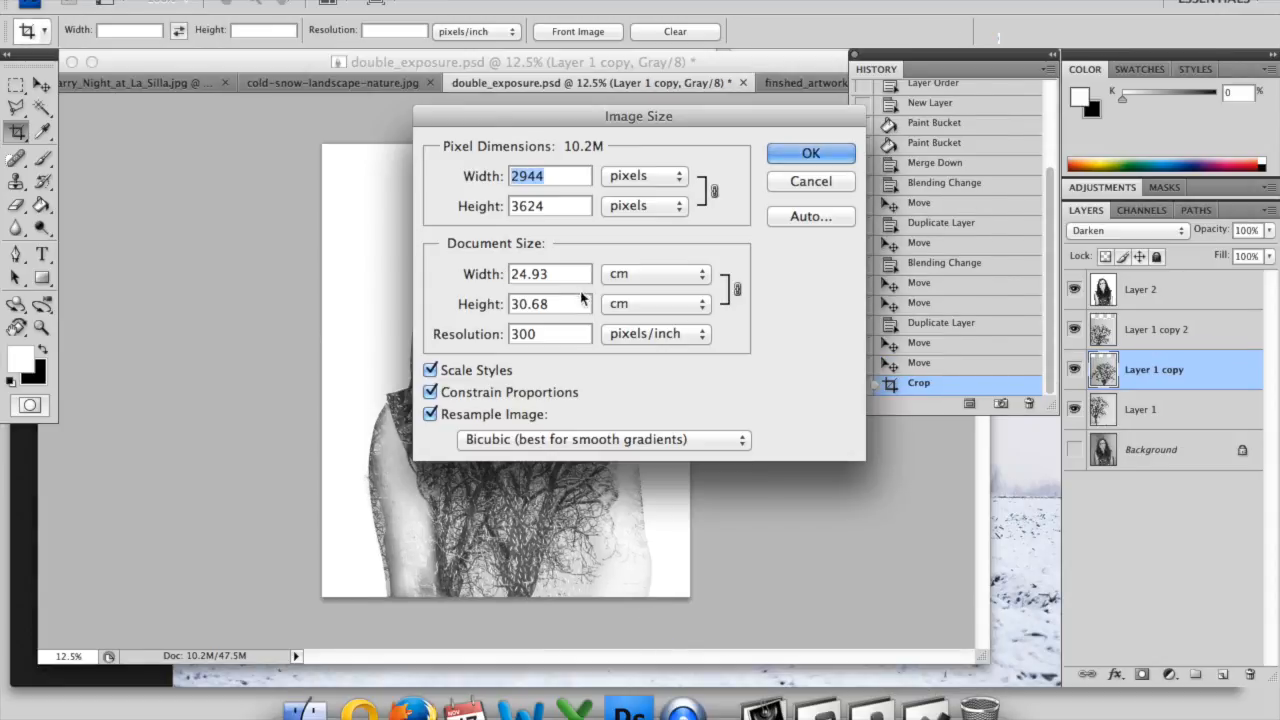
drag(570, 304, 495, 298)
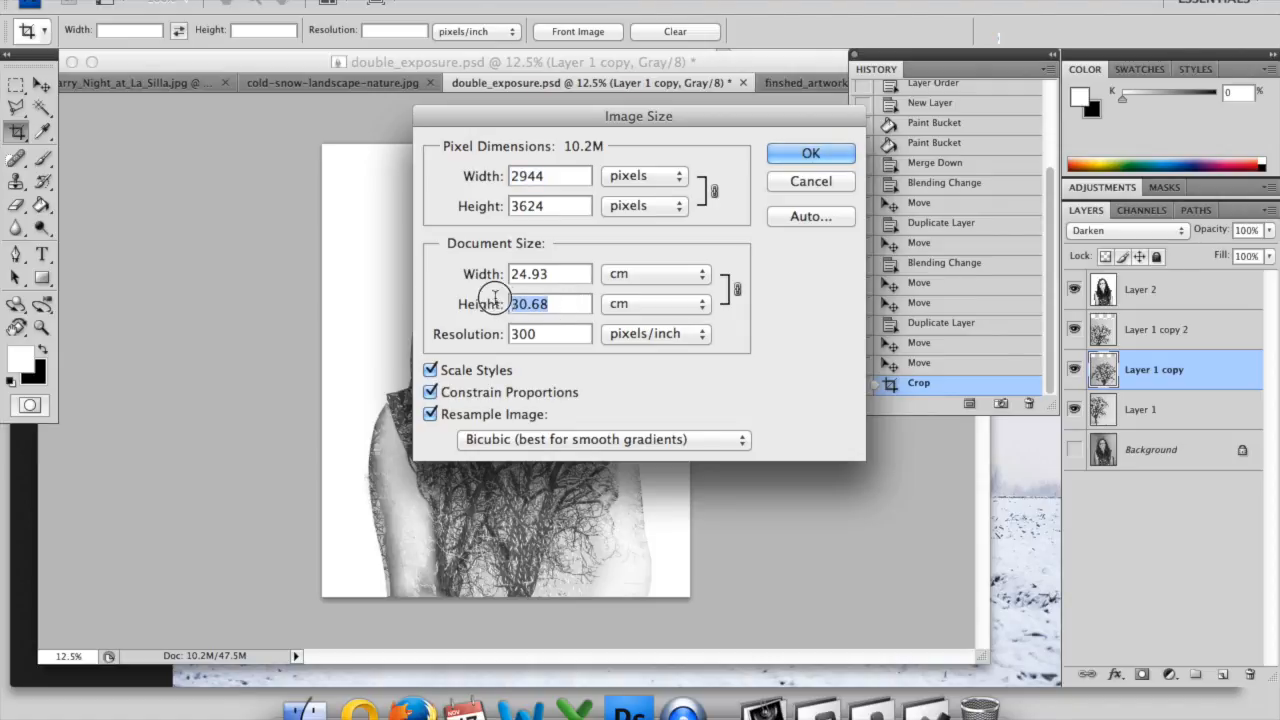
text(2)
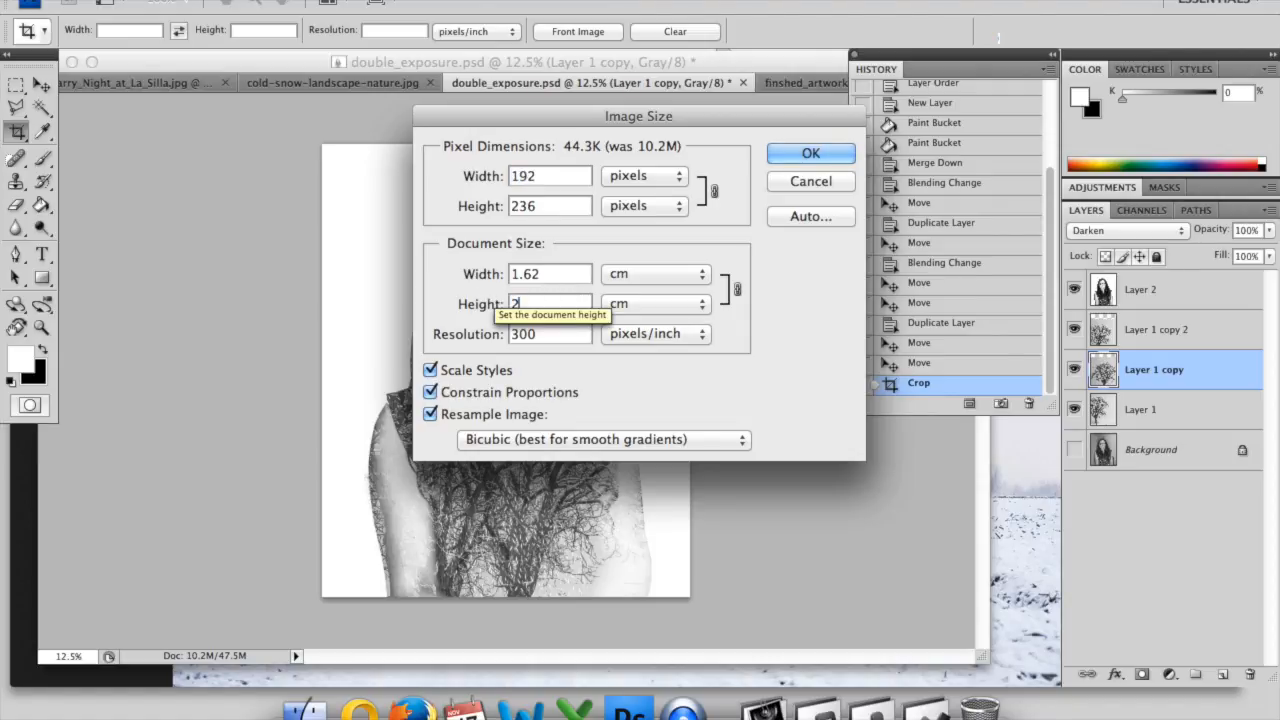
text(9.7)
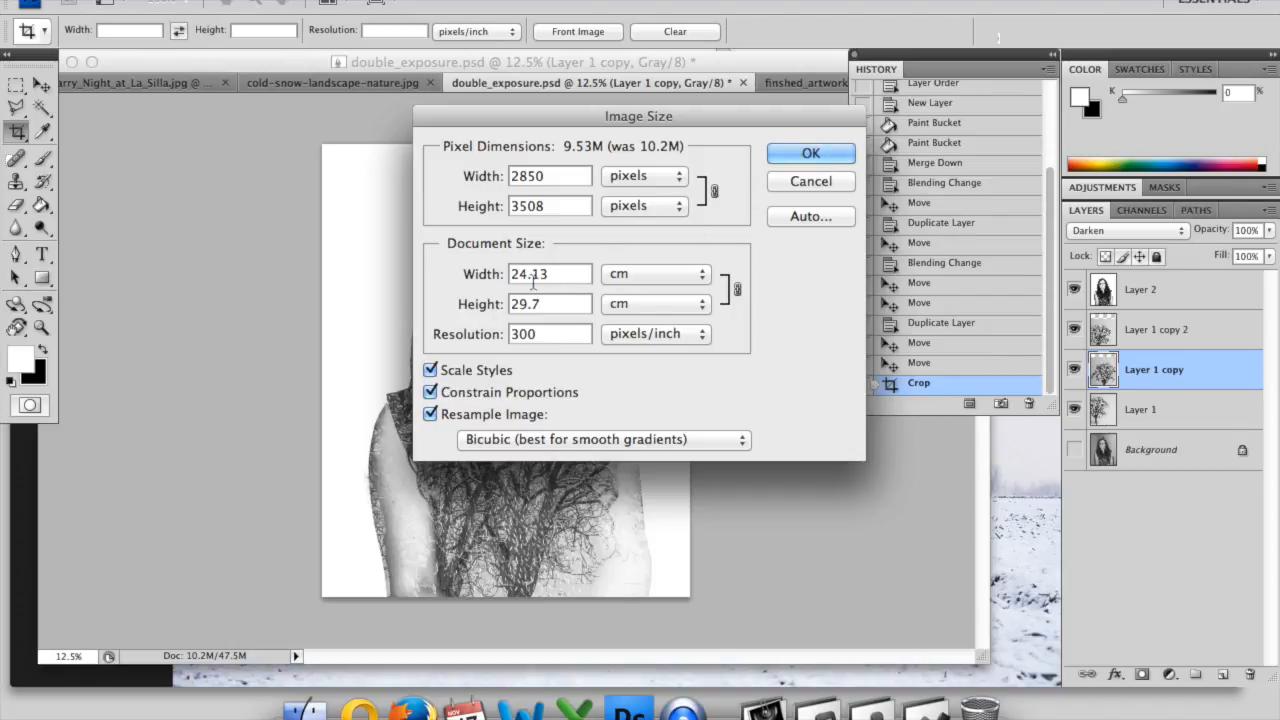
click(810, 153)
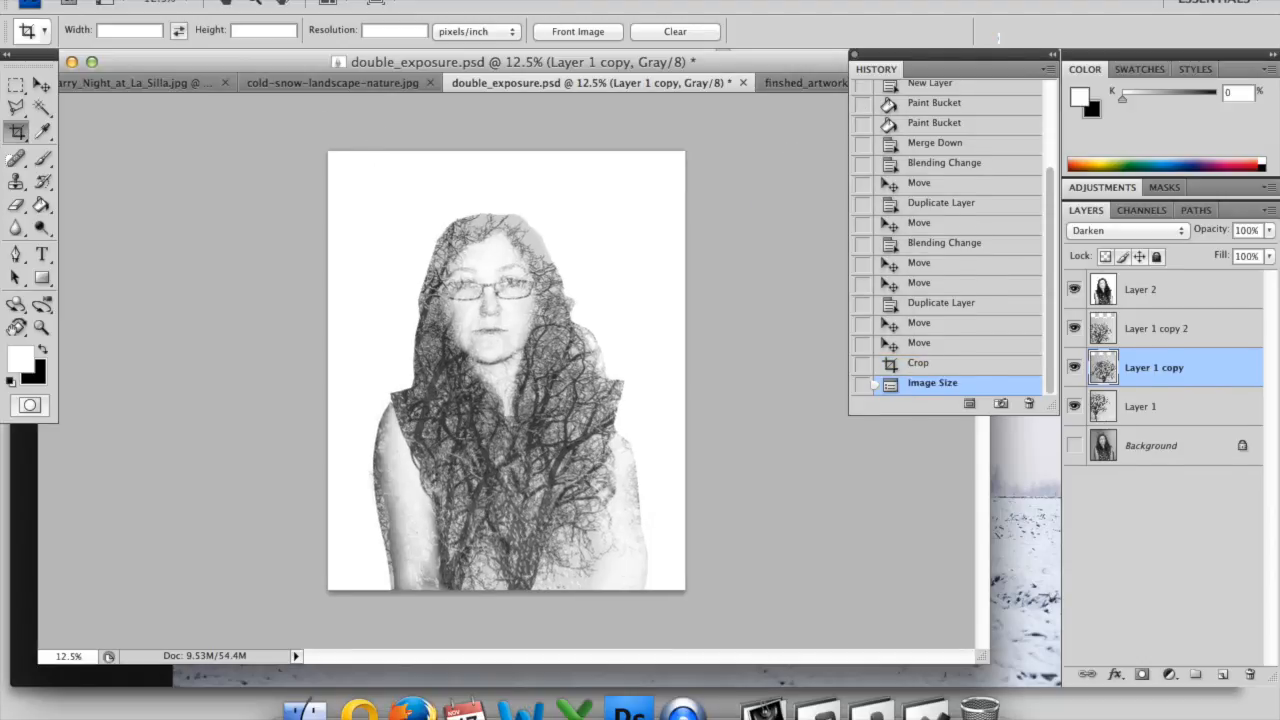
Step: Set the canvas width to 21 cm with the centre anchor, accepting the clipping of the sides
click(235, 2)
click(262, 145)
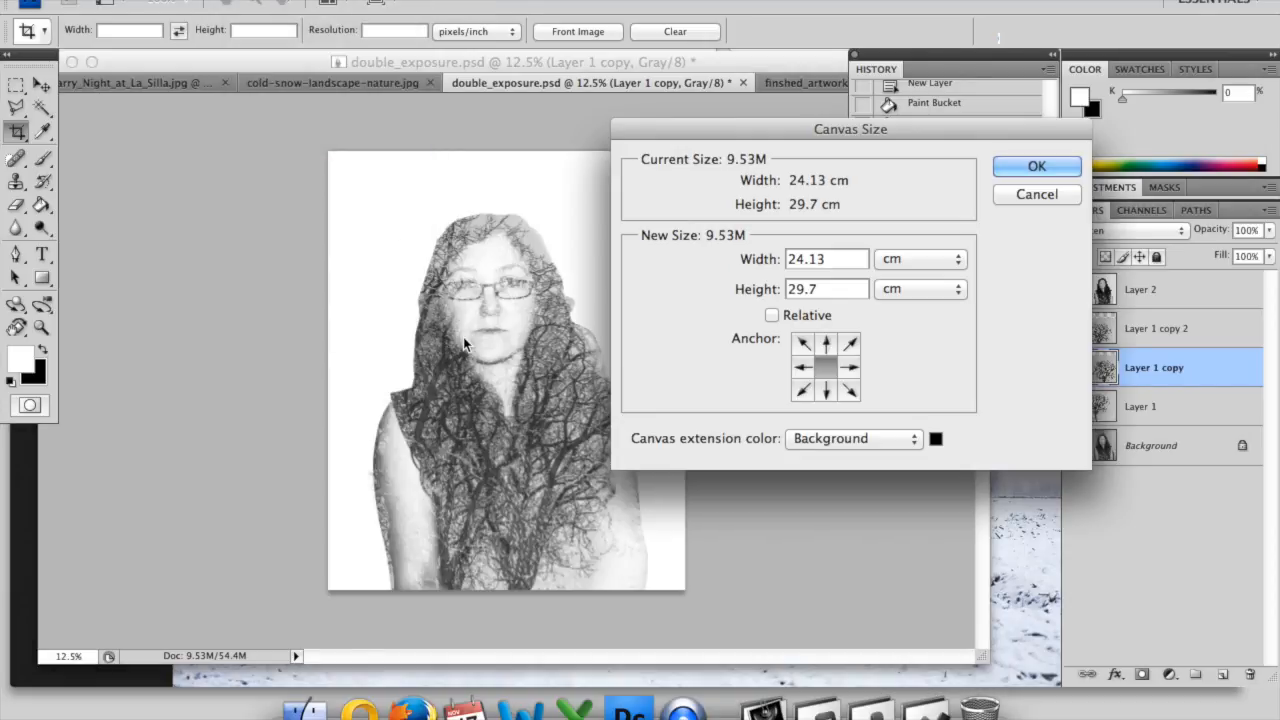
click(800, 259)
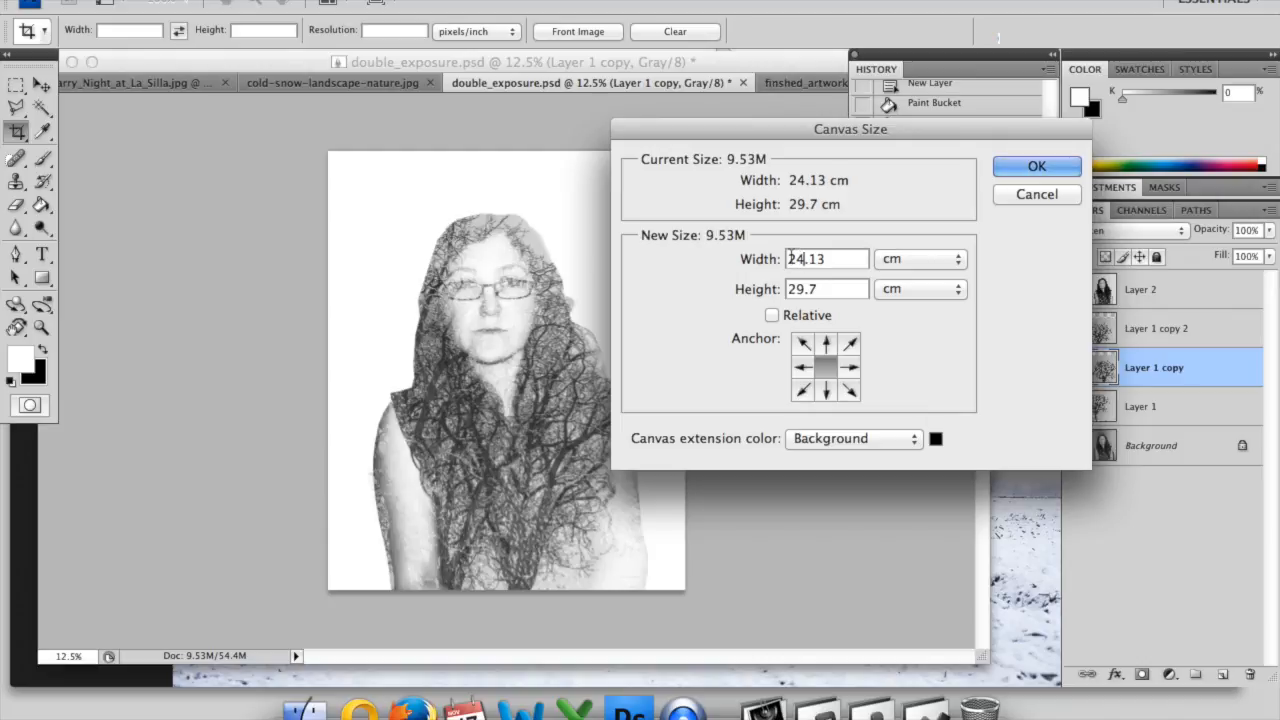
drag(795, 259, 868, 255)
text(21)
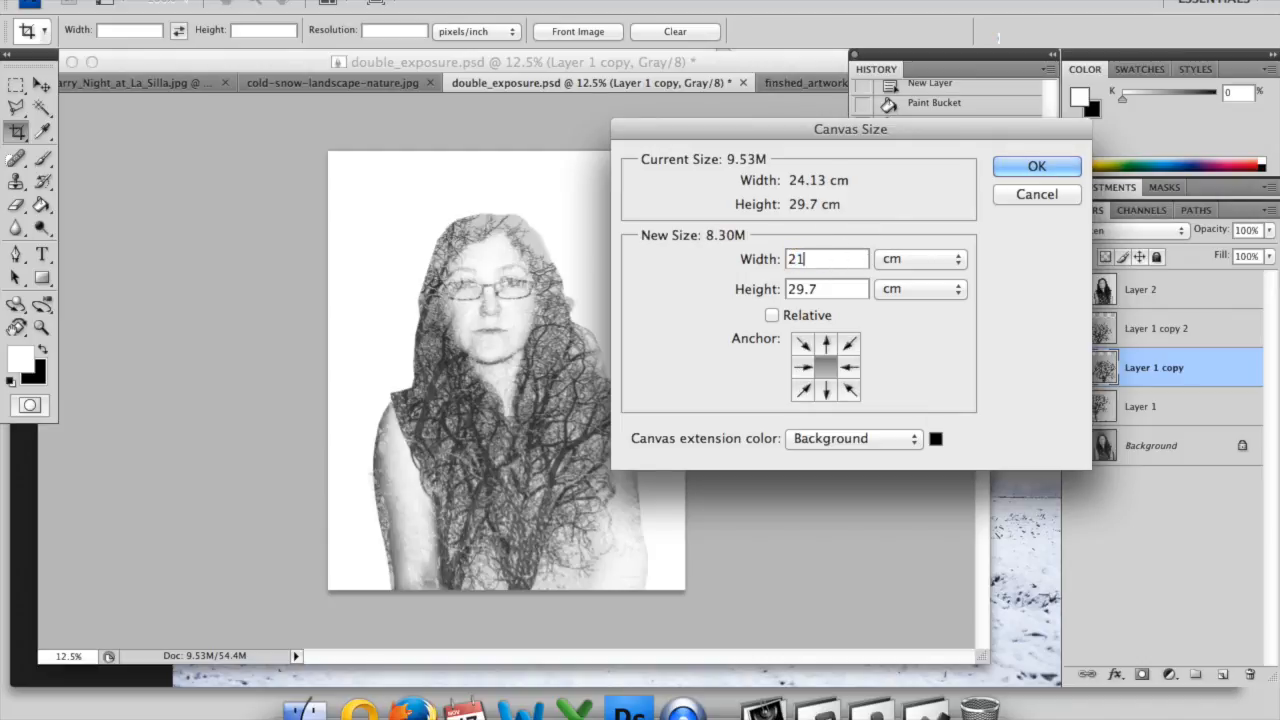
click(1014, 163)
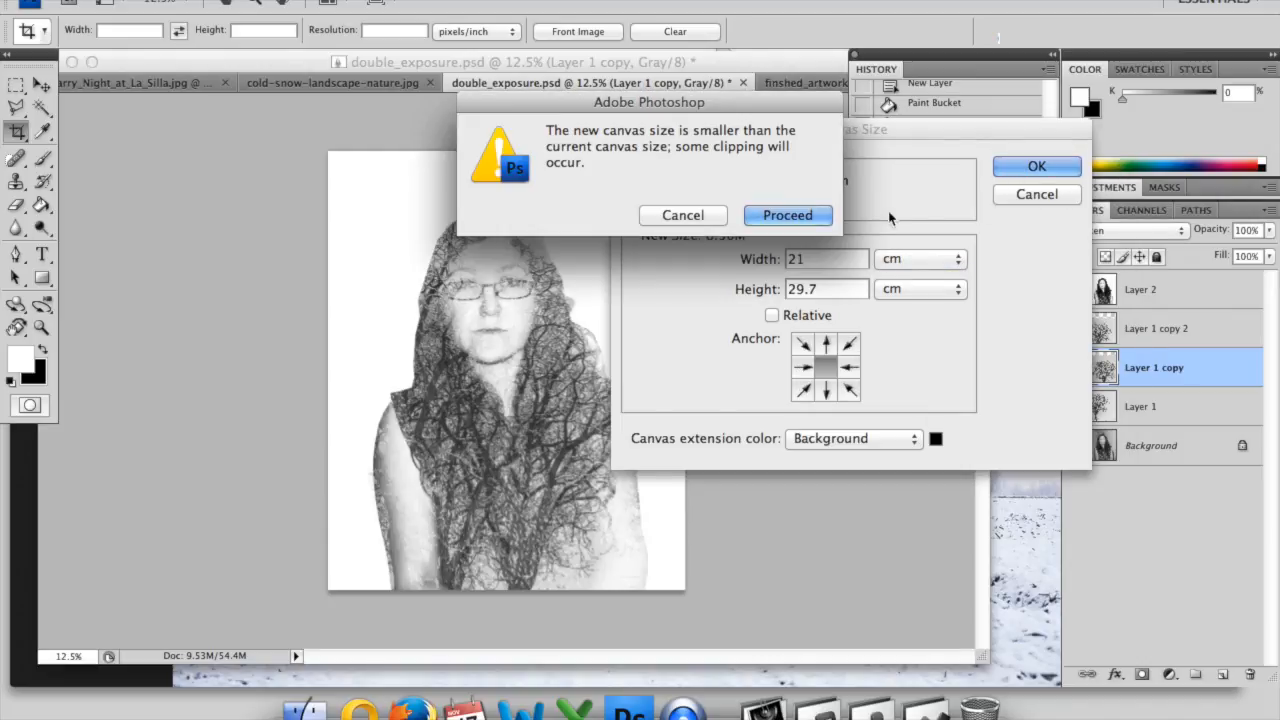
click(788, 215)
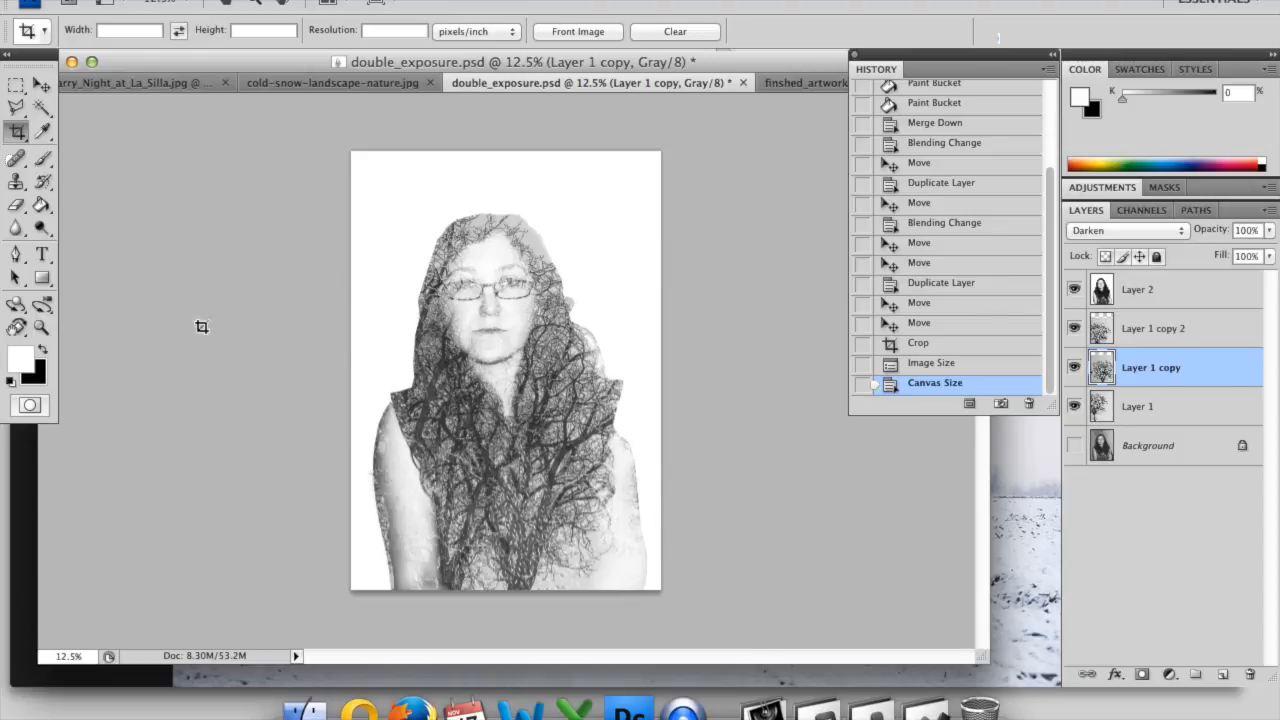
Step: Shift the Layer 1 tree slightly right to fill the hair with branches, and nudge the Layer 1 copy 2 tree slightly right
click(42, 161)
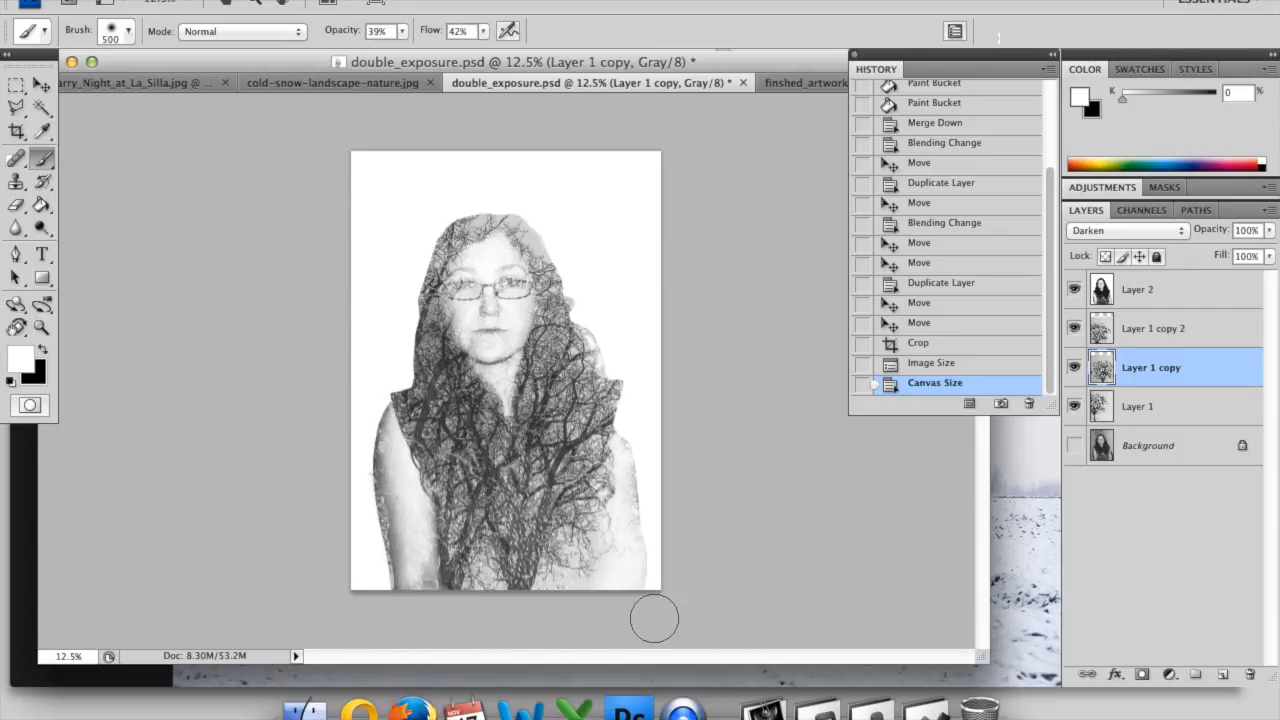
click(1140, 398)
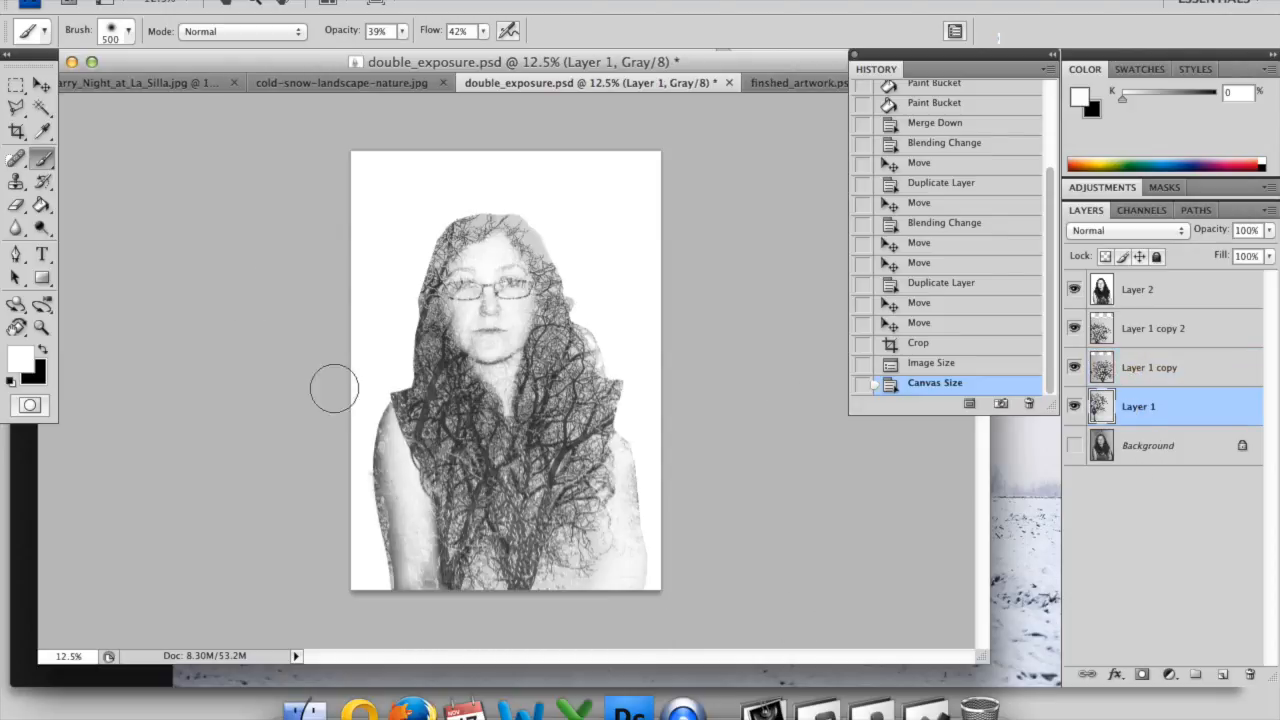
click(42, 86)
mouse_move(408, 487)
mouse_down()
mouse_move(409, 462)
mouse_move(420, 490)
mouse_up()
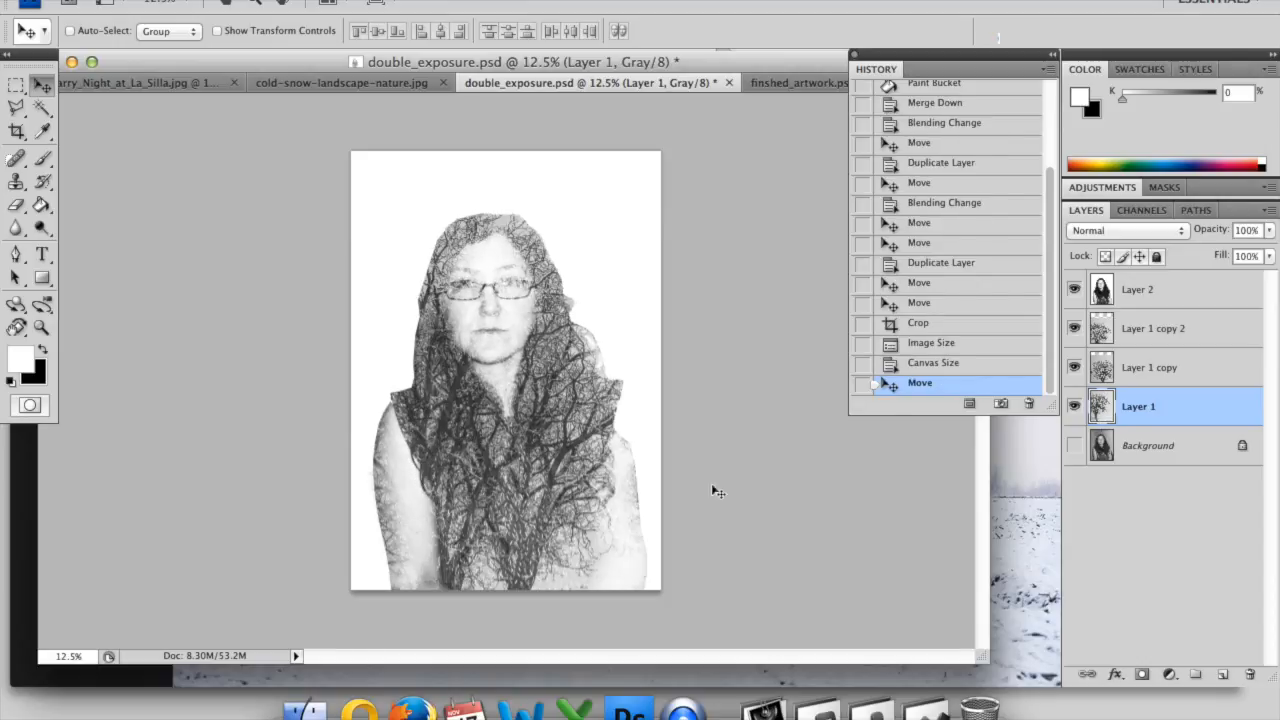
click(1087, 342)
mouse_move(377, 477)
mouse_down()
mouse_move(425, 478)
mouse_move(386, 480)
mouse_up()
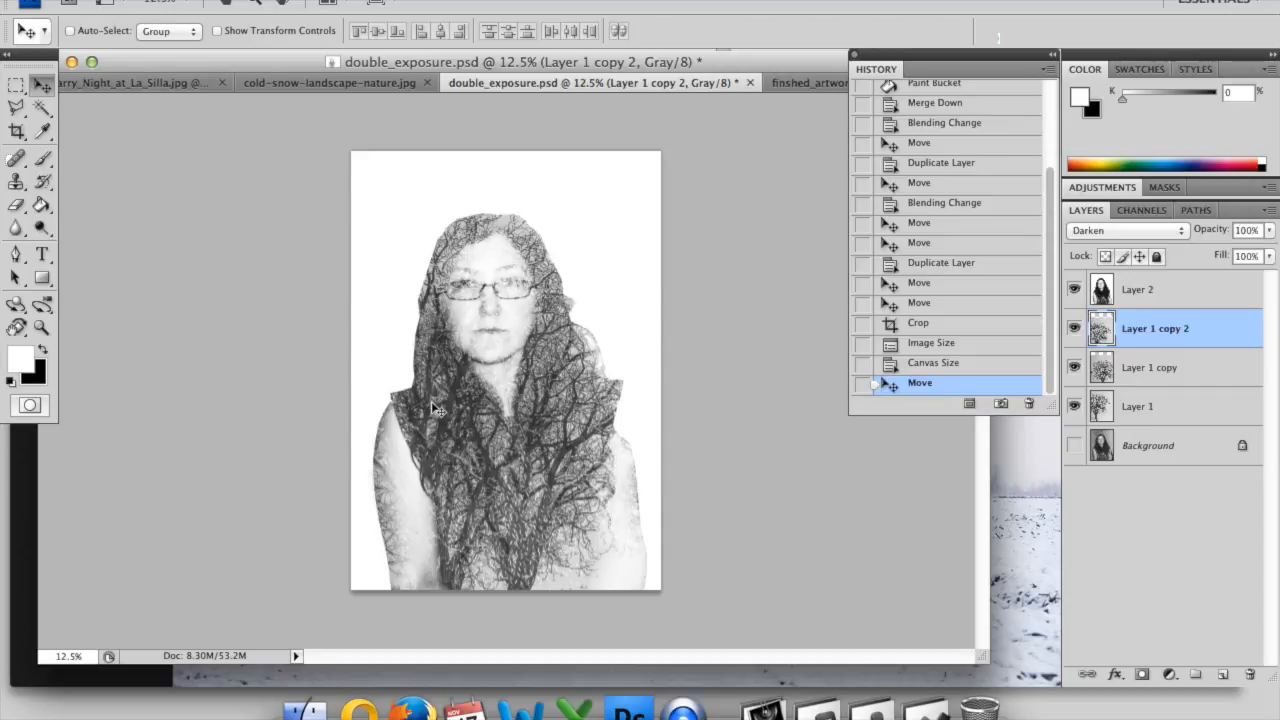
Step: Set up the soft 500 px Brush with 49% opacity and 48% flow
click(42, 158)
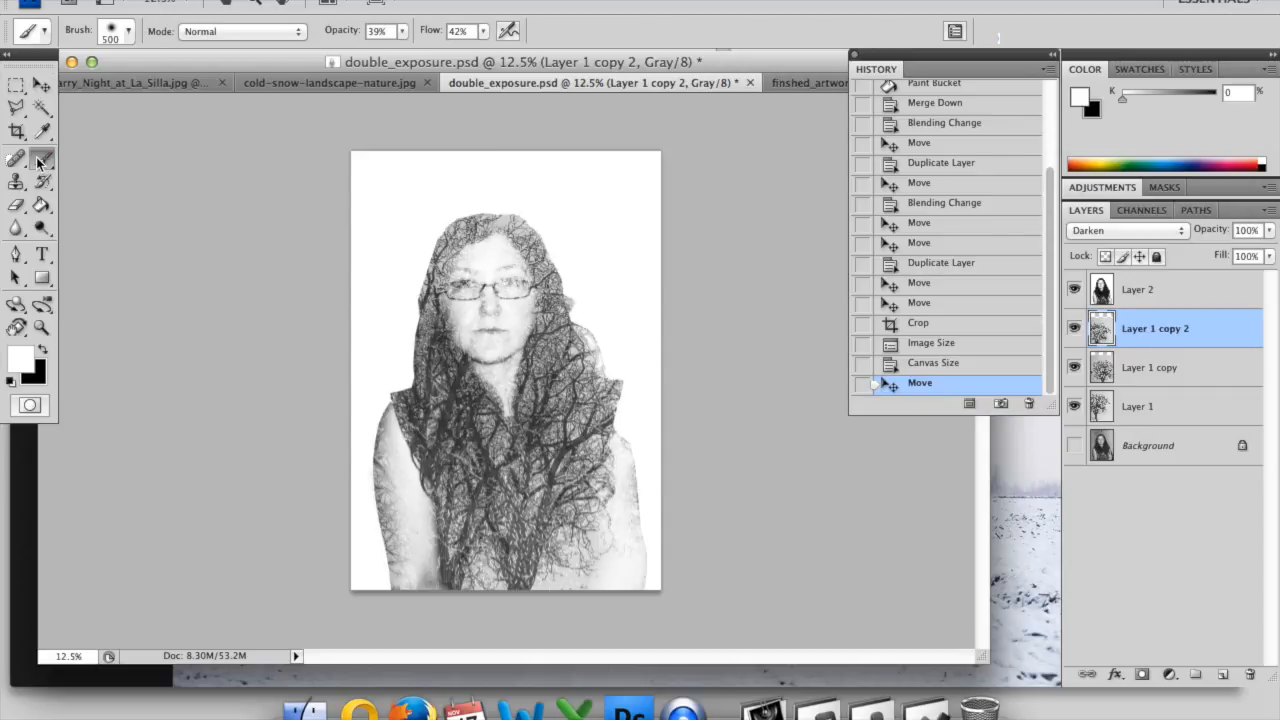
click(127, 37)
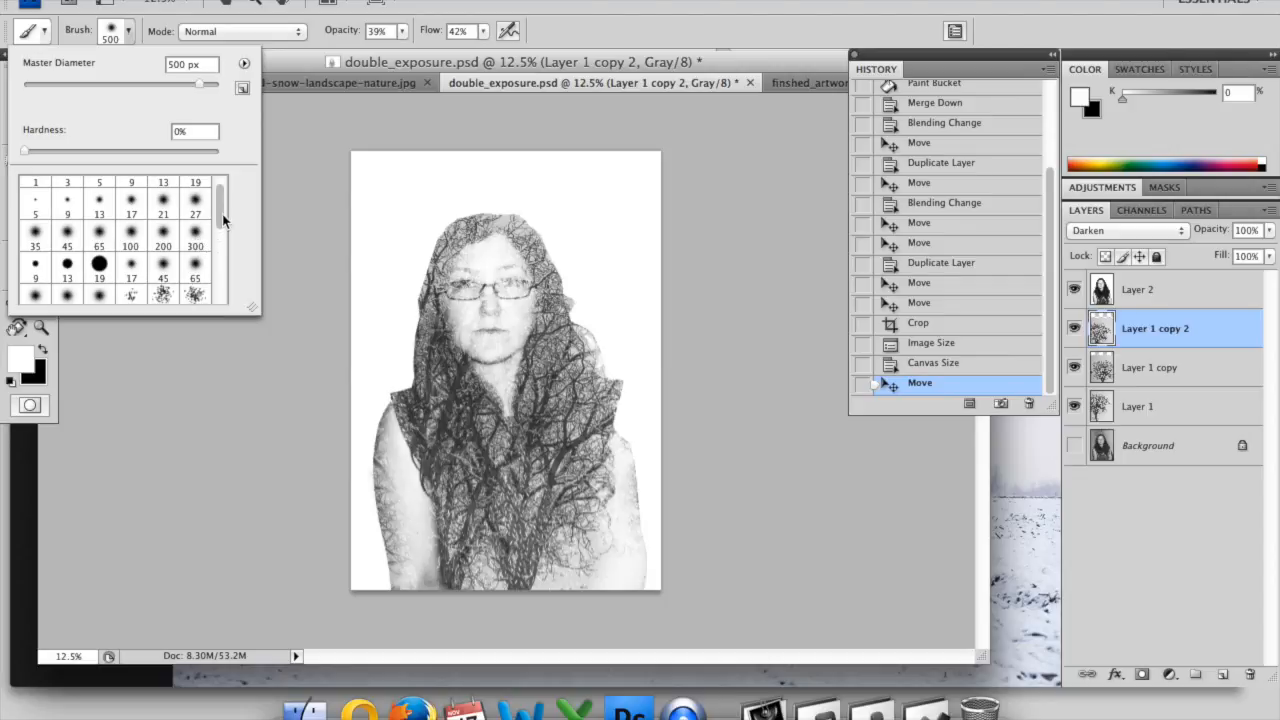
drag(221, 211, 221, 219)
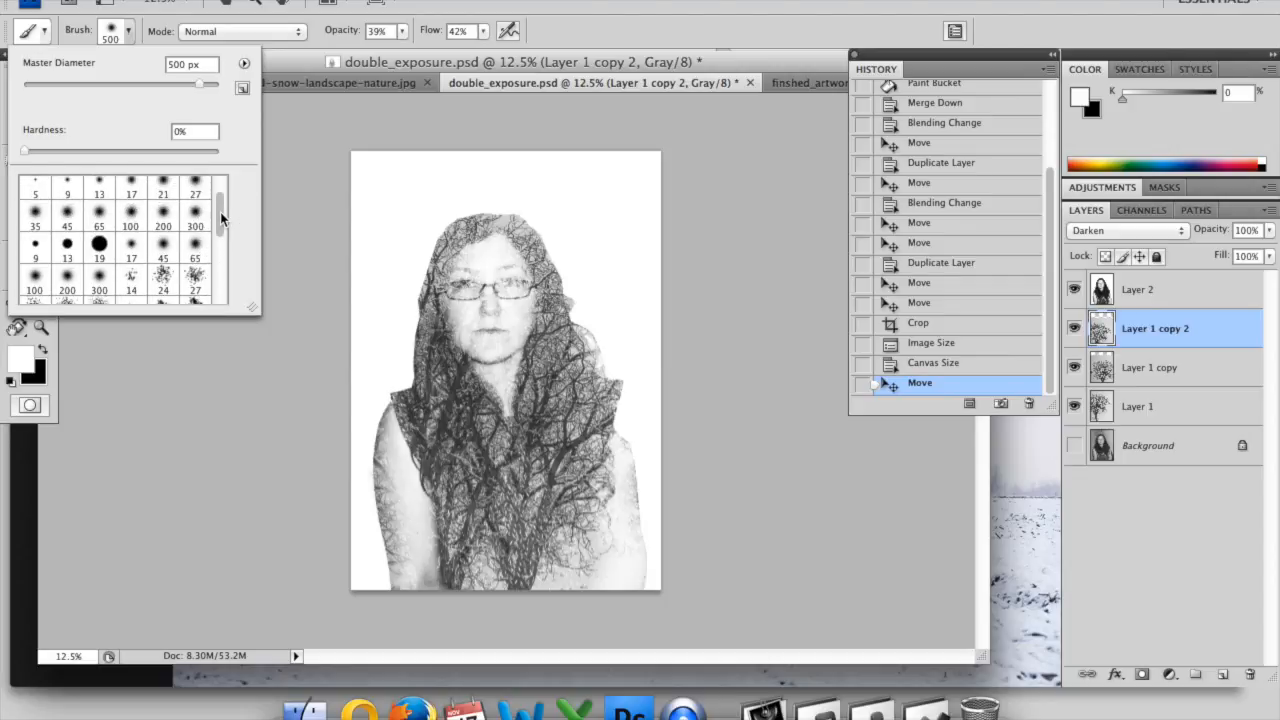
click(401, 31)
click(401, 31)
drag(409, 55, 417, 53)
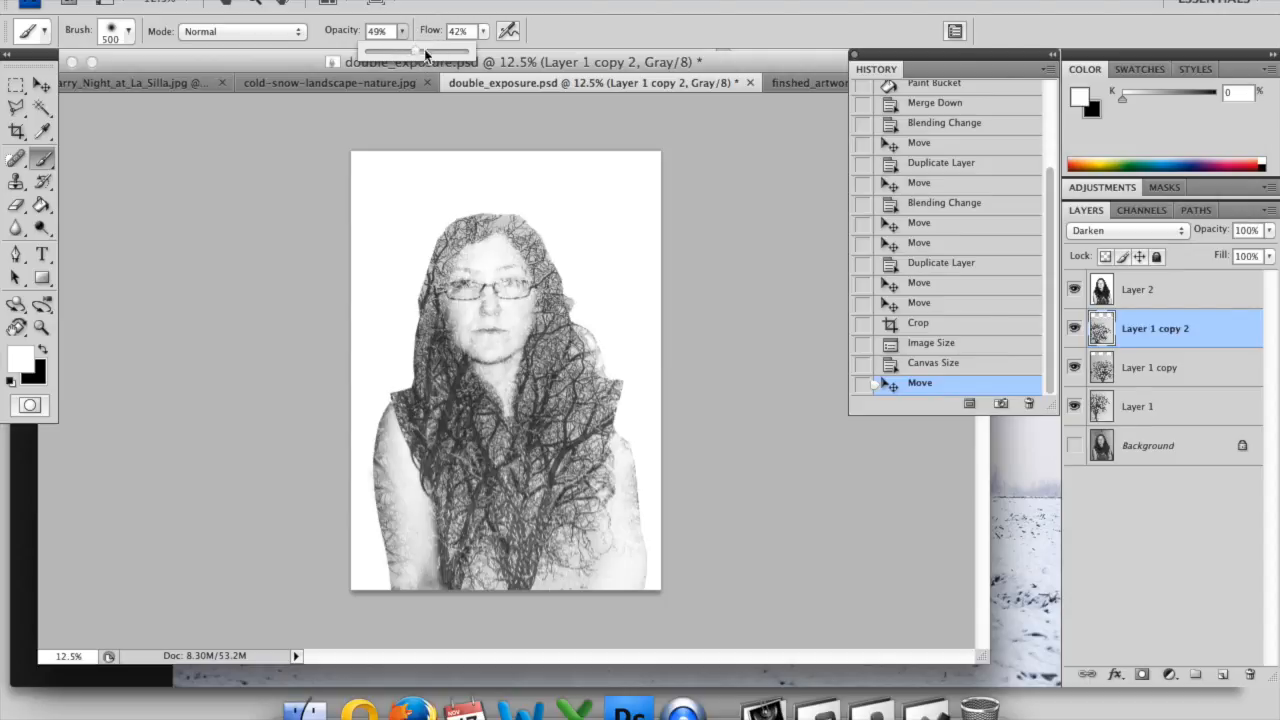
click(480, 32)
click(486, 31)
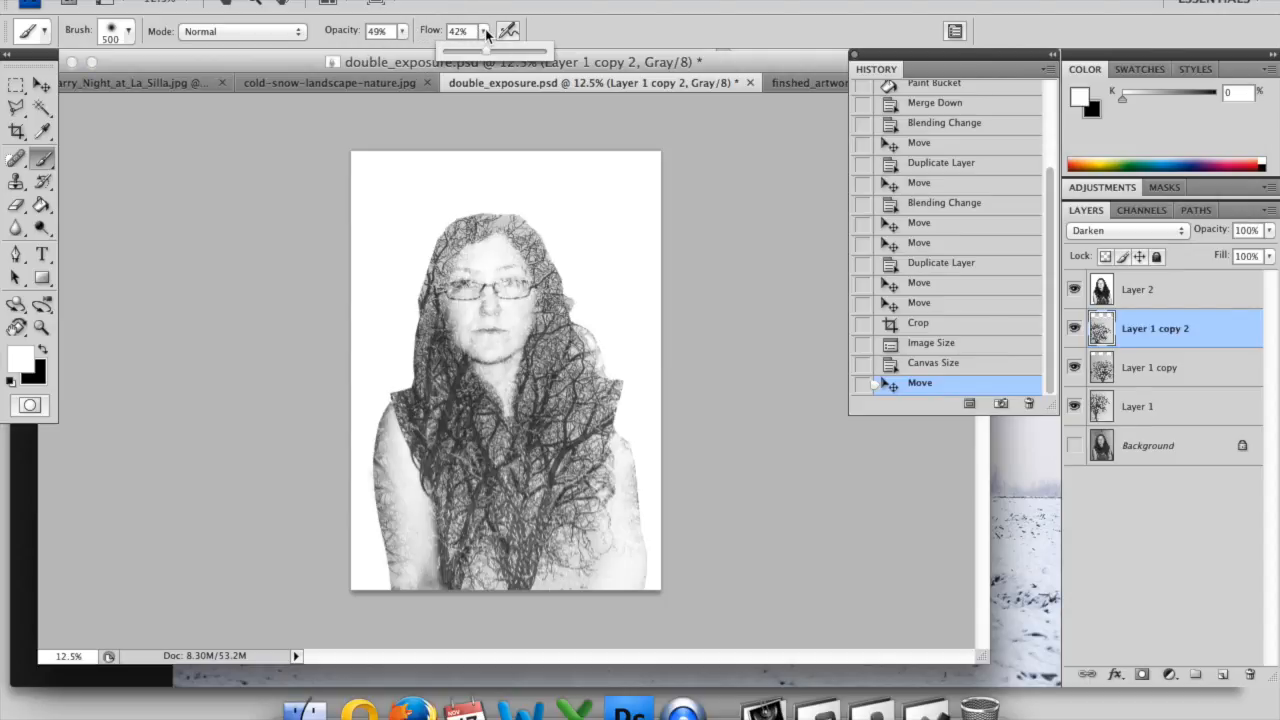
drag(489, 51, 493, 51)
Step: Fade both of the figure's arms toward the background with white brush strokes on Layer 2
mouse_move(629, 437)
mouse_down()
mouse_move(640, 586)
mouse_move(626, 479)
mouse_move(634, 560)
mouse_move(600, 440)
mouse_up()
click(1135, 297)
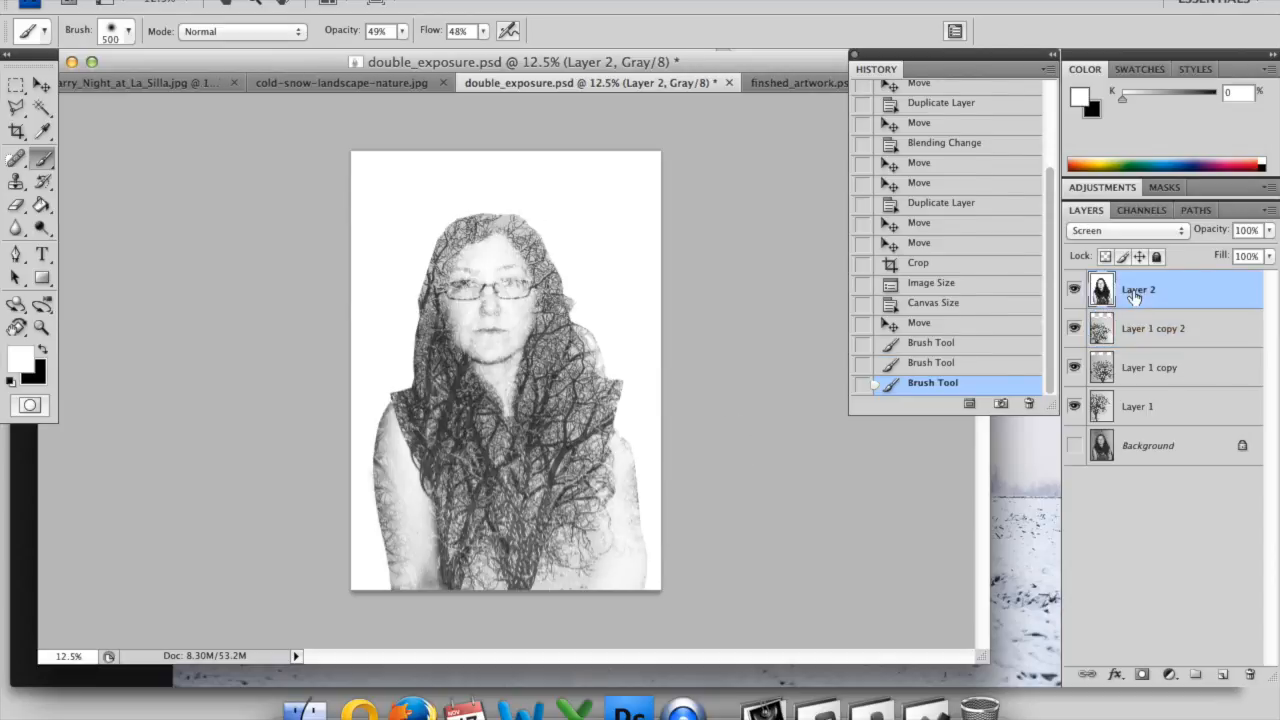
drag(647, 534, 645, 610)
mouse_move(612, 440)
mouse_down()
mouse_move(666, 571)
mouse_move(655, 568)
mouse_up()
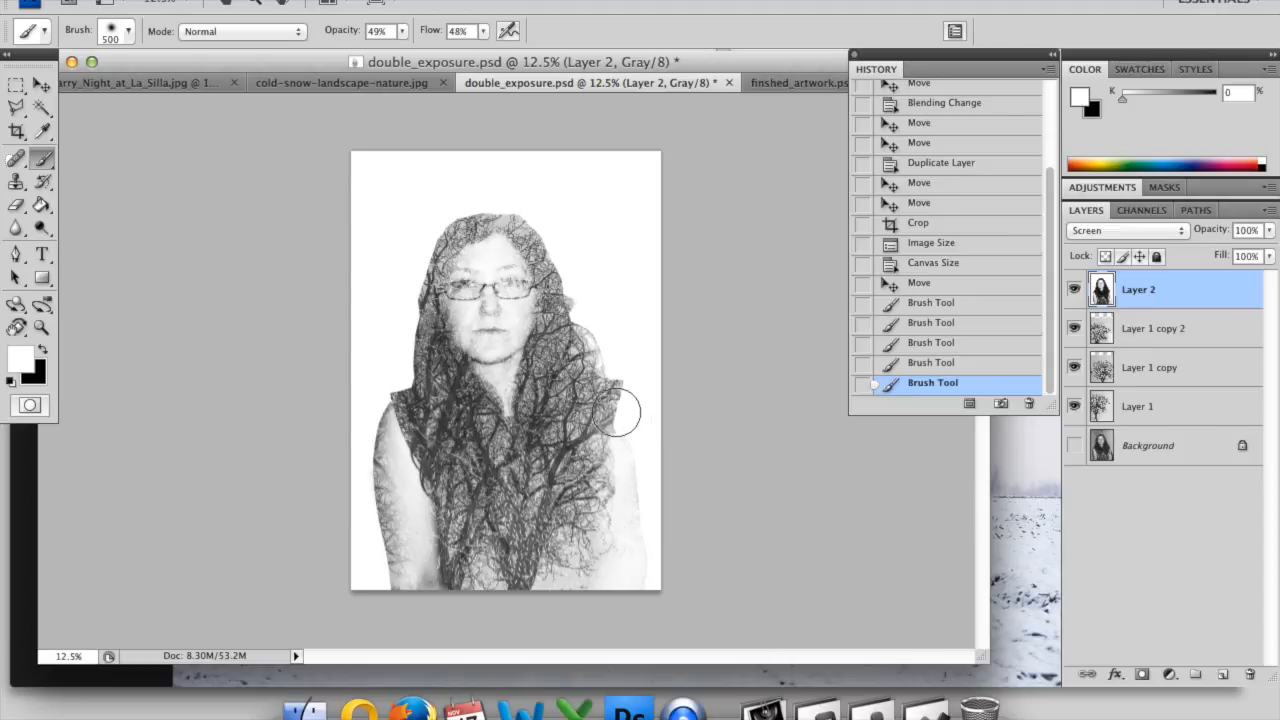
drag(634, 371, 654, 614)
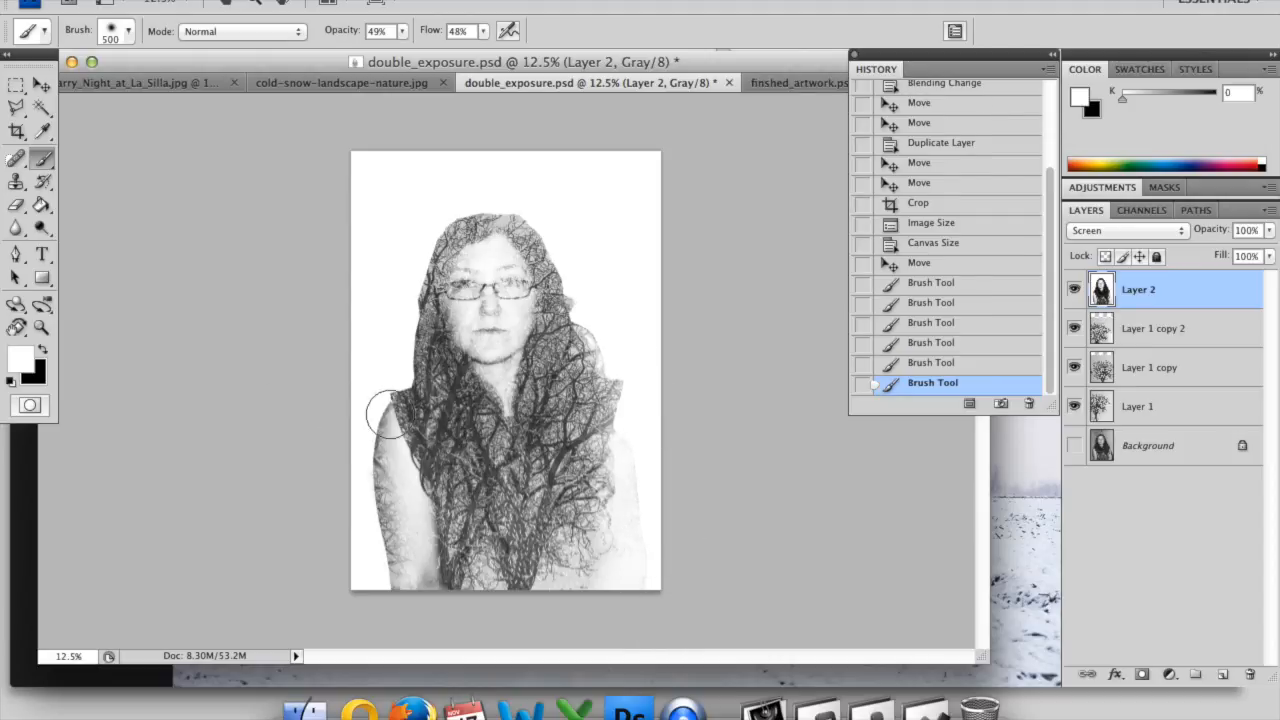
mouse_move(371, 400)
mouse_down()
mouse_move(400, 606)
mouse_move(366, 366)
mouse_up()
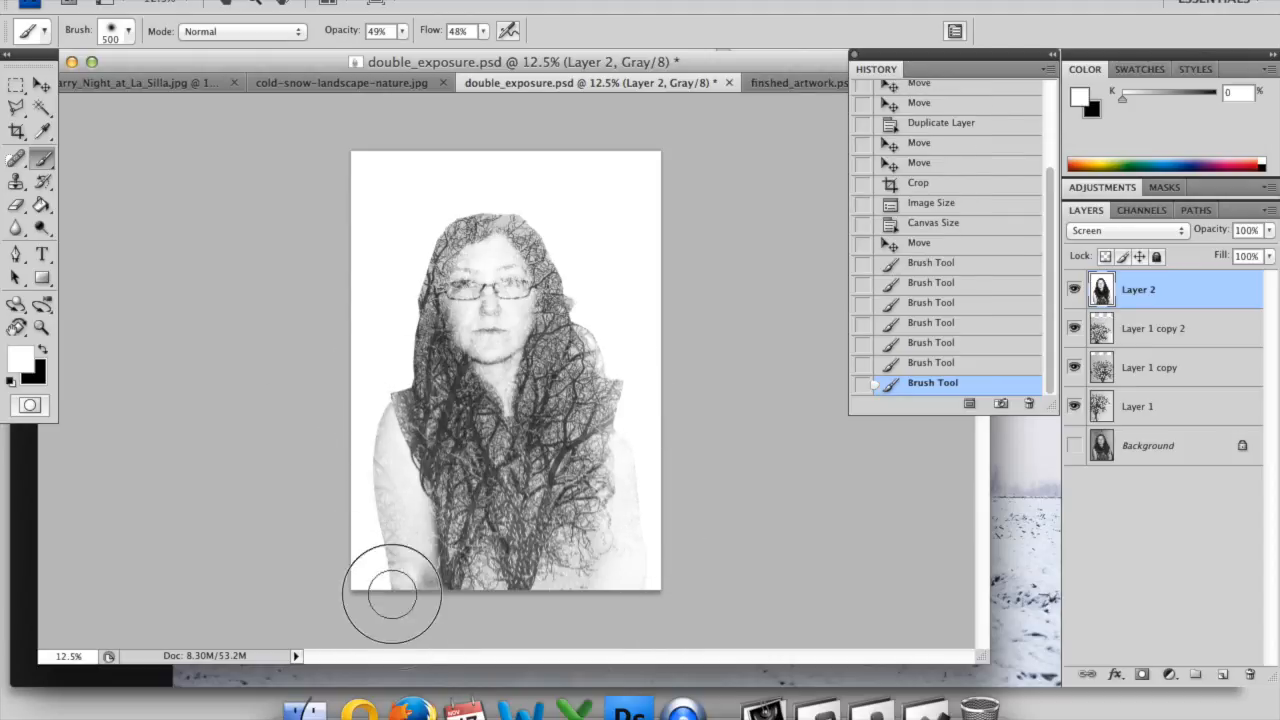
drag(383, 569, 405, 627)
drag(375, 406, 406, 609)
mouse_move(382, 352)
mouse_down()
mouse_move(373, 419)
mouse_move(414, 609)
mouse_up()
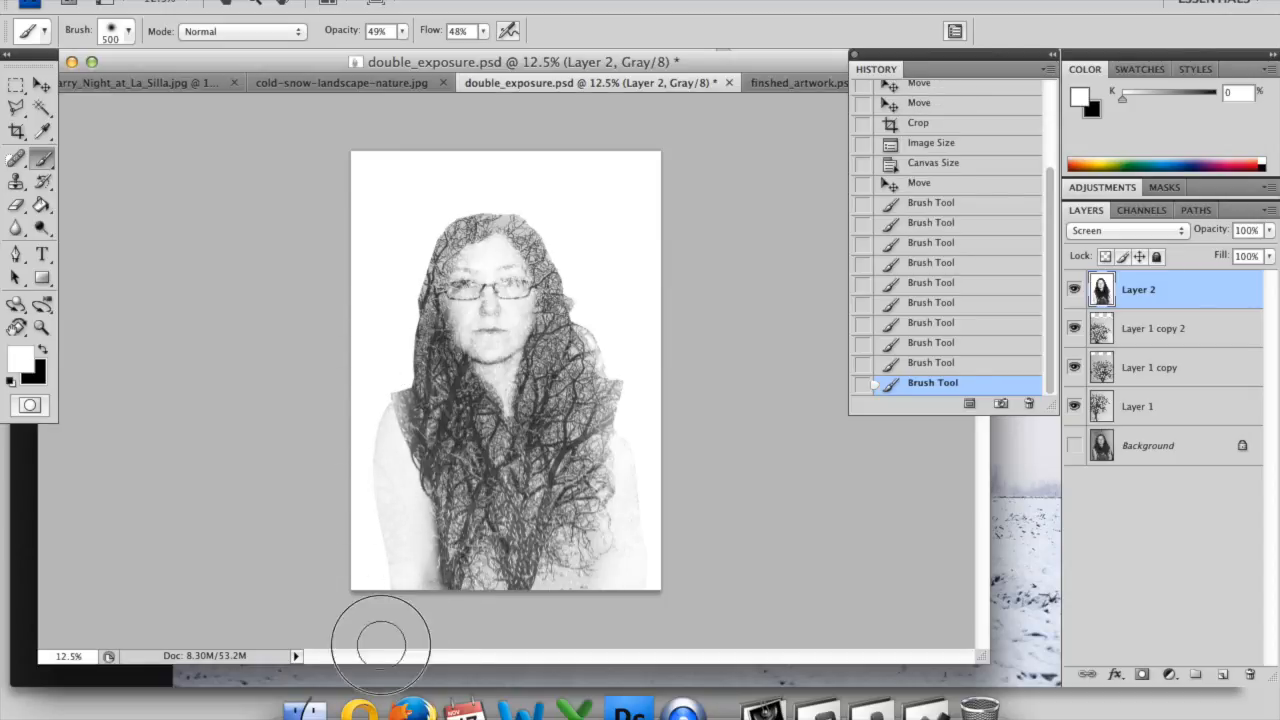
drag(650, 573, 605, 643)
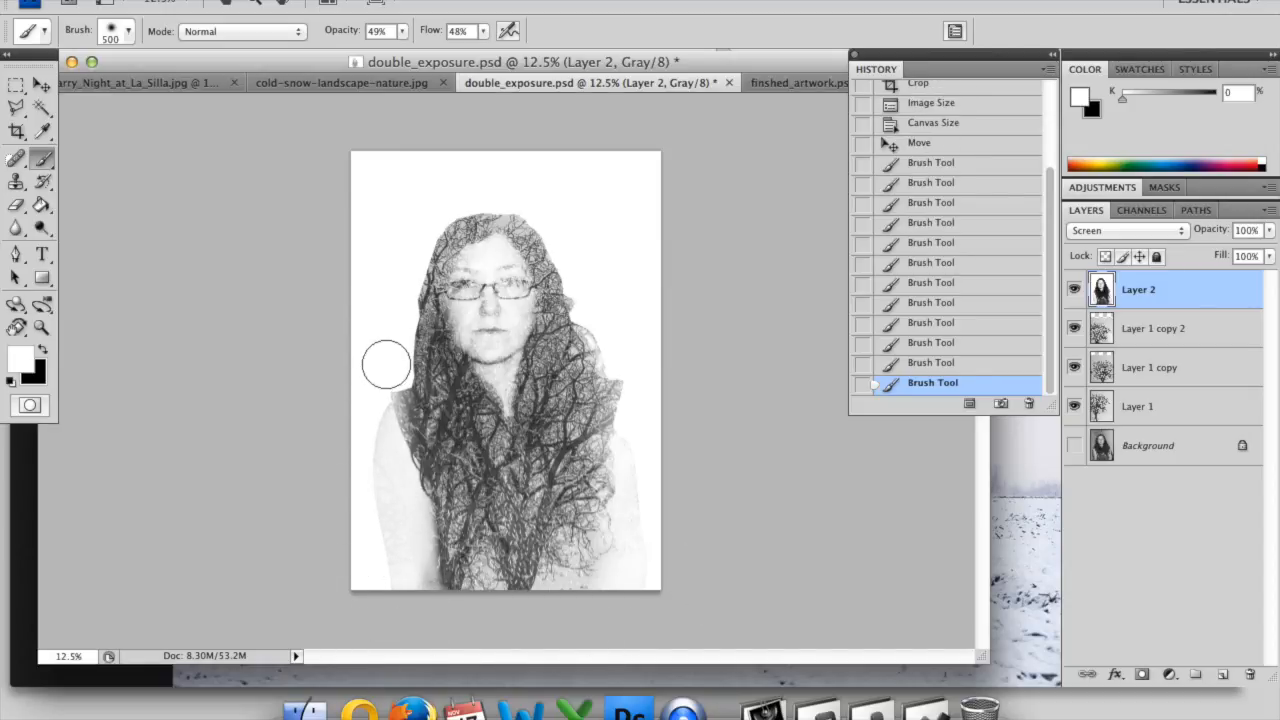
Step: Soften the outer edges of the hair on both sides of the head with white brush strokes on Layer 2
mouse_move(580, 260)
mouse_down()
mouse_move(529, 209)
mouse_move(413, 187)
mouse_move(497, 201)
mouse_move(553, 242)
mouse_move(606, 341)
mouse_up()
drag(574, 297, 744, 581)
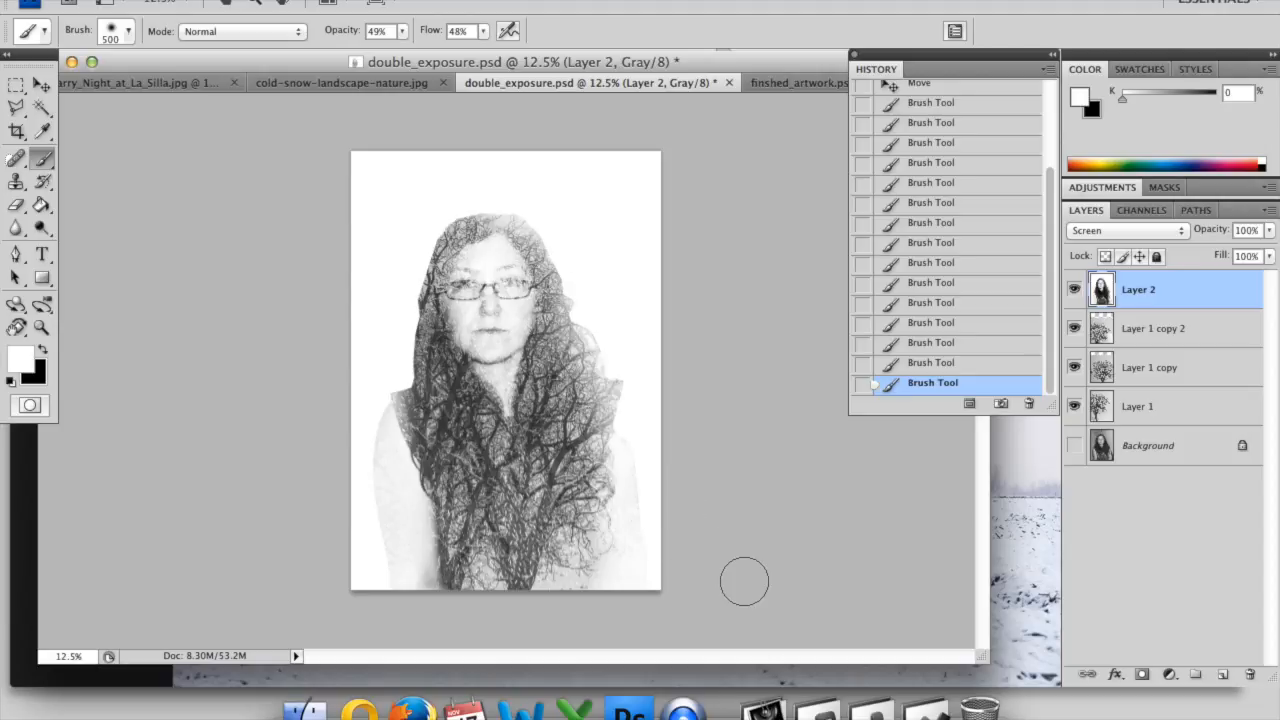
mouse_move(464, 210)
mouse_down()
mouse_move(401, 243)
mouse_move(354, 300)
mouse_up()
drag(426, 262, 362, 359)
drag(412, 288, 378, 371)
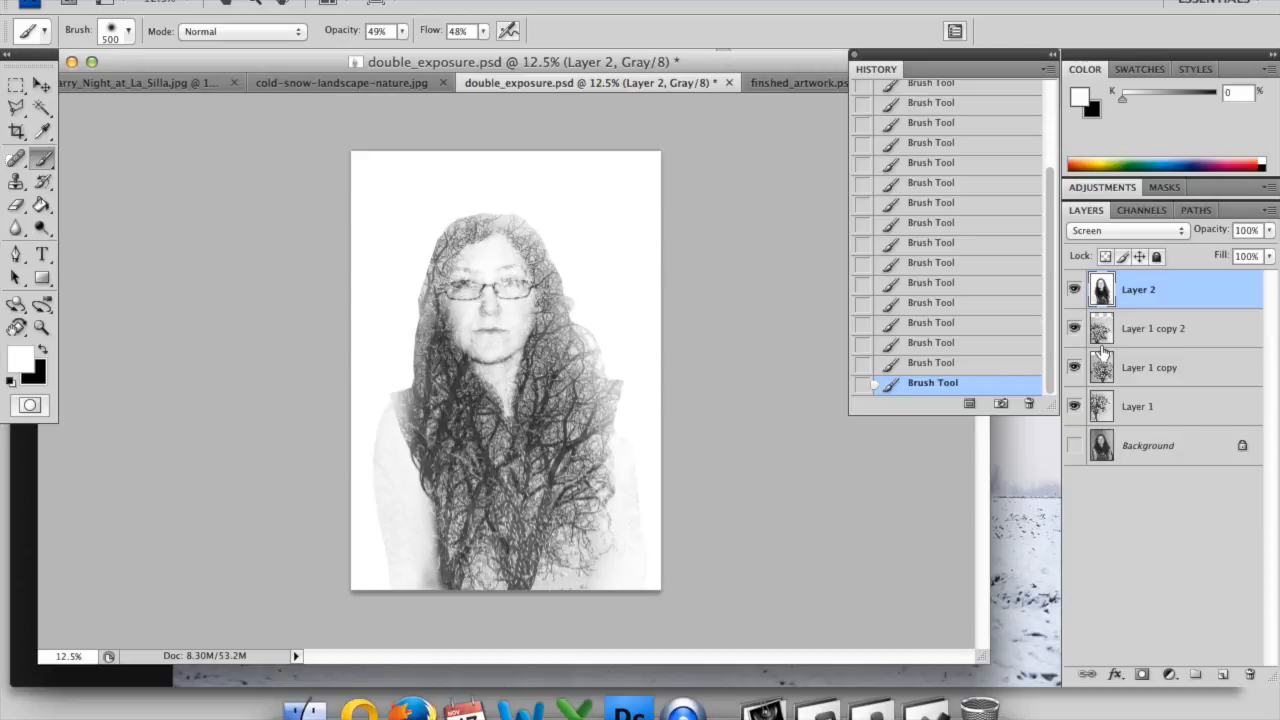
Step: Switch to Layer 1 copy 2 with black as the foreground colour, and set the brush opacity and flow to 33%
click(1143, 336)
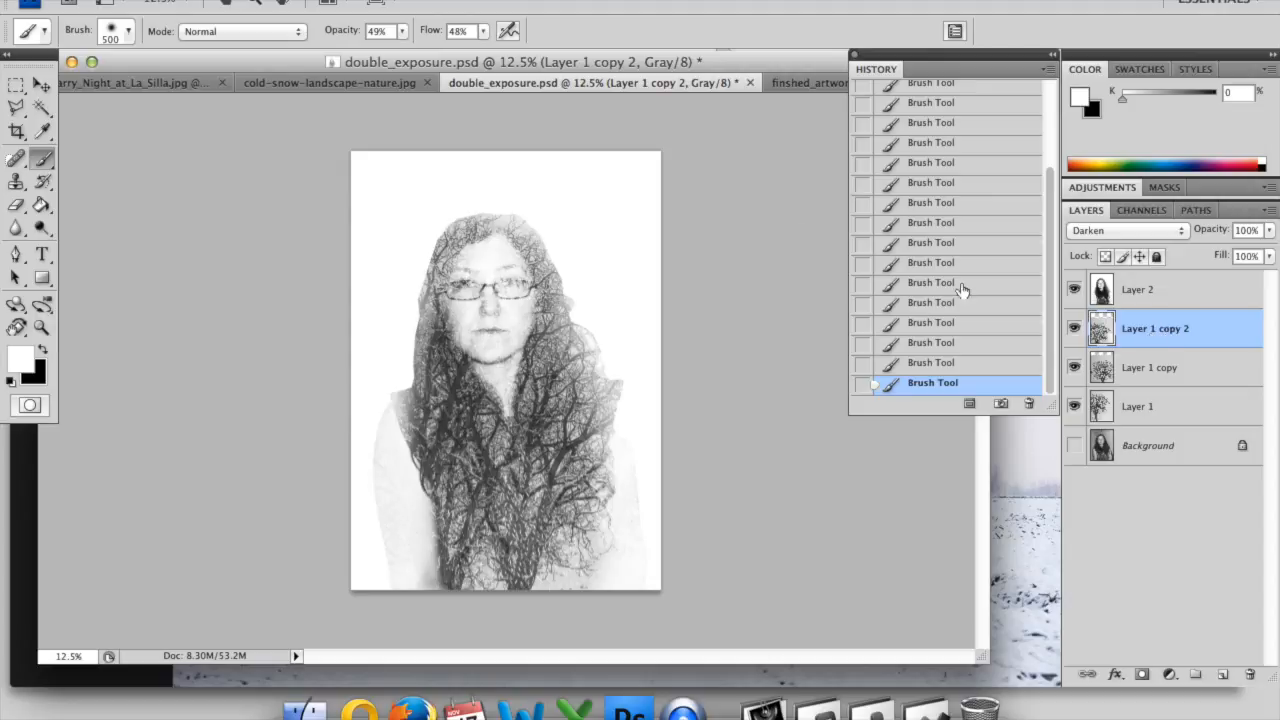
click(43, 352)
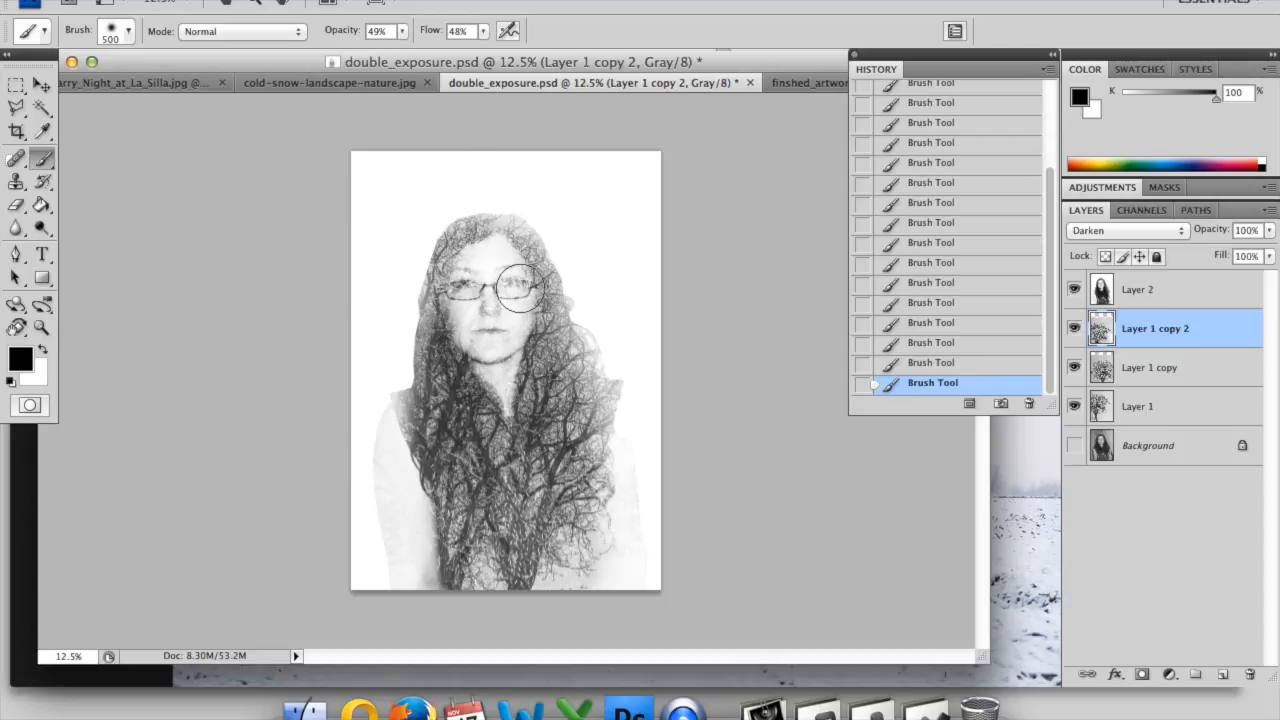
click(403, 32)
drag(418, 50, 389, 50)
click(482, 32)
drag(484, 50, 469, 50)
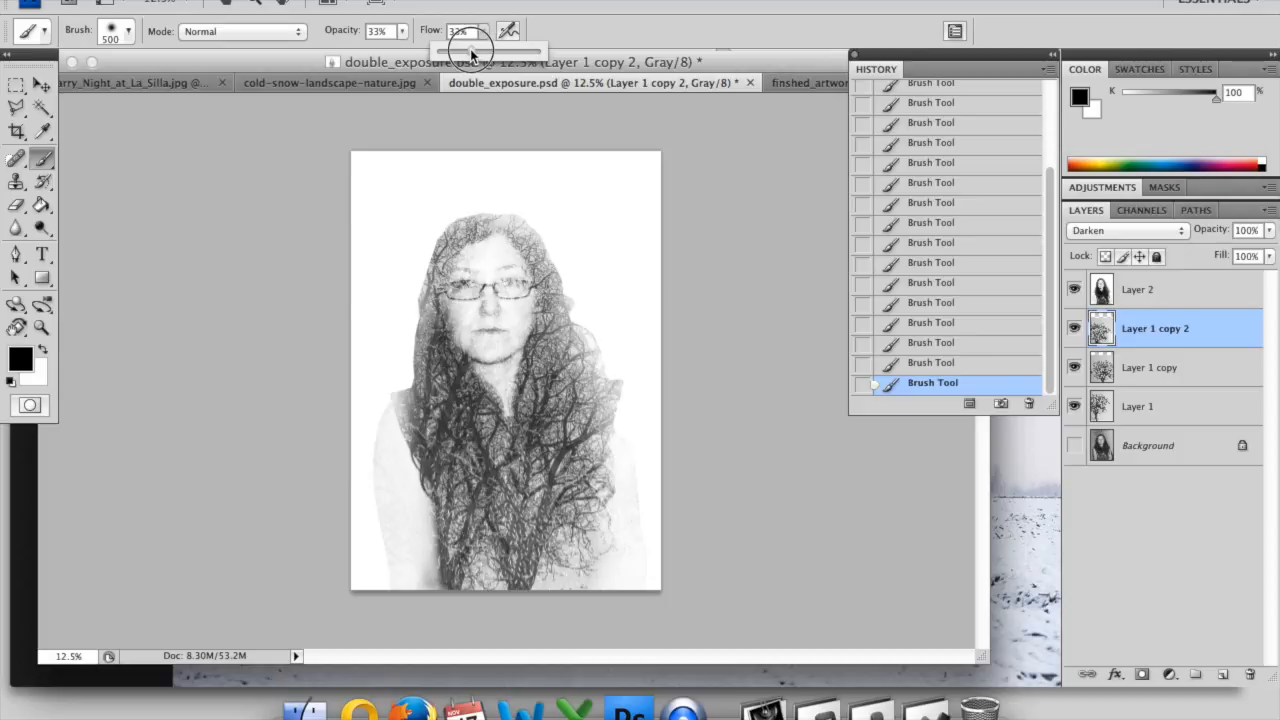
Step: Darken the eyes, glasses and face with black brush dabs on Layer 1 copy 2
click(512, 290)
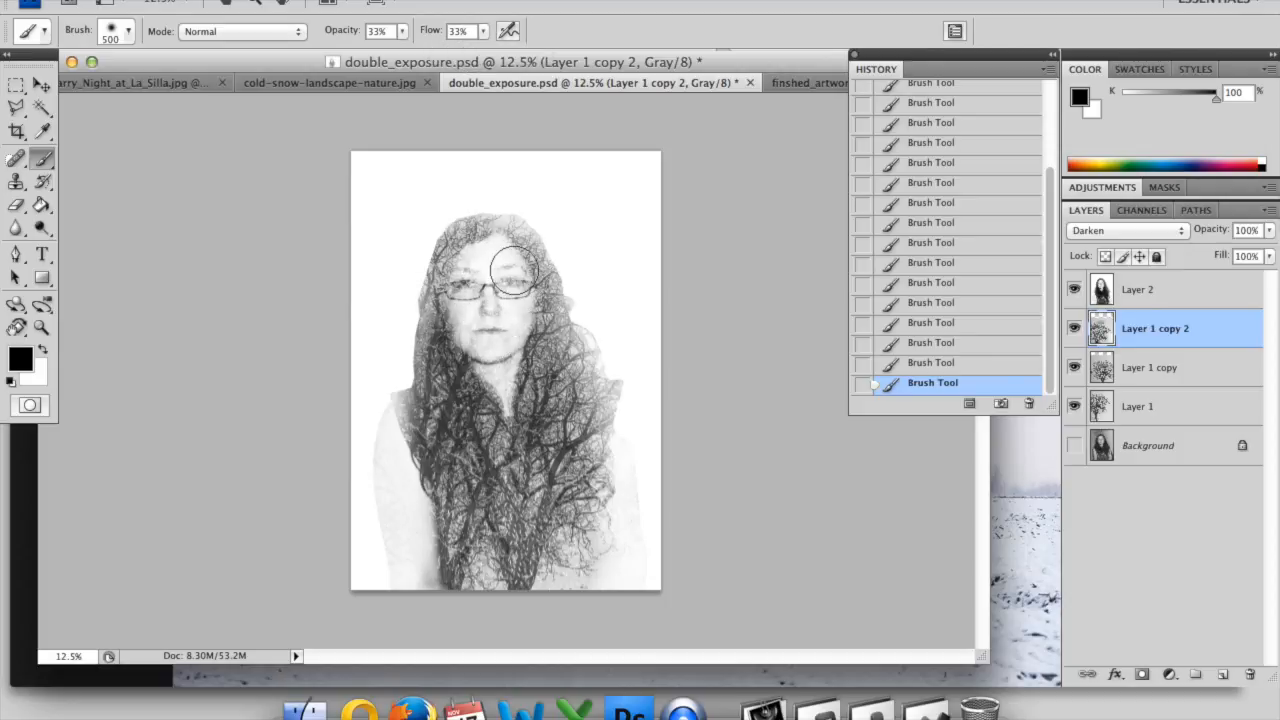
click(504, 243)
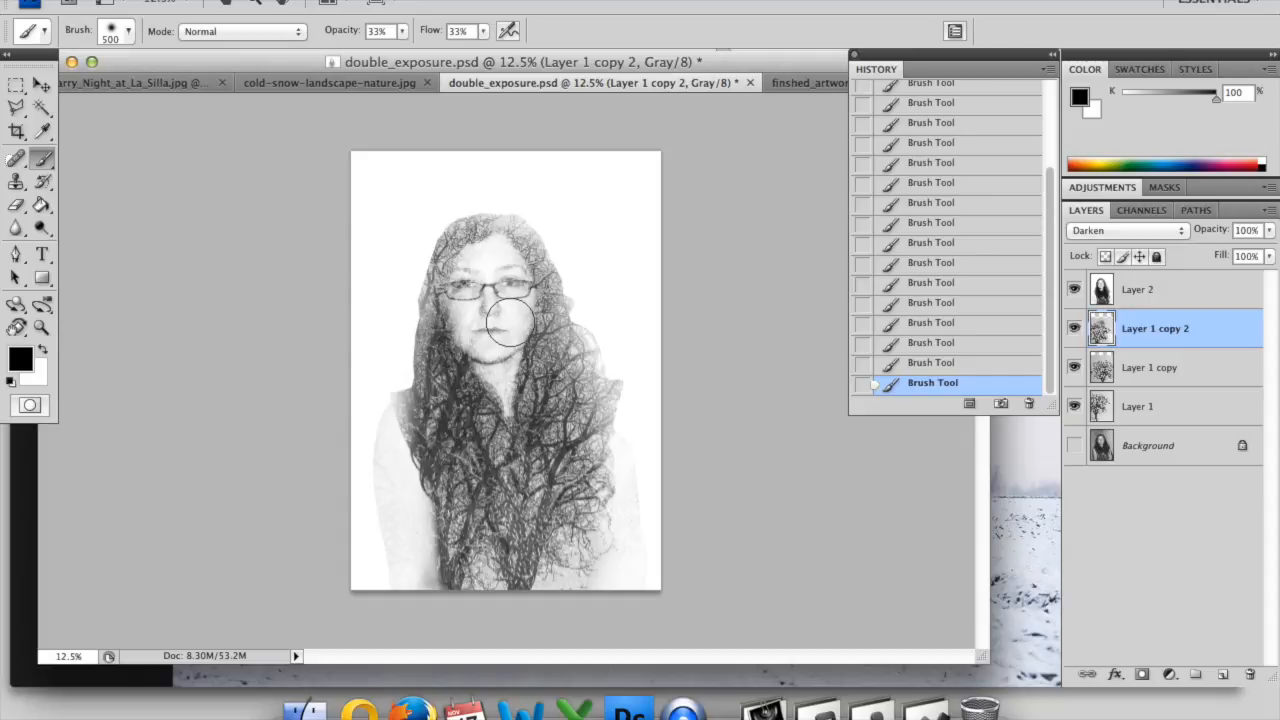
click(465, 259)
click(524, 282)
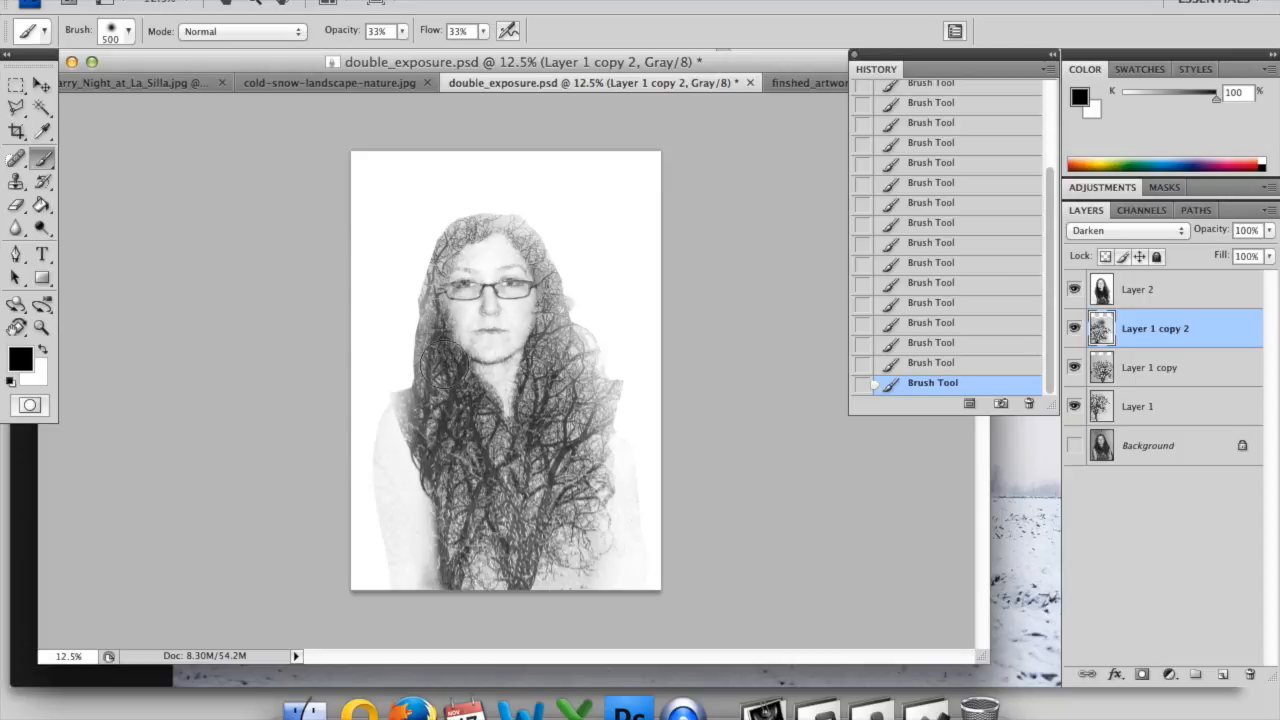
click(482, 305)
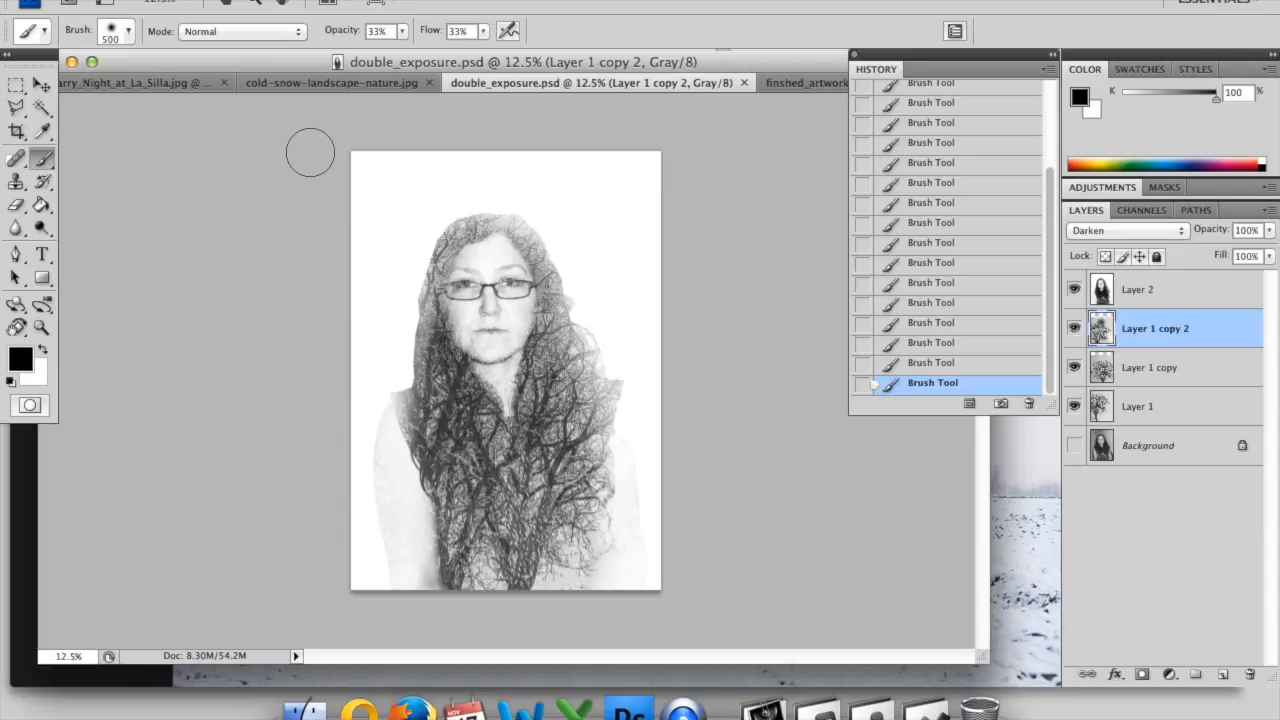
Step: Check finshed_artwork.psd for reference, and convert double_exposure.psd to RGB Color without merging its layers
click(788, 86)
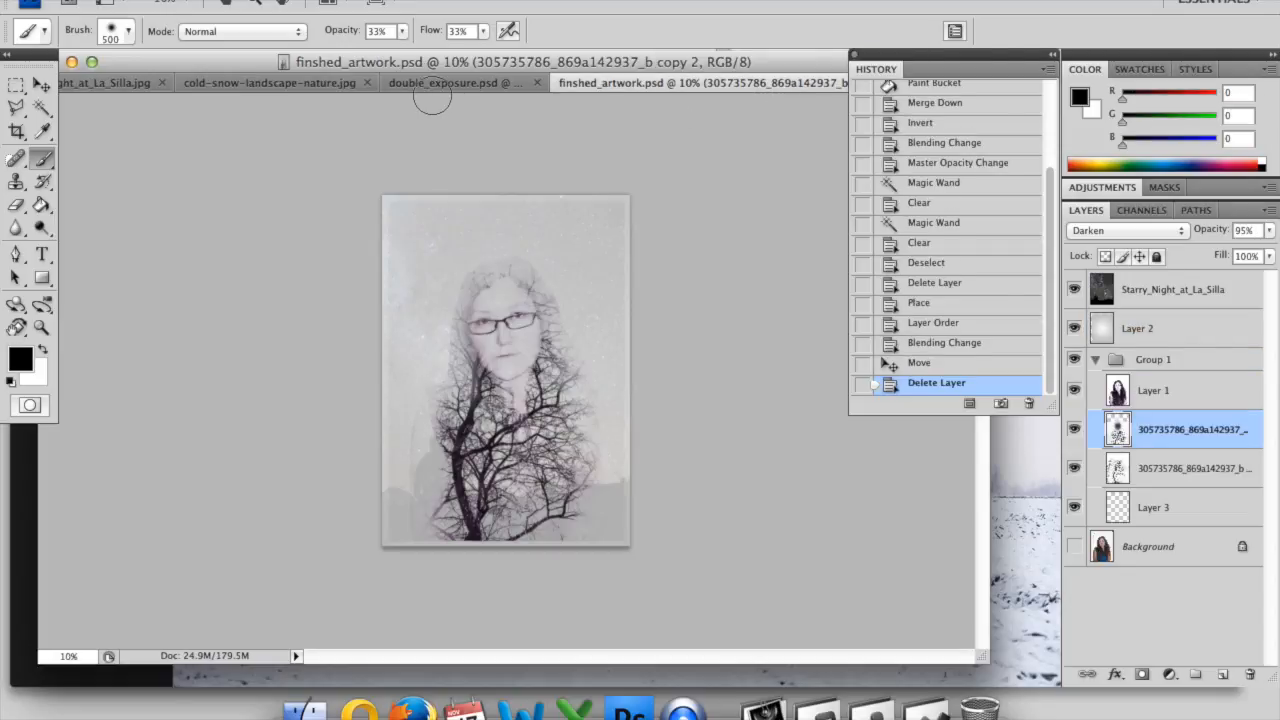
click(430, 86)
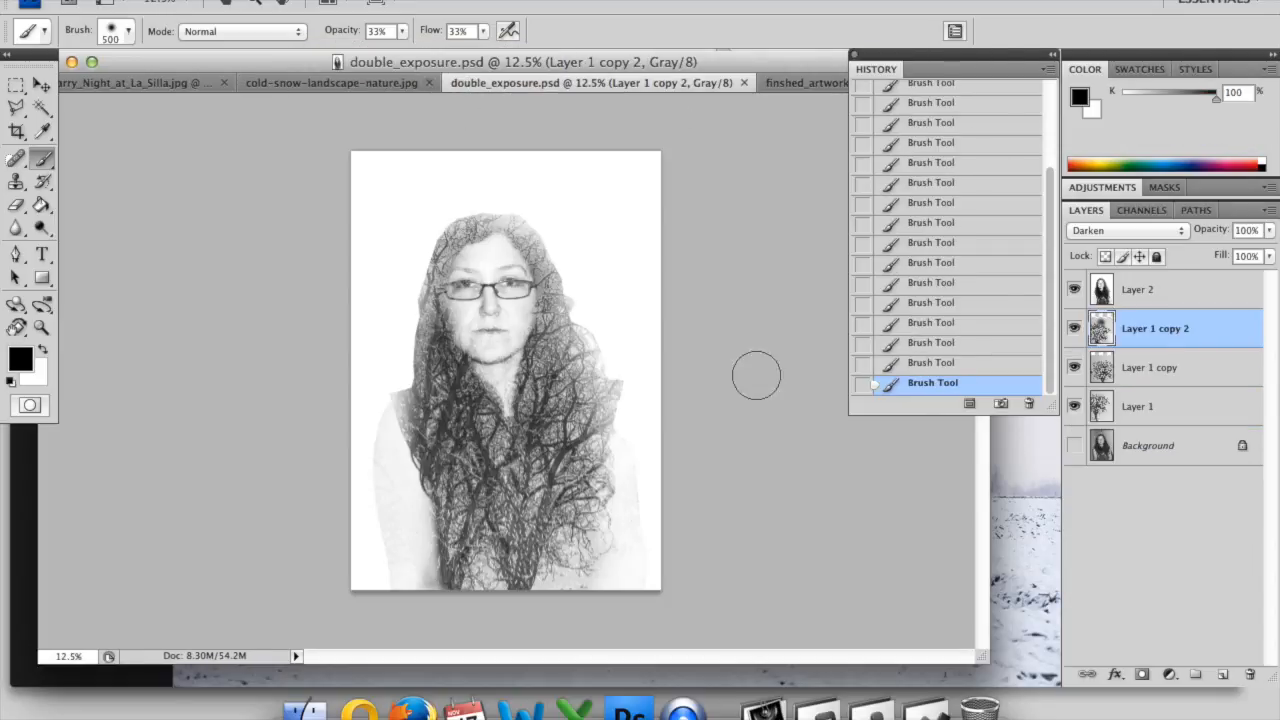
click(1139, 293)
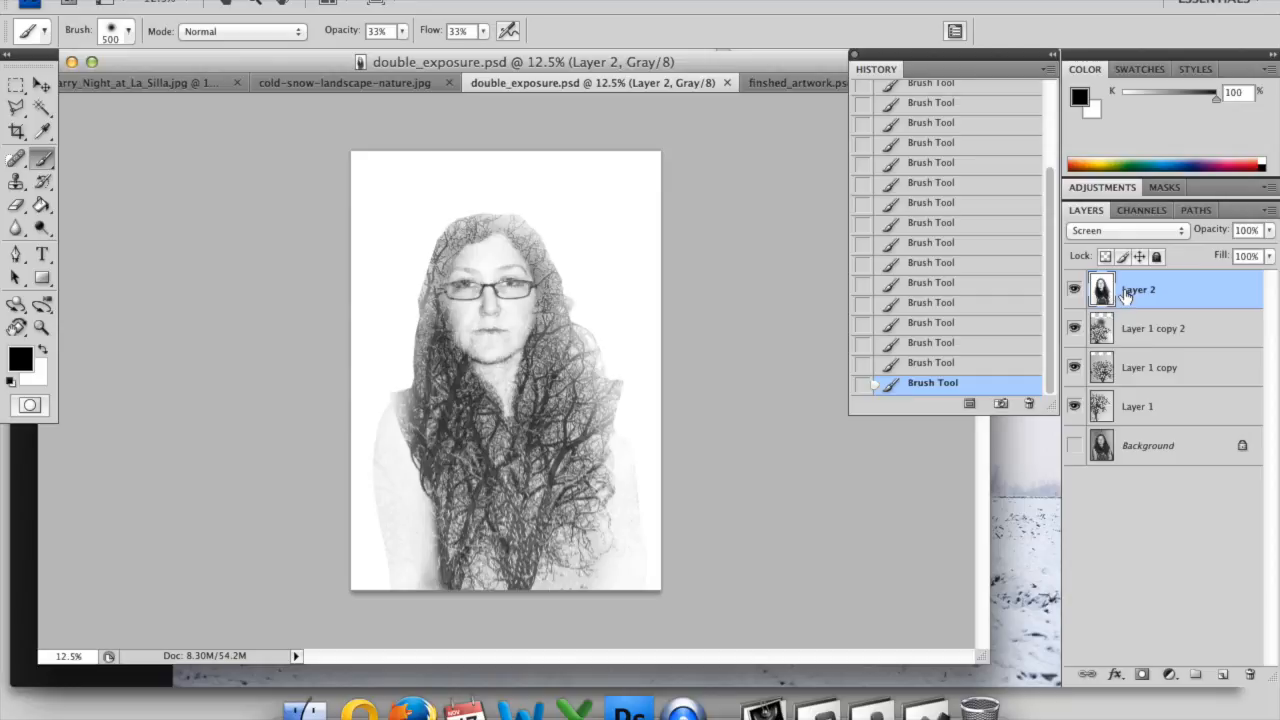
click(250, 2)
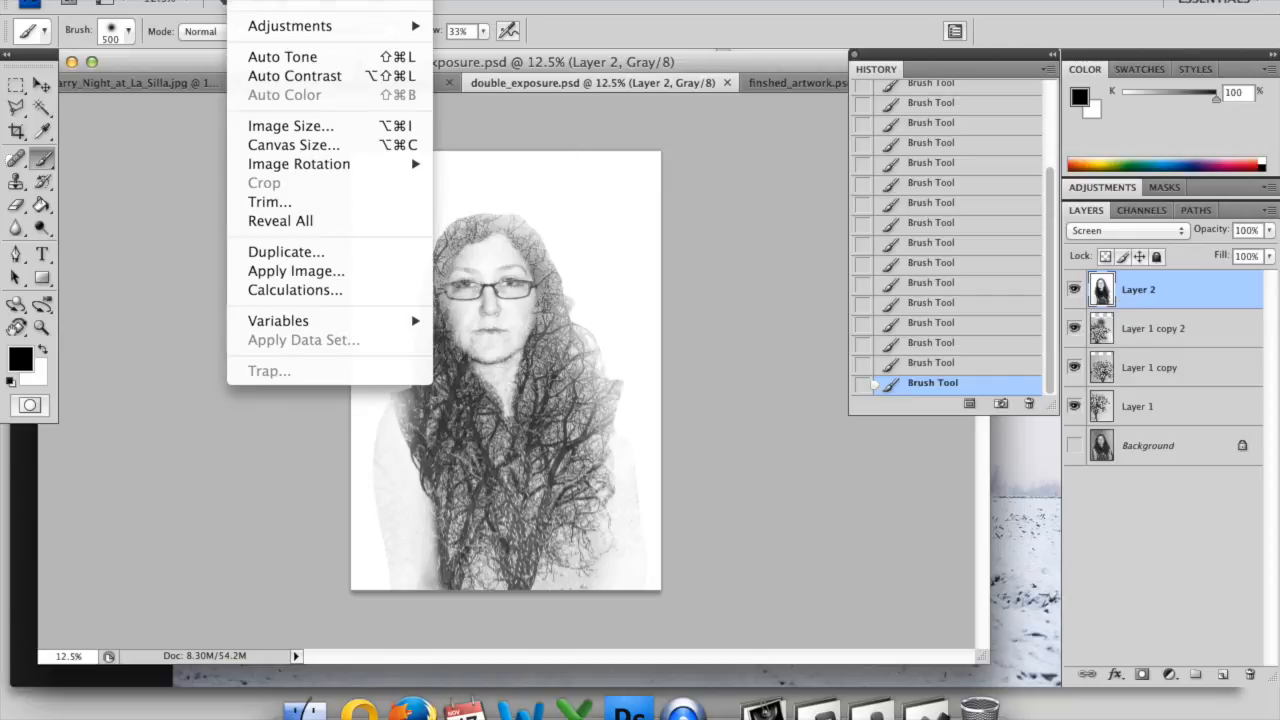
mouse_move(308, 36)
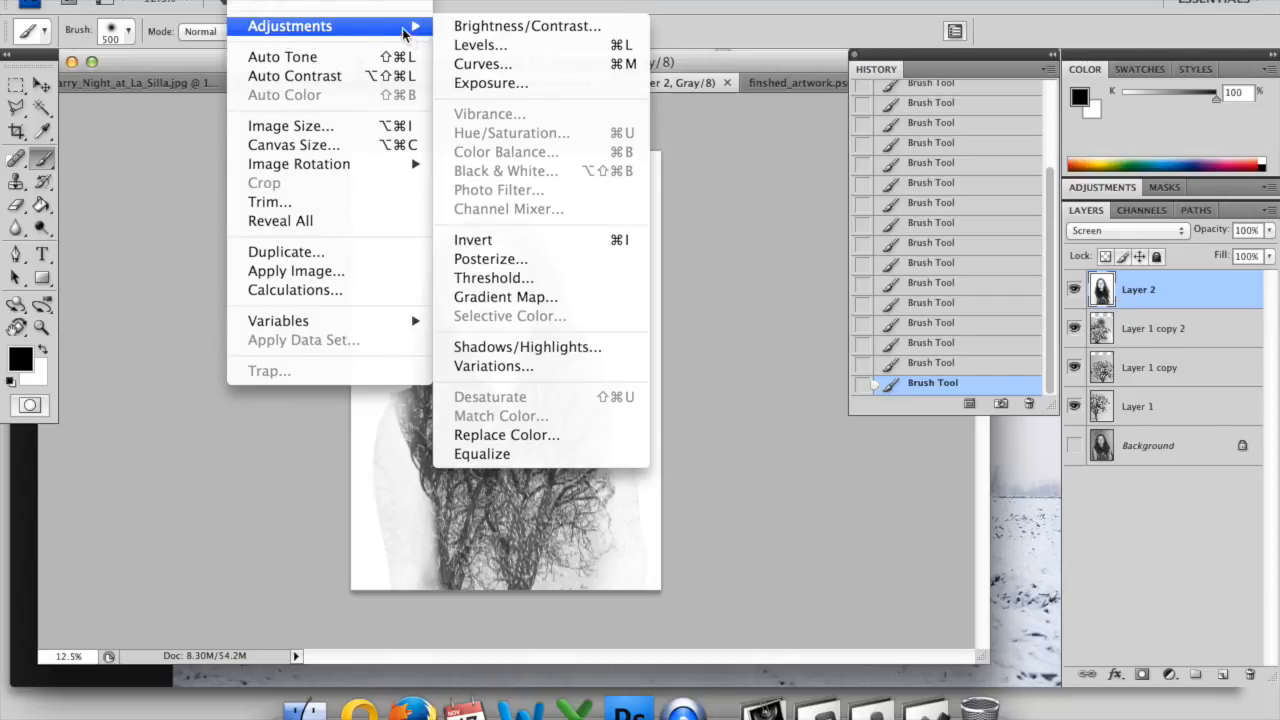
mouse_move(325, 7)
click(468, 76)
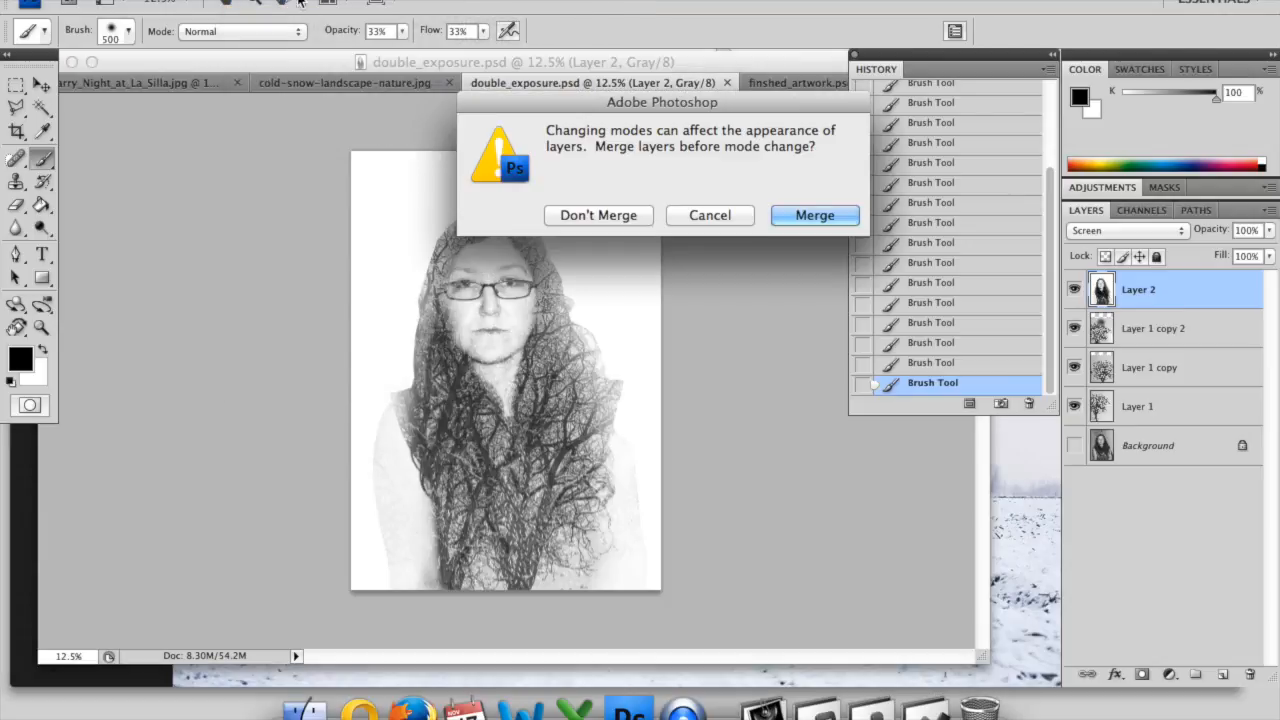
click(604, 216)
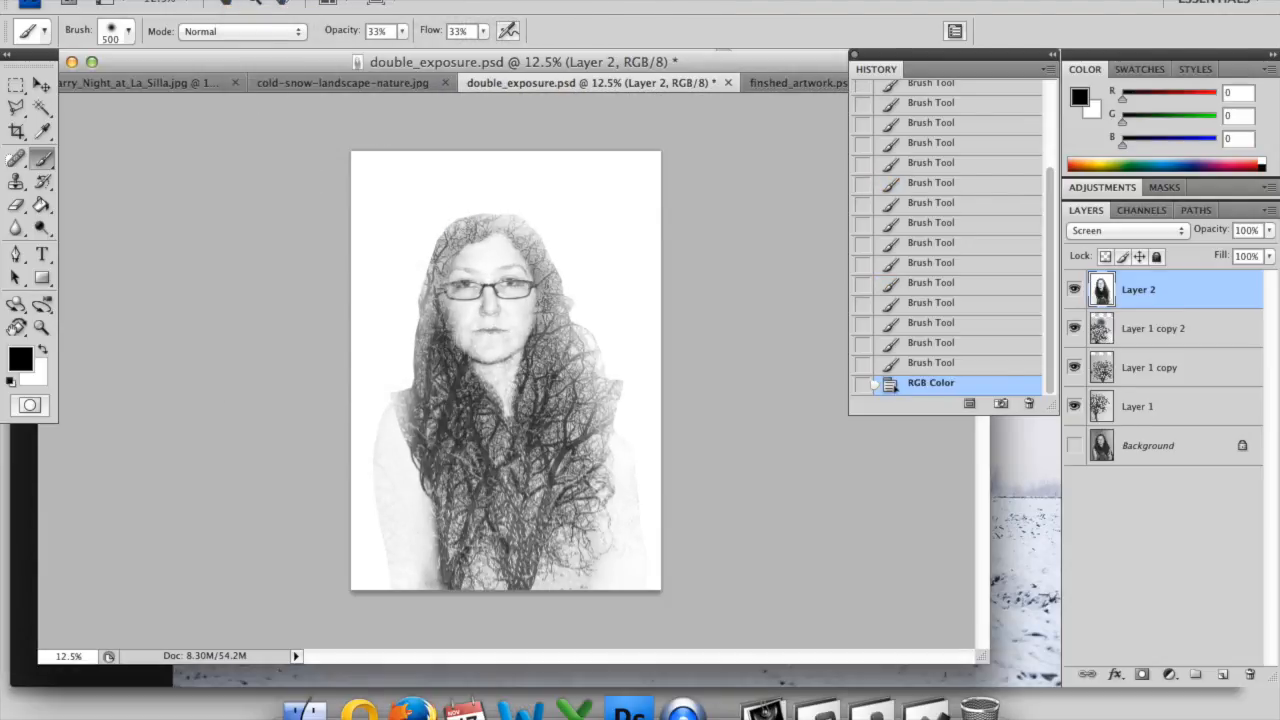
Step: Start a Color Balance adjustment on Layer 2 and set the midtones to +17 on Cyan/Red and -8 on Magenta/Green
click(274, 8)
mouse_move(285, 26)
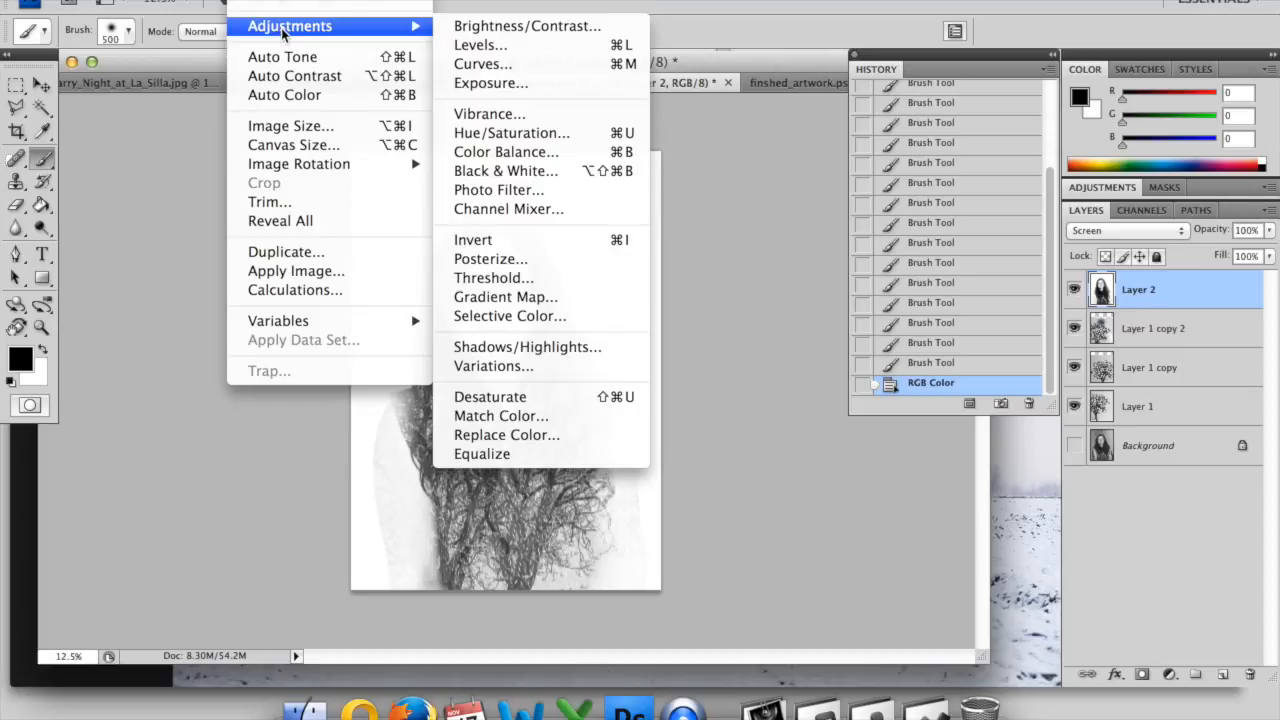
click(493, 156)
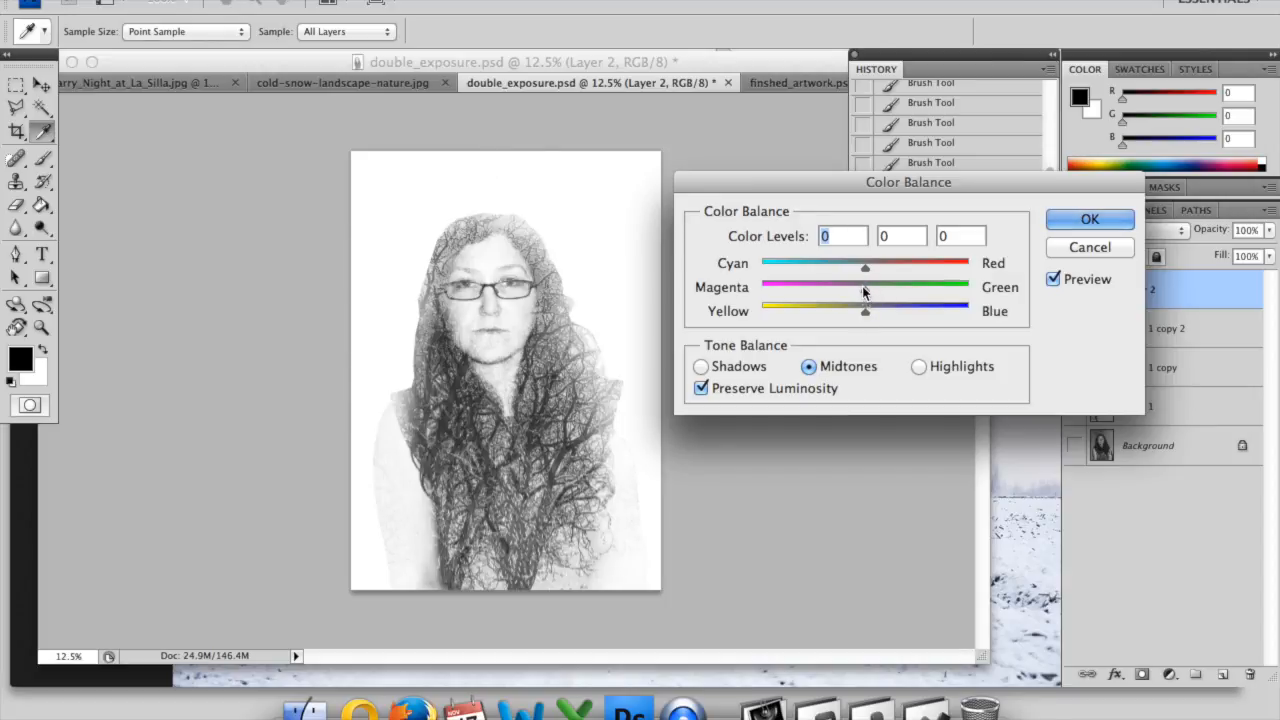
drag(865, 267, 885, 272)
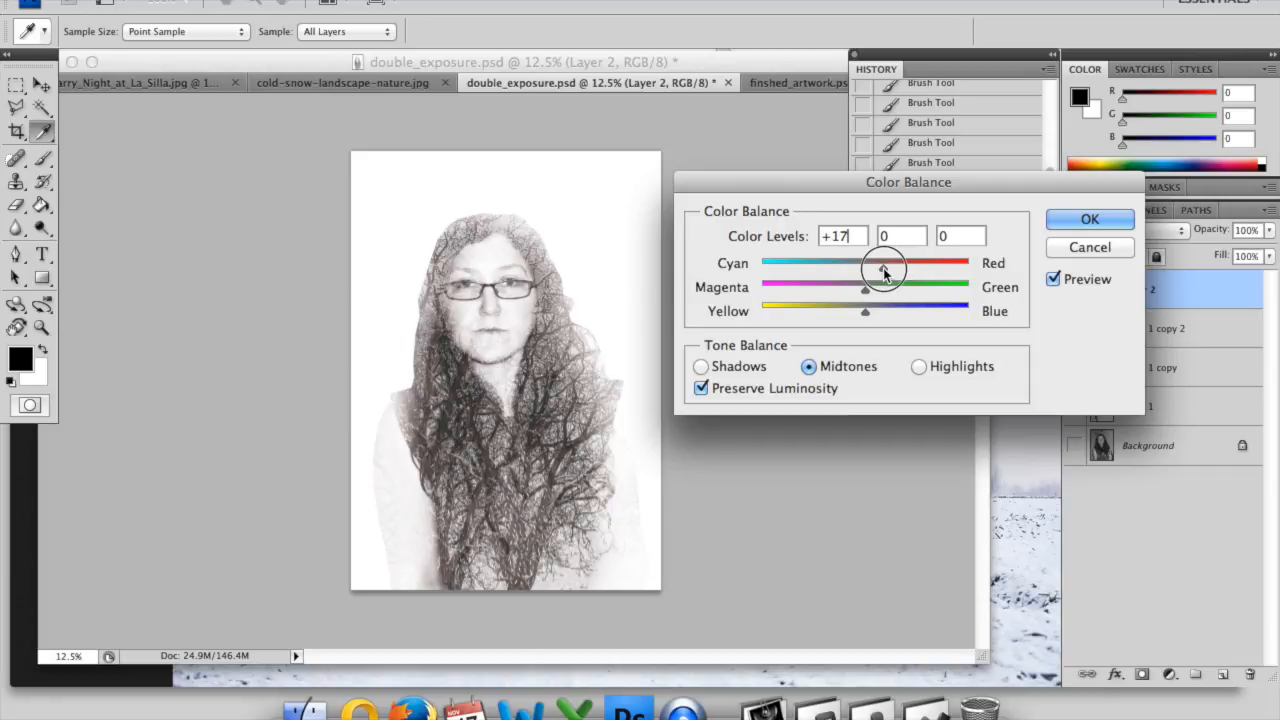
mouse_move(865, 289)
mouse_down()
mouse_move(841, 294)
mouse_move(858, 302)
mouse_up()
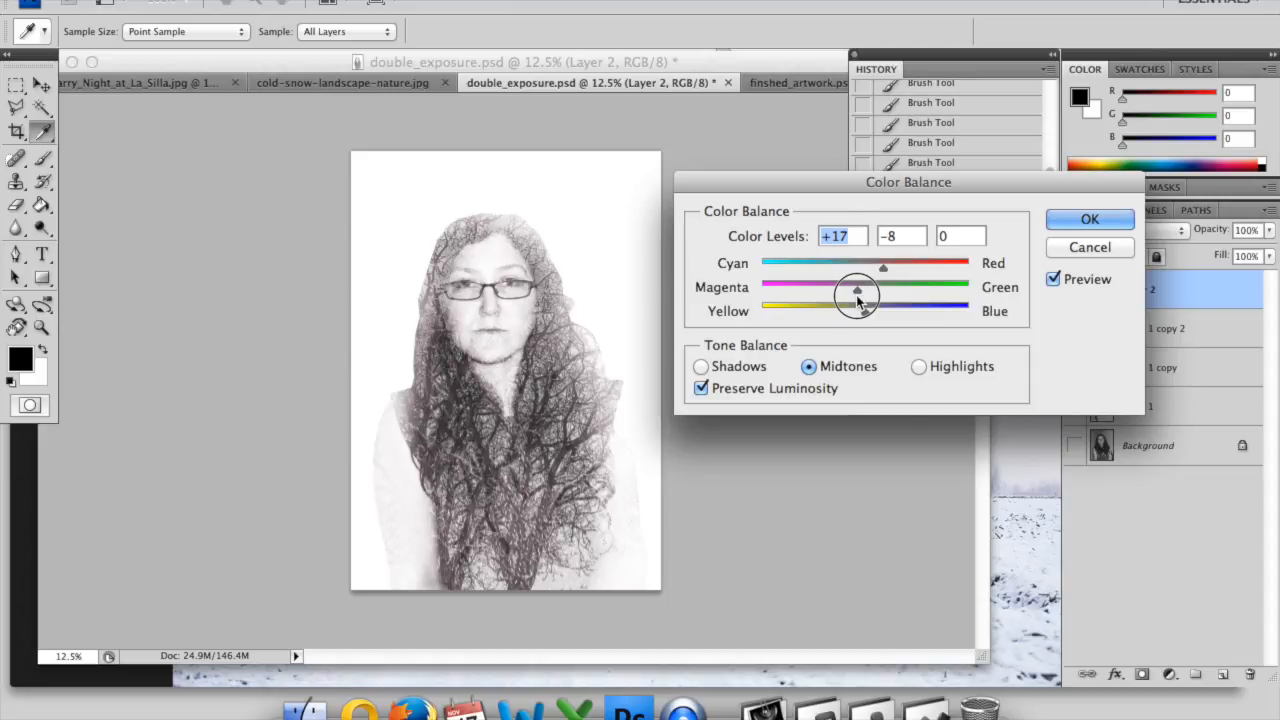
Step: Set the Color Balance highlights to +9 on Cyan/Red and apply the adjustment
click(918, 366)
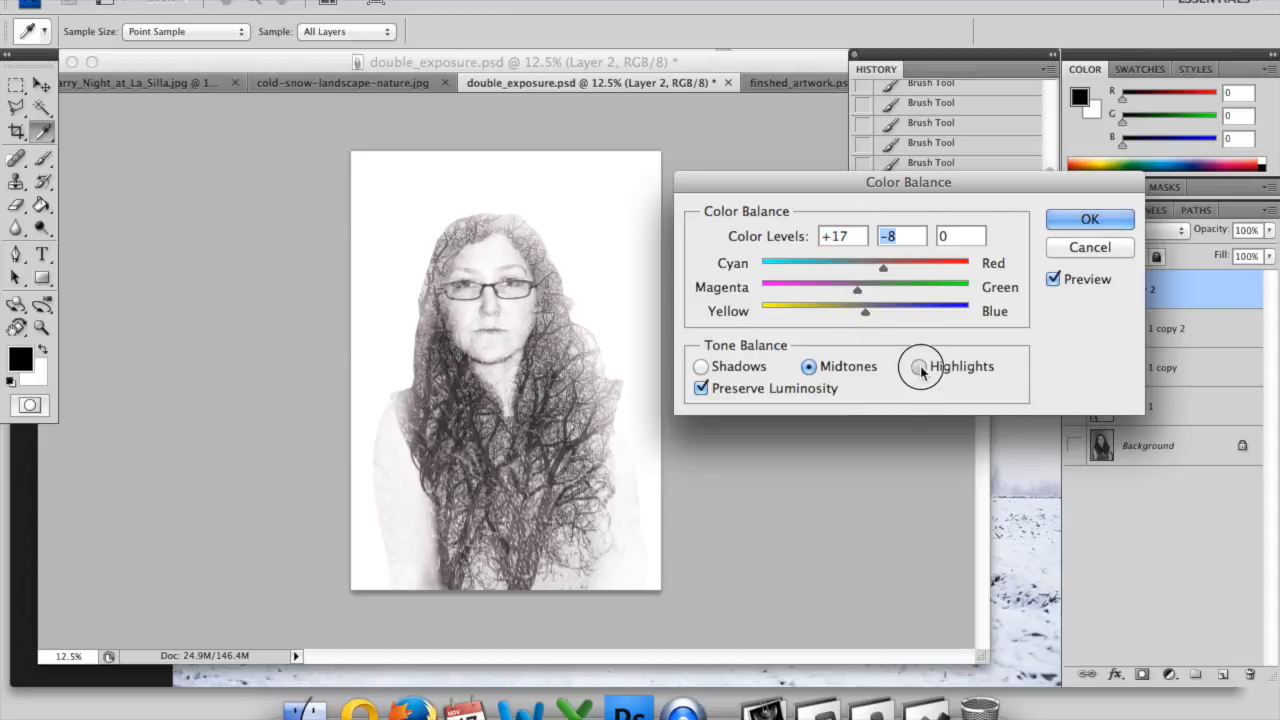
drag(867, 268, 880, 275)
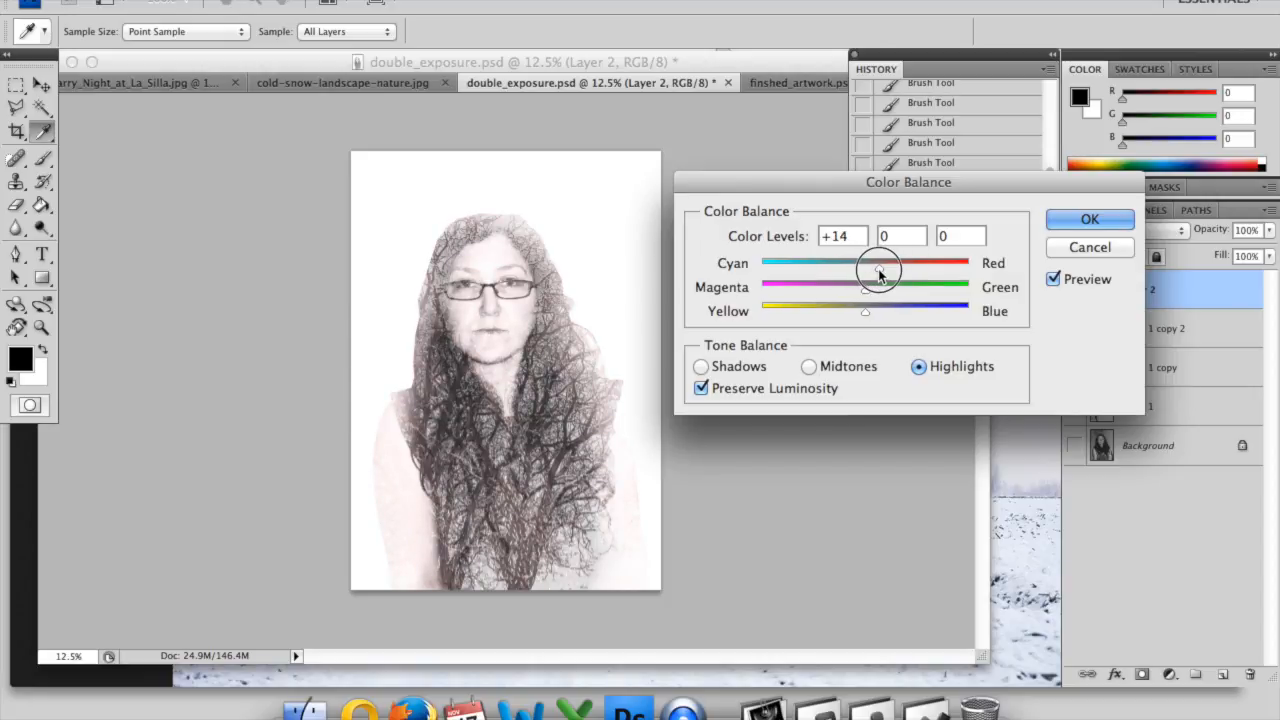
drag(880, 275, 874, 269)
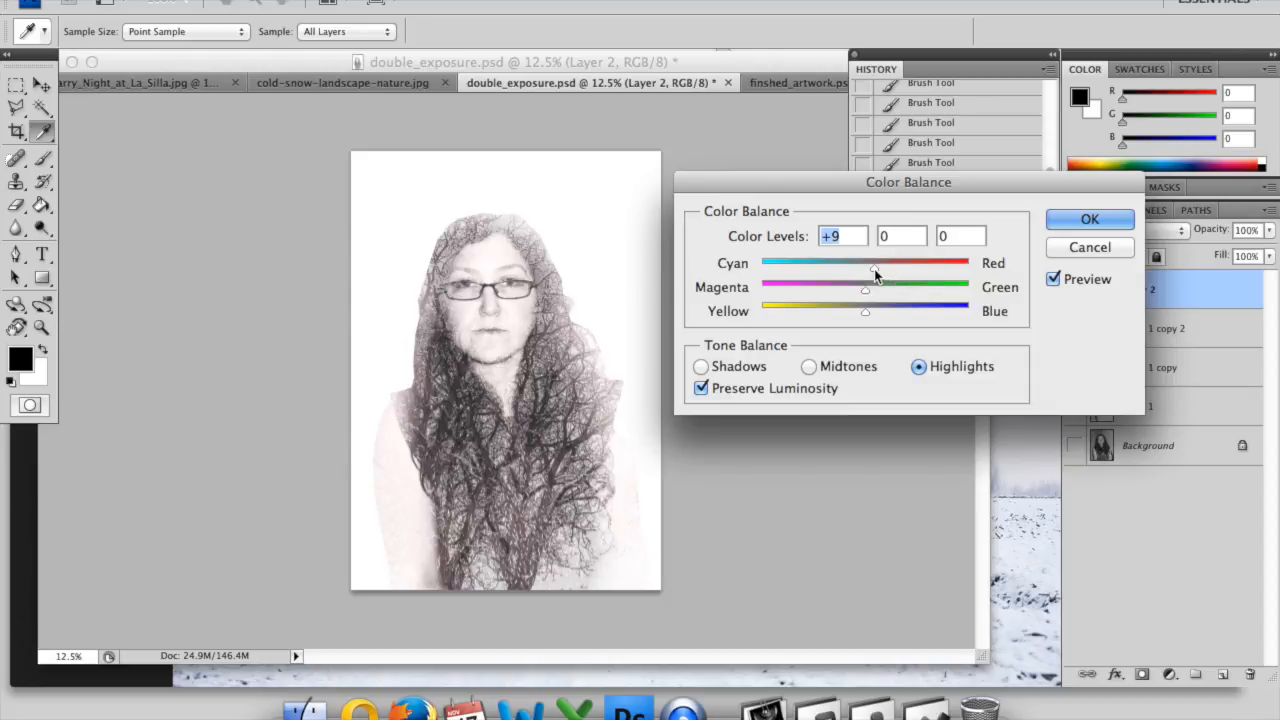
click(1077, 224)
mouse_move(694, 405)
mouse_down()
mouse_move(599, 435)
mouse_move(622, 390)
mouse_up()
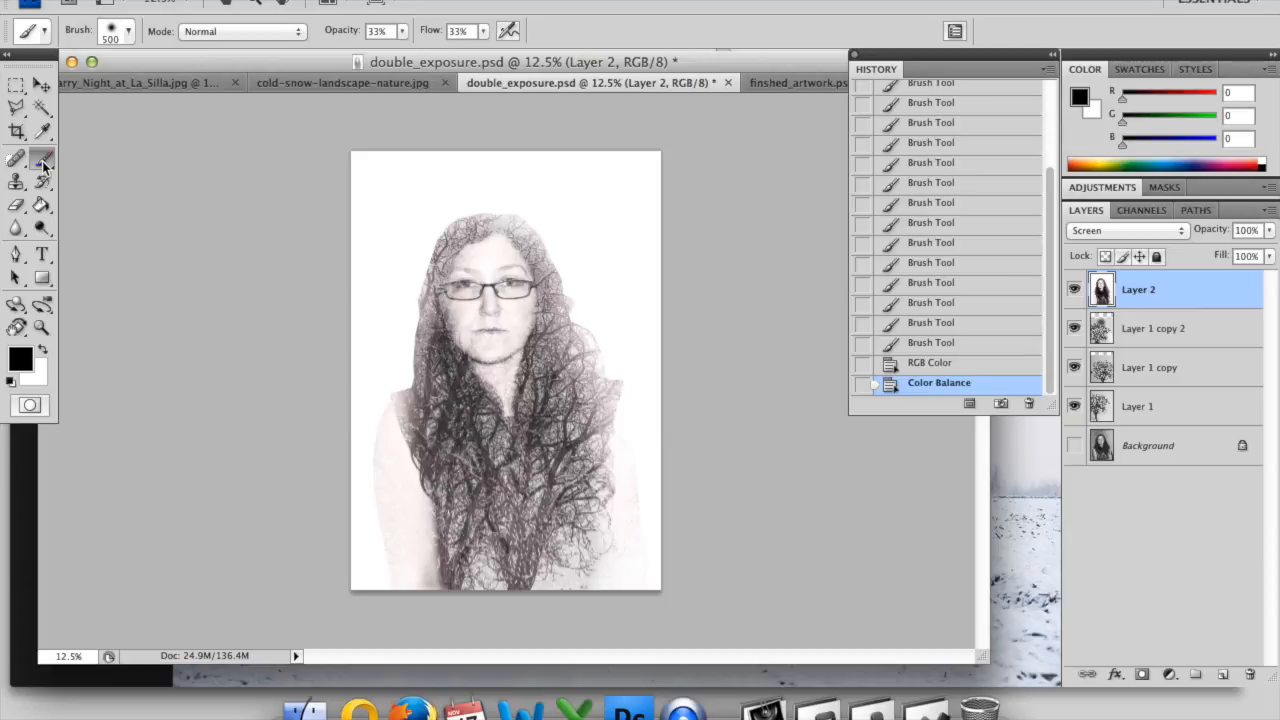
Step: Fade the hair edge and shoulder along the right of the portrait on Layer 2 with white brush dabs, and save double_exposure.psd
click(42, 349)
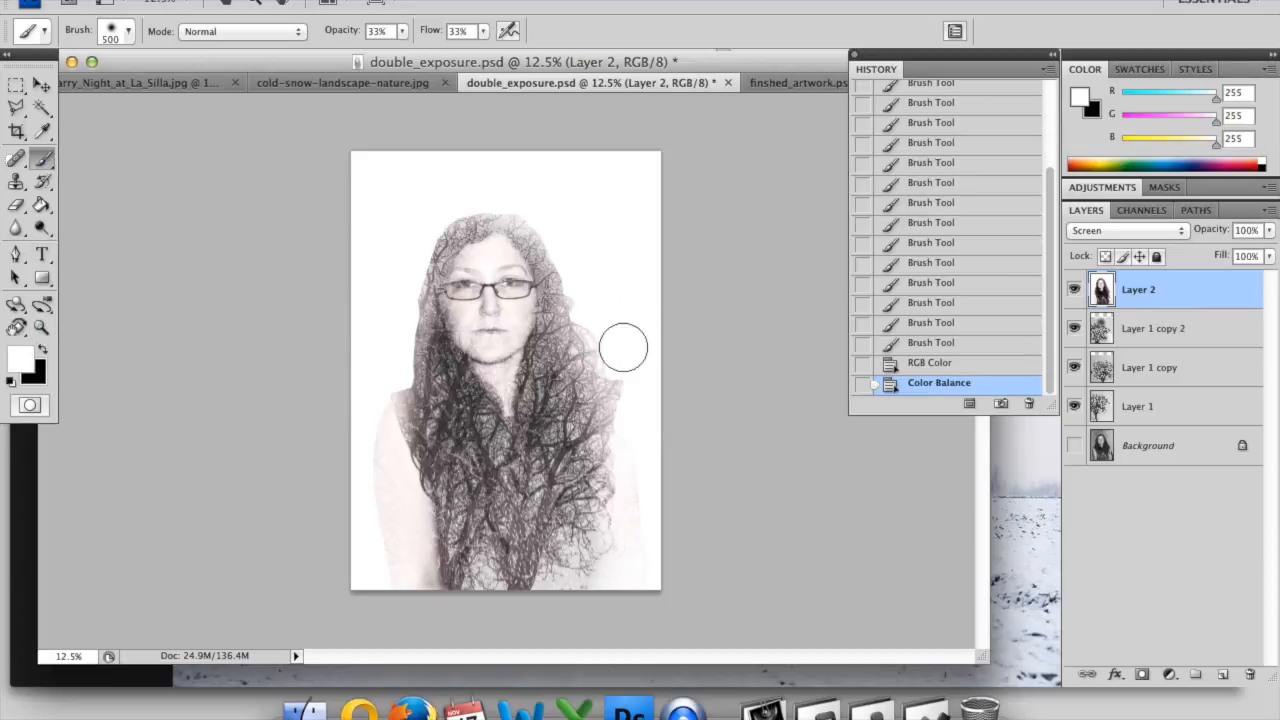
click(614, 395)
click(620, 393)
click(605, 390)
click(606, 389)
click(617, 373)
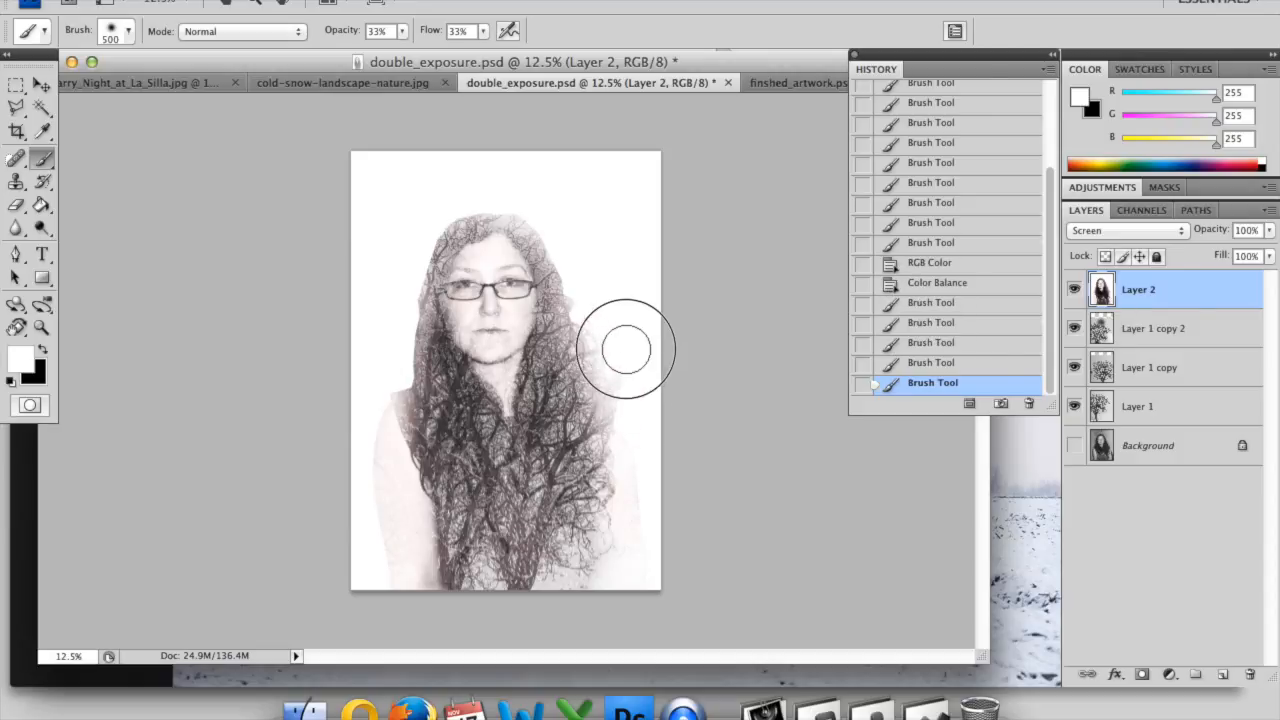
click(618, 385)
click(619, 409)
click(619, 400)
click(623, 375)
click(623, 390)
click(623, 408)
click(614, 371)
click(617, 409)
click(620, 397)
click(632, 457)
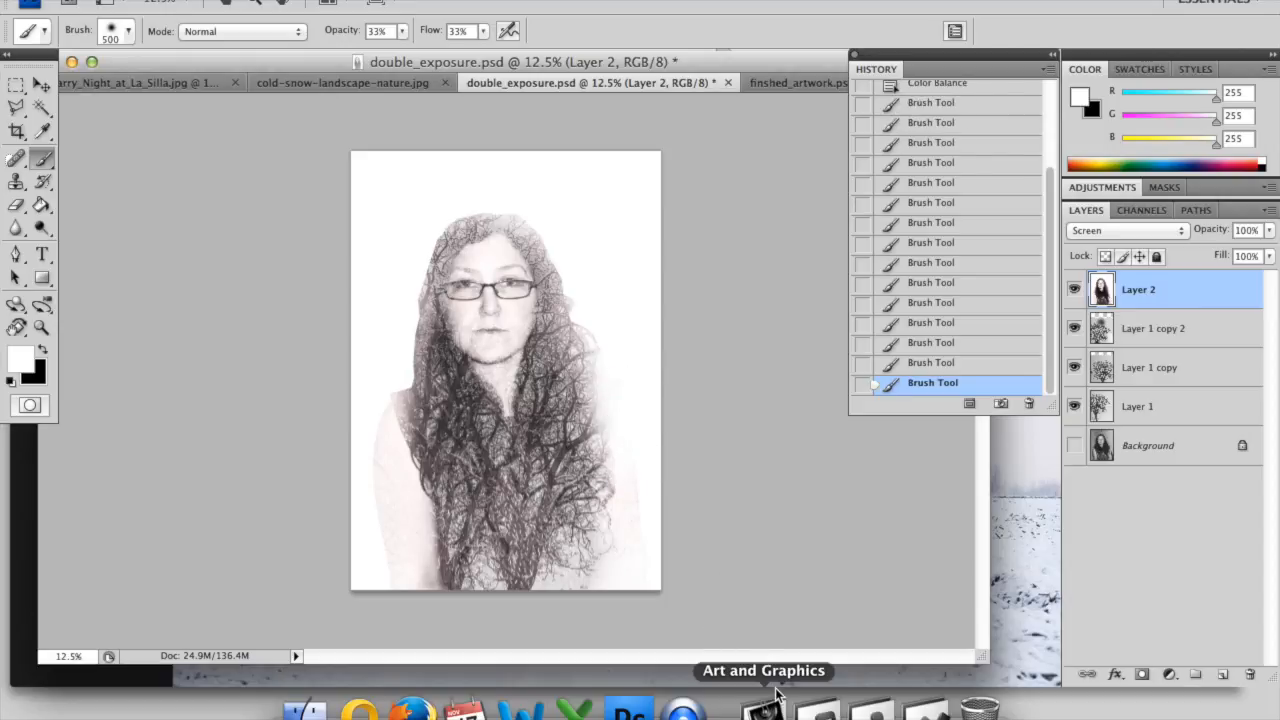
key(super+s)
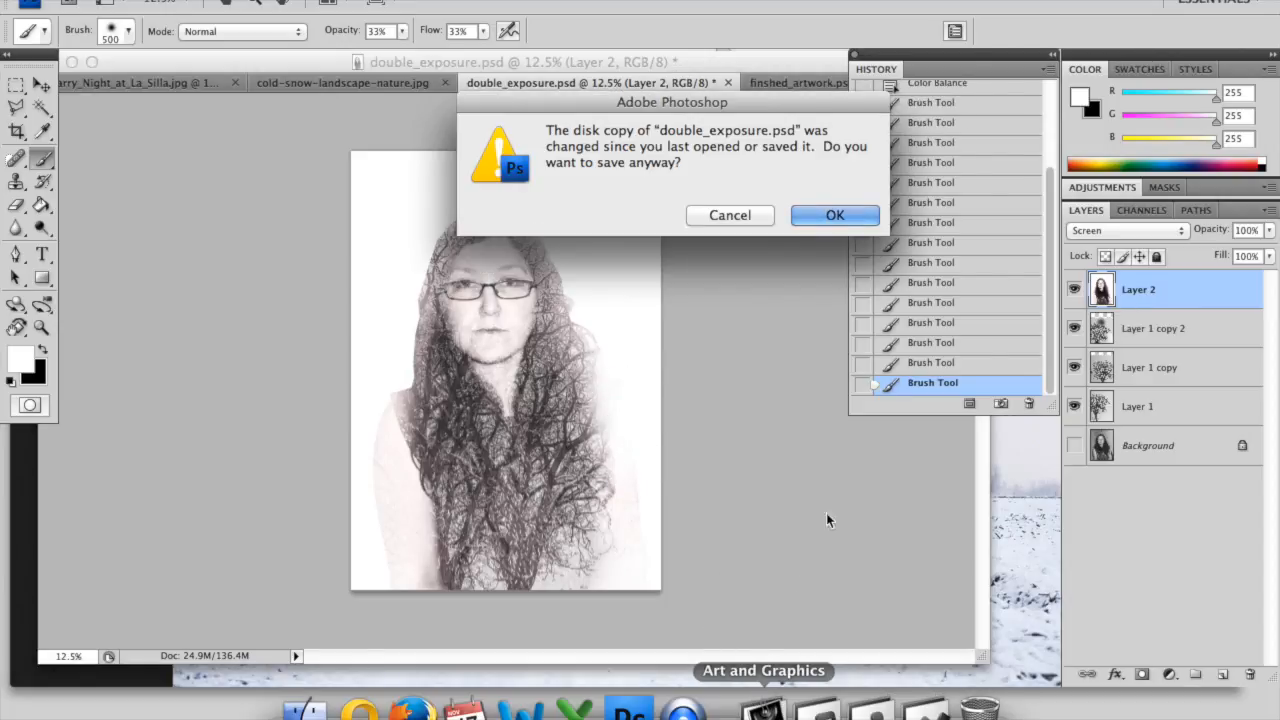
click(832, 215)
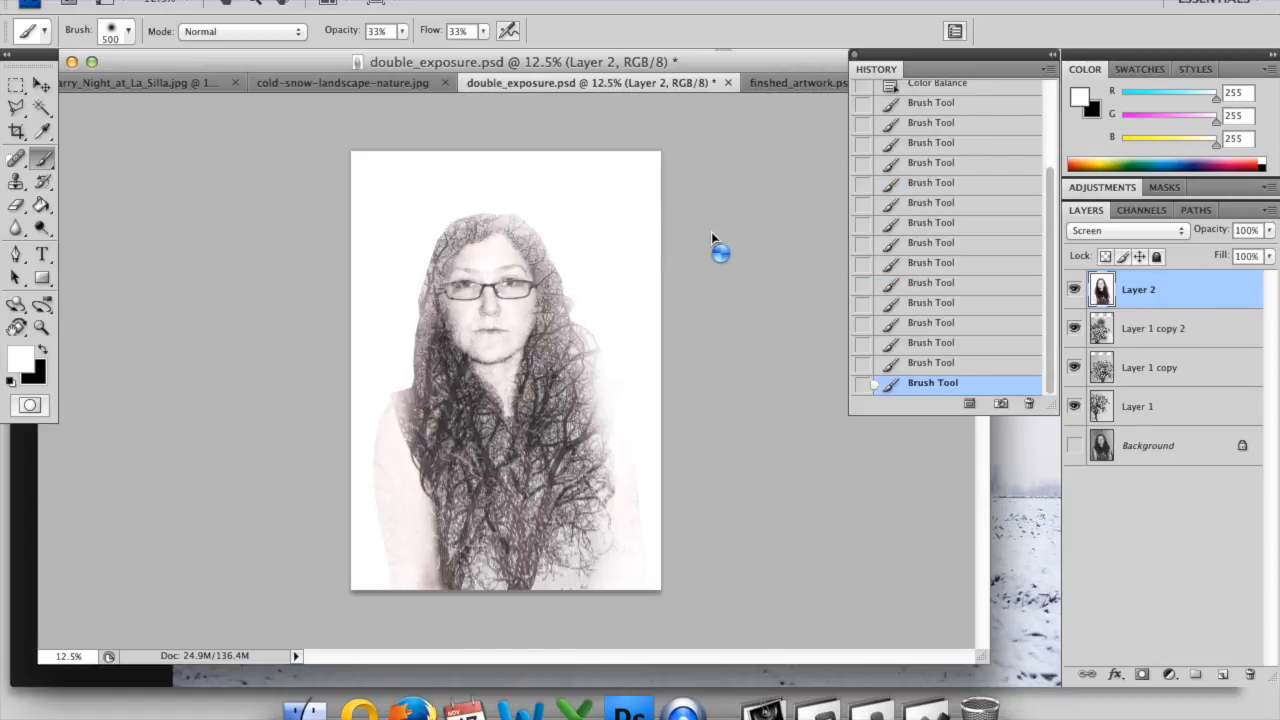
Step: Copy the whole Starry_Night_at_La_Silla.jpg image and paste it into double_exposure.psd as a new layer above Layer 2
click(161, 83)
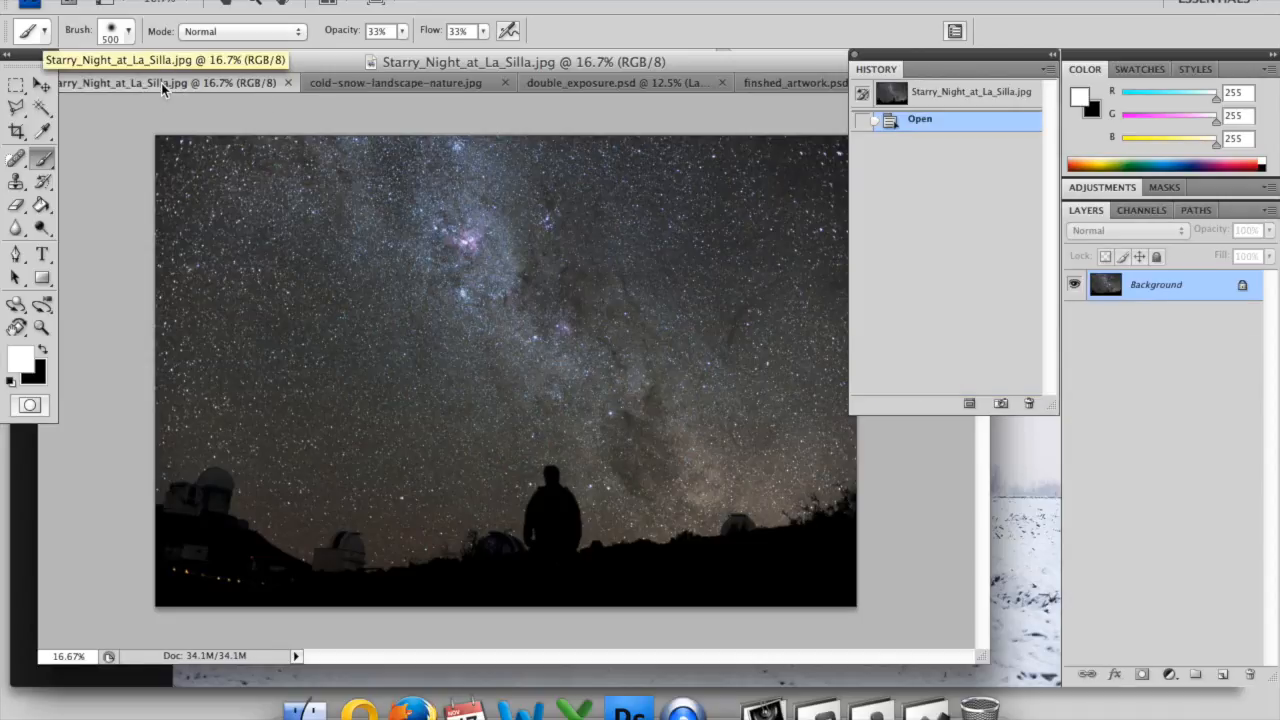
key(super+a)
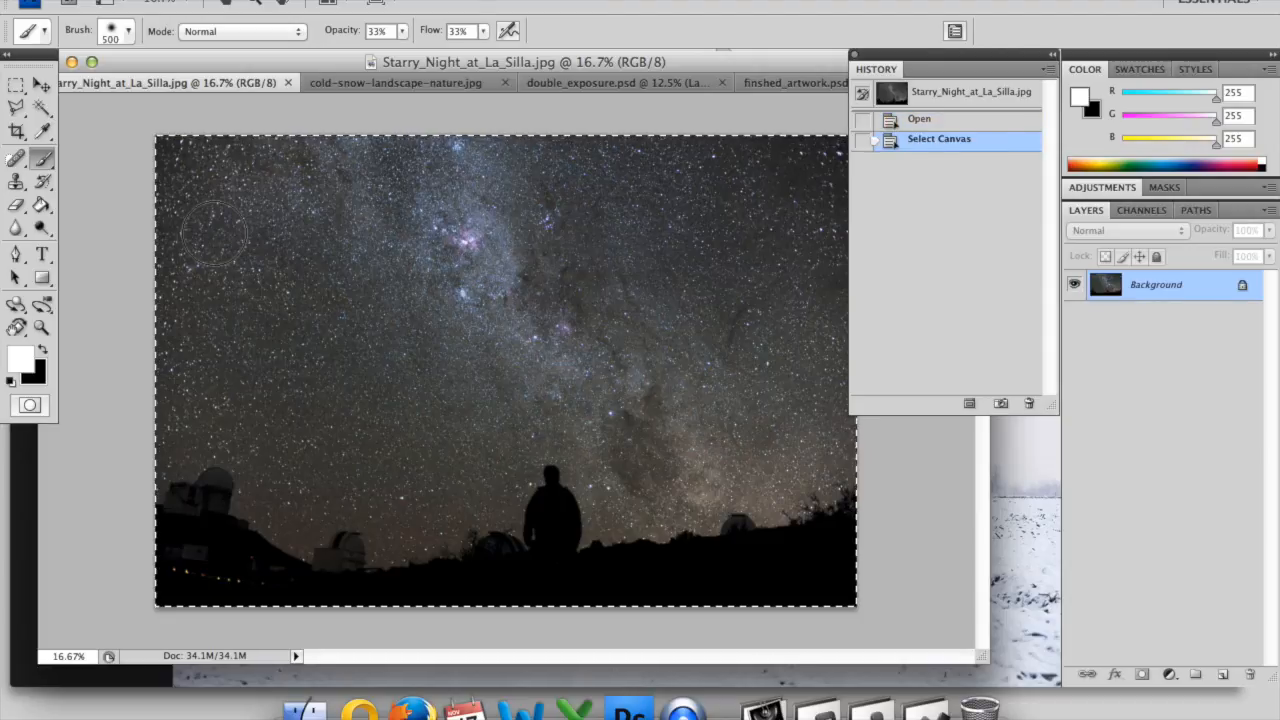
click(561, 83)
key(super+v)
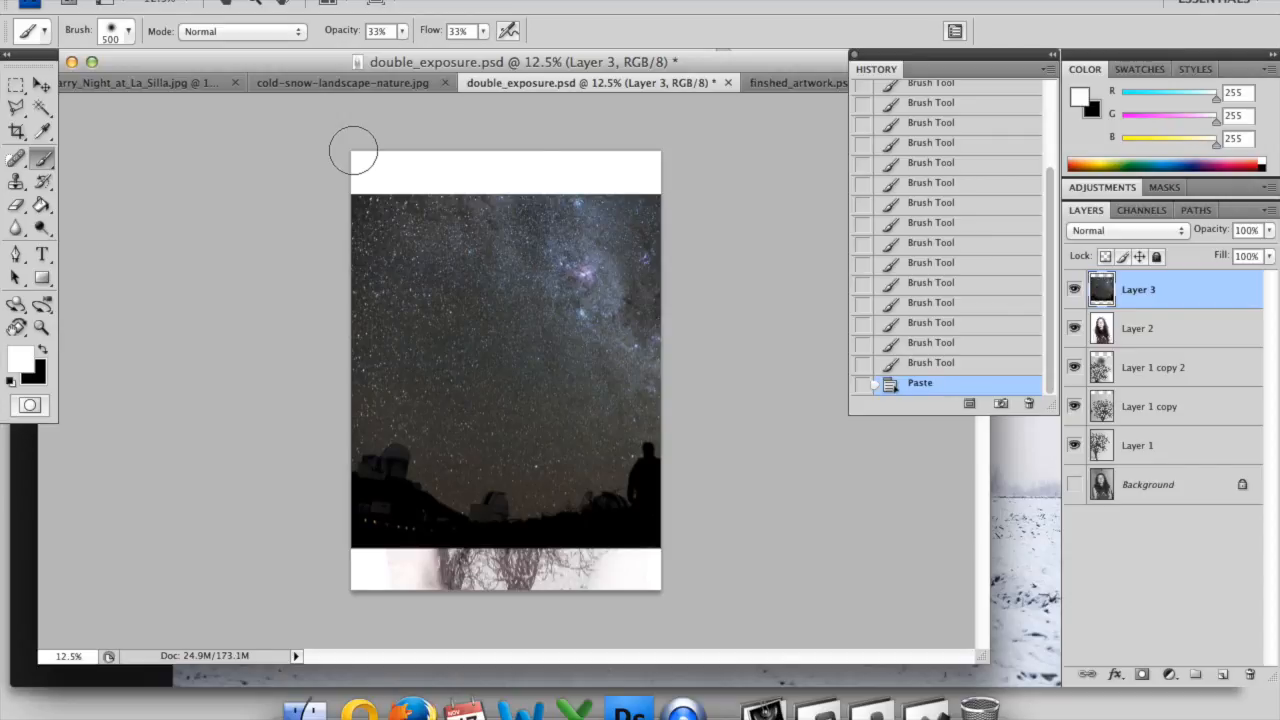
Step: Scale the pasted starry night image proportionally to 140% and position it so it covers the entire portrait canvas
key(super+t)
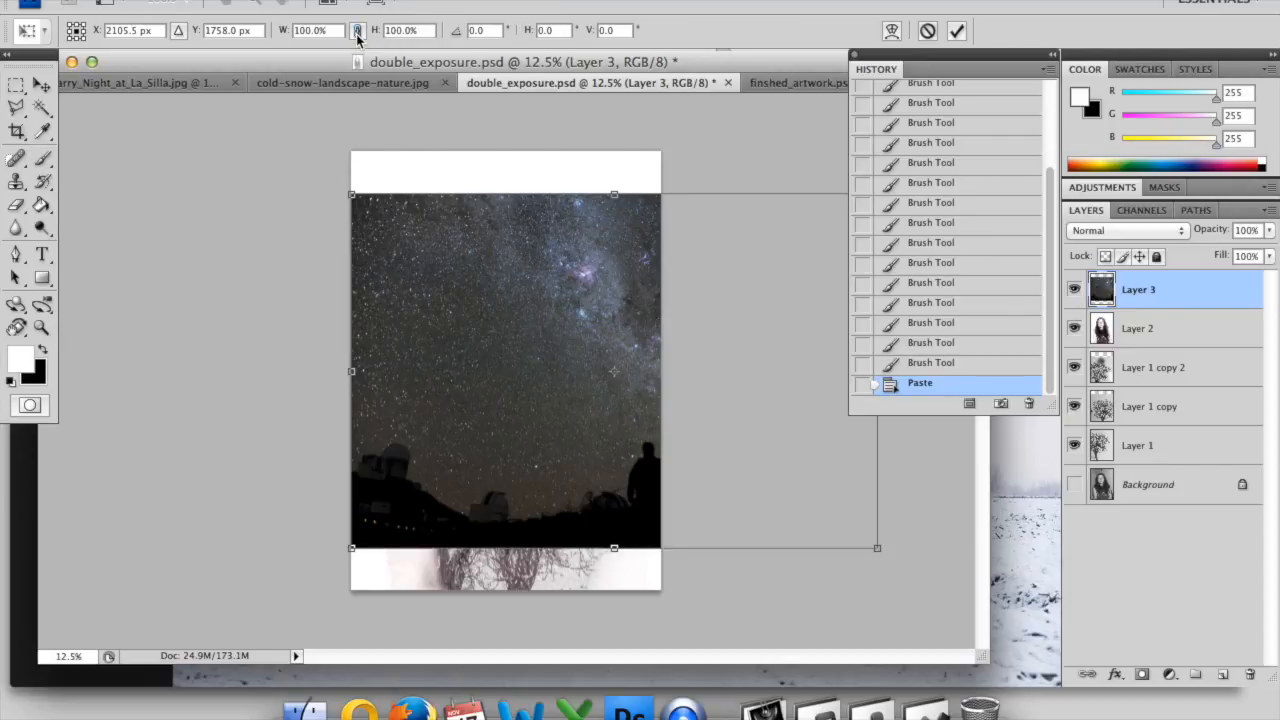
click(420, 30)
click(352, 31)
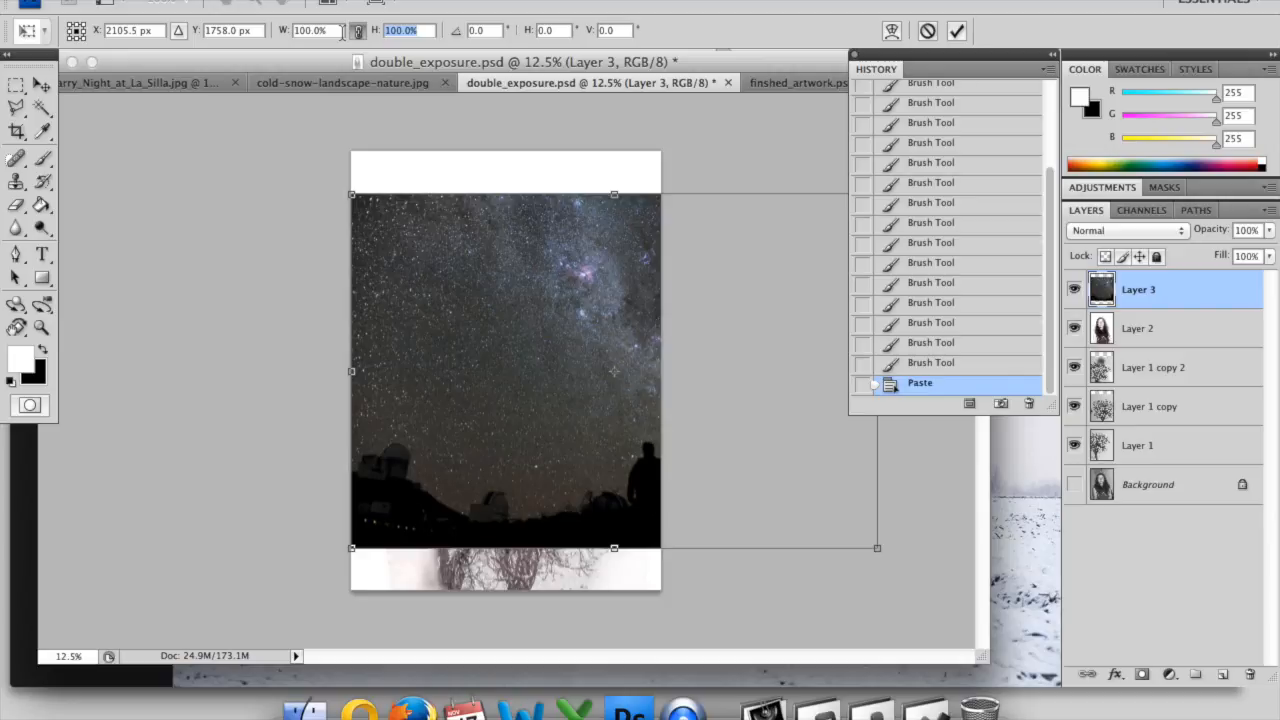
text(14)
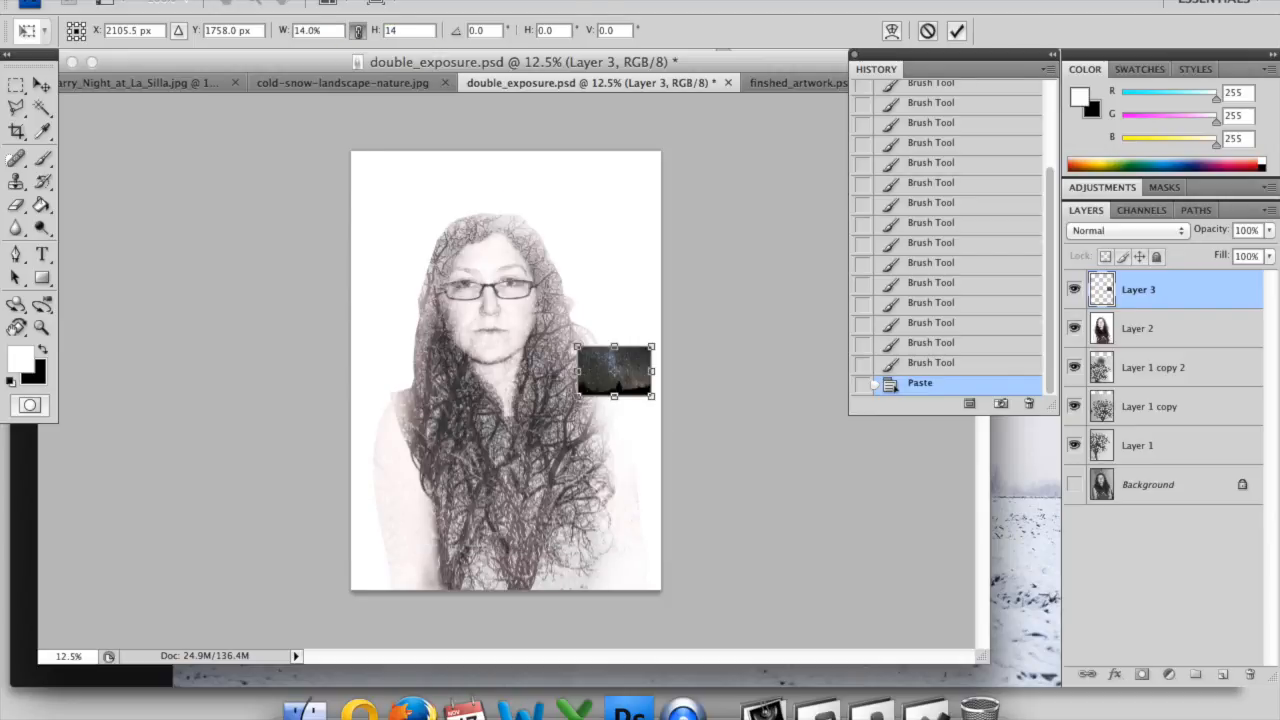
text(0)
drag(521, 340, 447, 313)
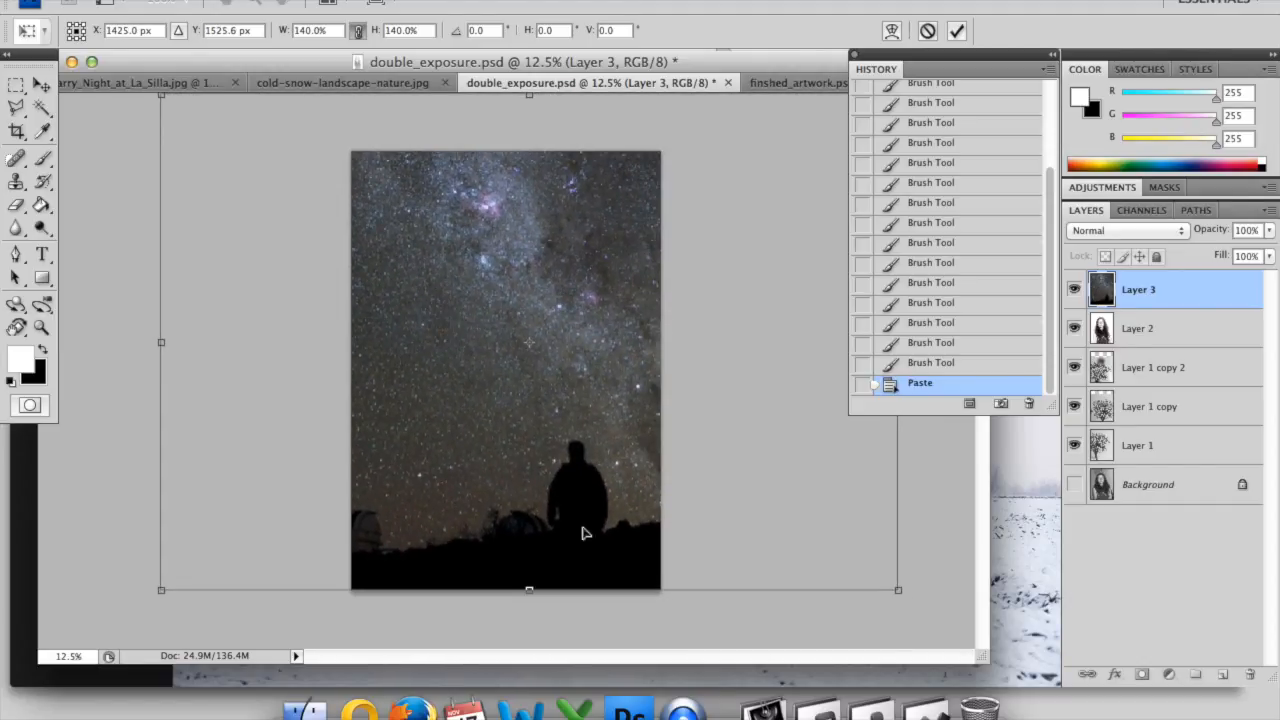
drag(506, 337, 507, 350)
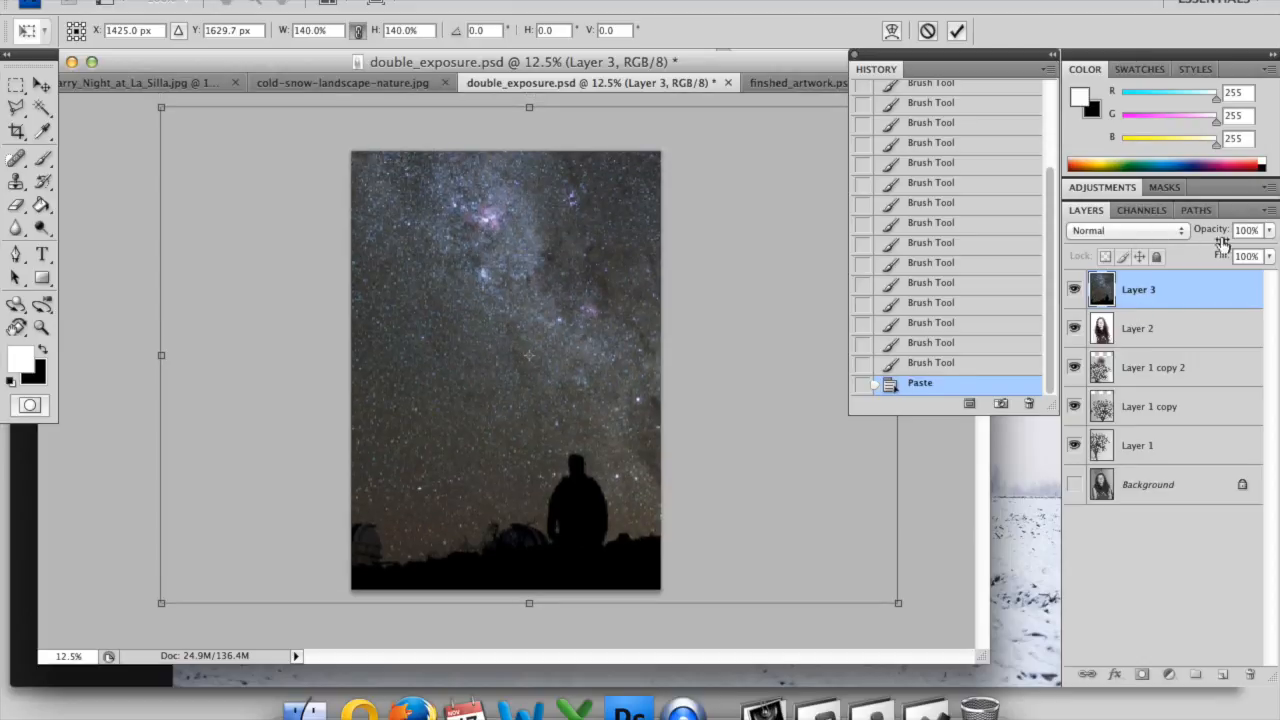
Step: Try the Screen, Overlay and Lighten blend modes on the starry night layer, and return it to Normal
click(1172, 230)
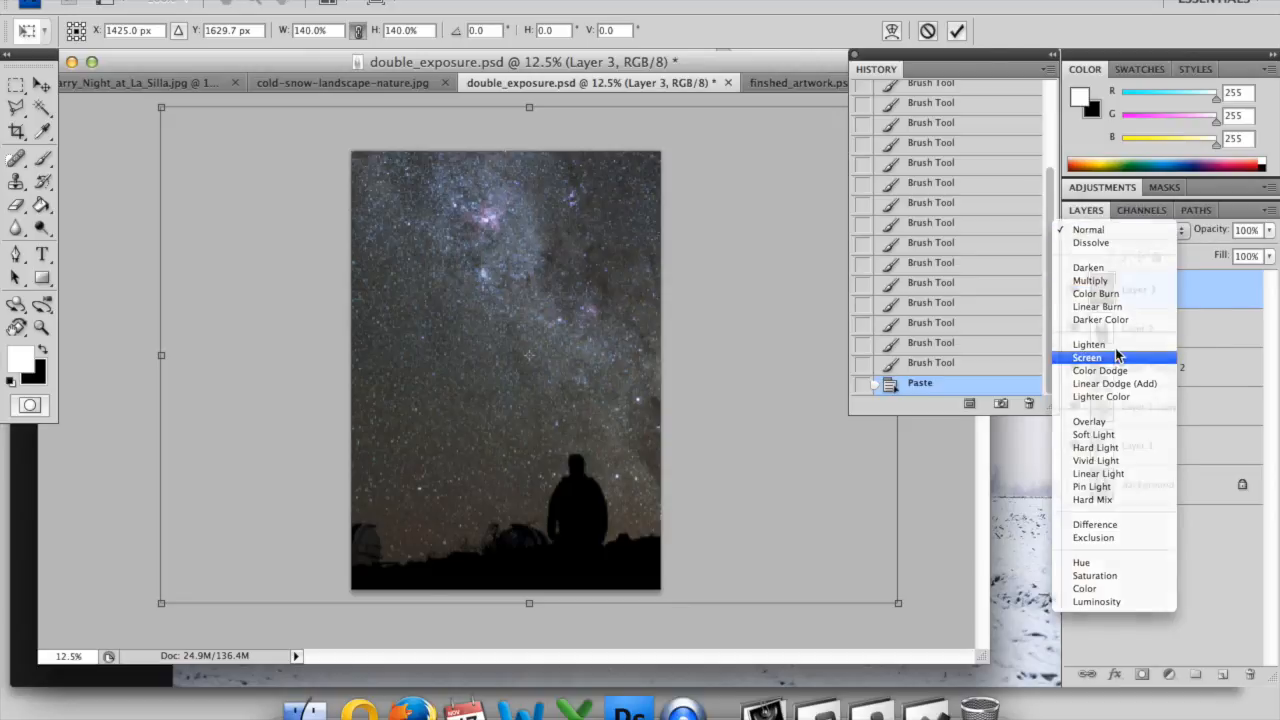
click(1115, 358)
click(1114, 231)
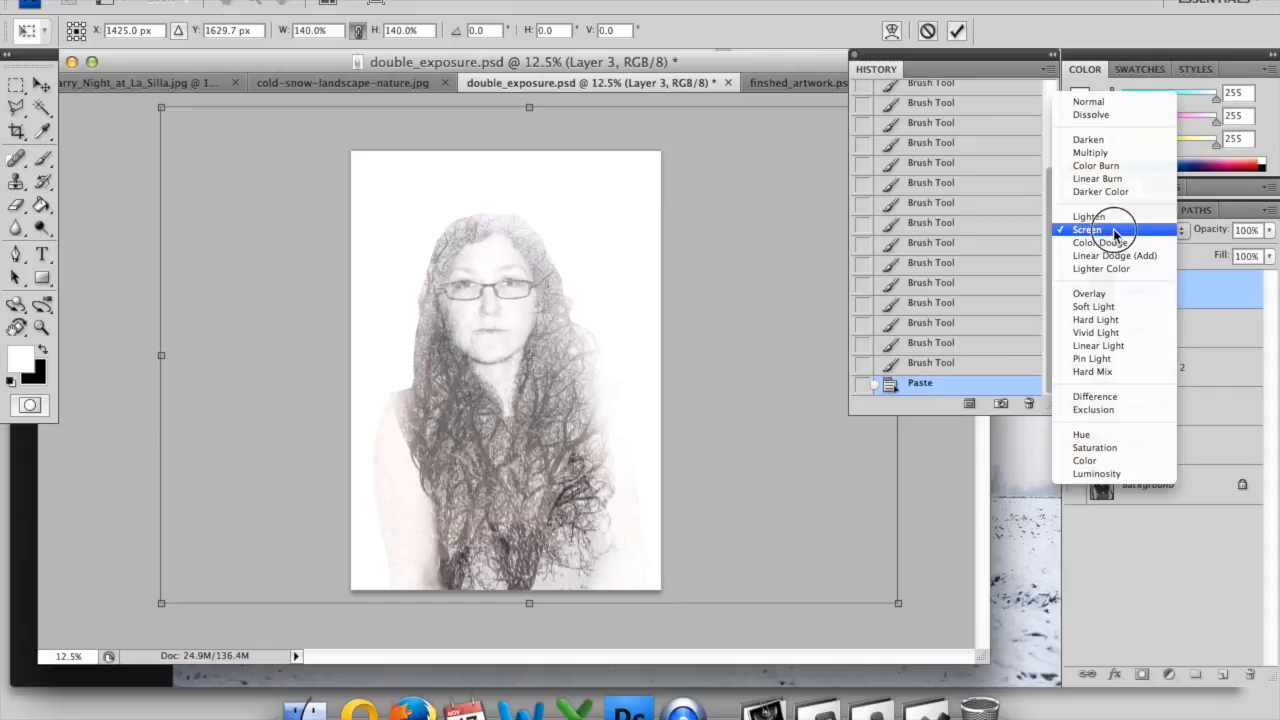
click(1118, 294)
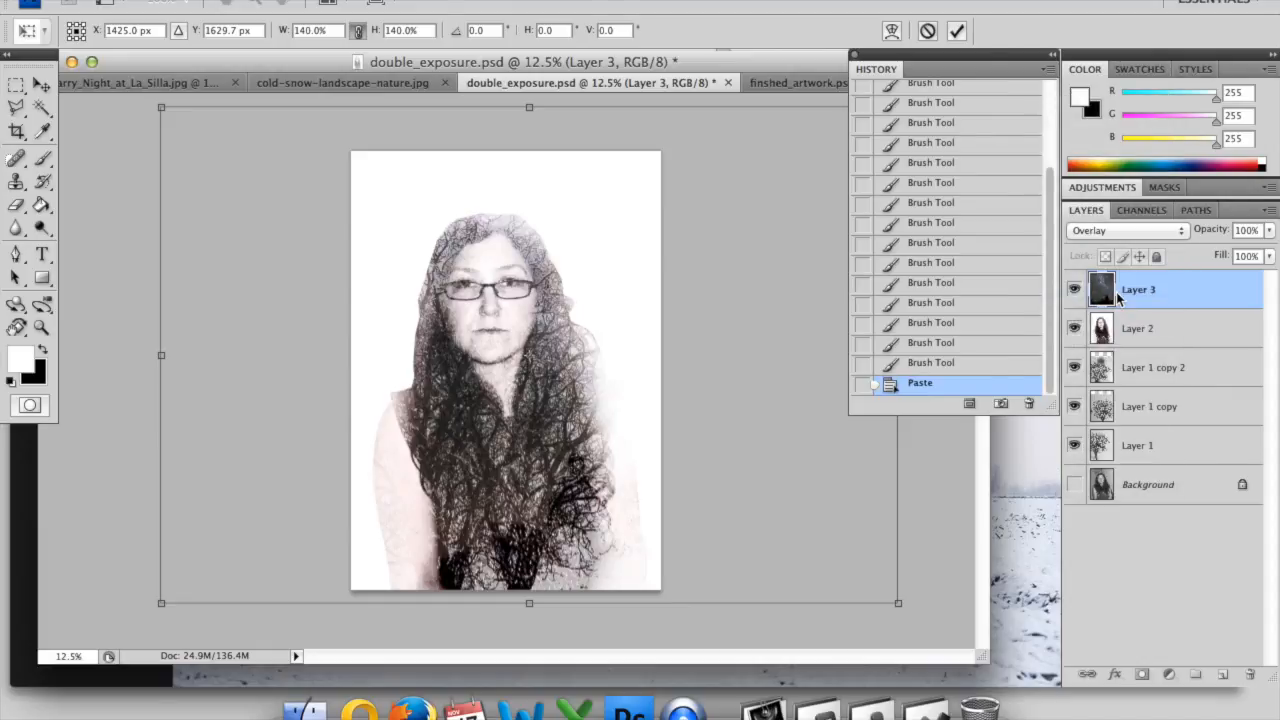
click(1117, 237)
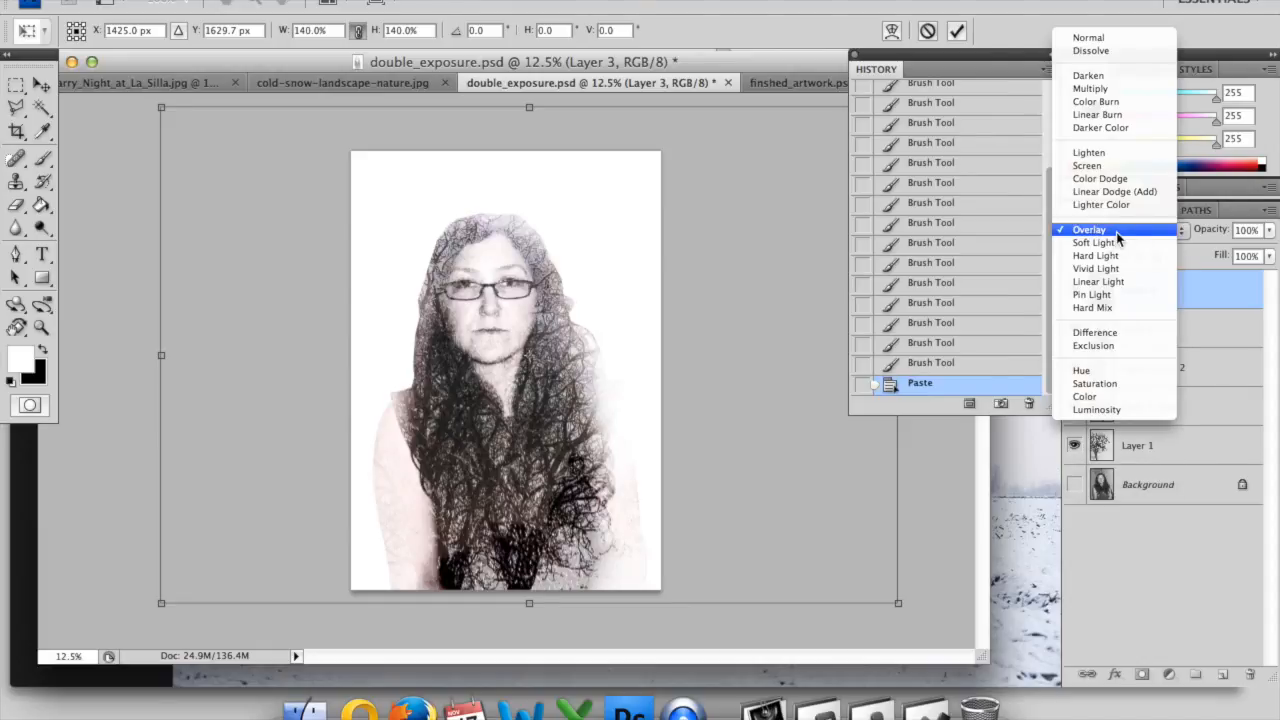
click(1106, 154)
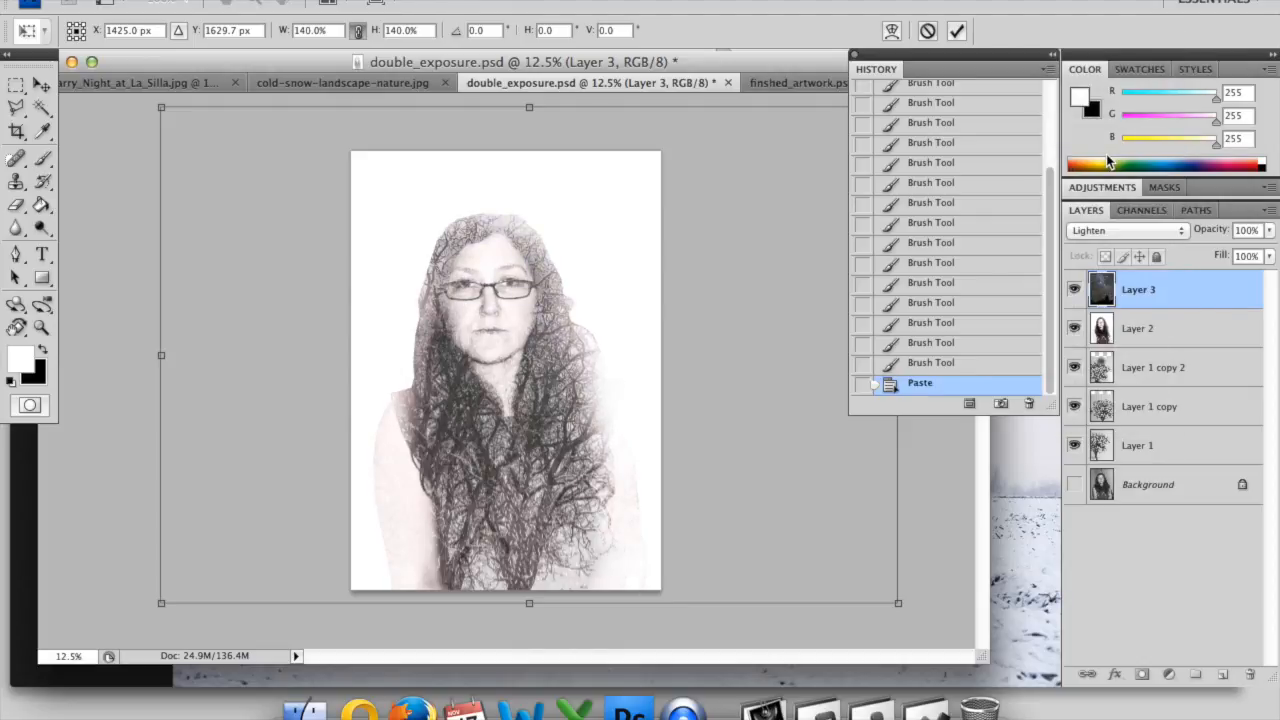
click(1127, 231)
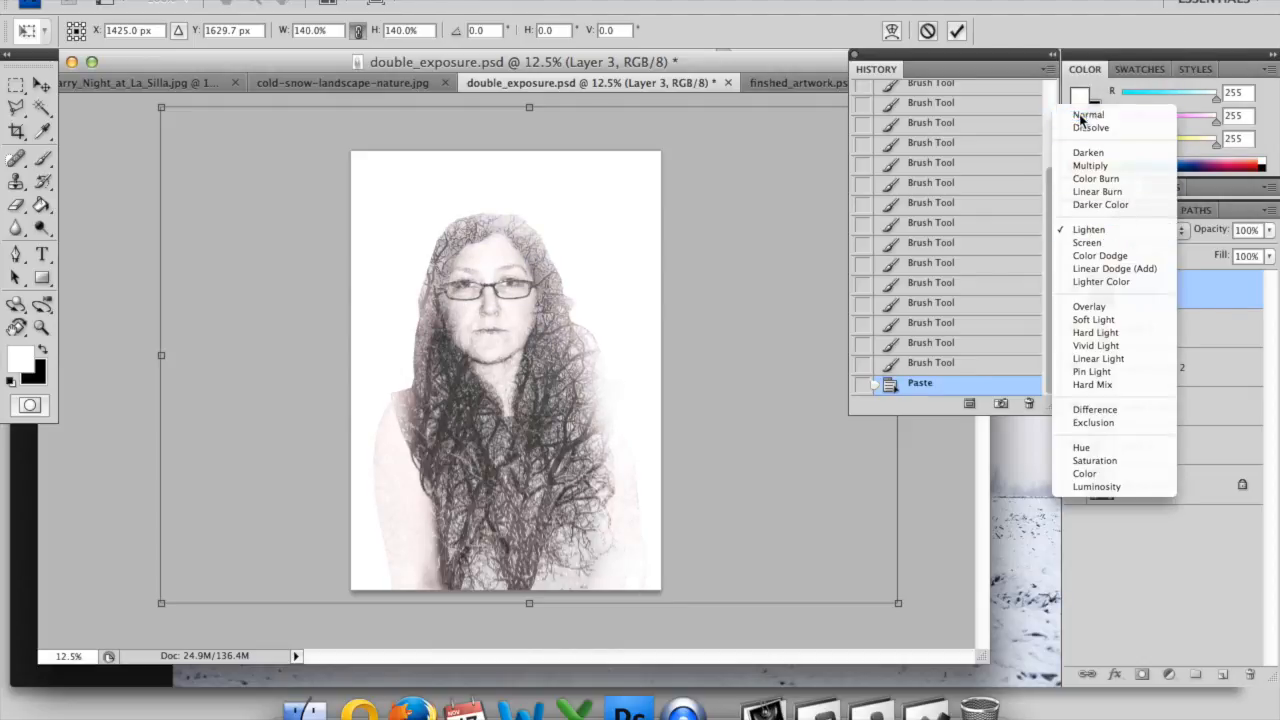
click(1108, 112)
Step: Reduce the starry night layer's opacity to 24% and apply its transformation
click(1269, 230)
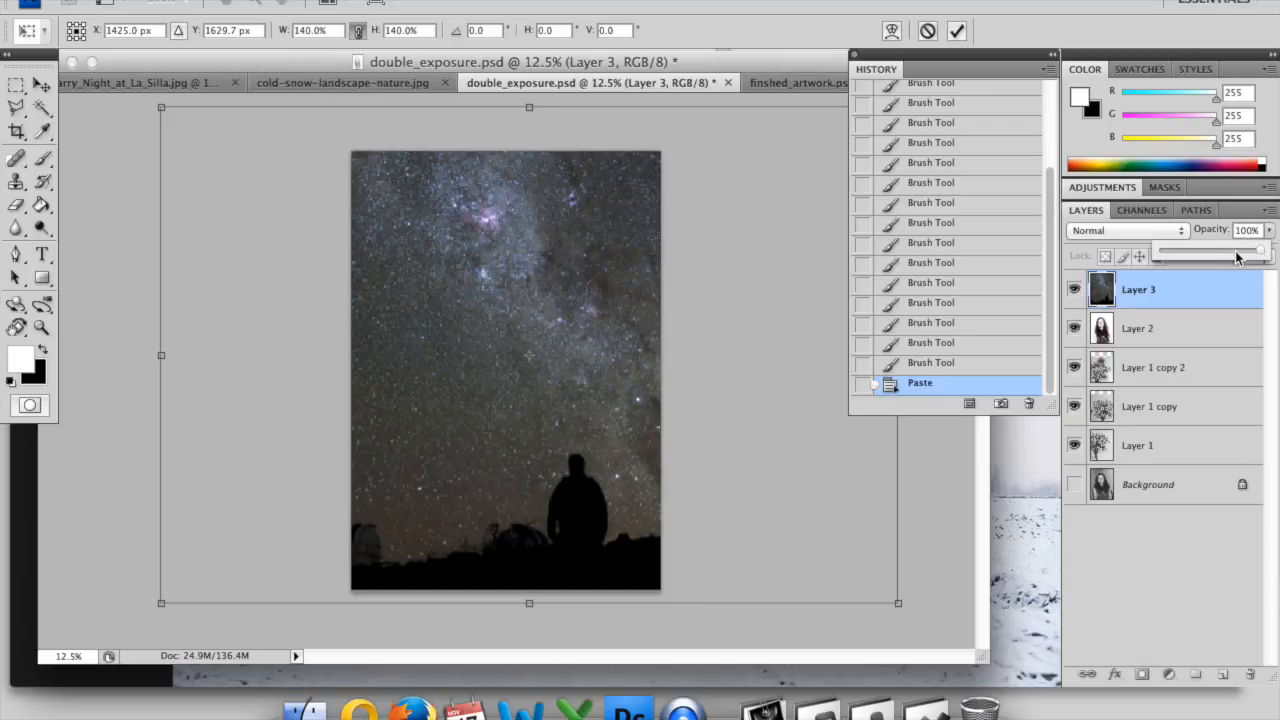
drag(1262, 256, 1187, 258)
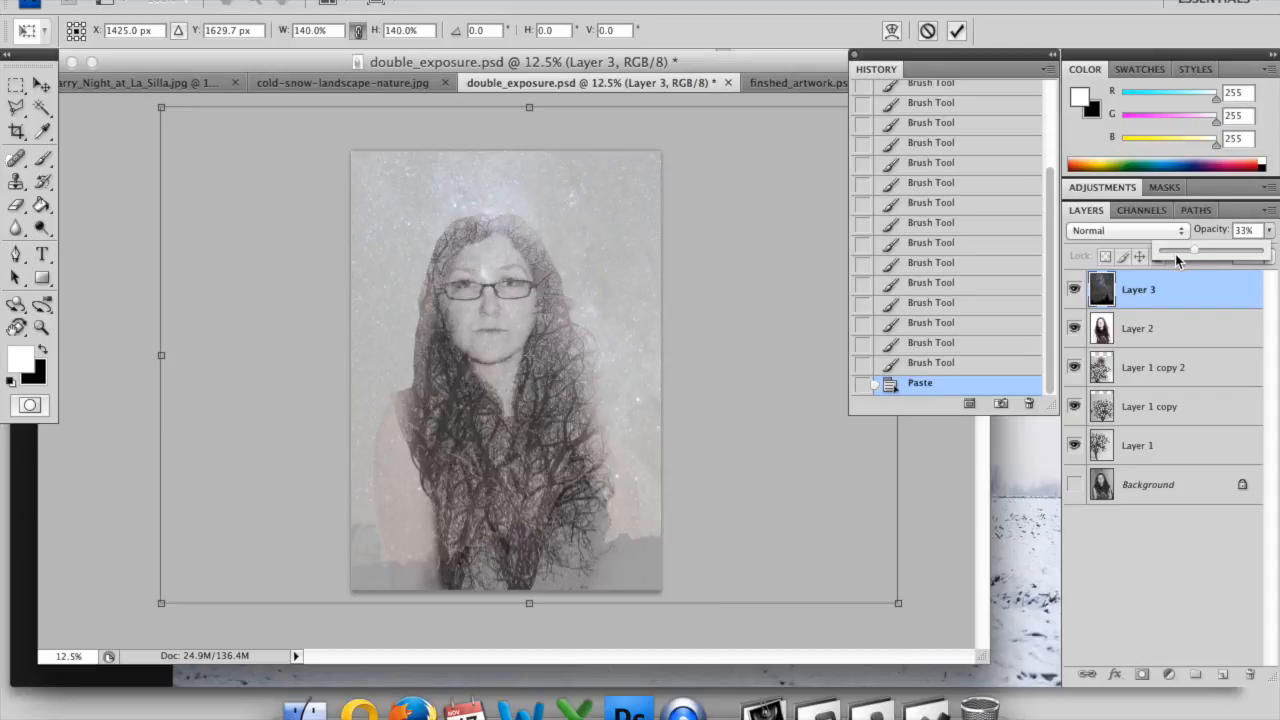
drag(1187, 250, 1186, 251)
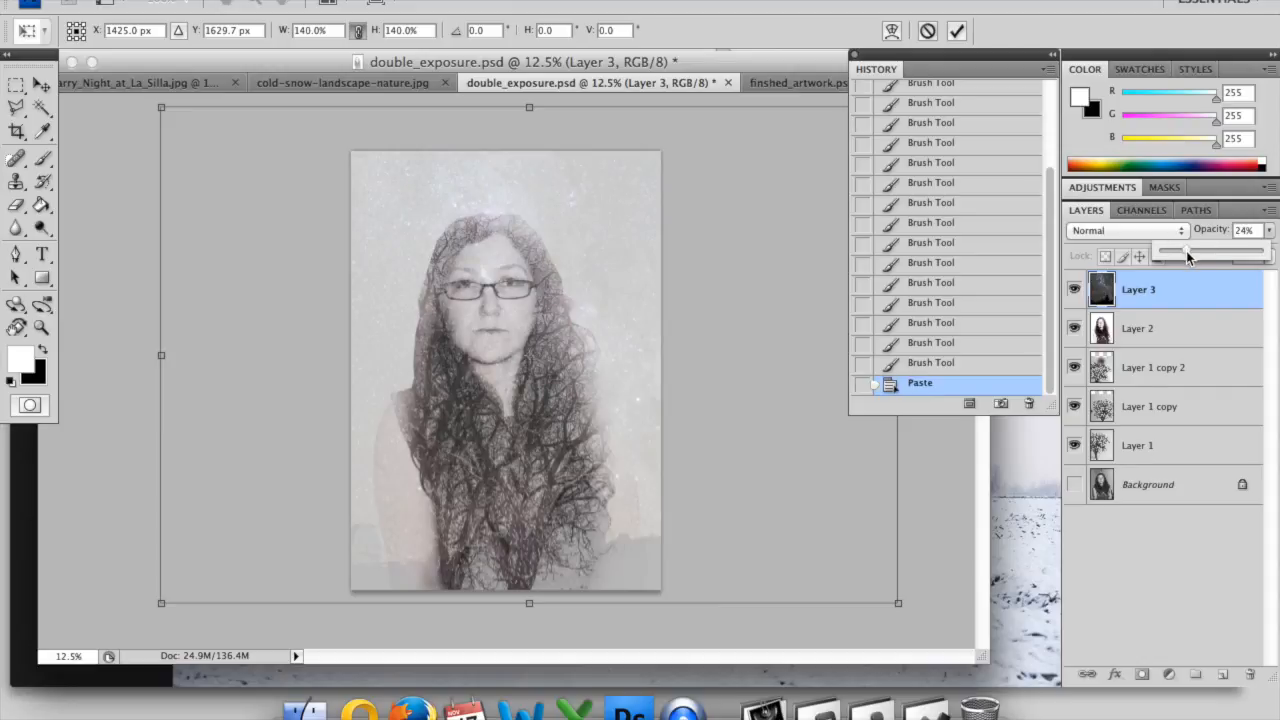
click(717, 379)
key(b)
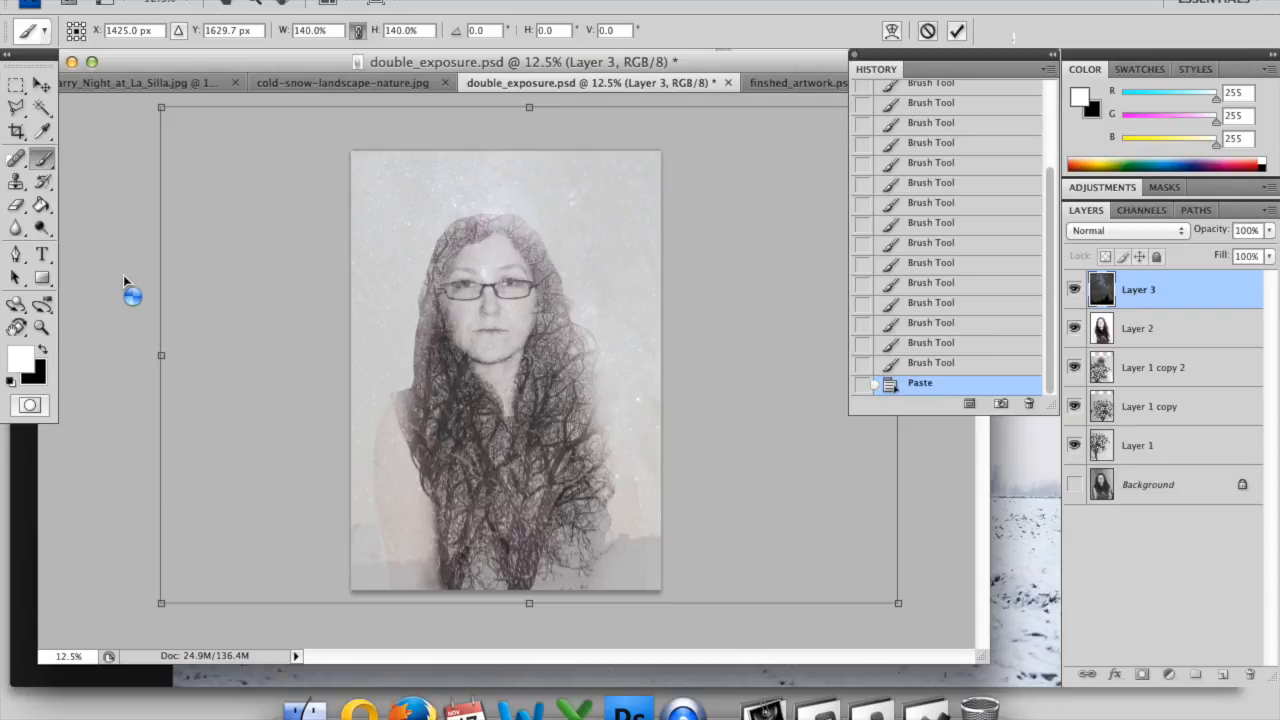
click(42, 88)
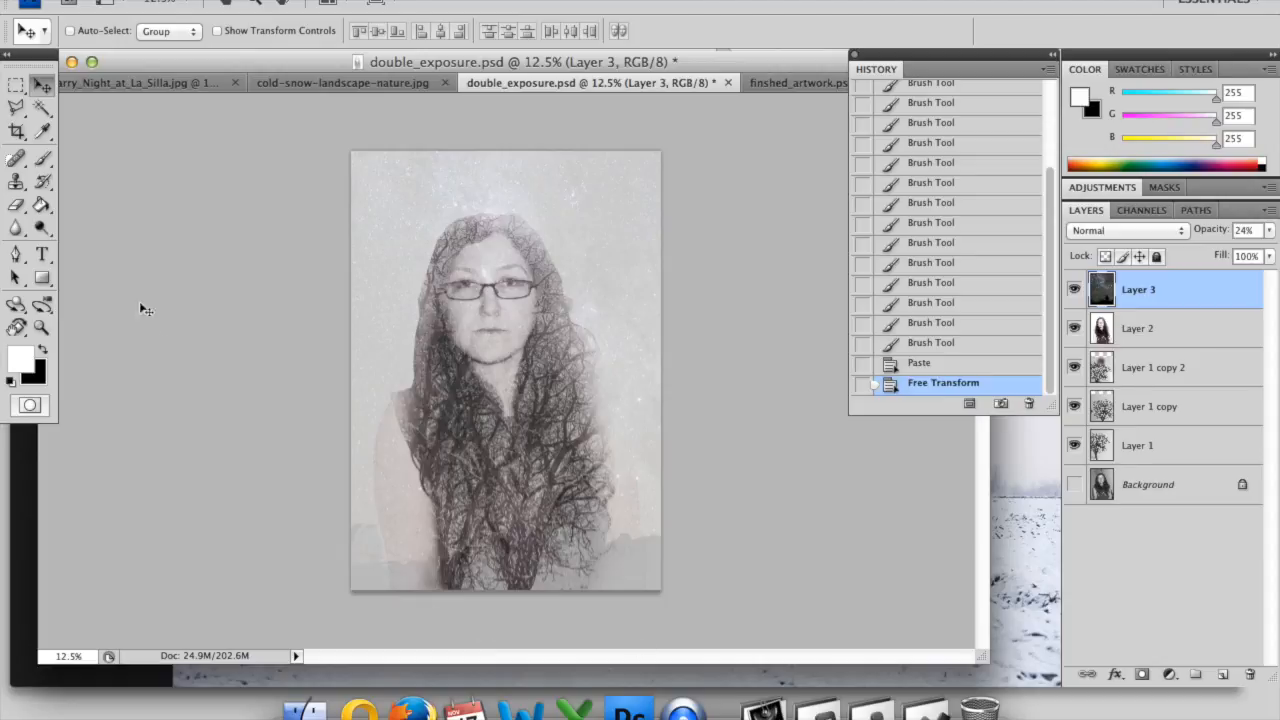
Step: Soften the lower edge of the portrait with white brush strokes on Layer 2 and Layer 1 copy 2
click(42, 158)
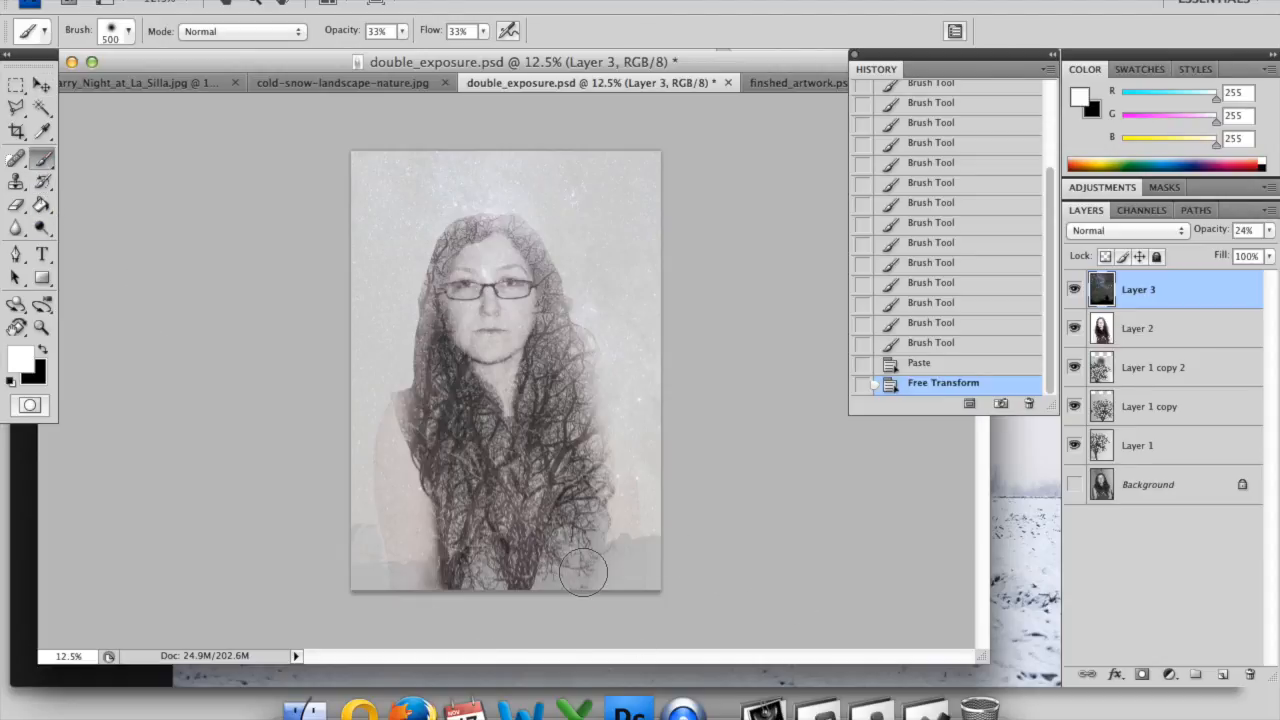
click(1136, 336)
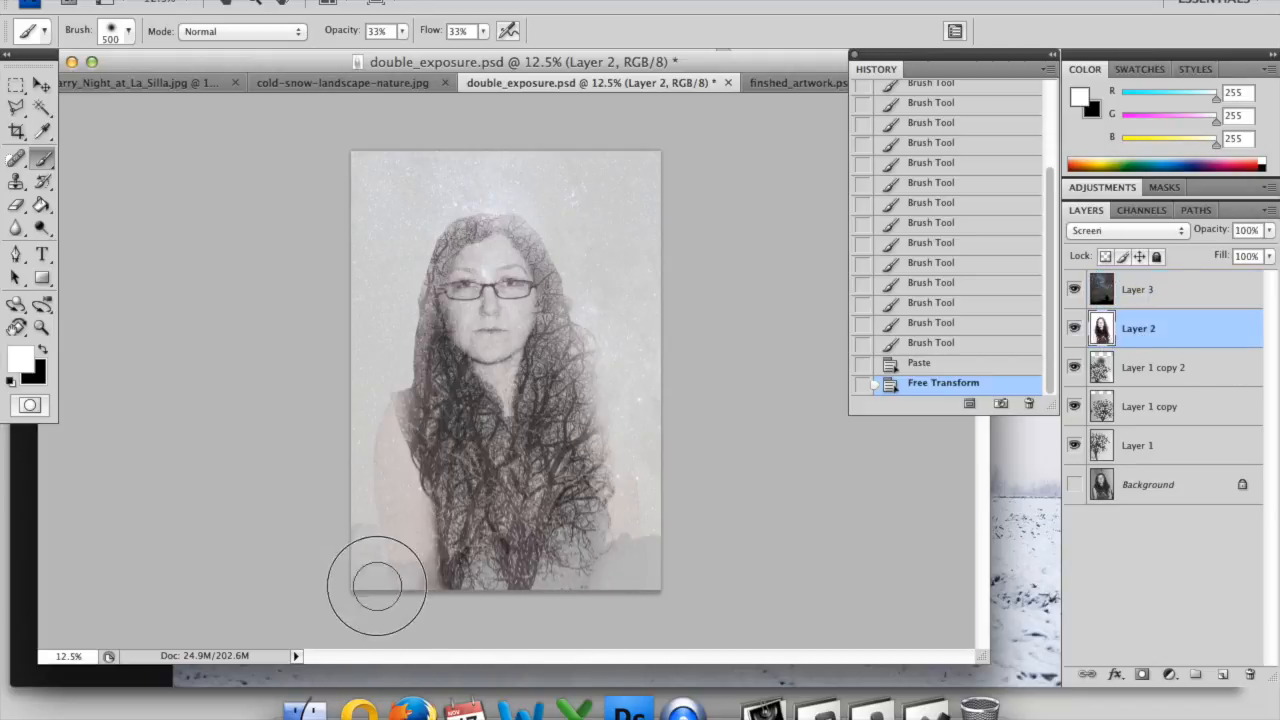
mouse_move(678, 572)
mouse_down()
mouse_move(345, 567)
mouse_move(519, 587)
mouse_move(466, 588)
mouse_up()
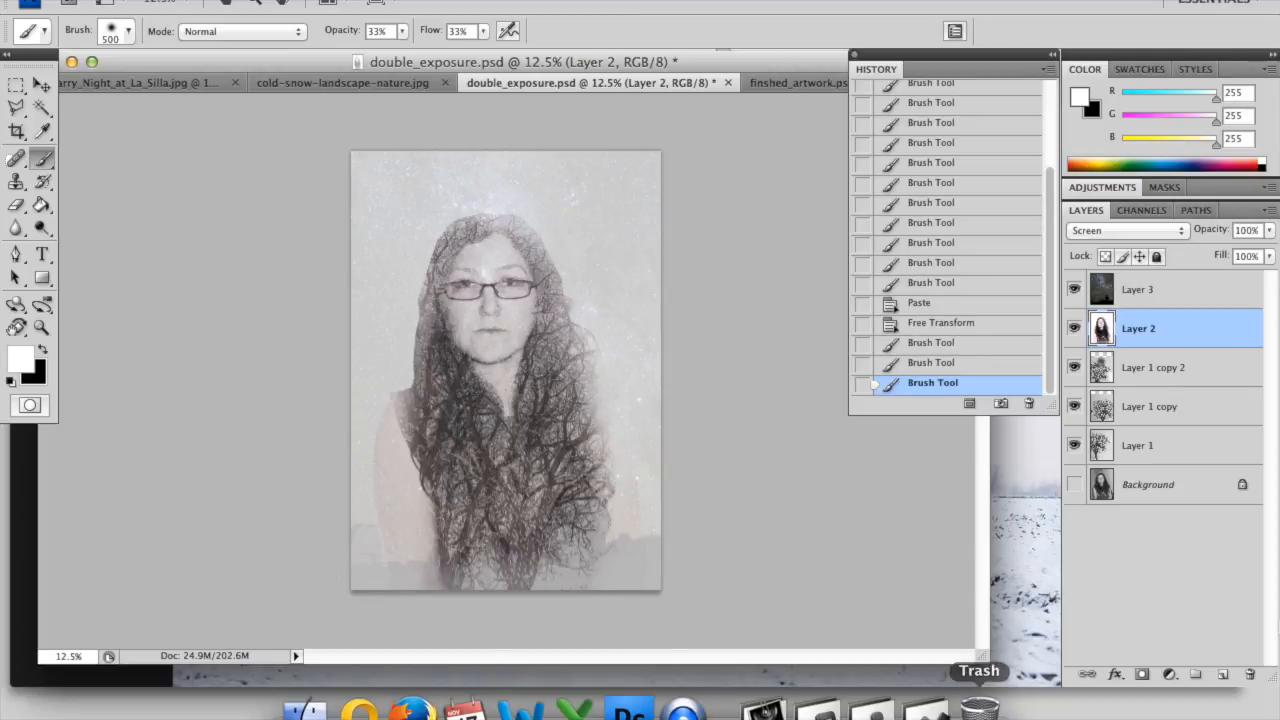
click(1157, 373)
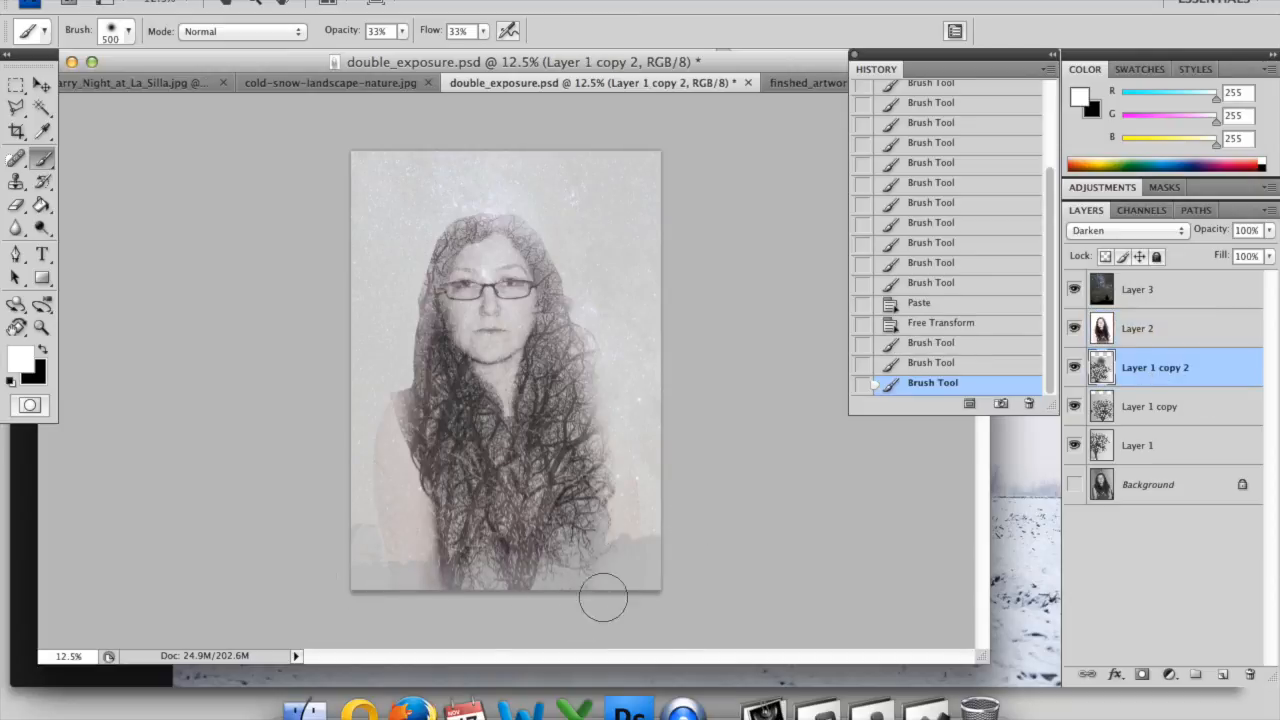
mouse_move(374, 592)
mouse_down()
mouse_move(563, 580)
mouse_move(357, 594)
mouse_move(571, 586)
mouse_move(377, 603)
mouse_up()
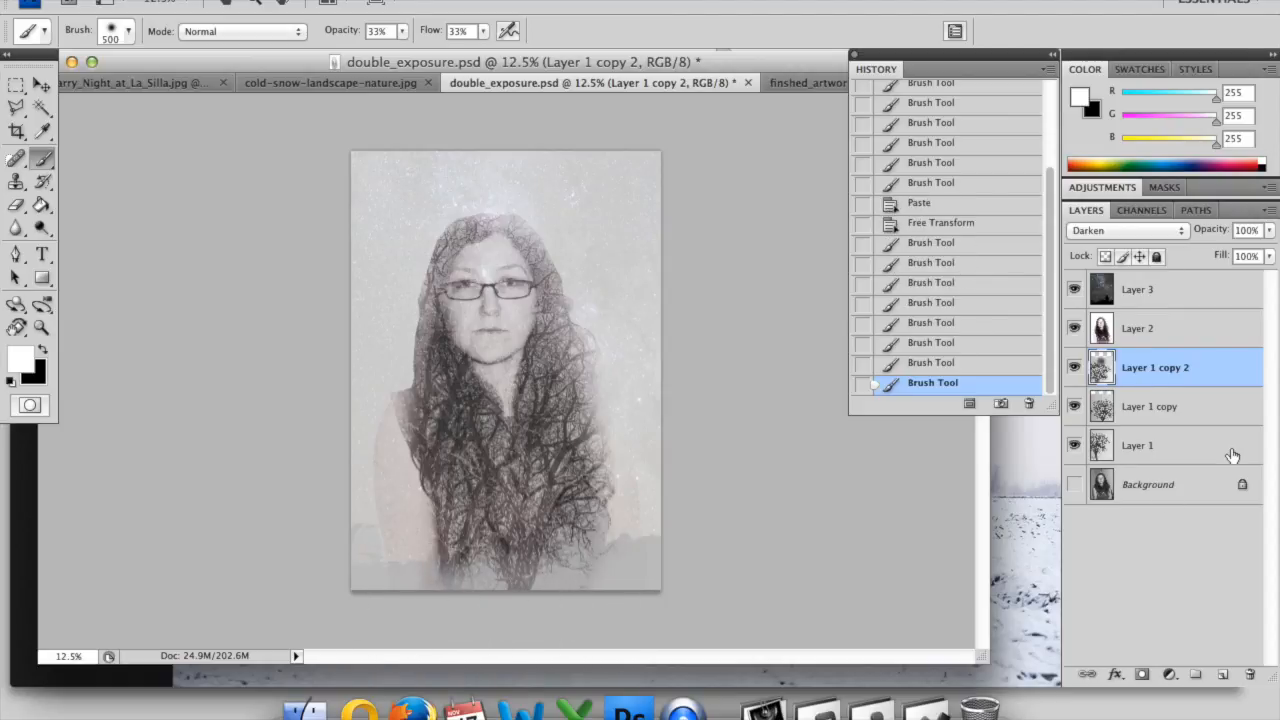
Step: Lighten the branches along the lower edge of Layer 1 copy with white brush strokes
click(1145, 408)
drag(597, 583, 380, 585)
mouse_move(650, 565)
mouse_down()
mouse_move(398, 588)
mouse_move(598, 583)
mouse_move(487, 590)
mouse_up()
drag(487, 590, 486, 604)
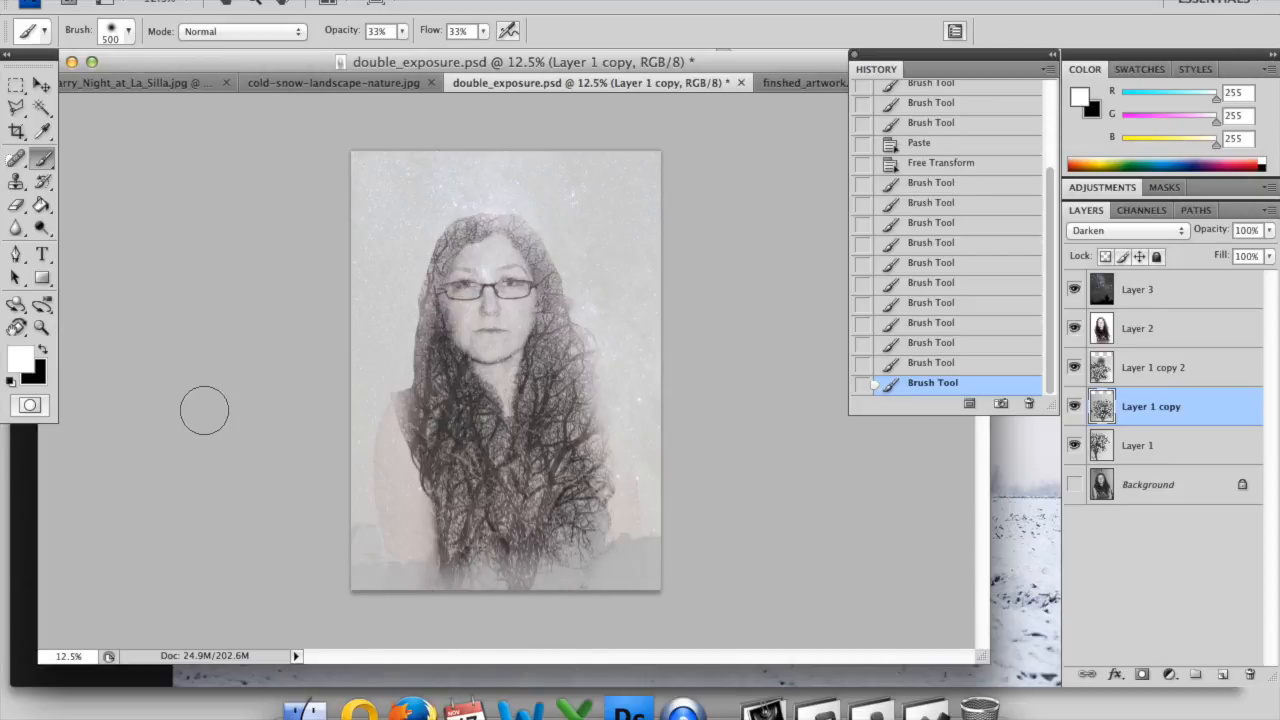
Step: Add a layer above Layer 1 copy and draw three white-to-transparent gradients diagonally upward from the picture's lower edge to fade the hair
click(42, 206)
click(91, 202)
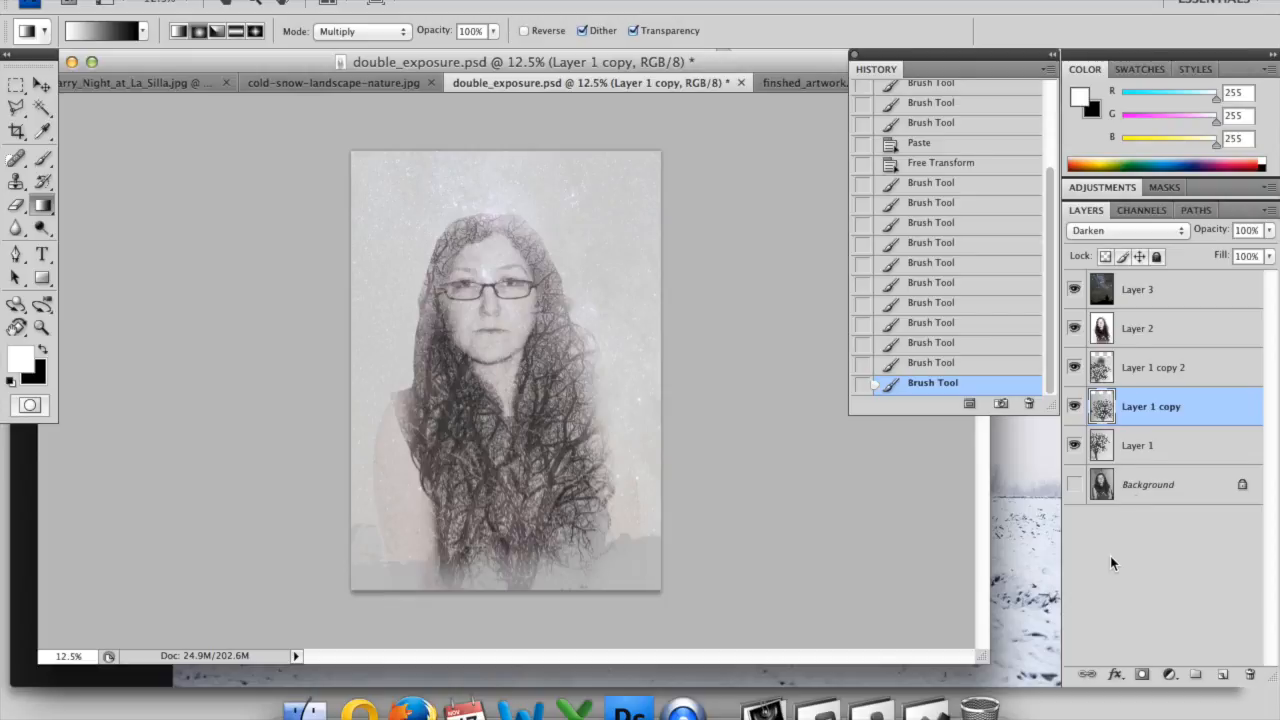
click(1222, 676)
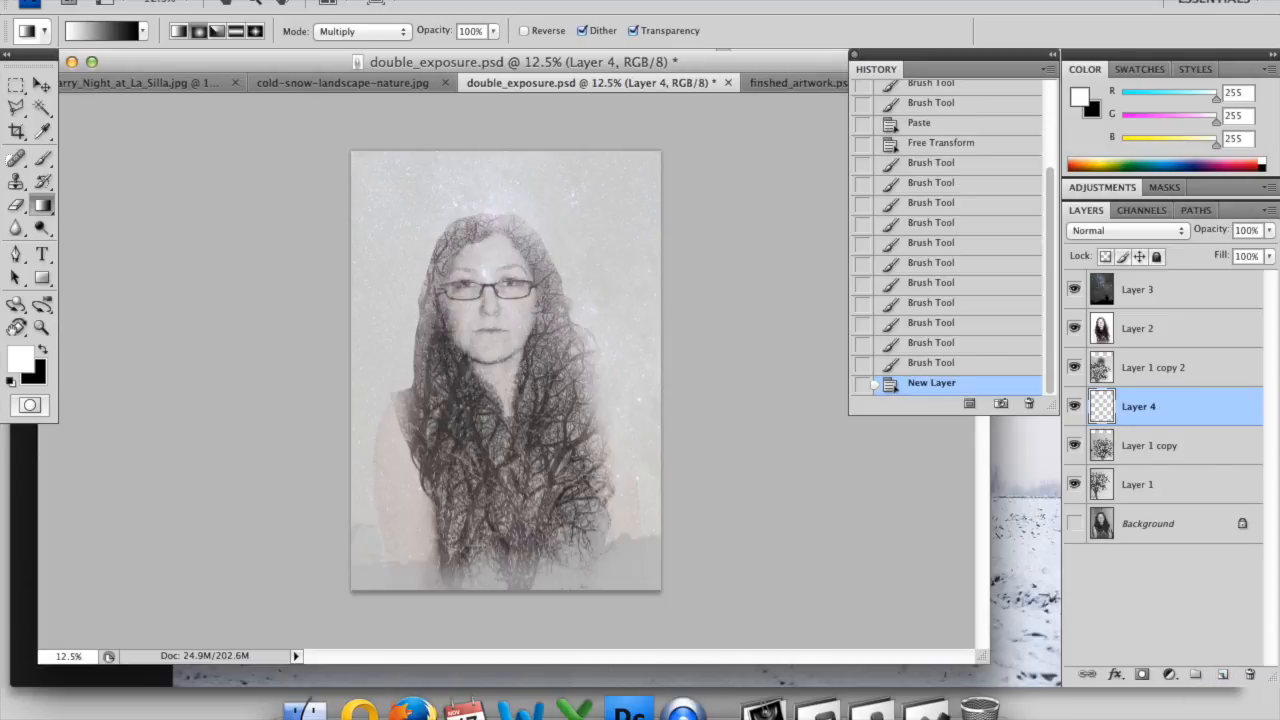
click(143, 31)
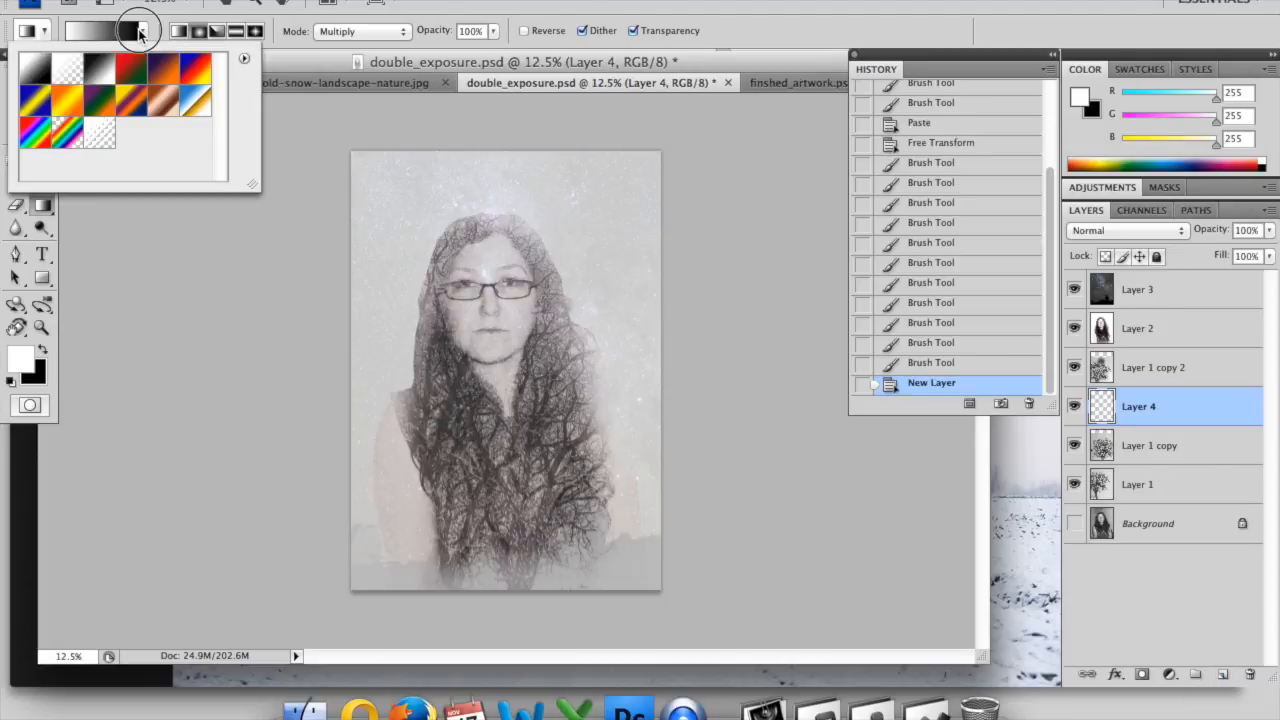
click(68, 76)
drag(632, 590, 530, 471)
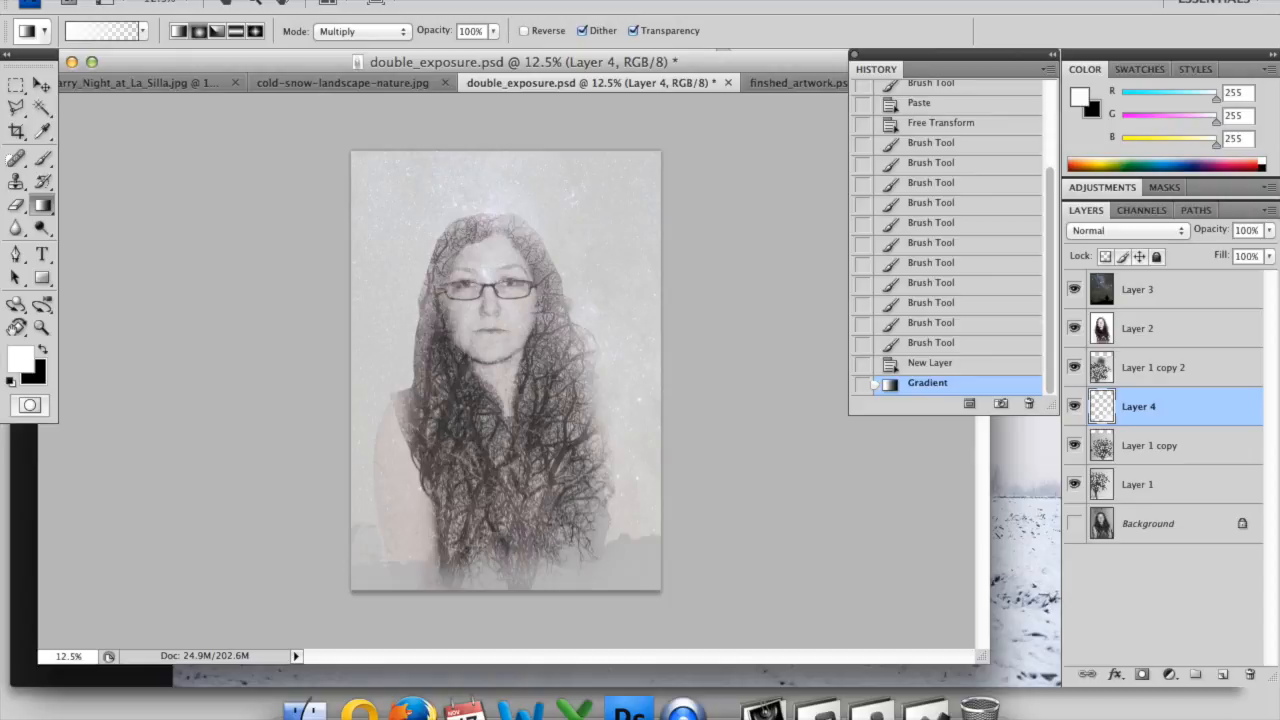
drag(606, 606, 504, 536)
drag(509, 604, 430, 530)
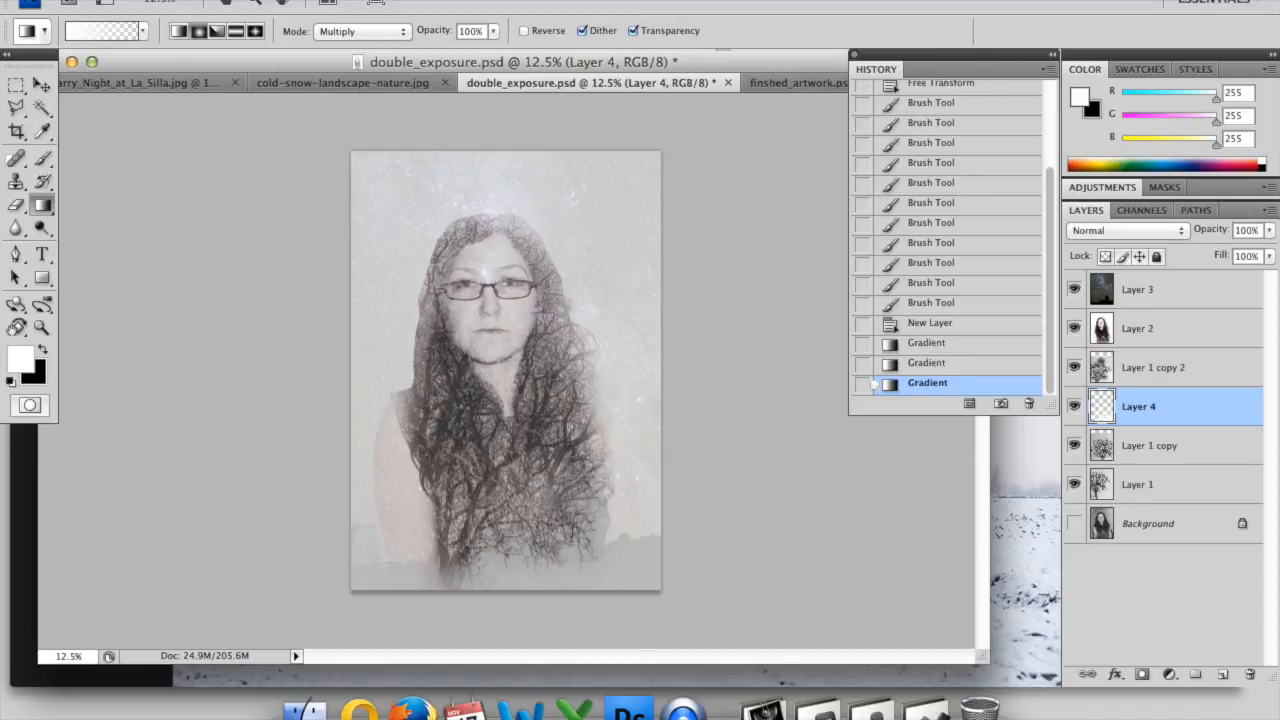
Step: Draw six more white-to-transparent gradients on Layer 4, diagonally upward from the picture's lower edge, to fade the branches
drag(465, 598, 368, 520)
drag(709, 586, 544, 457)
drag(700, 630, 488, 452)
drag(680, 598, 500, 455)
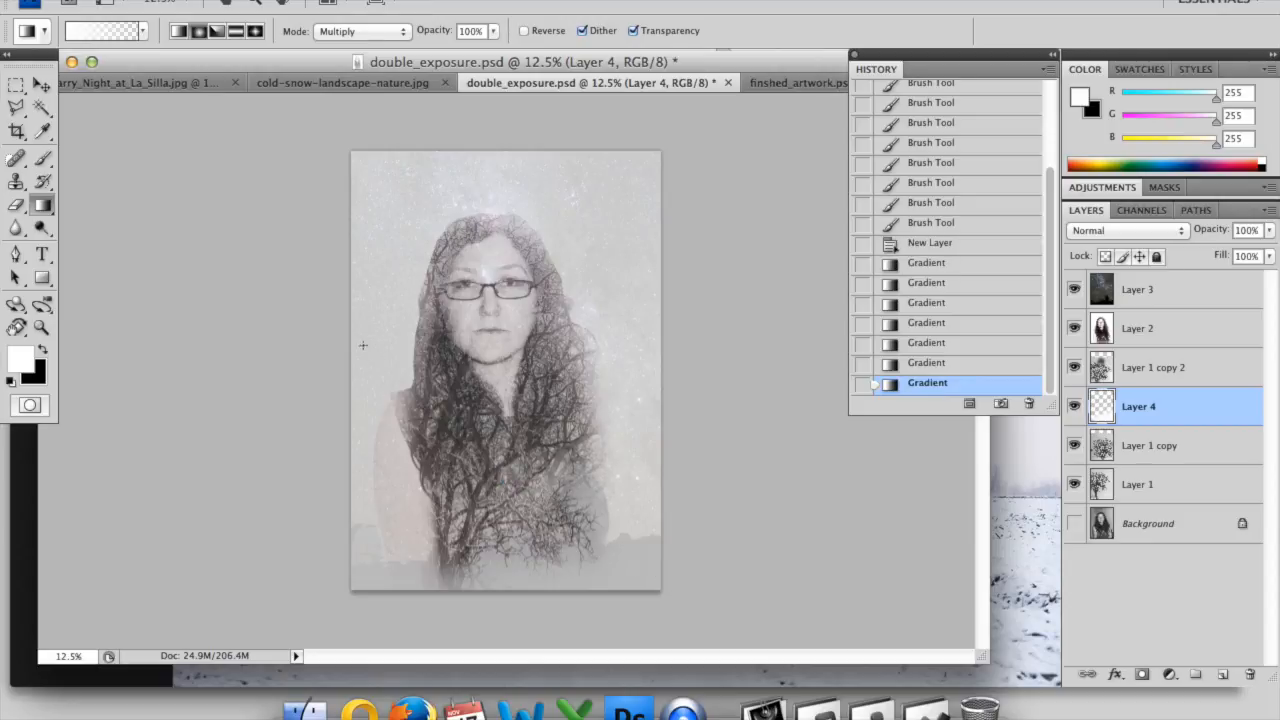
drag(642, 612, 458, 448)
drag(521, 593, 323, 468)
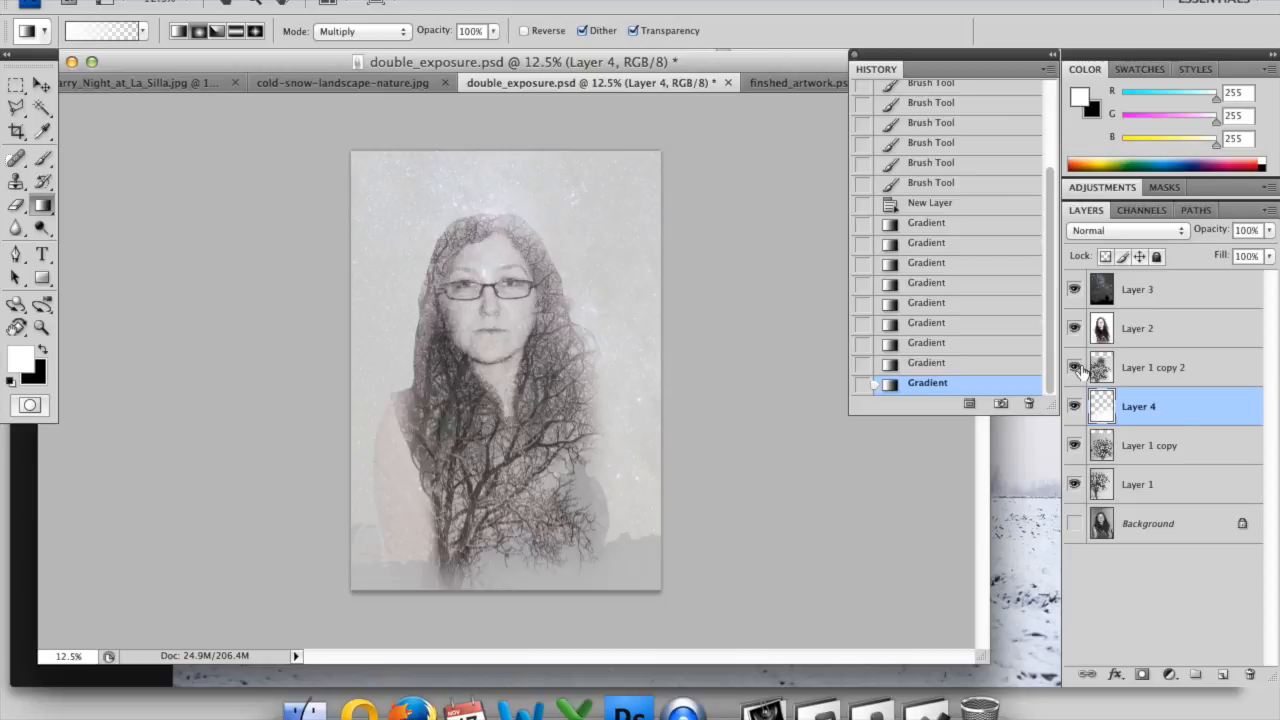
Step: Reorder Layer 4 to sit directly above Layer 1 copy 2 and shift its white fade slightly right and down
drag(1152, 410, 1105, 345)
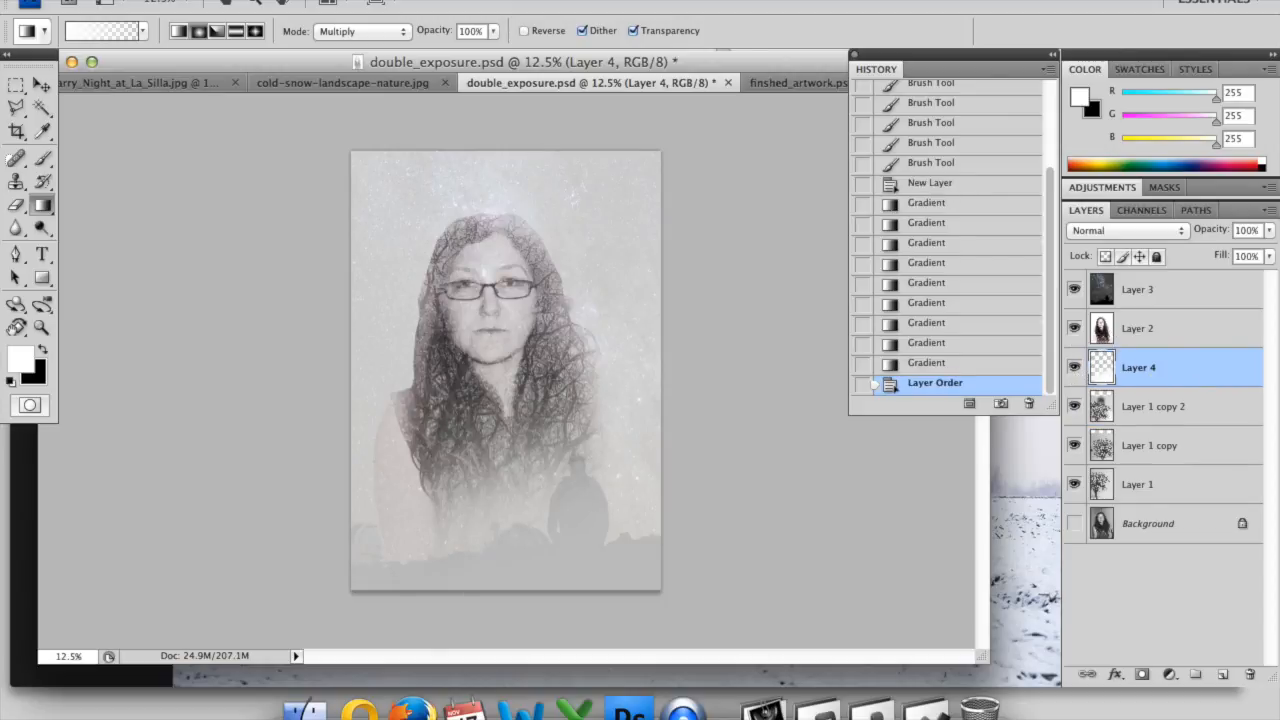
click(41, 85)
drag(490, 560, 542, 568)
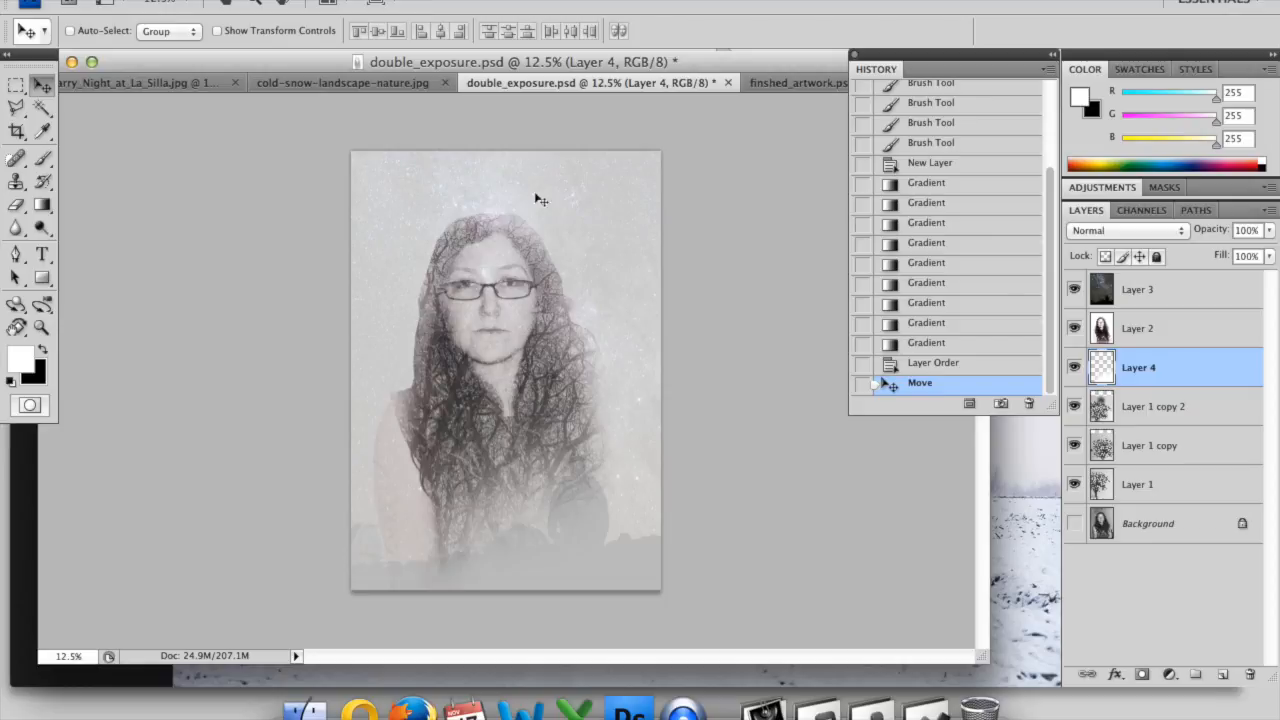
Step: Clear a thin rectangular strip along the upper edge of Layer 3 to begin a white border
click(16, 85)
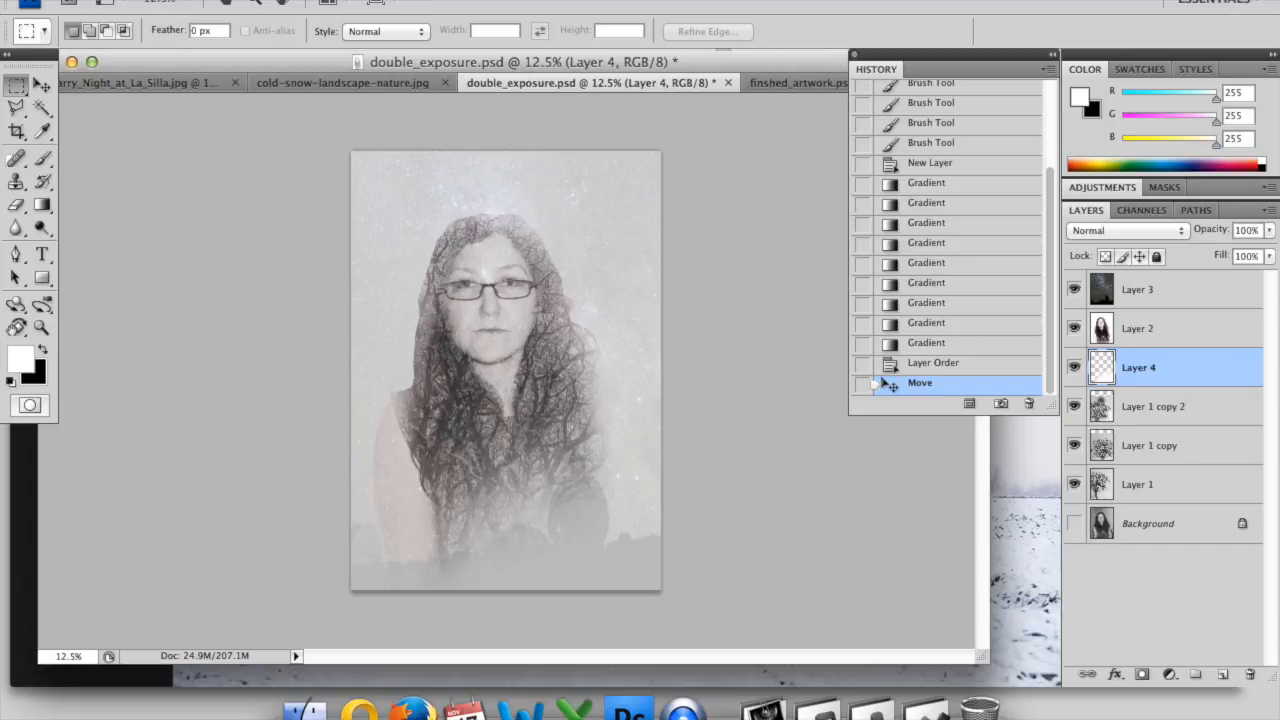
drag(370, 157, 678, 158)
drag(678, 157, 678, 157)
click(1137, 290)
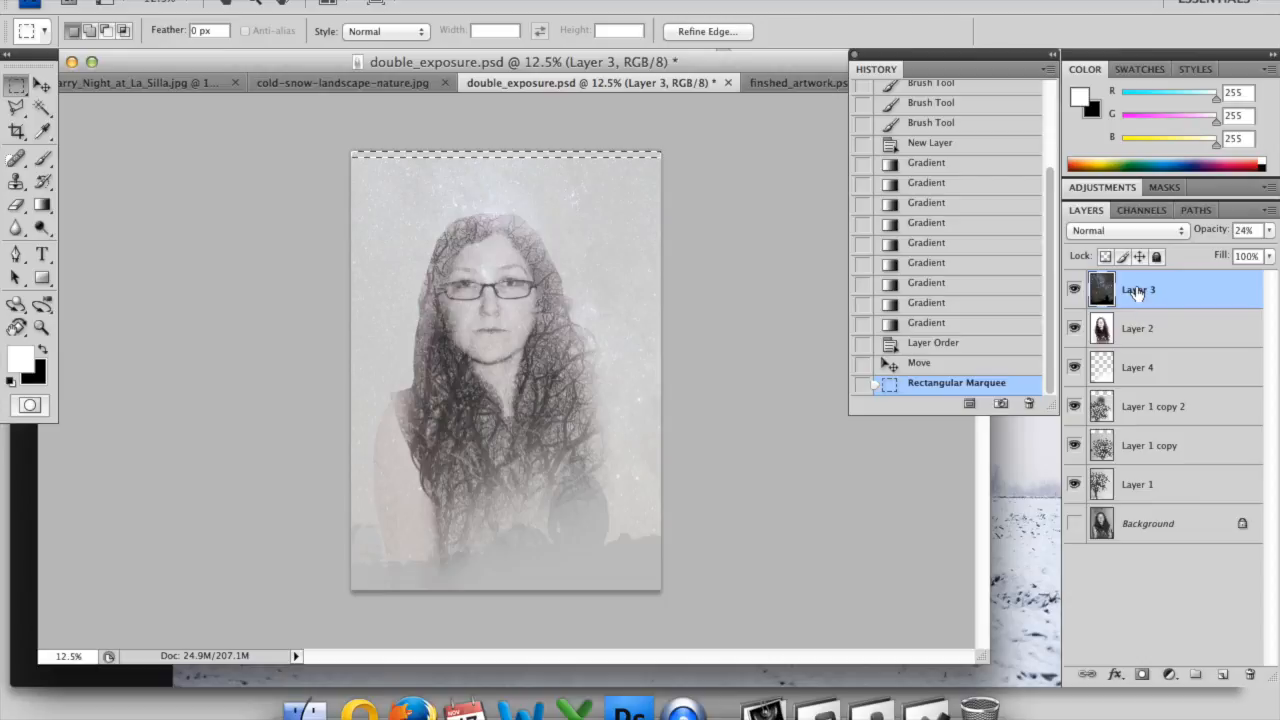
key(Delete)
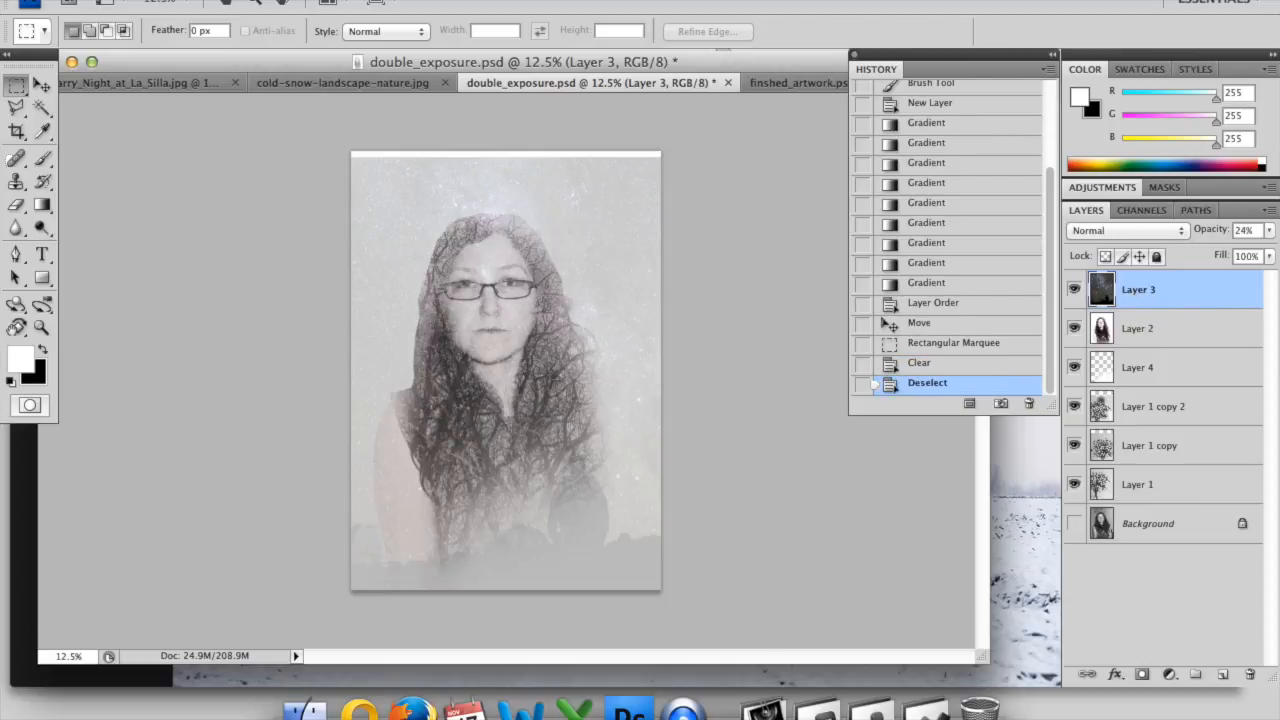
Step: Clear a narrow strip along the right edge of Layer 3, nudging the selection outward to match the border's width
drag(674, 457, 648, 621)
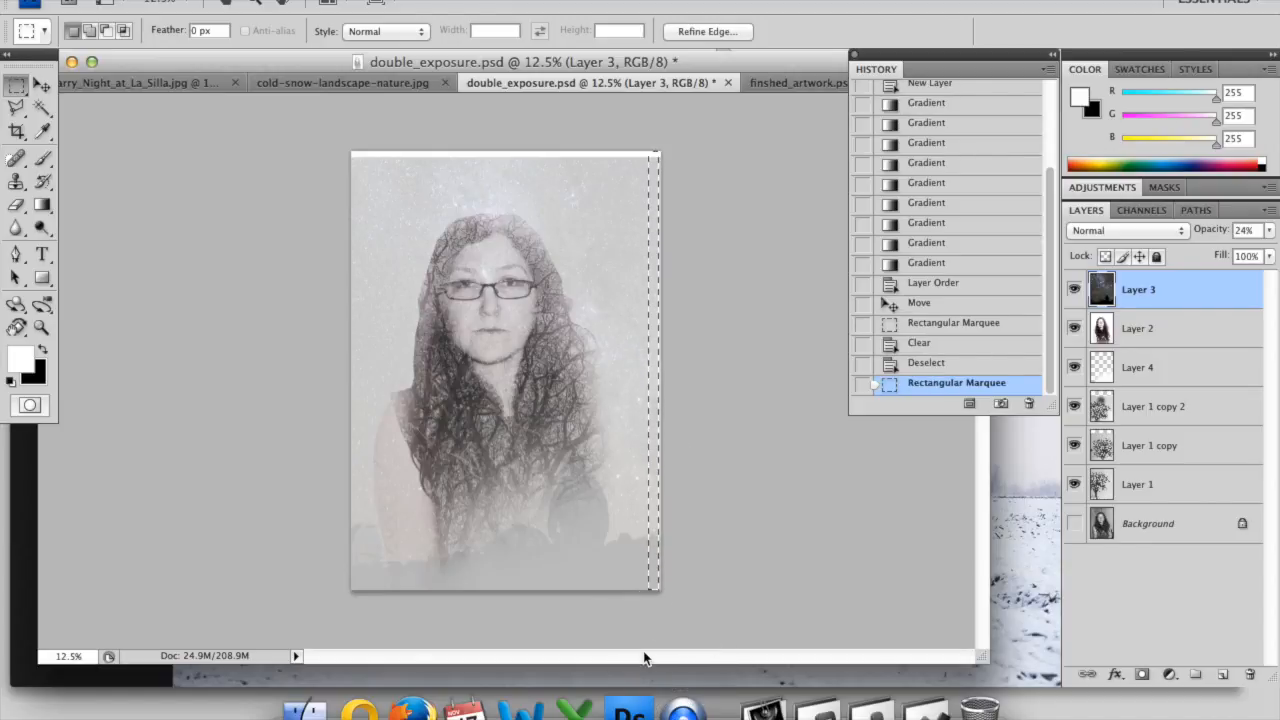
key(Right)
key(Right)
key(Right)
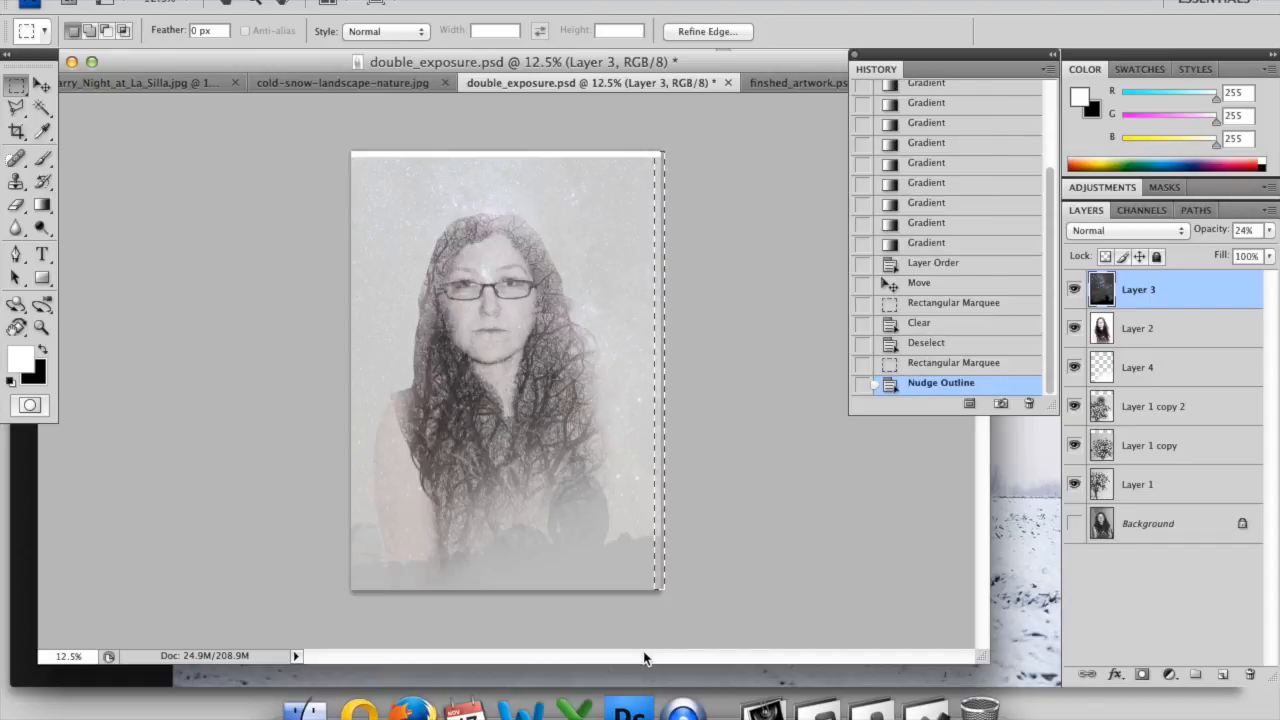
key(Delete)
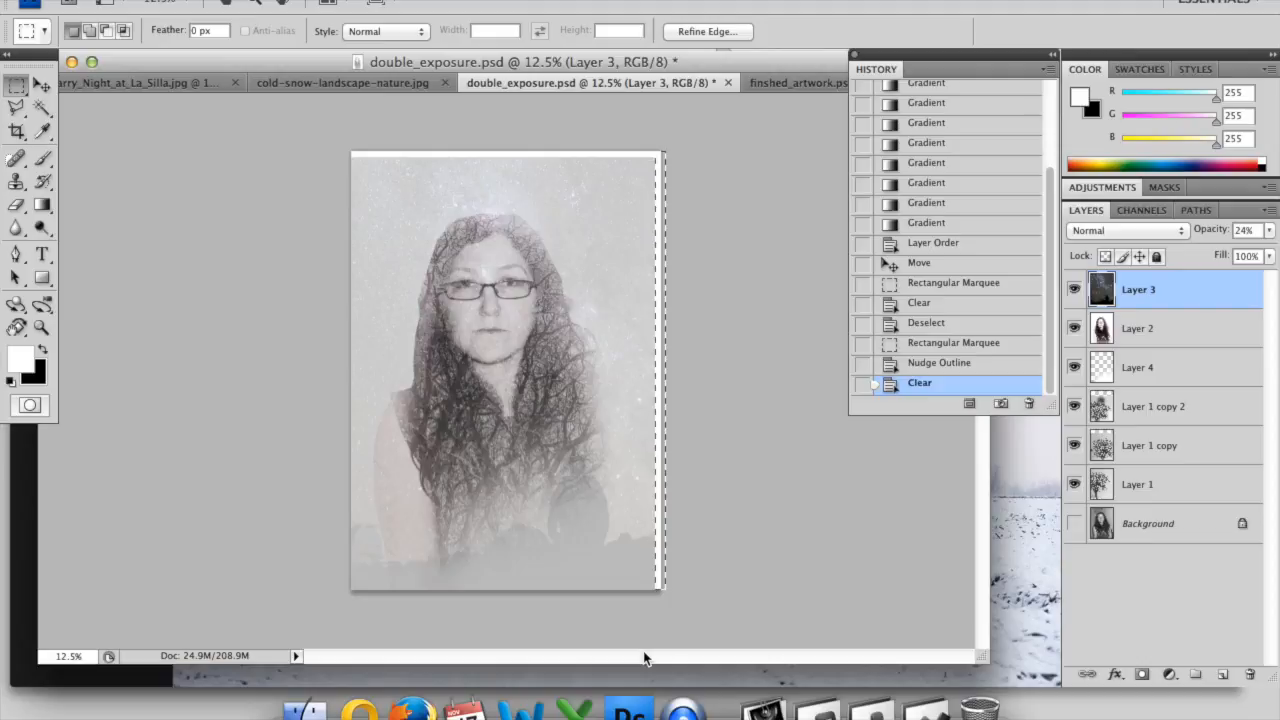
key(ctrl+d)
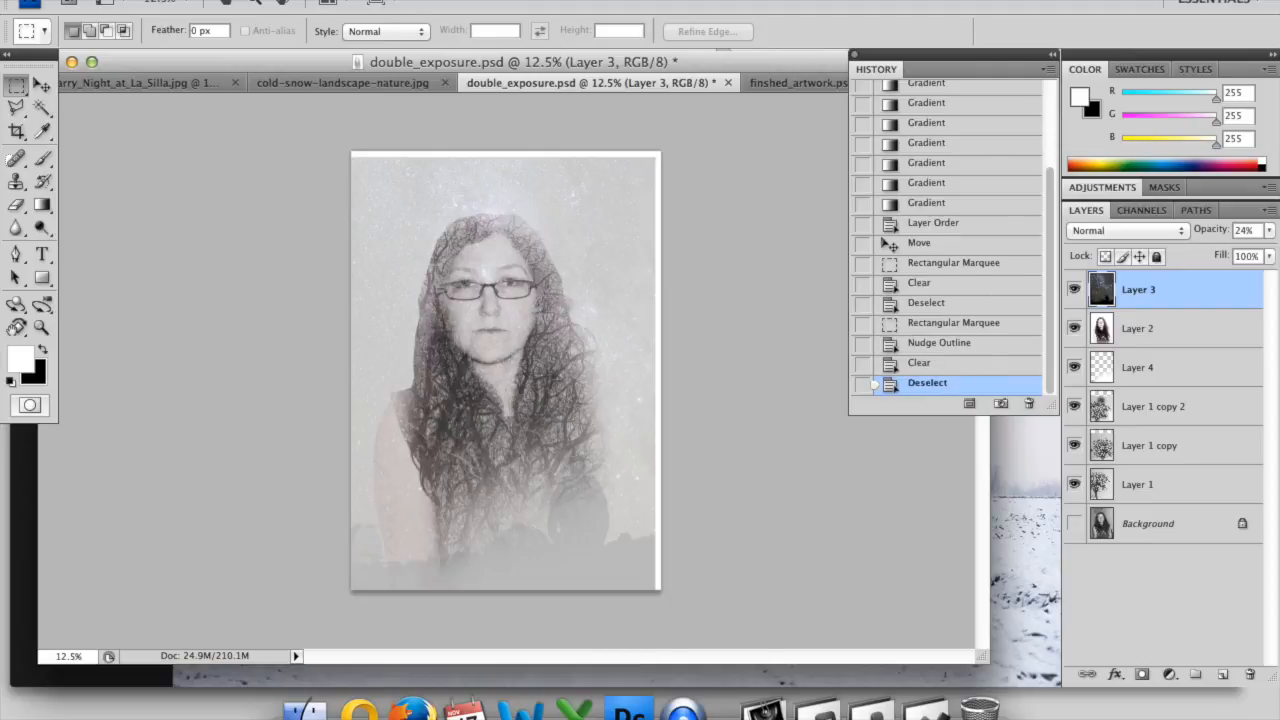
Step: Clear thin strips along the lower and left edges of Layer 3 to complete the white border
drag(354, 585, 683, 605)
key(Delete)
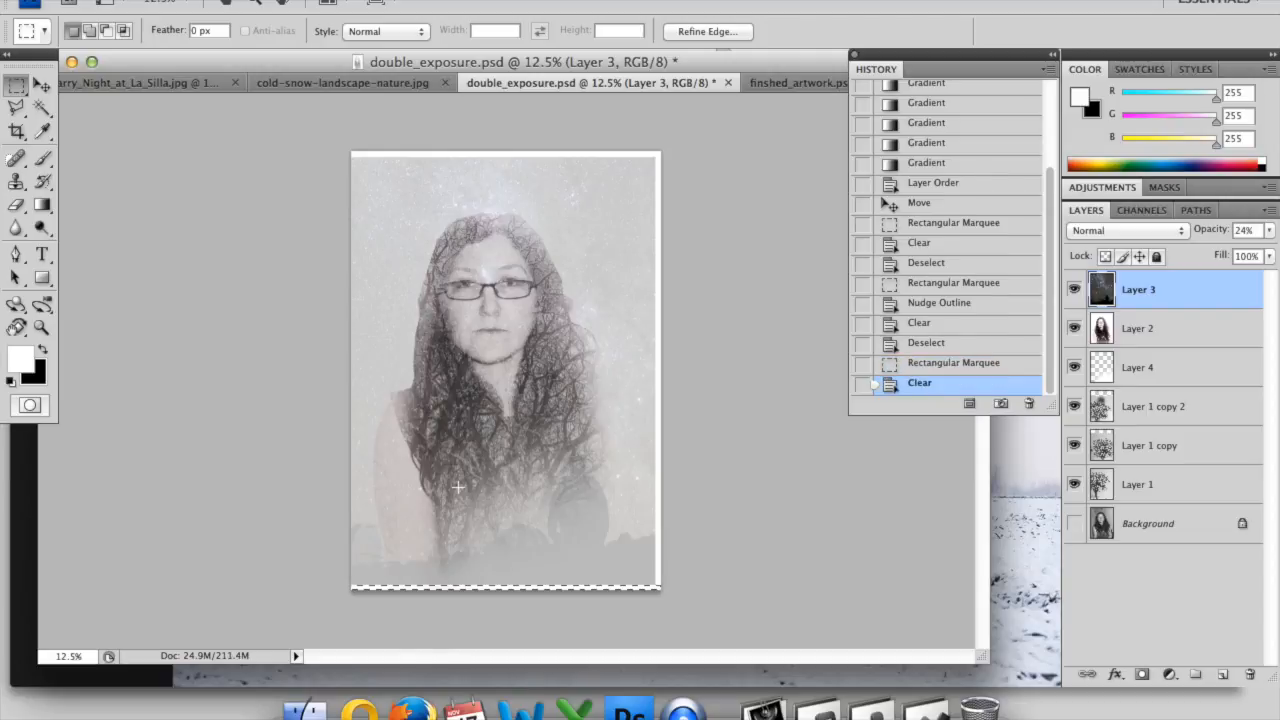
key(ctrl+d)
drag(347, 157, 358, 600)
key(Delete)
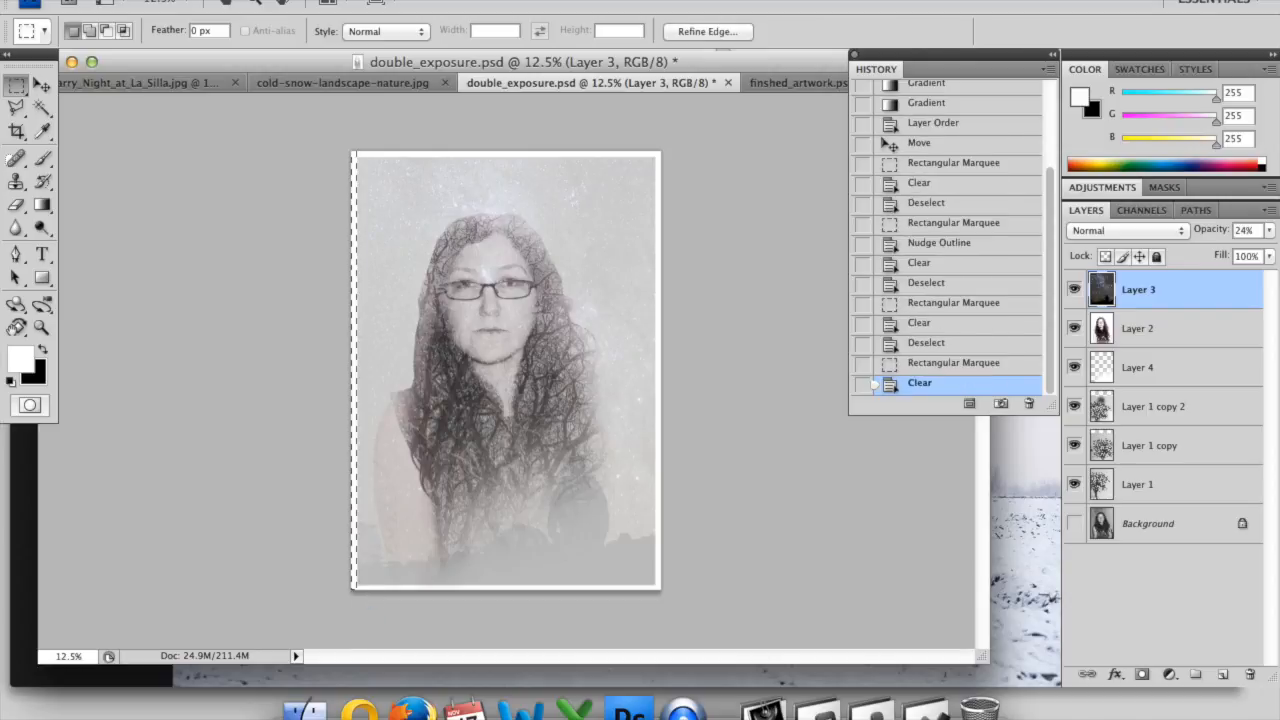
key(super+d)
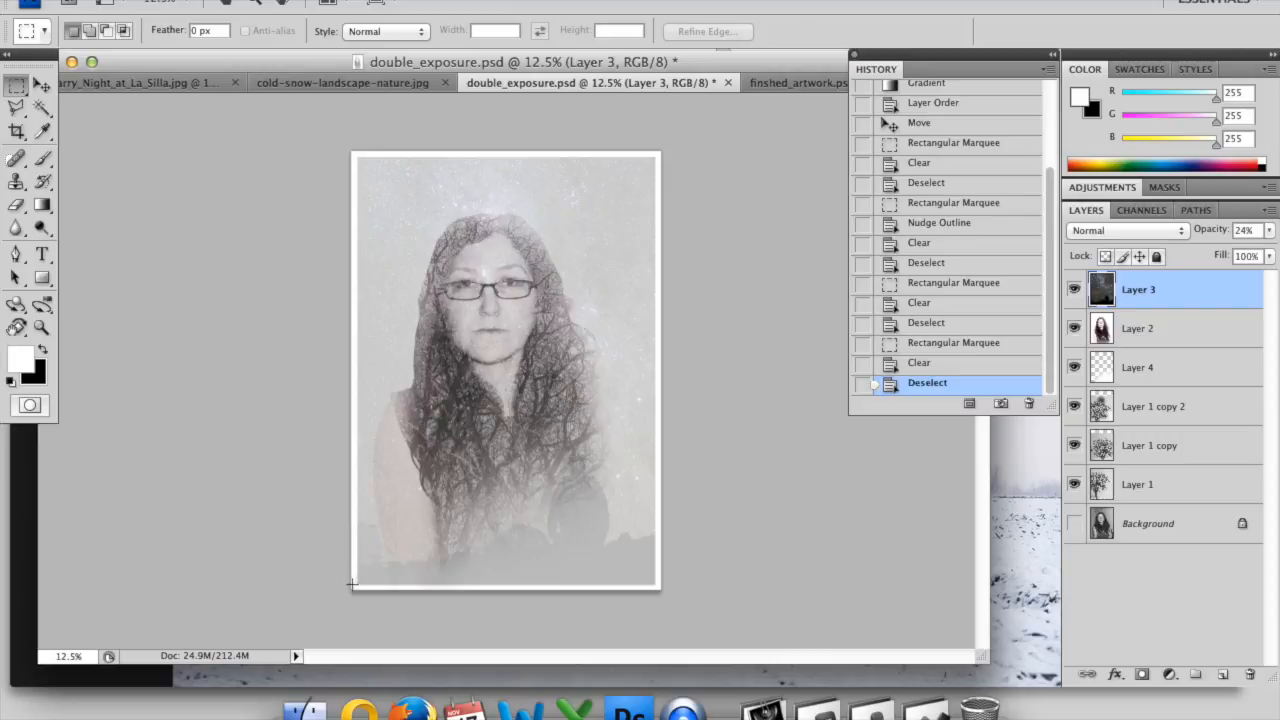
Step: Thicken the white border along Layer 3's lower edge by clearing a slightly taller strip, nudging the selection downward first
drag(352, 579, 687, 623)
key(shift+Down)
key(shift+Down)
key(shift+Down)
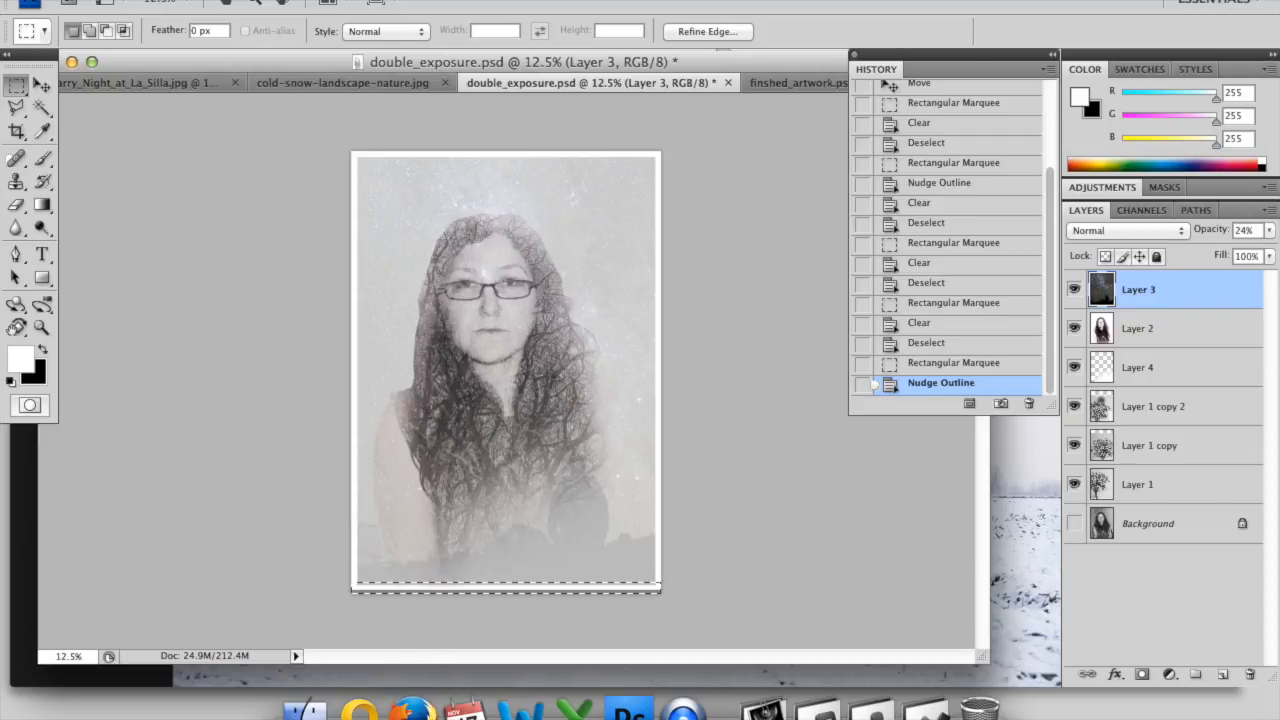
key(Delete)
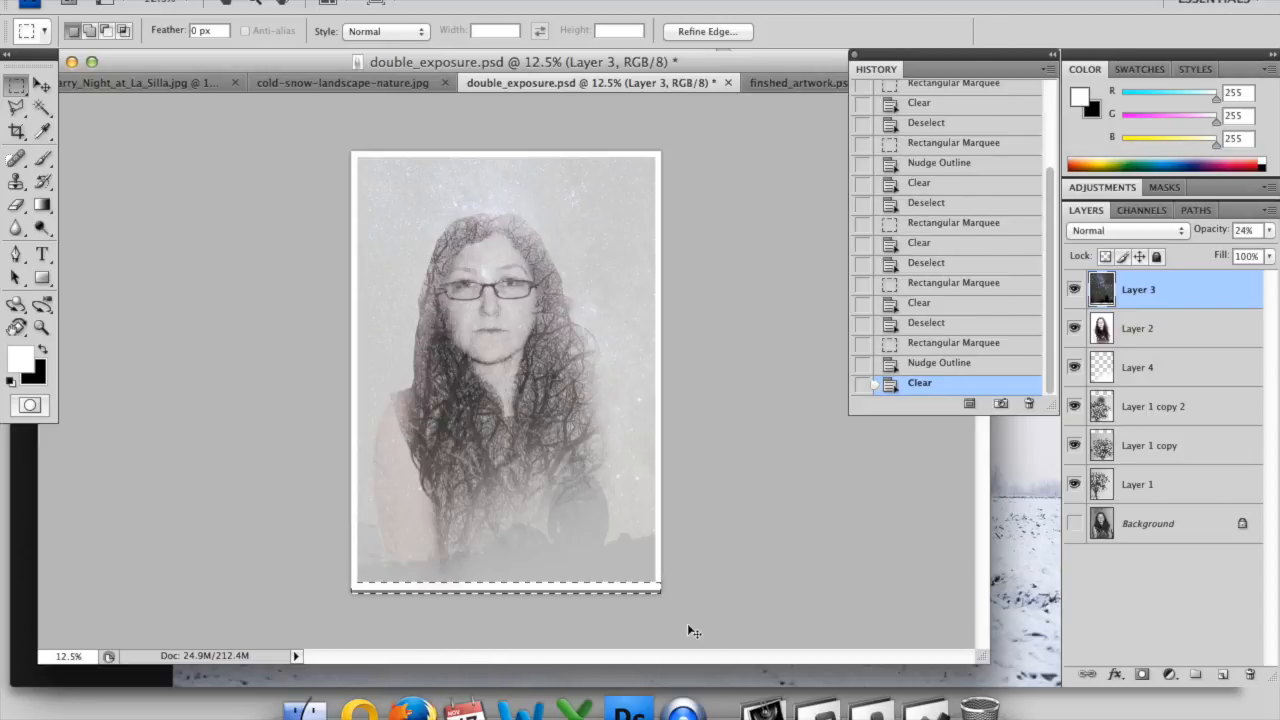
key(super+d)
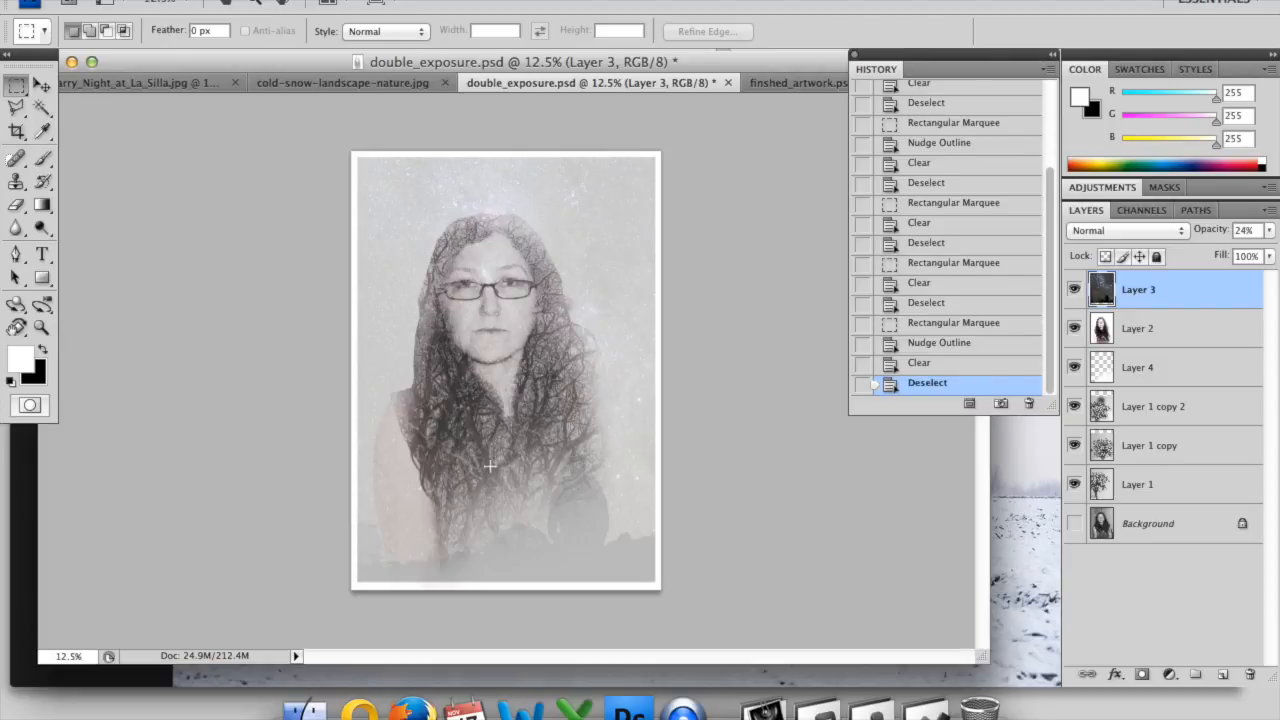
Step: Add a layer above Layer 3 and fill it with the light warm grey dcdad4
click(1222, 674)
click(27, 358)
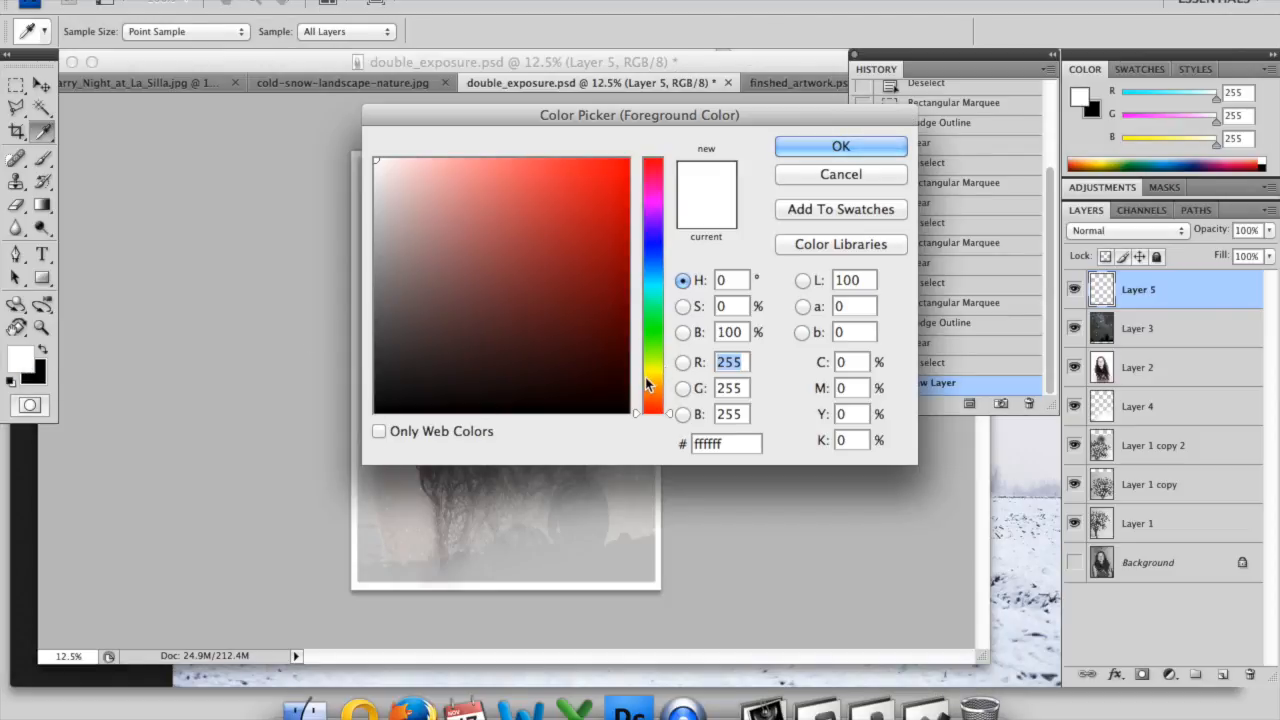
click(653, 371)
click(654, 380)
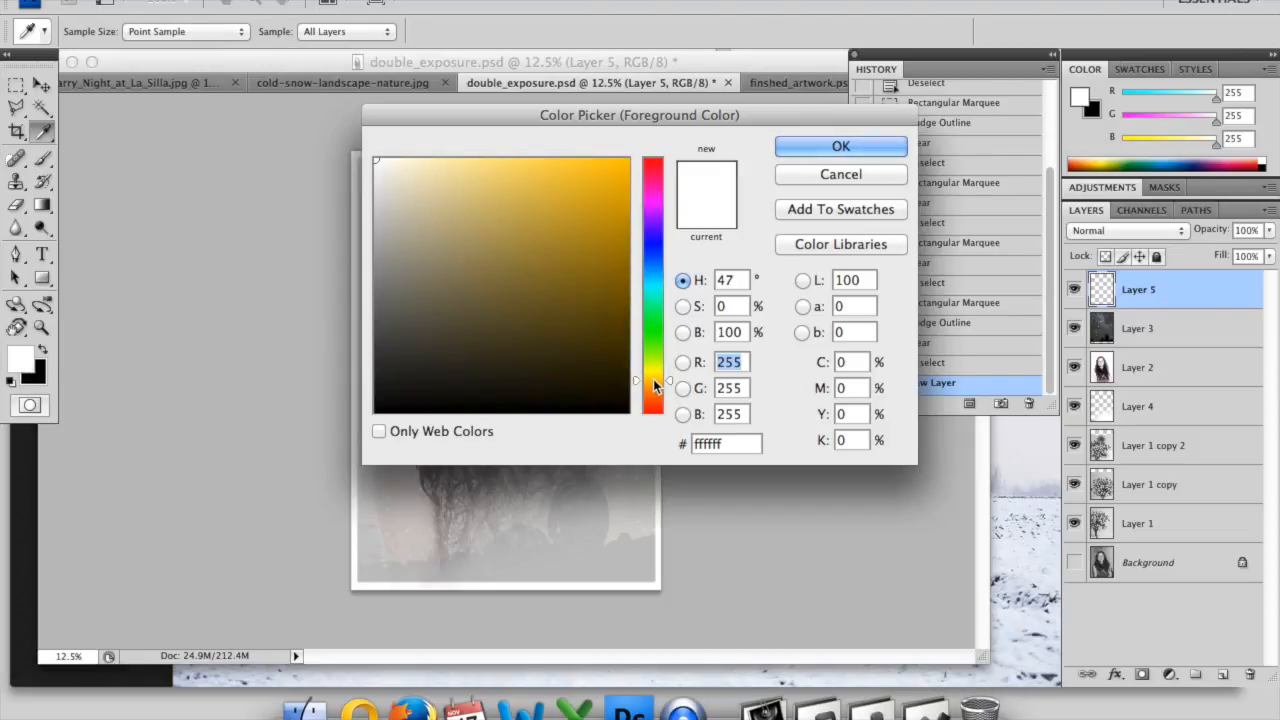
click(381, 192)
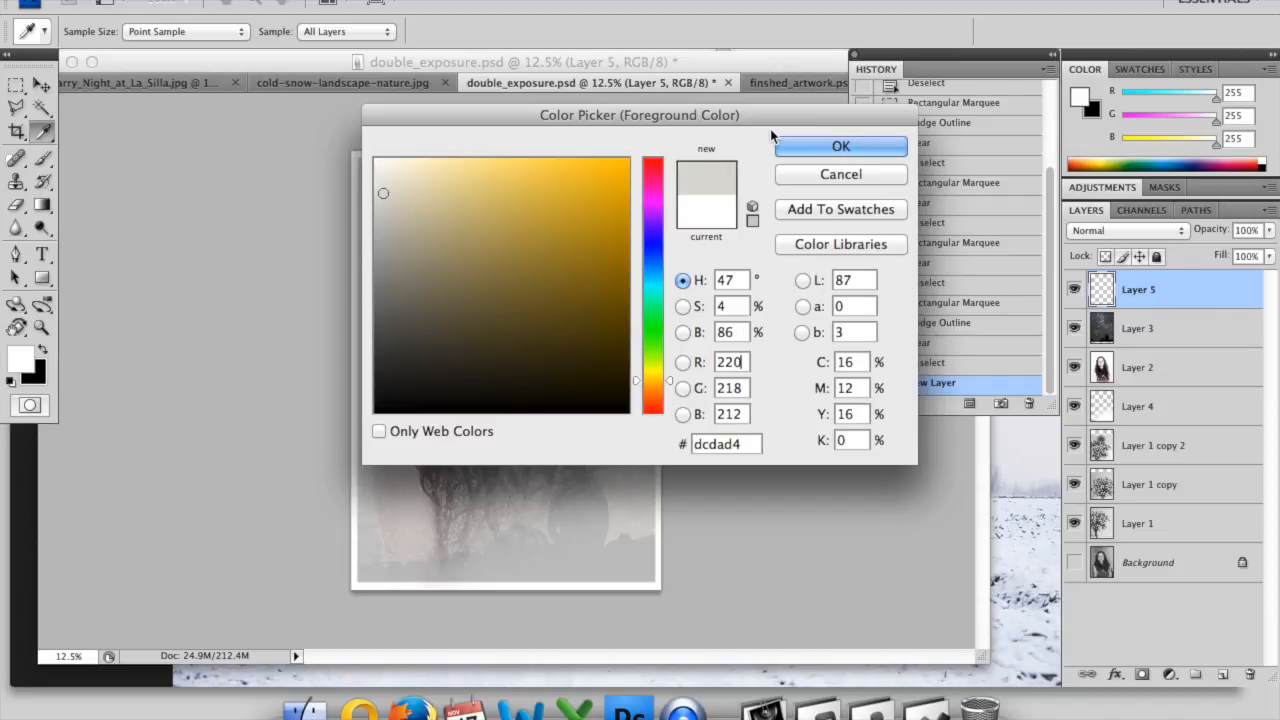
click(808, 145)
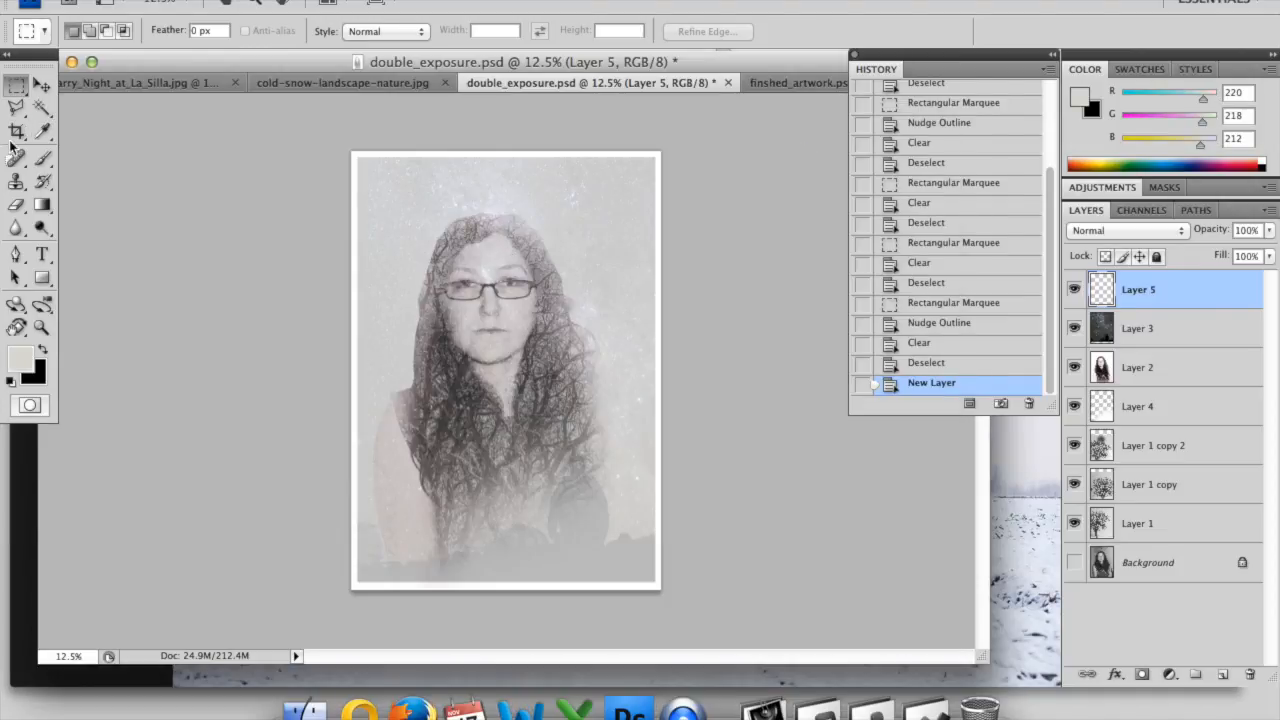
drag(42, 204, 81, 218)
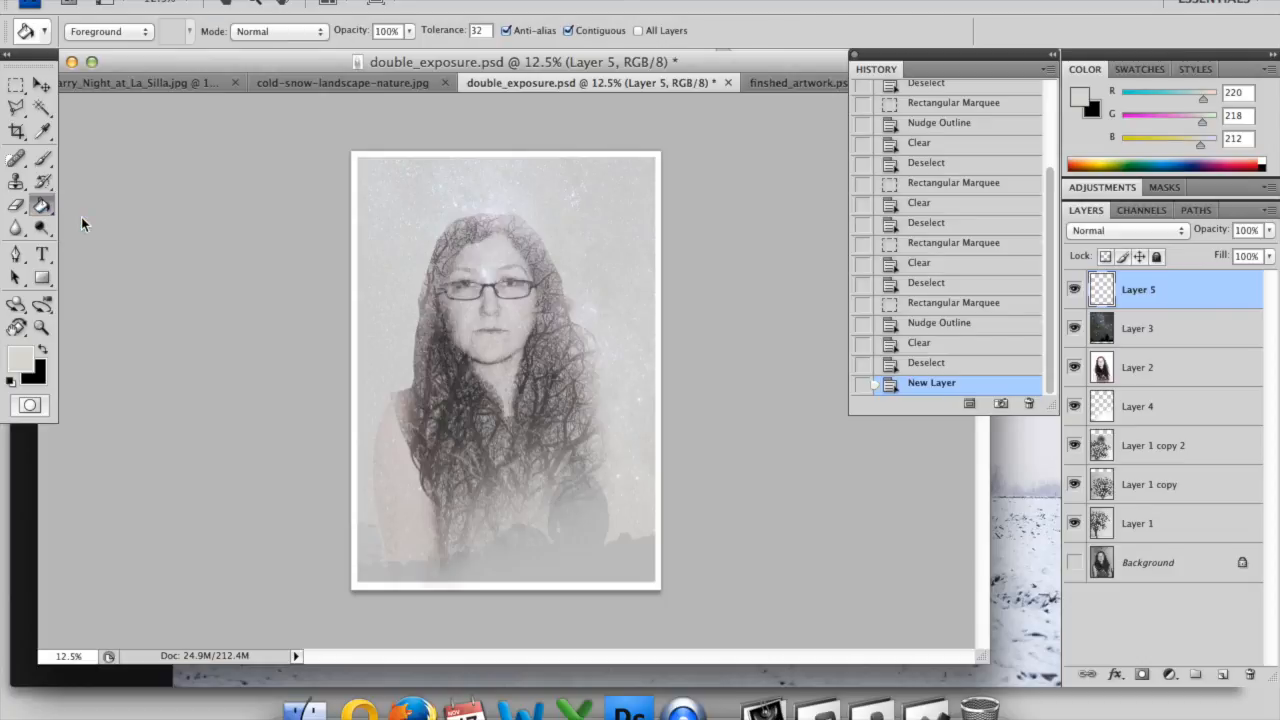
click(426, 188)
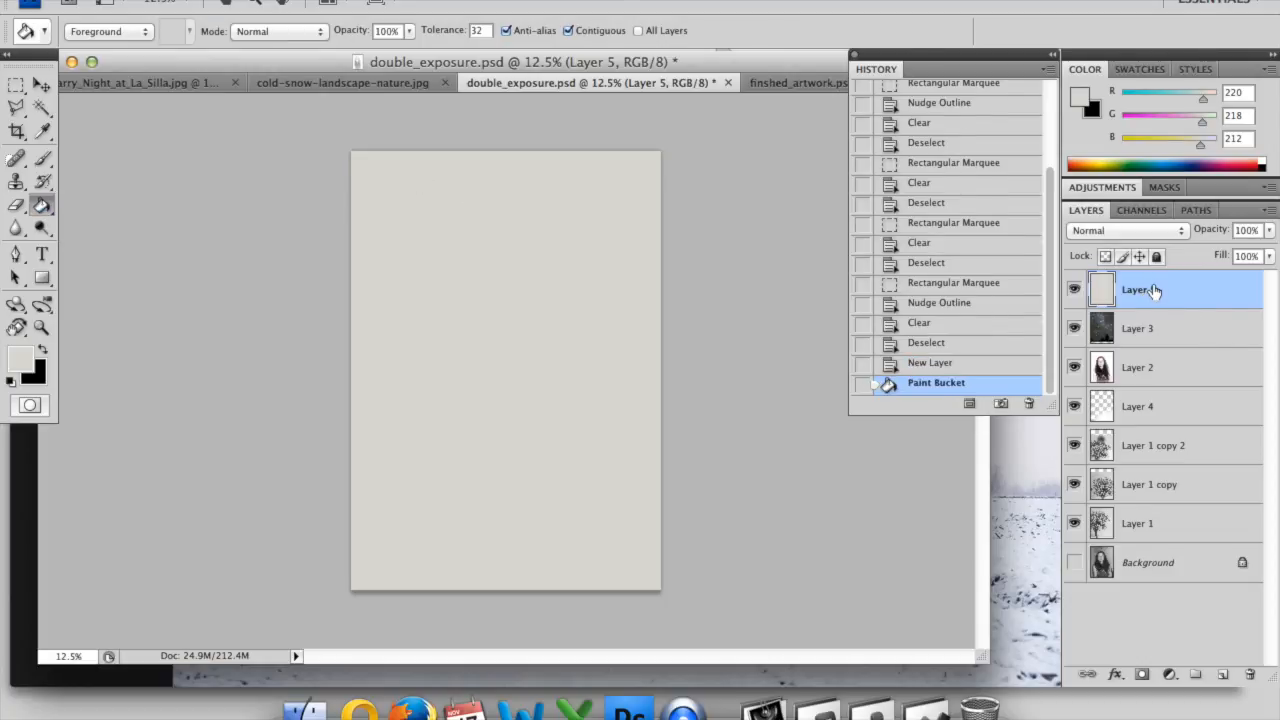
Step: Try the Screen blend mode at 44% opacity on the grey fill layer, followed by the Lighten blend mode
click(1123, 230)
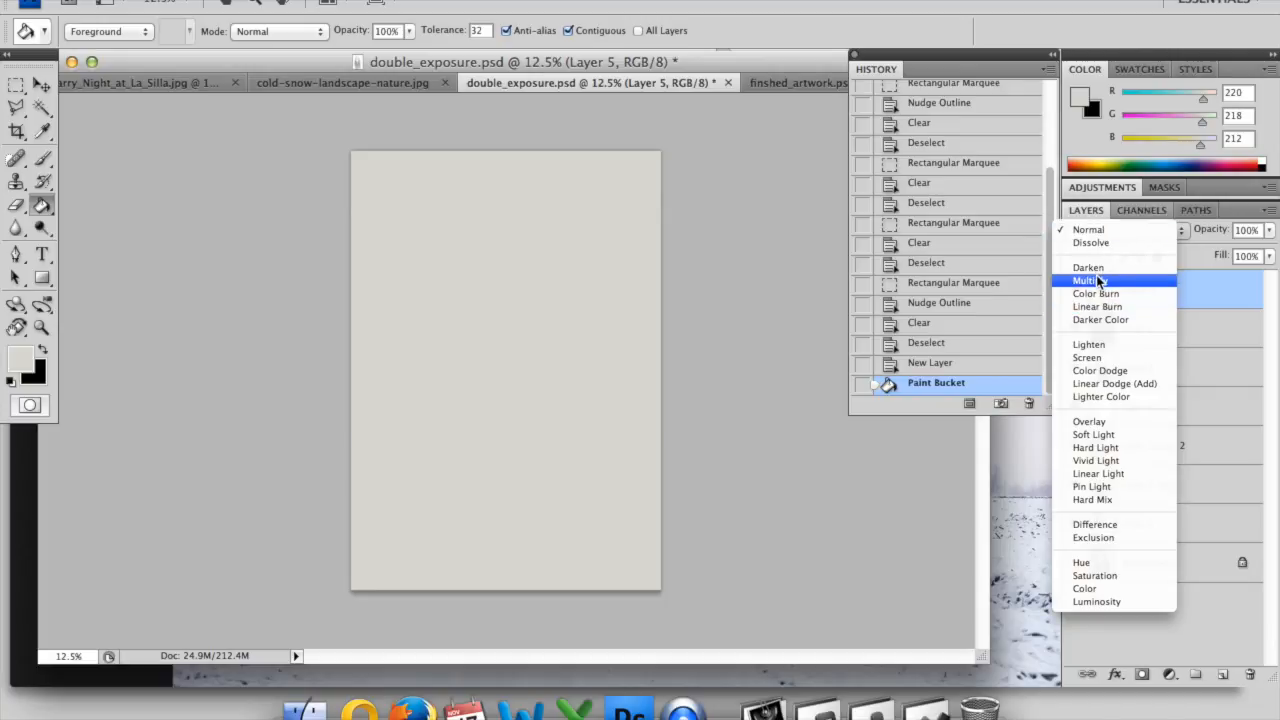
click(1093, 360)
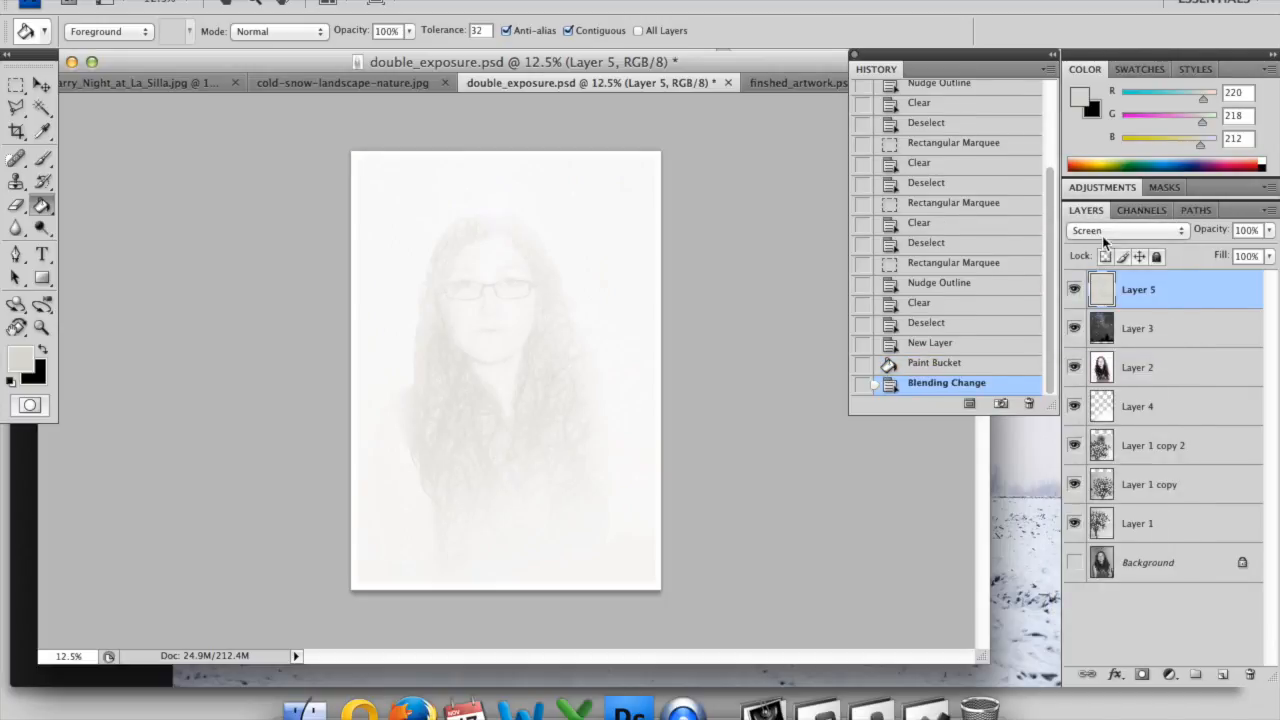
click(1268, 231)
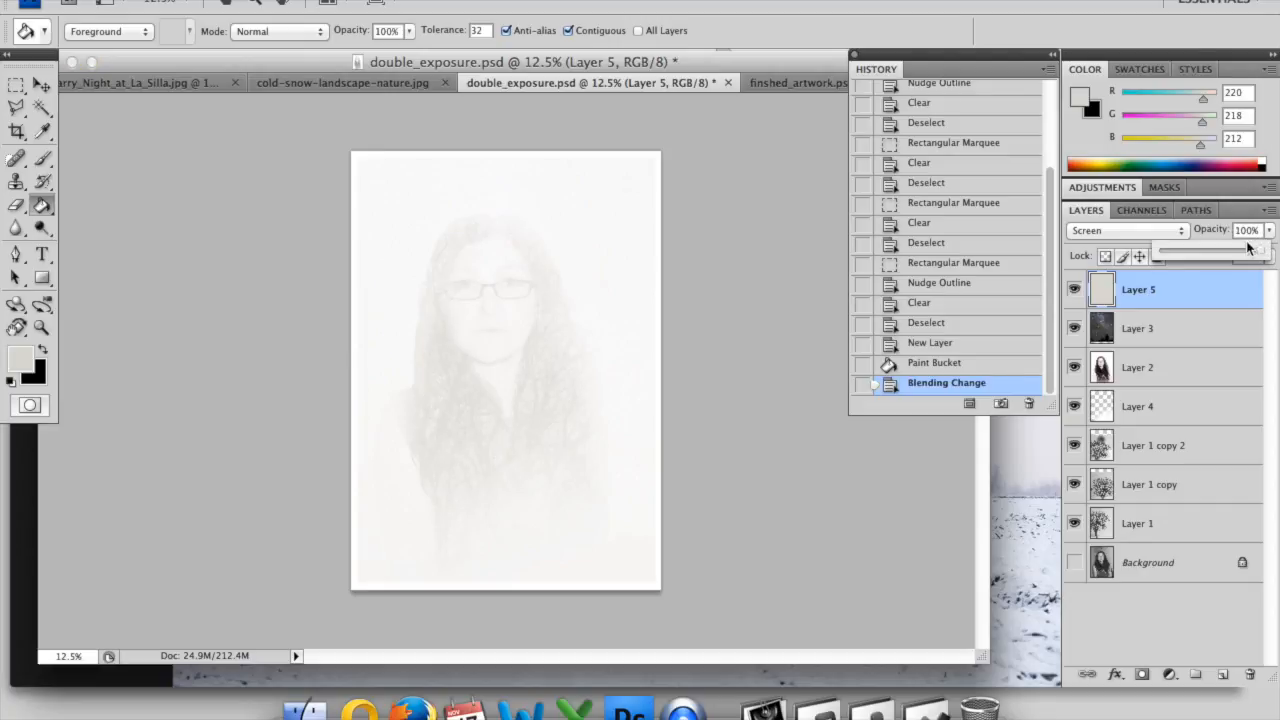
drag(1262, 250, 1206, 260)
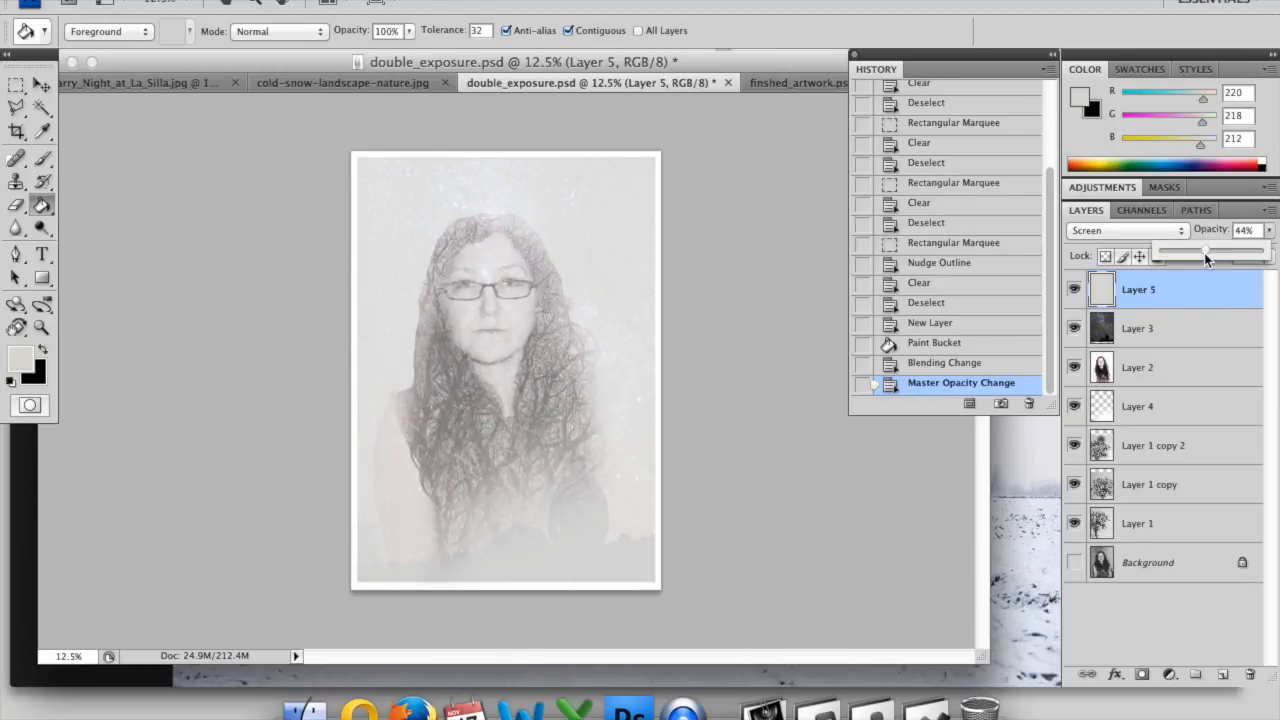
click(1180, 232)
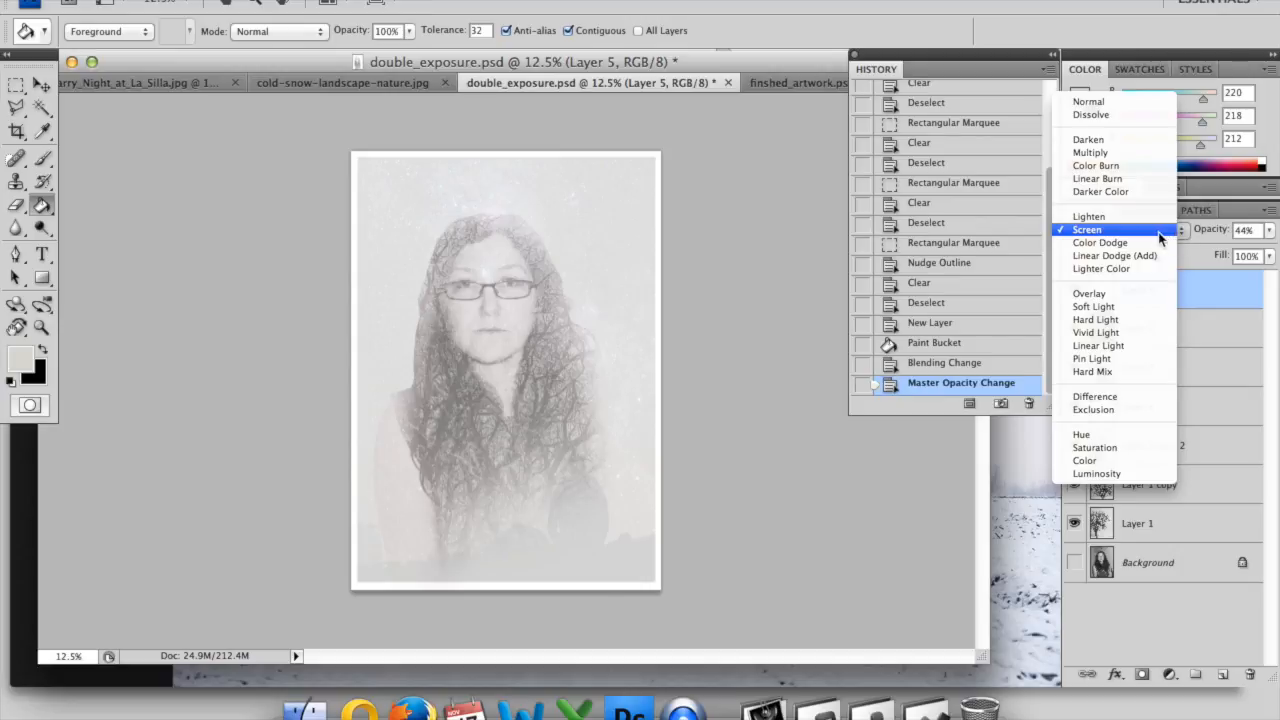
click(1155, 218)
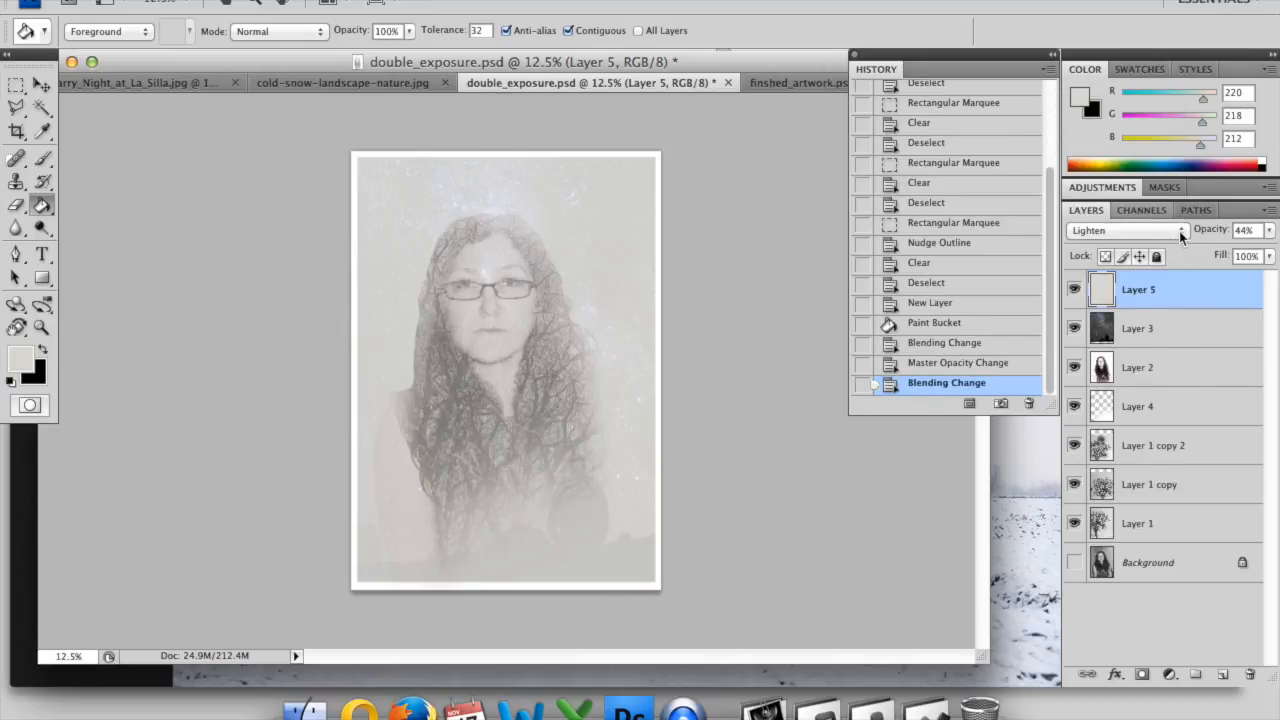
Step: Set the grey fill layer to Normal blending at 18% opacity and compare the picture with finshed_artwork.psd
click(1179, 232)
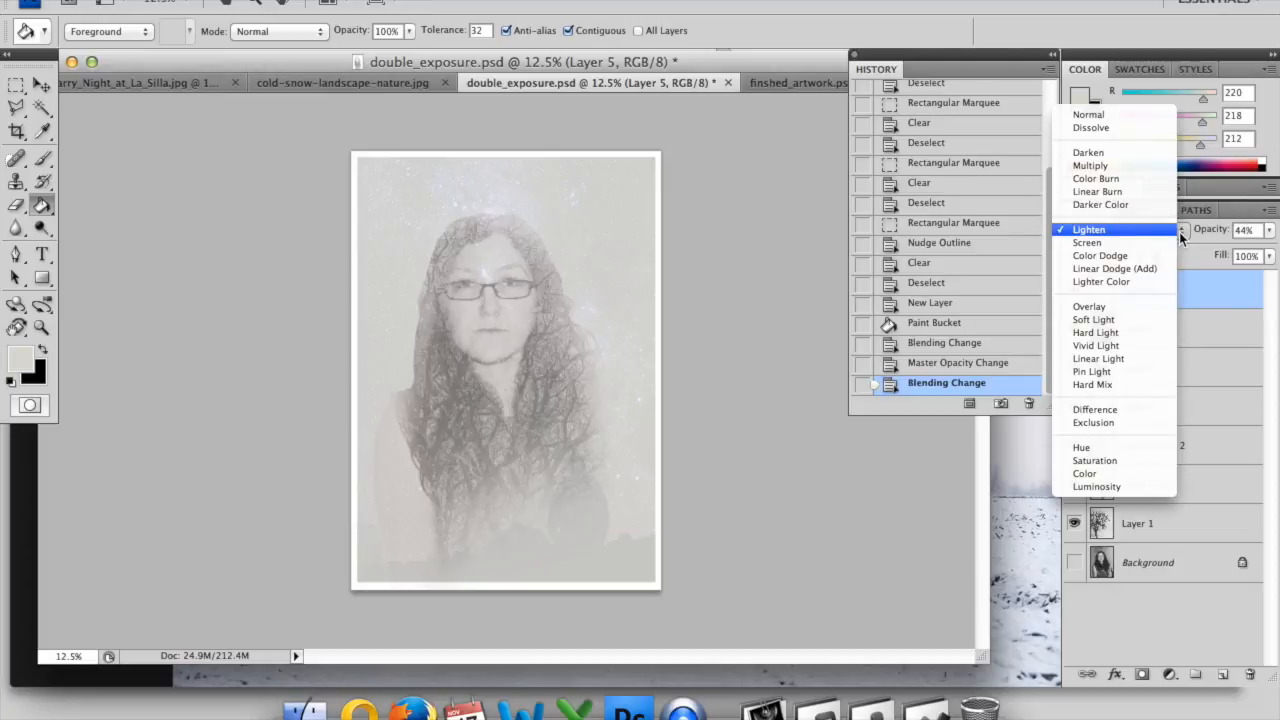
click(1134, 114)
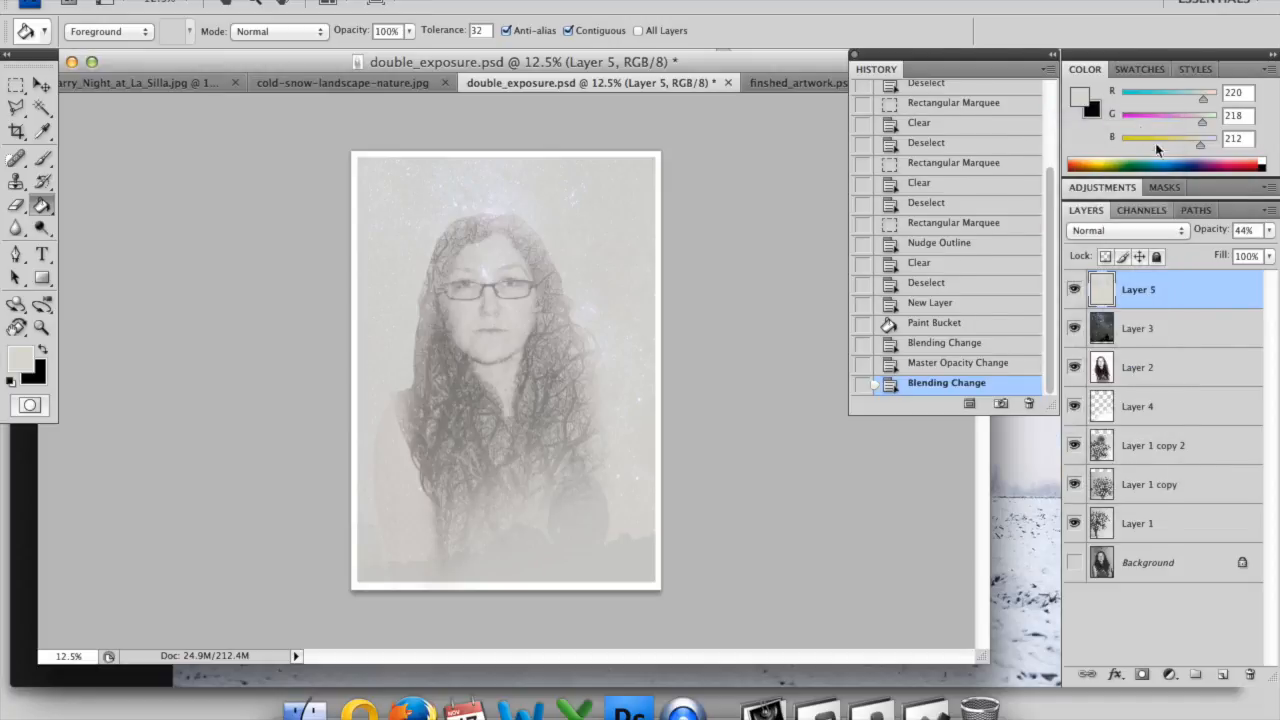
click(1268, 231)
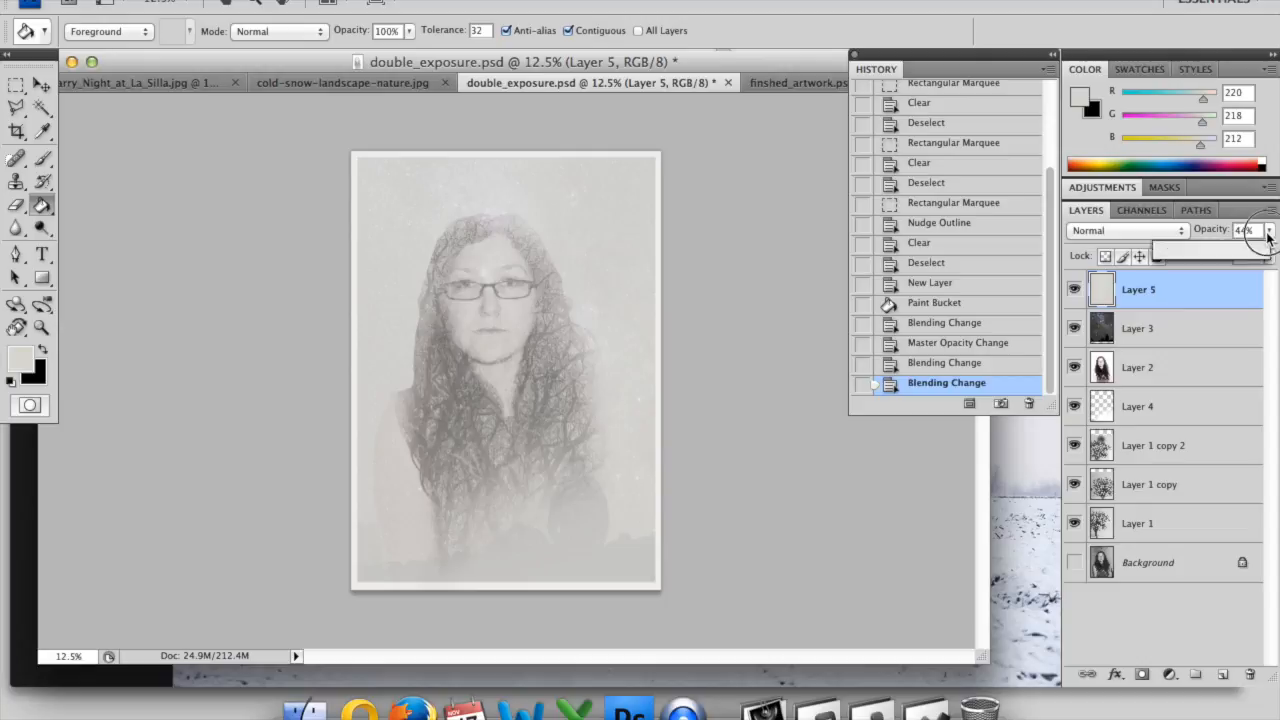
drag(1205, 249, 1182, 256)
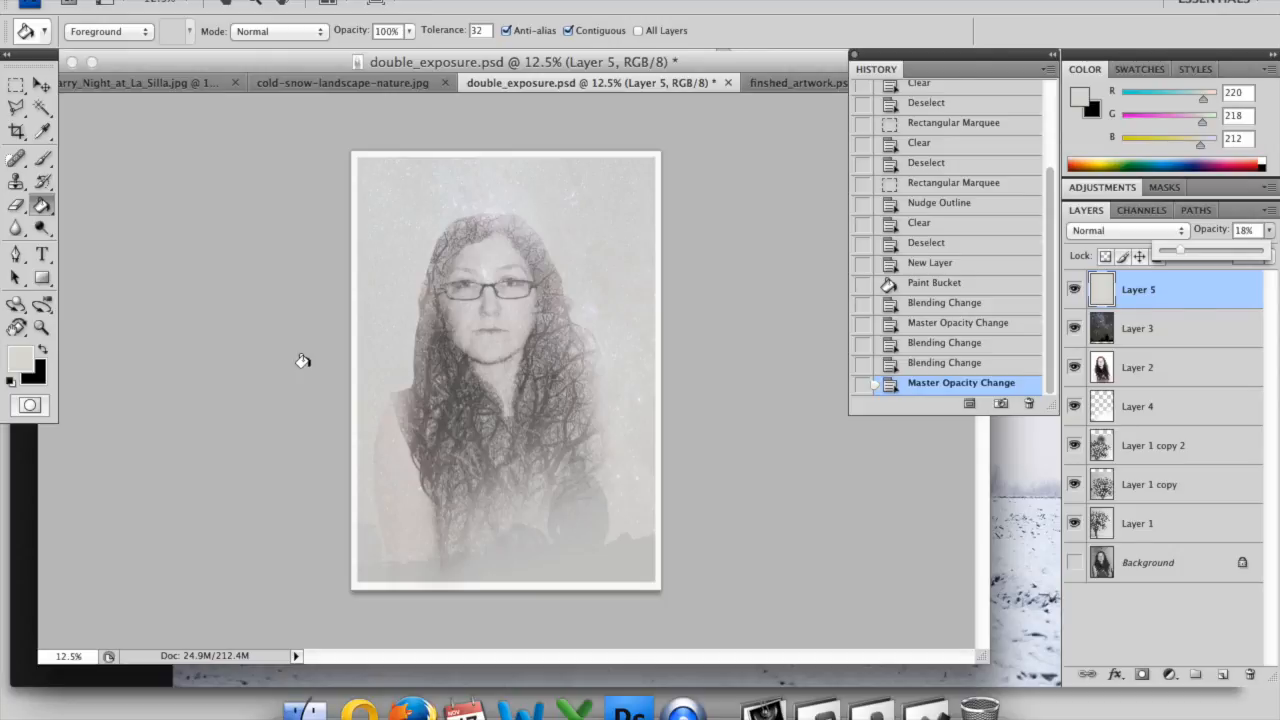
click(779, 88)
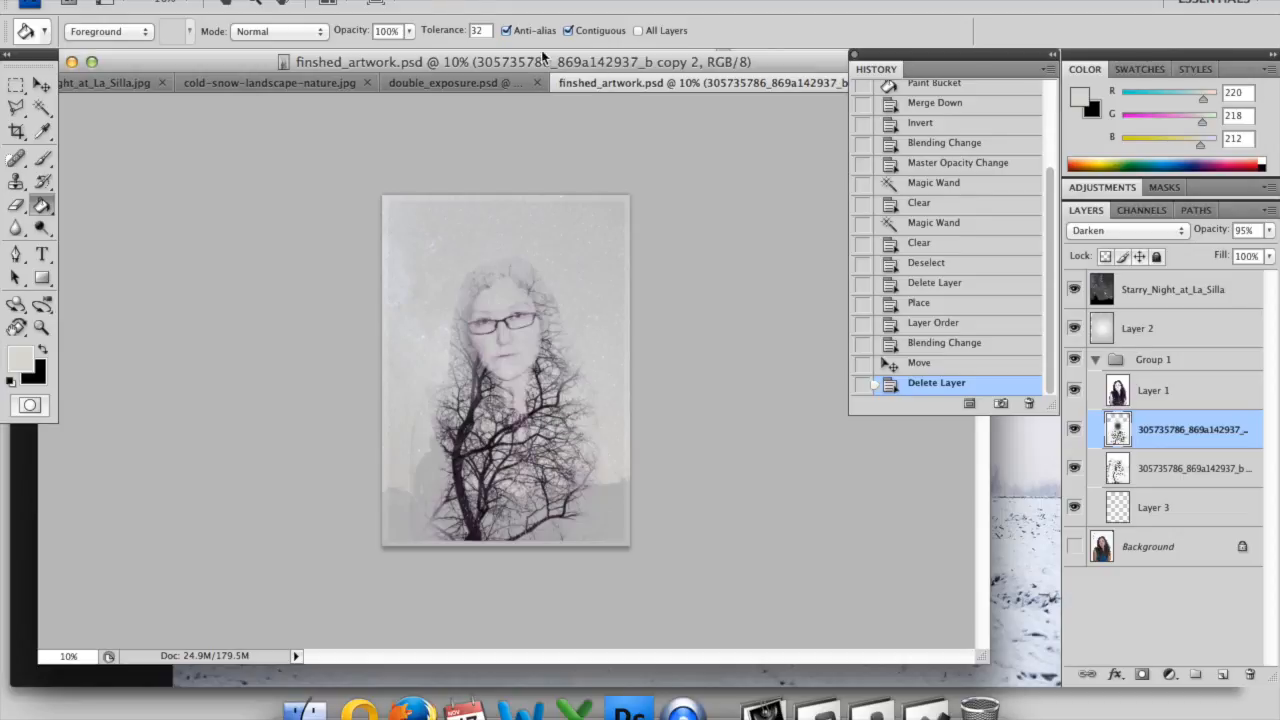
click(463, 84)
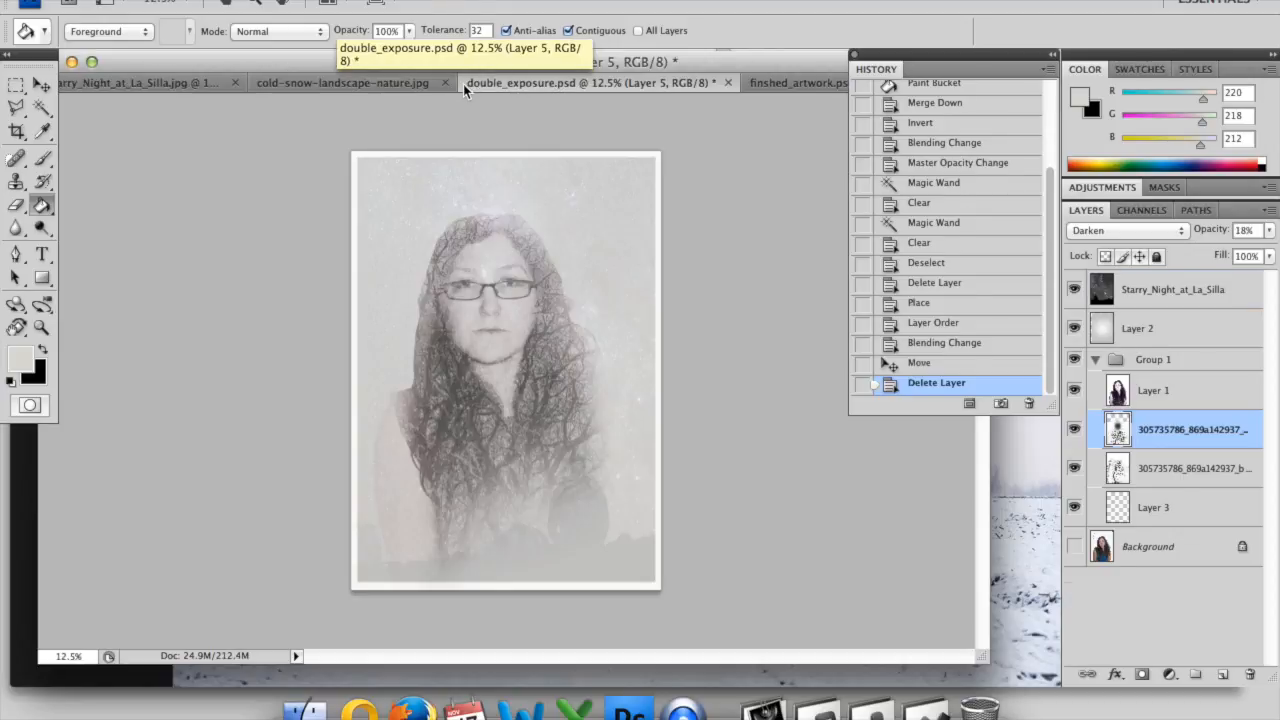